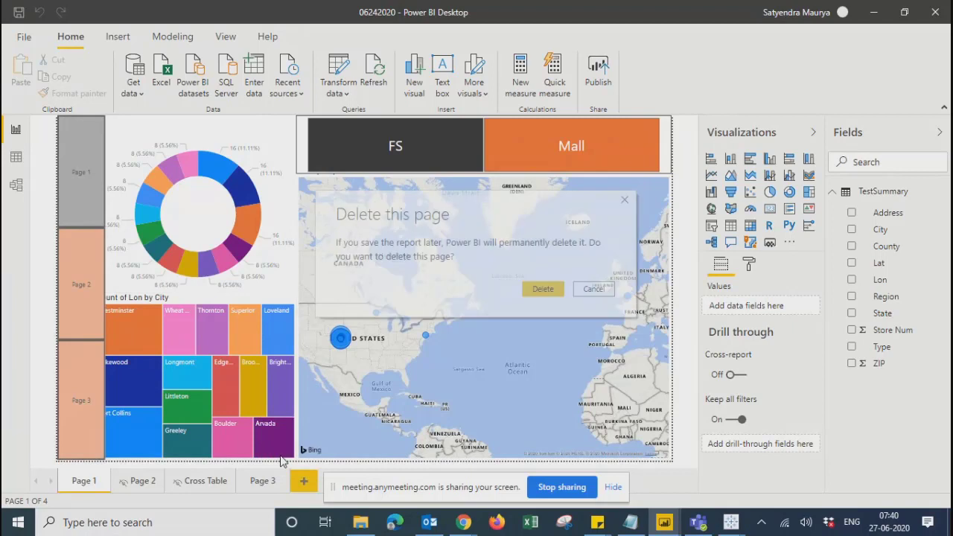
Confirm the deletion of the report's Page 3.
{"action": "left_click", "coordinate": [542, 290]}
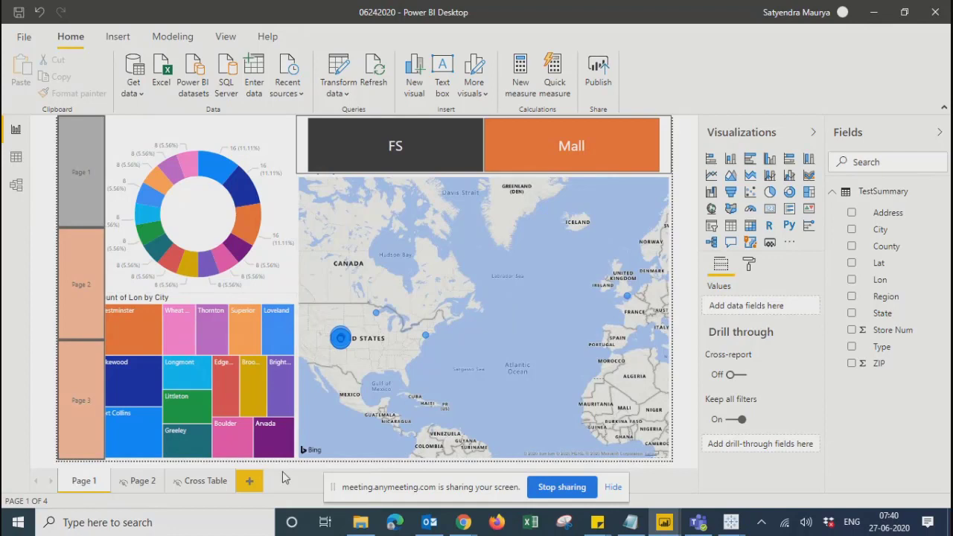
Examine the FS/Mall slicer on Page 2 and the field behind the matching slicer on Page 1.
{"action": "left_click", "coordinate": [140, 483]}
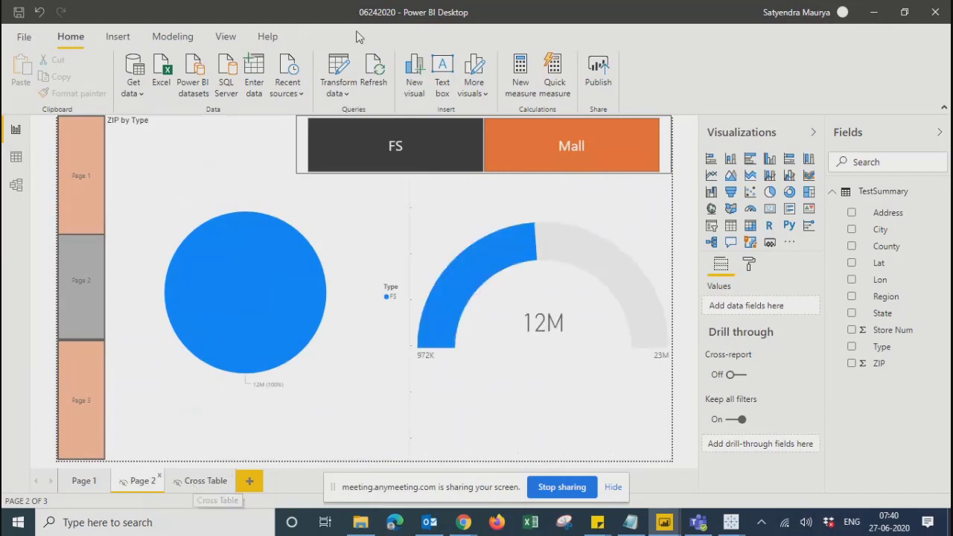
{"action": "left_click", "coordinate": [369, 137]}
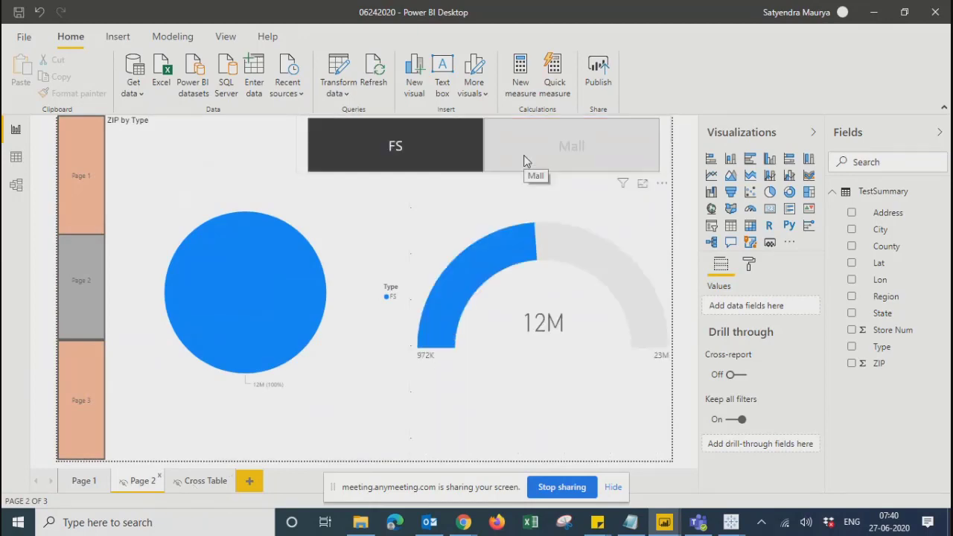
{"action": "left_click", "coordinate": [524, 155]}
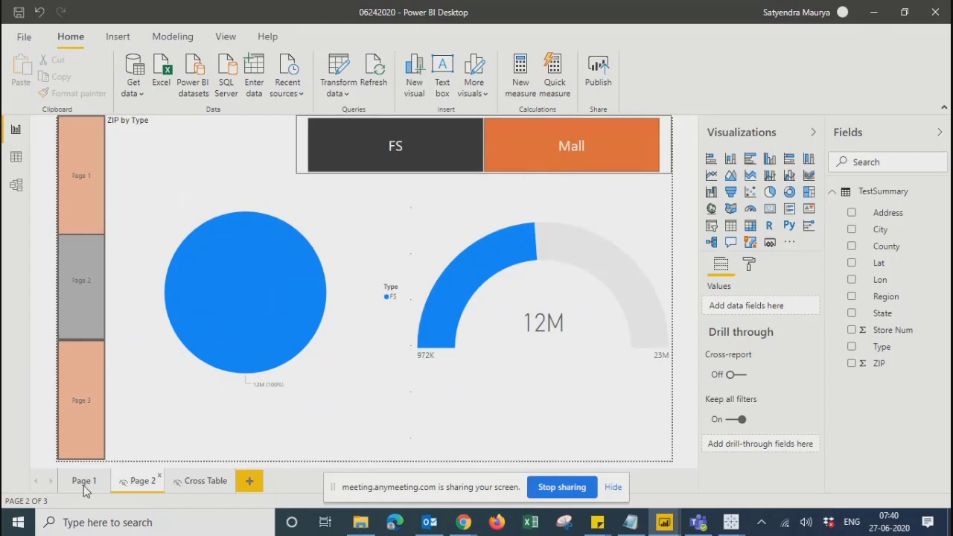
{"action": "left_click", "coordinate": [85, 484]}
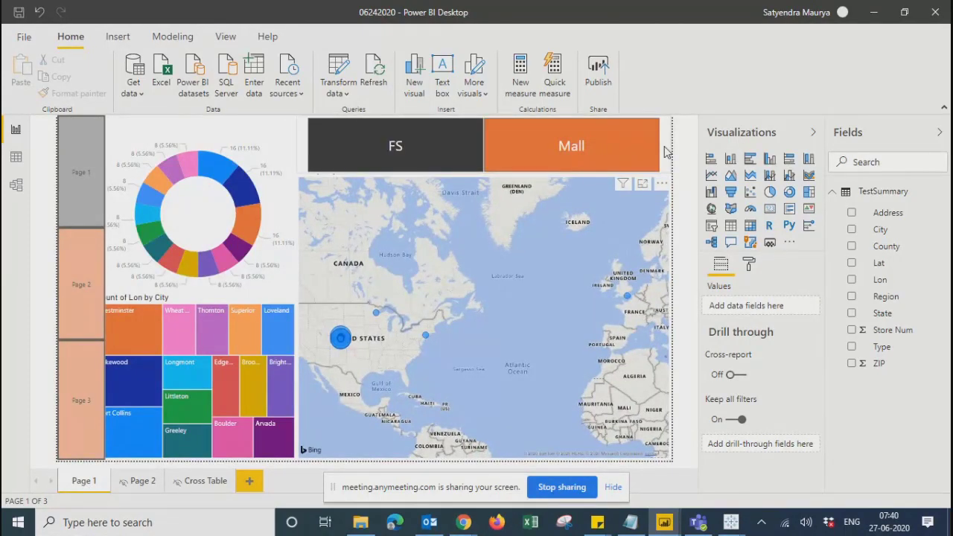
{"action": "left_click", "coordinate": [666, 151]}
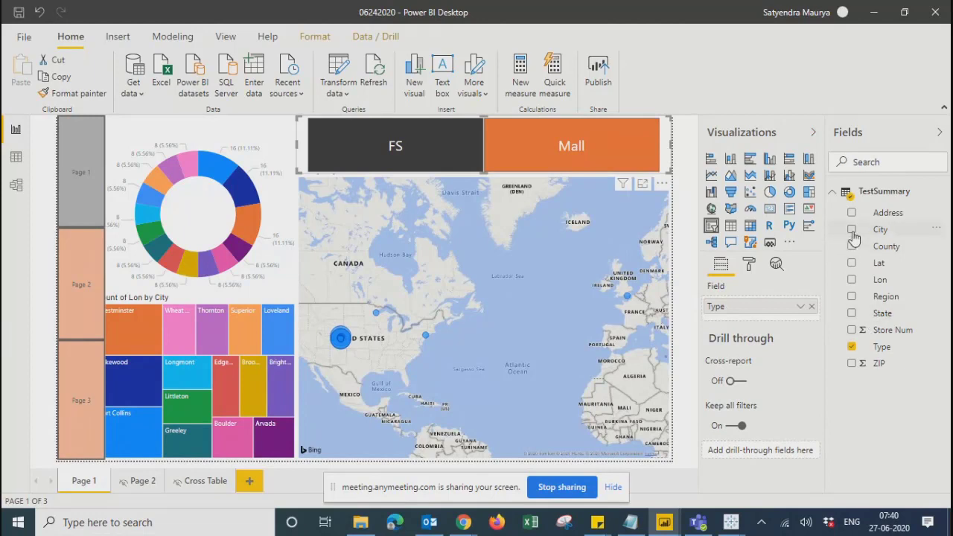
{"action": "left_click", "coordinate": [688, 235]}
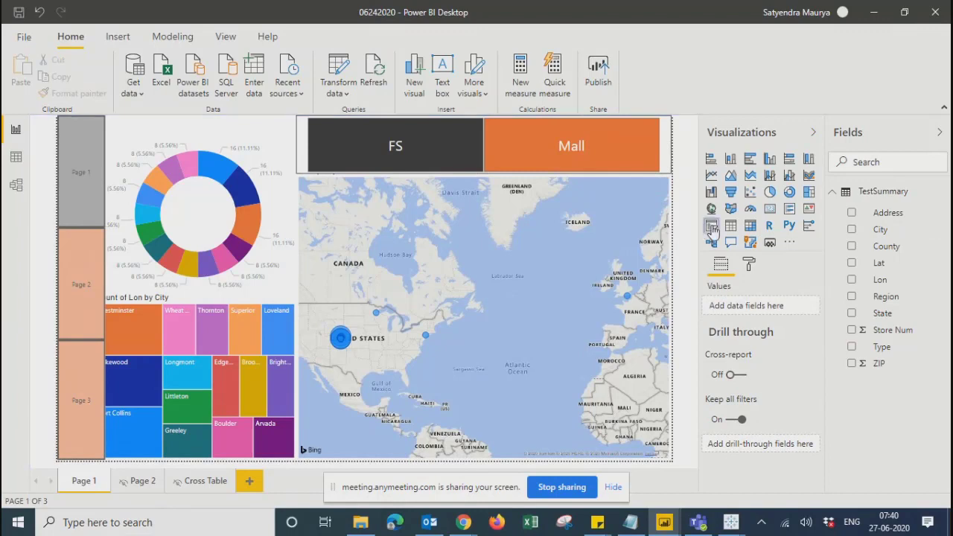
Add a slicer for the City field to Page 1 and place it below the FS/Mall slicer, over the map.
{"action": "left_click", "coordinate": [711, 227]}
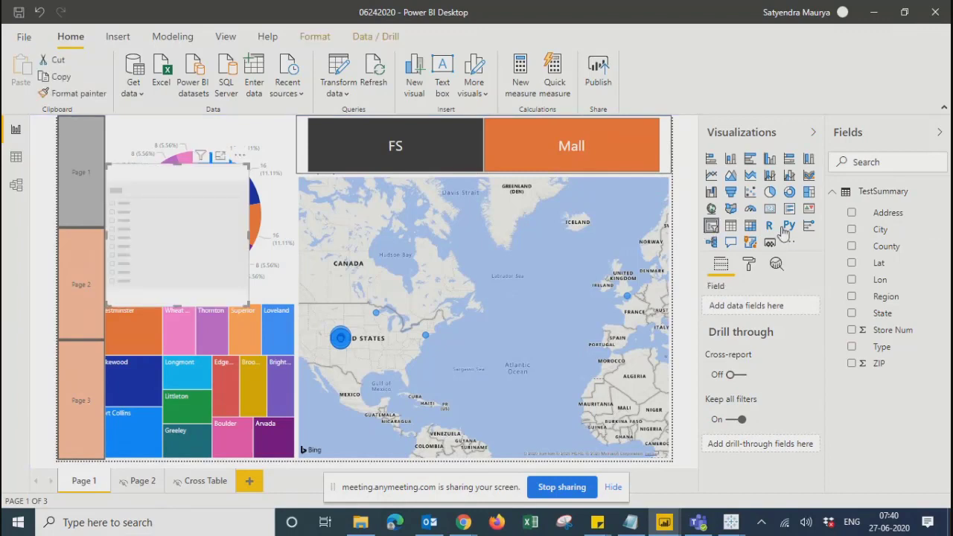
{"action": "left_click", "coordinate": [851, 230]}
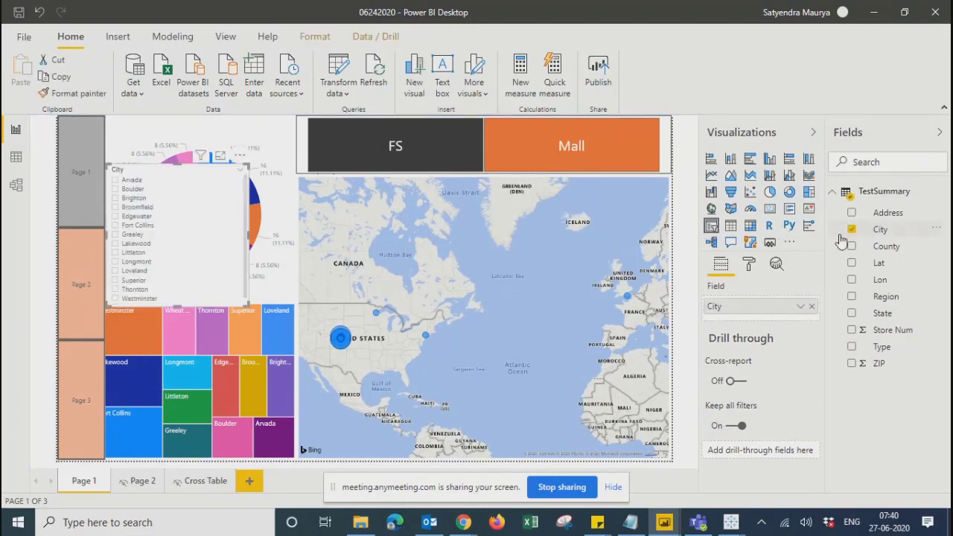
{"action": "left_click_drag", "start_coordinate": [186, 176], "coordinate": [345, 183]}
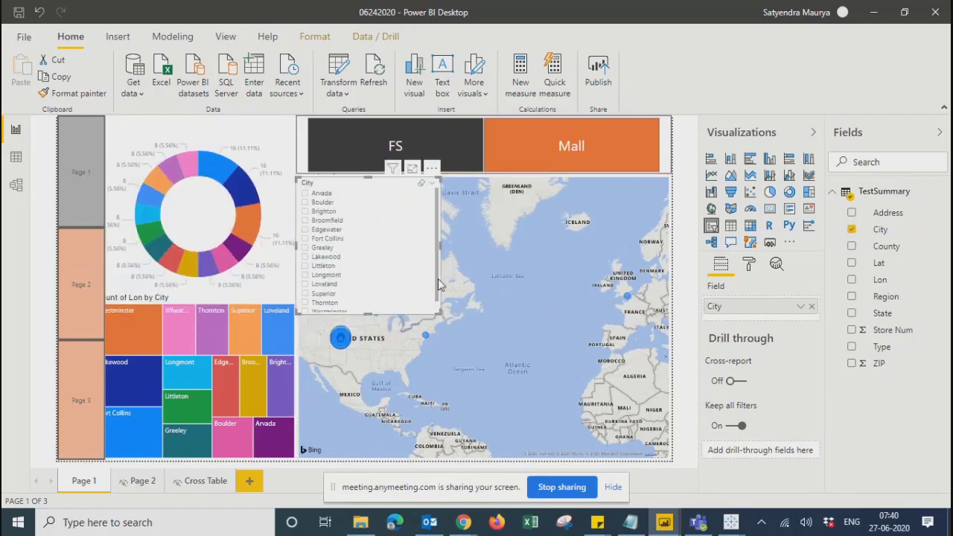
Set the City slicer's orientation to Horizontal and stretch it into a shallow strip across the map's full width.
{"action": "left_click", "coordinate": [749, 267]}
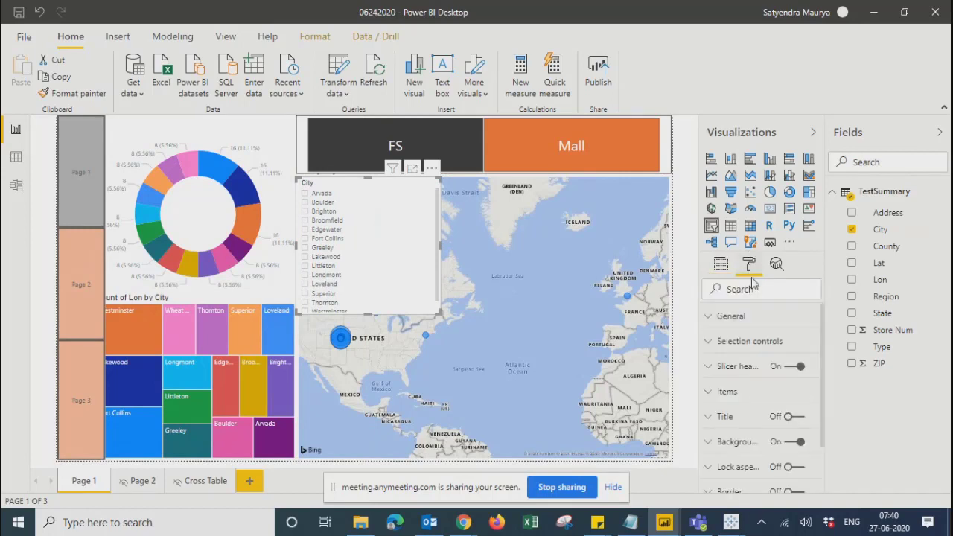
{"action": "left_click", "coordinate": [709, 318]}
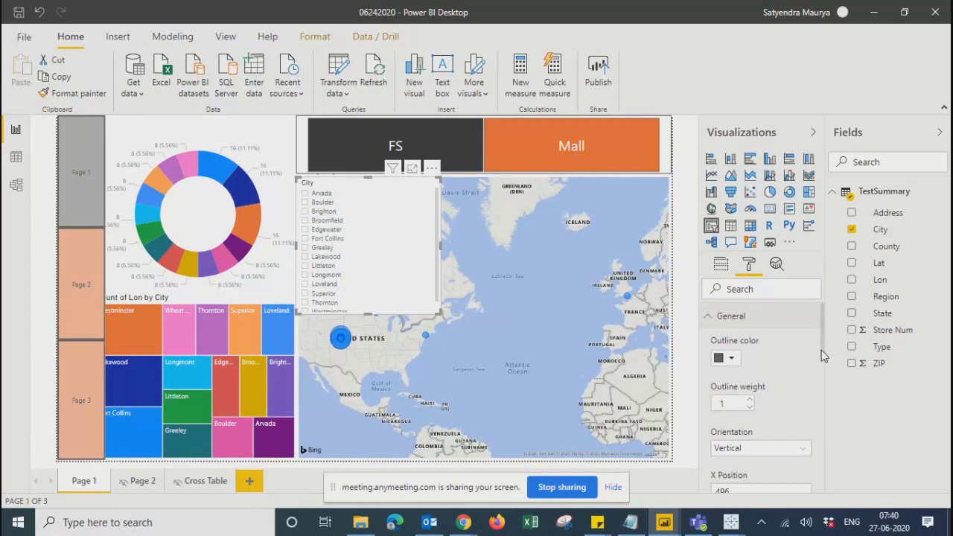
{"action": "scroll", "coordinate": [821, 351], "scroll_direction": "down", "scroll_amount": 3}
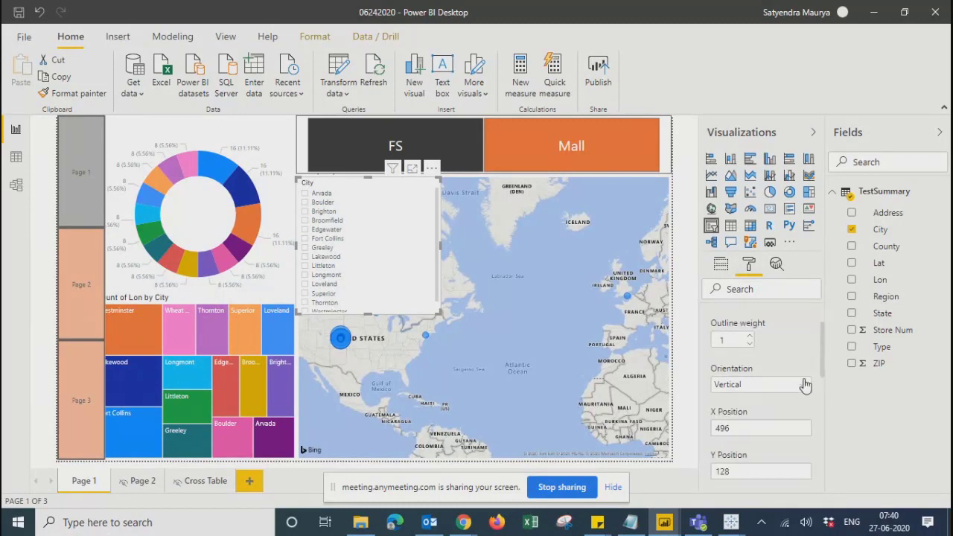
{"action": "left_click", "coordinate": [789, 385]}
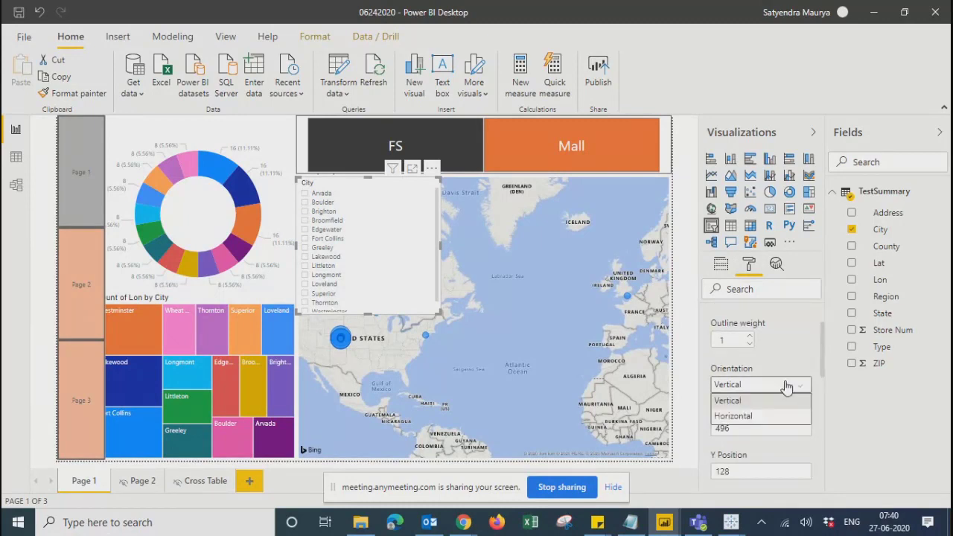
{"action": "left_click", "coordinate": [753, 416]}
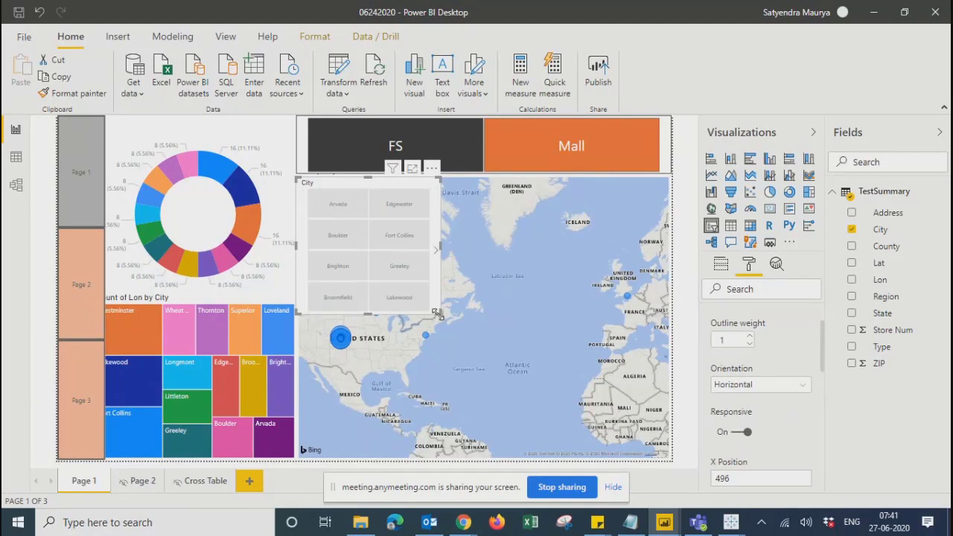
{"action": "left_click_drag", "start_coordinate": [437, 314], "coordinate": [671, 257]}
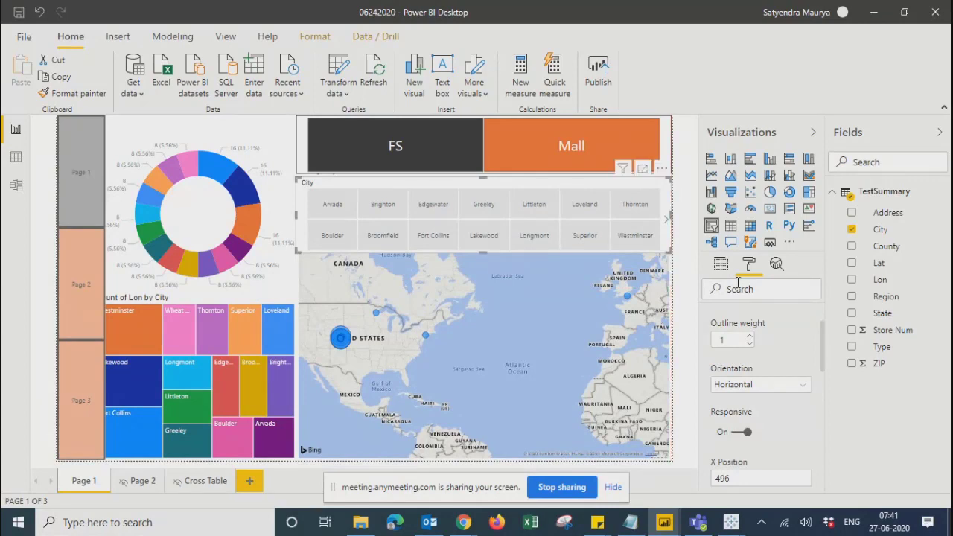
Turn off the City slicer's header.
{"action": "left_click", "coordinate": [719, 268]}
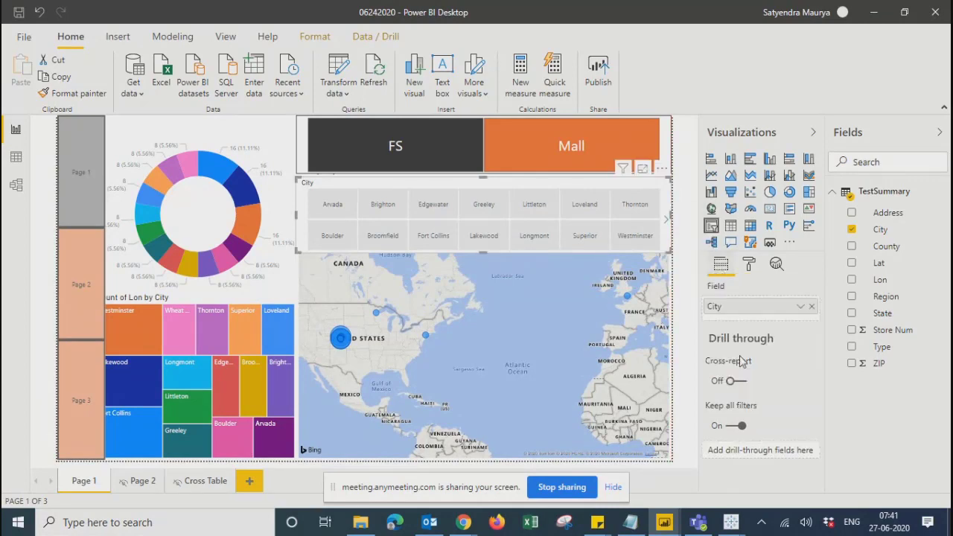
{"action": "left_click", "coordinate": [748, 267]}
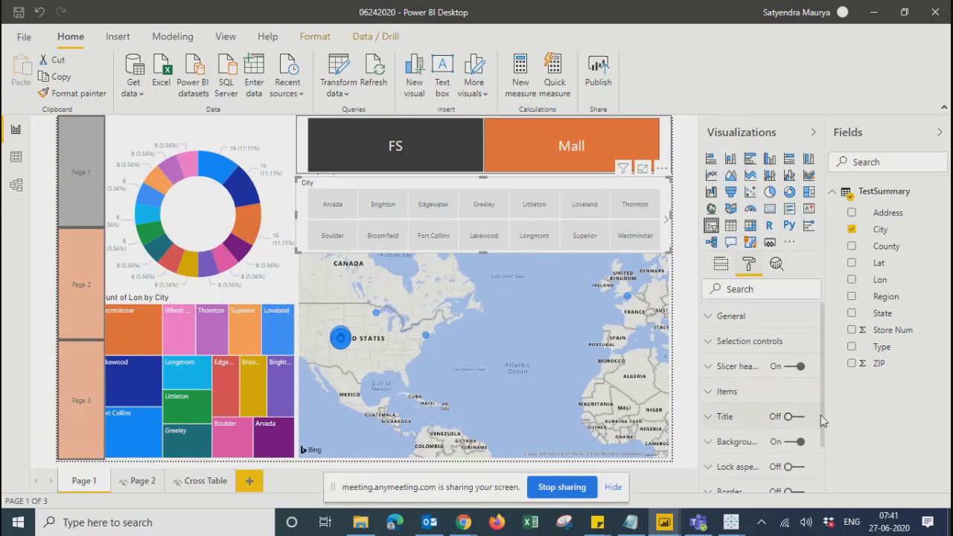
{"action": "scroll", "coordinate": [820, 414], "scroll_direction": "down", "scroll_amount": 2}
{"action": "scroll", "coordinate": [832, 432], "scroll_direction": "up", "scroll_amount": 1}
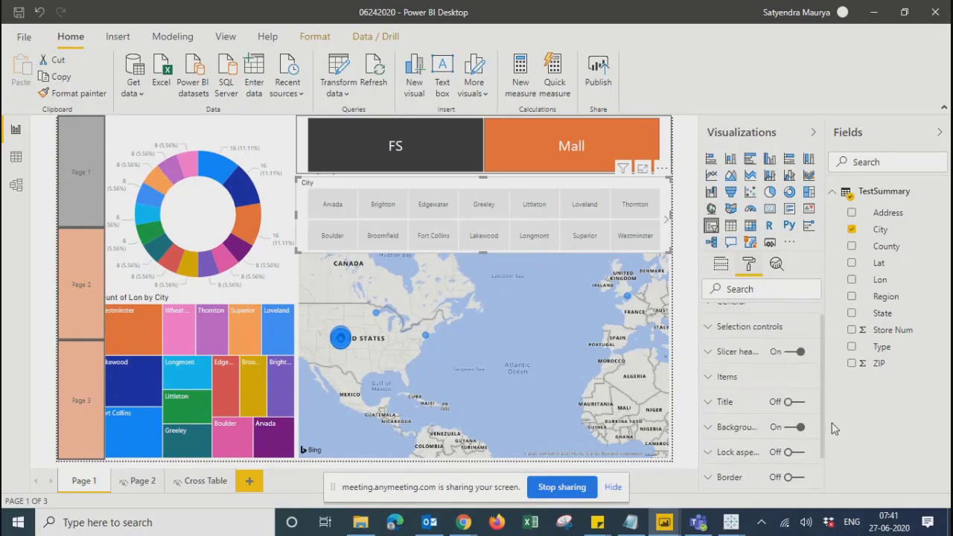
{"action": "left_click", "coordinate": [791, 352]}
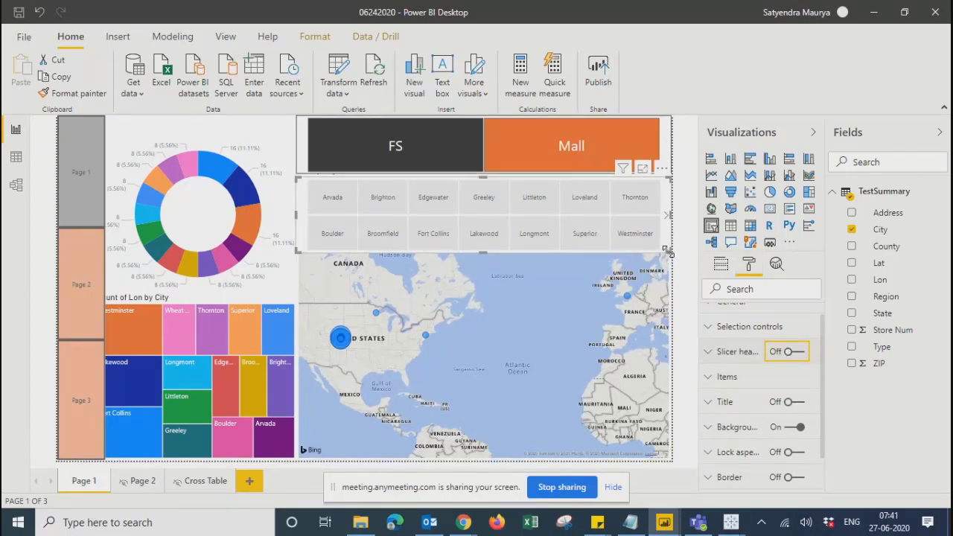
Filter the page to Mall in the Type slicer and reduce that slicer's height to a narrow band.
{"action": "left_click", "coordinate": [539, 158]}
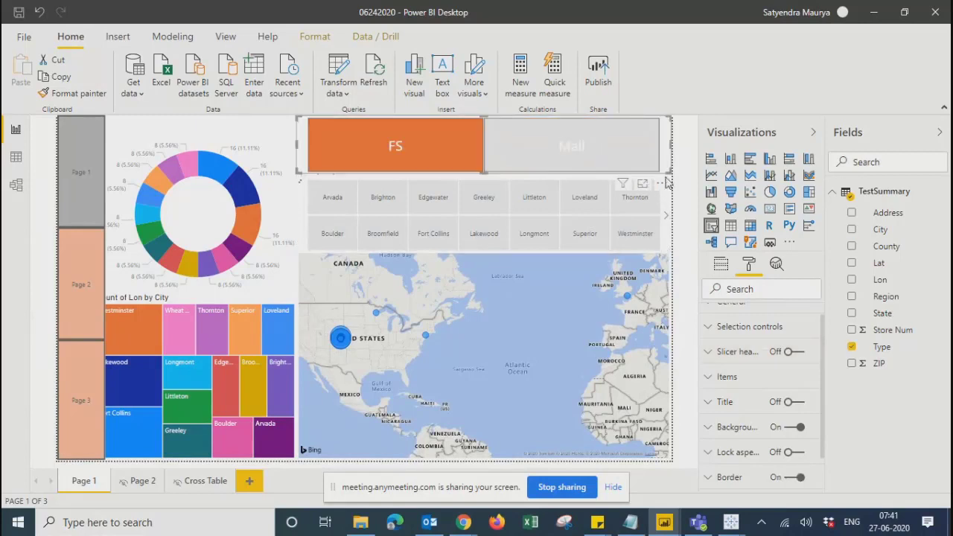
{"action": "left_click_drag", "start_coordinate": [668, 172], "coordinate": [669, 146]}
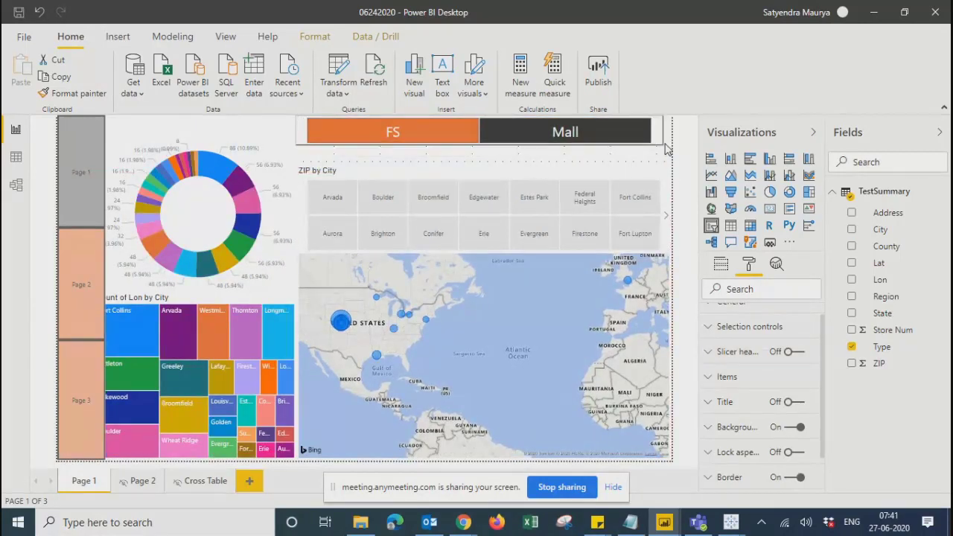
Shrink the ZIP by City map from above so that it starts just below the City slicer.
{"action": "left_click", "coordinate": [530, 178]}
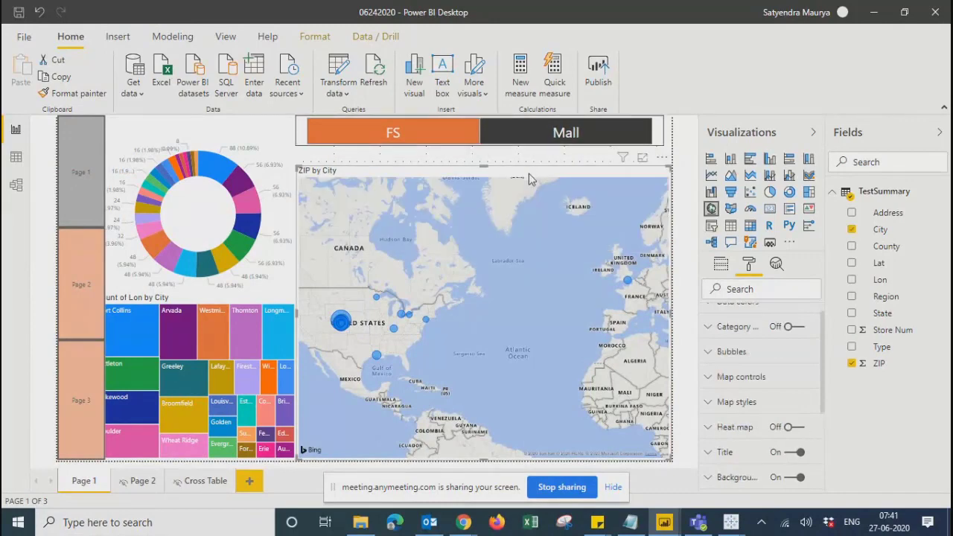
{"action": "left_click", "coordinate": [414, 161]}
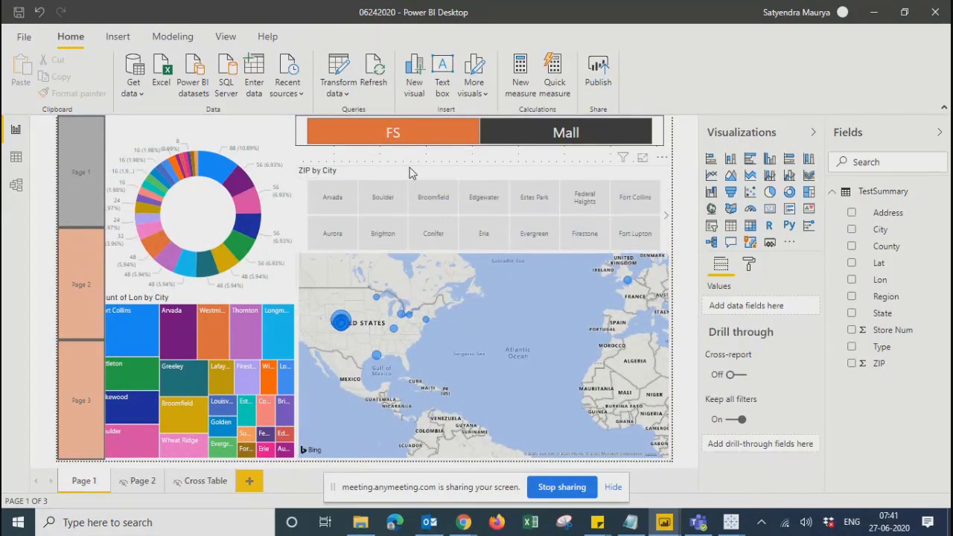
{"action": "left_click", "coordinate": [412, 173]}
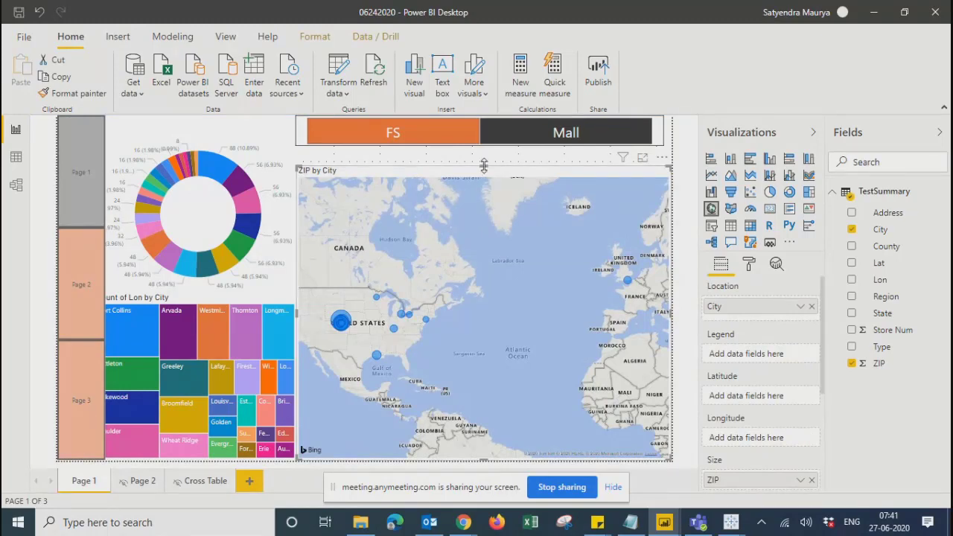
{"action": "left_click_drag", "start_coordinate": [484, 165], "coordinate": [481, 264]}
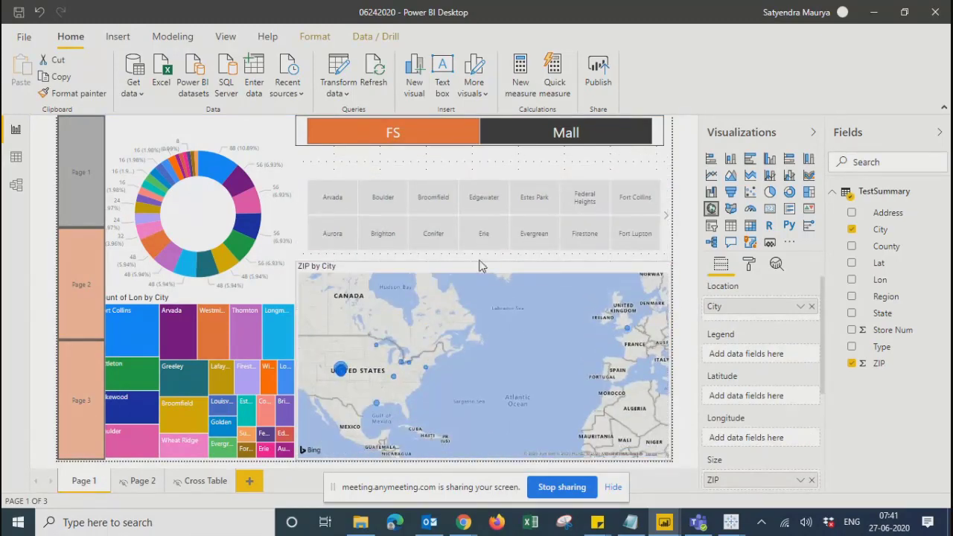
Filter by Broomfield in the City slicer and resize it to two rows directly beneath the FS/Mall slicer.
{"action": "left_click", "coordinate": [433, 175]}
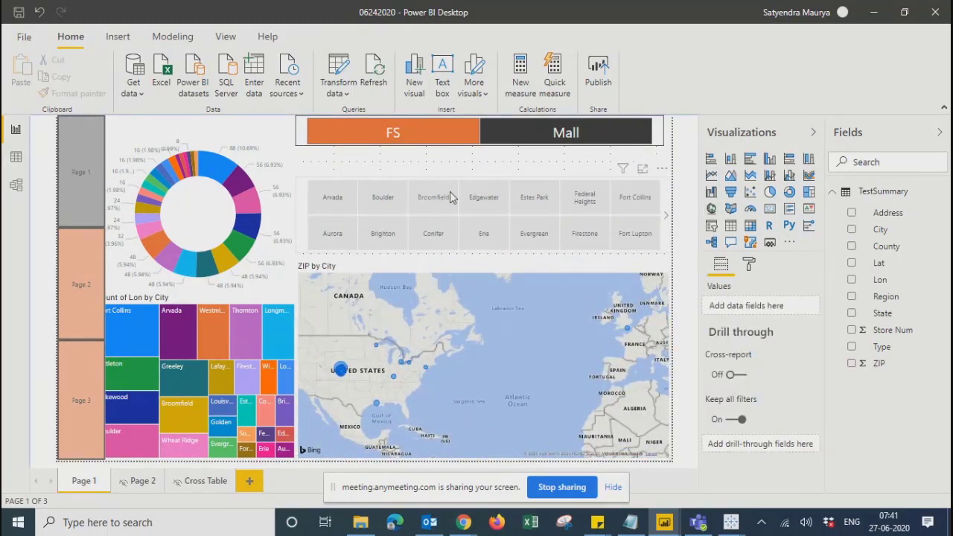
{"action": "left_click", "coordinate": [427, 206]}
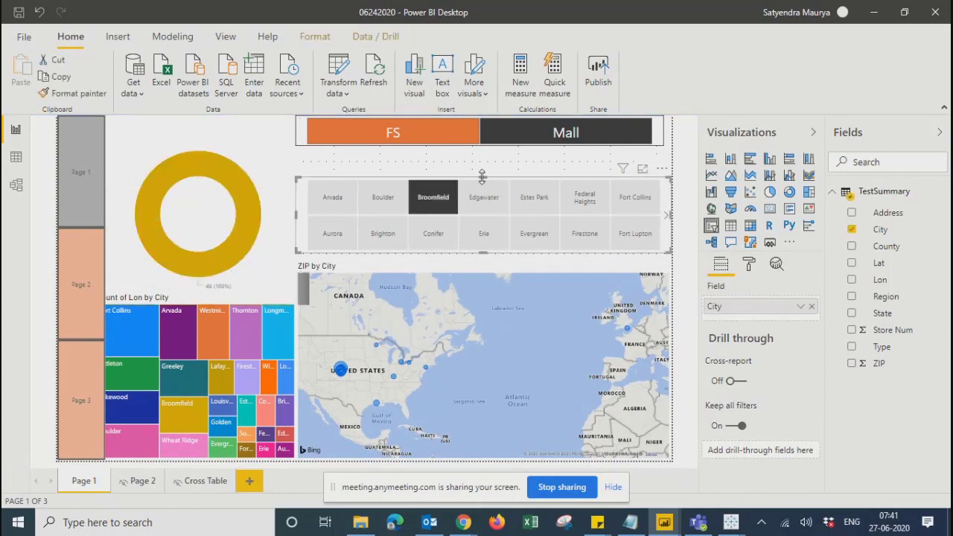
{"action": "left_click_drag", "start_coordinate": [482, 175], "coordinate": [482, 154]}
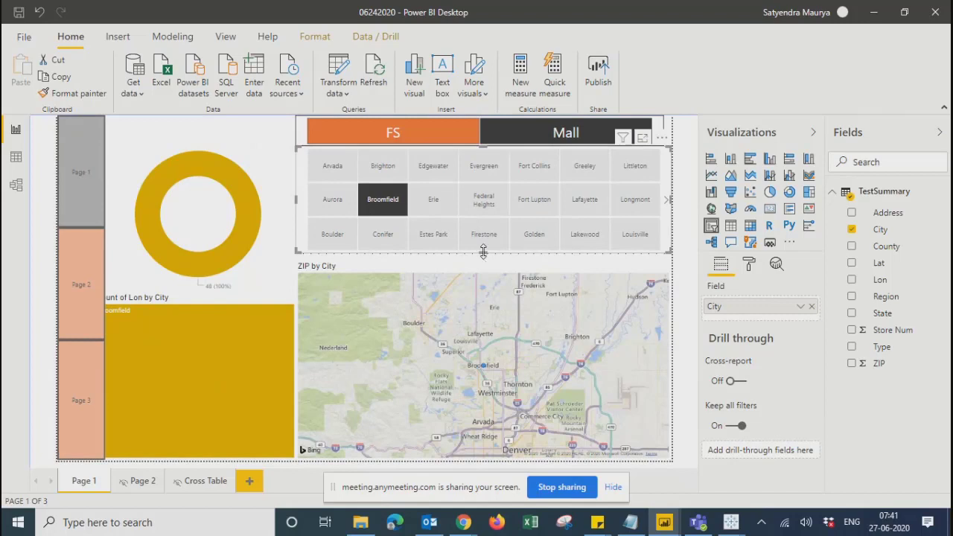
{"action": "left_click_drag", "start_coordinate": [483, 251], "coordinate": [477, 212]}
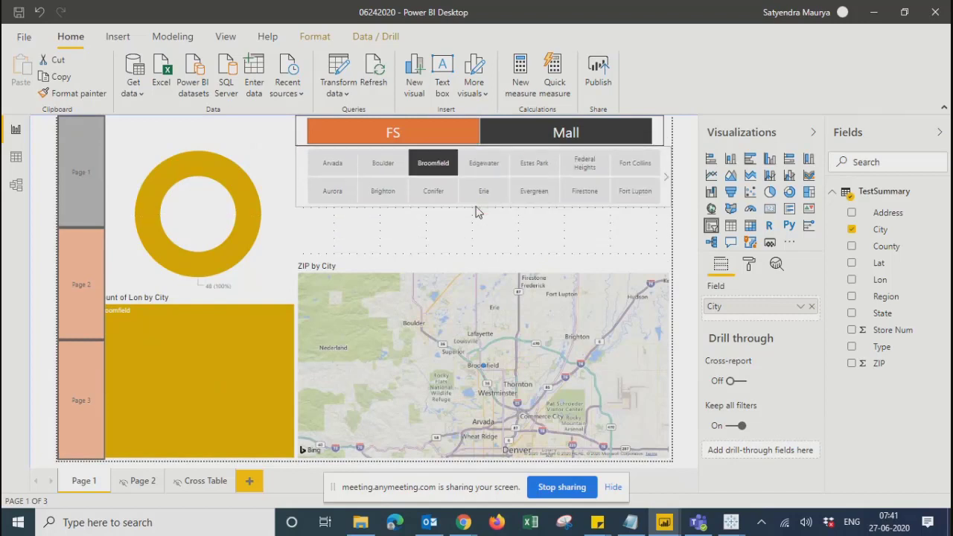
Extend the ZIP by City map upward to meet the lower edge of the City slicer.
{"action": "left_click", "coordinate": [449, 246]}
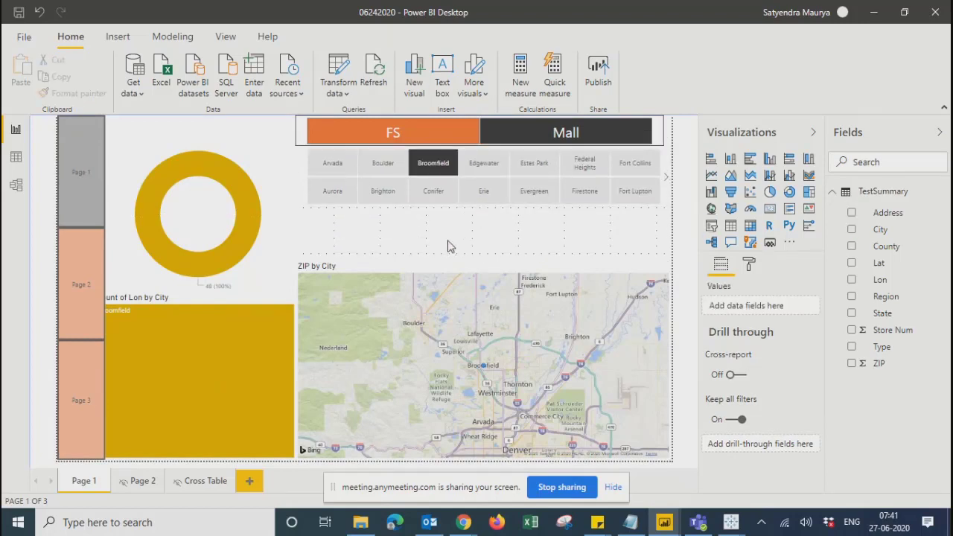
{"action": "left_click", "coordinate": [400, 273]}
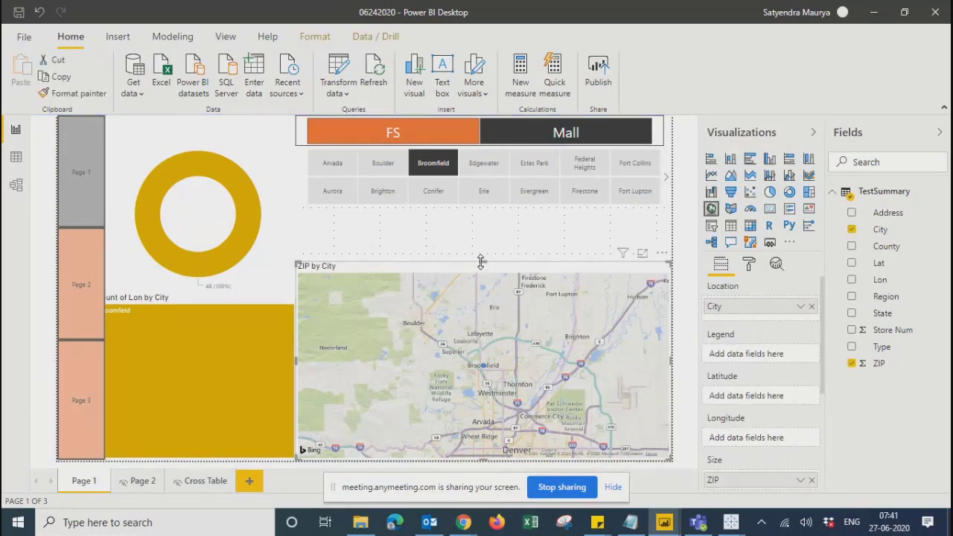
{"action": "left_click_drag", "start_coordinate": [480, 260], "coordinate": [481, 207]}
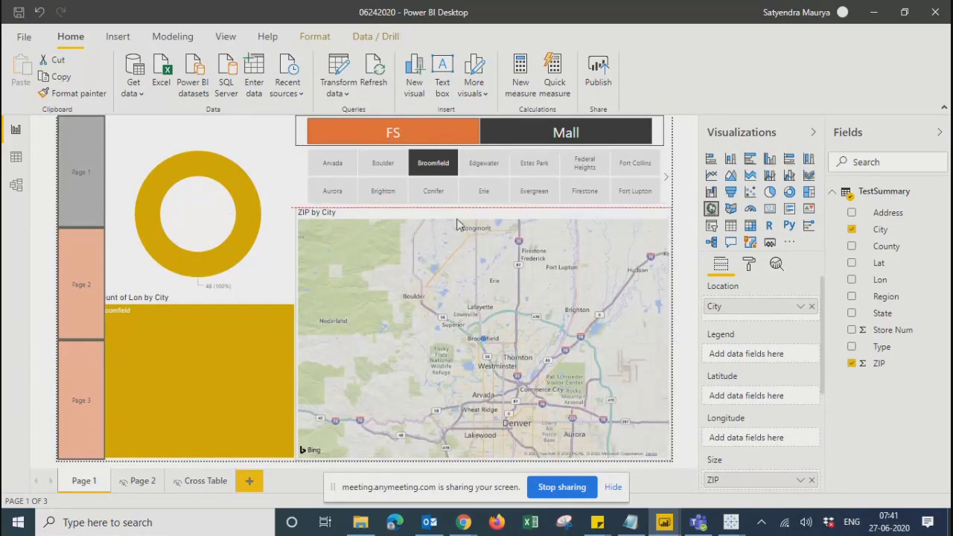
{"action": "mouse_move", "coordinate": [196, 347]}
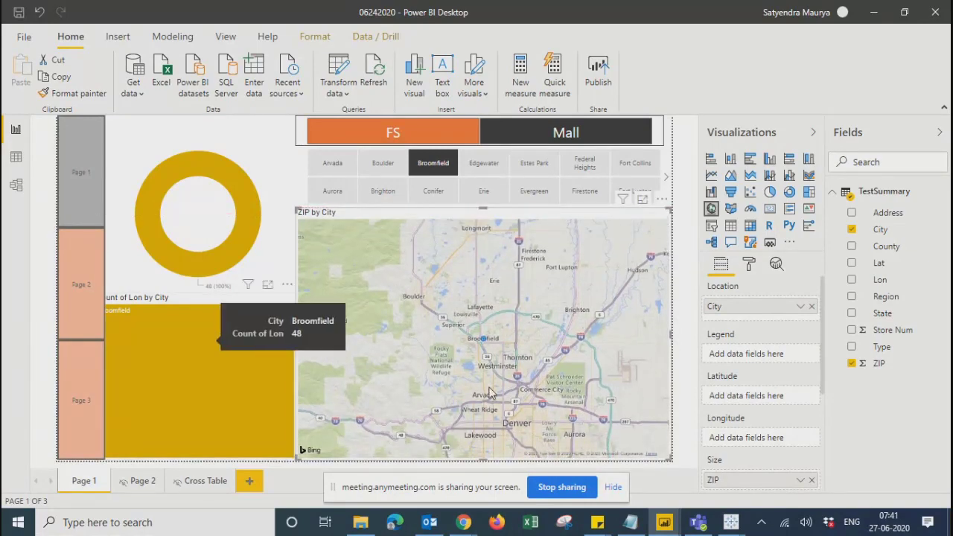
{"action": "left_click", "coordinate": [682, 257]}
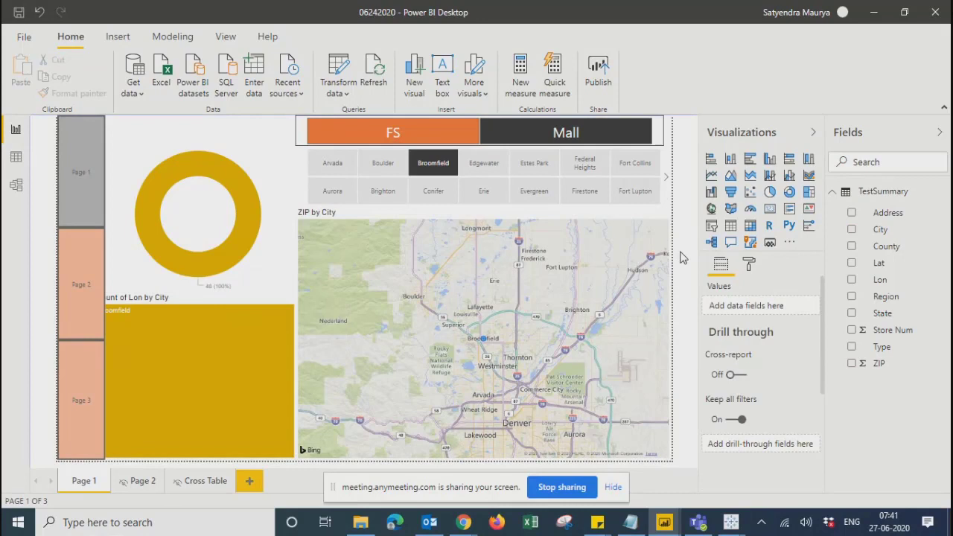
Show the Filters pane, review its filters for this page and all pages, and leave it collapsed.
{"action": "left_click", "coordinate": [666, 178]}
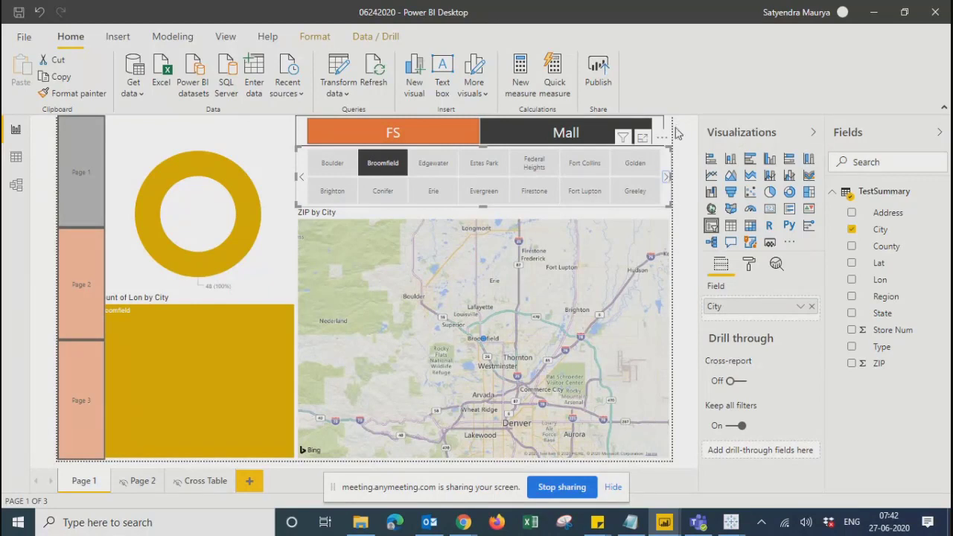
{"action": "left_click", "coordinate": [688, 154]}
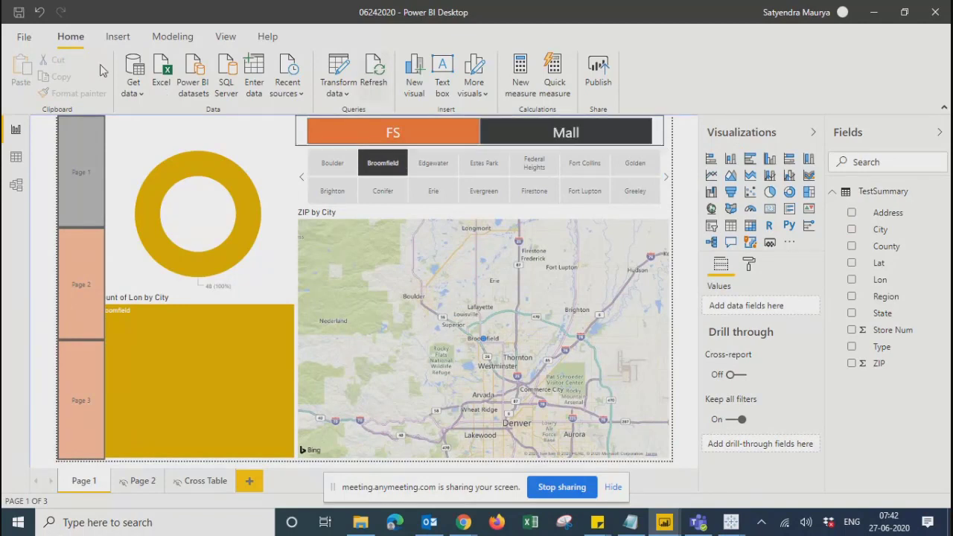
{"action": "left_click", "coordinate": [225, 37]}
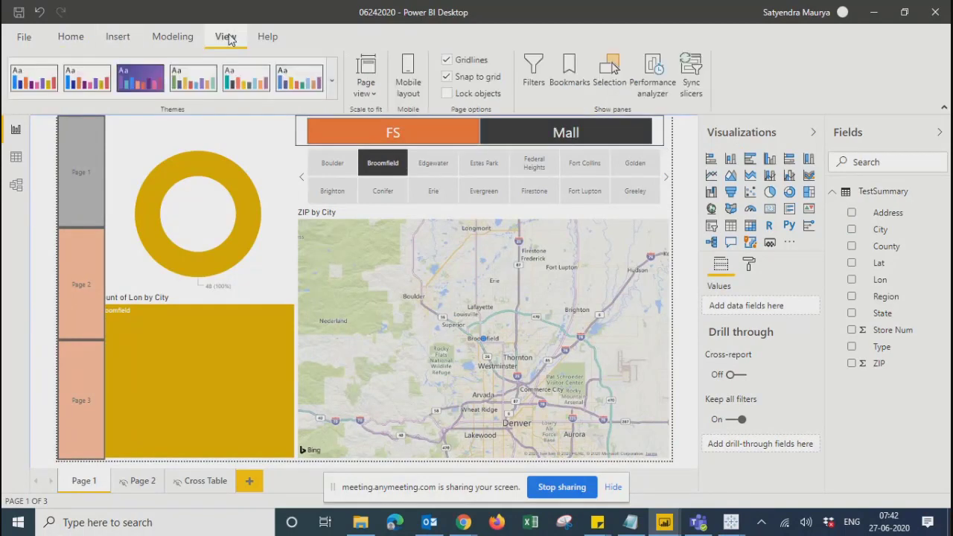
{"action": "left_click", "coordinate": [530, 74]}
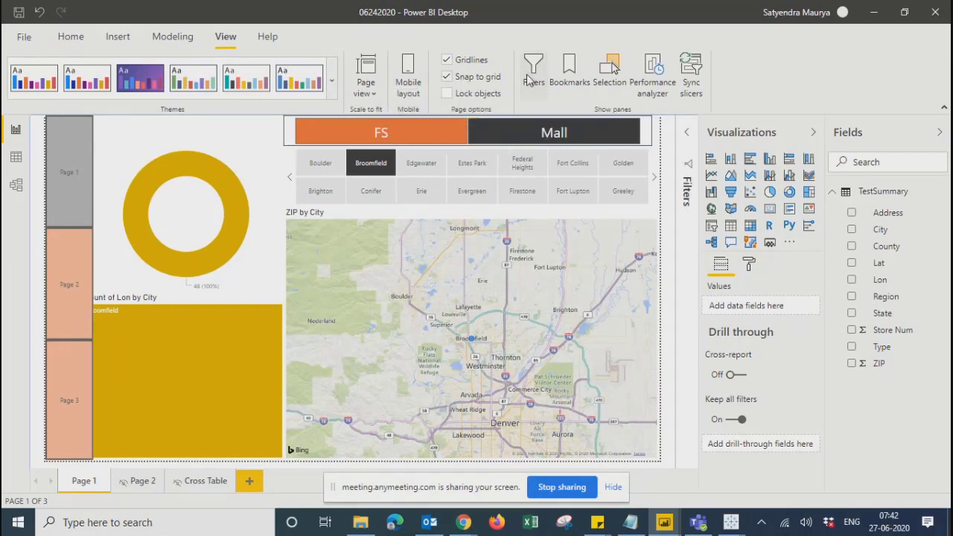
{"action": "left_click", "coordinate": [686, 139]}
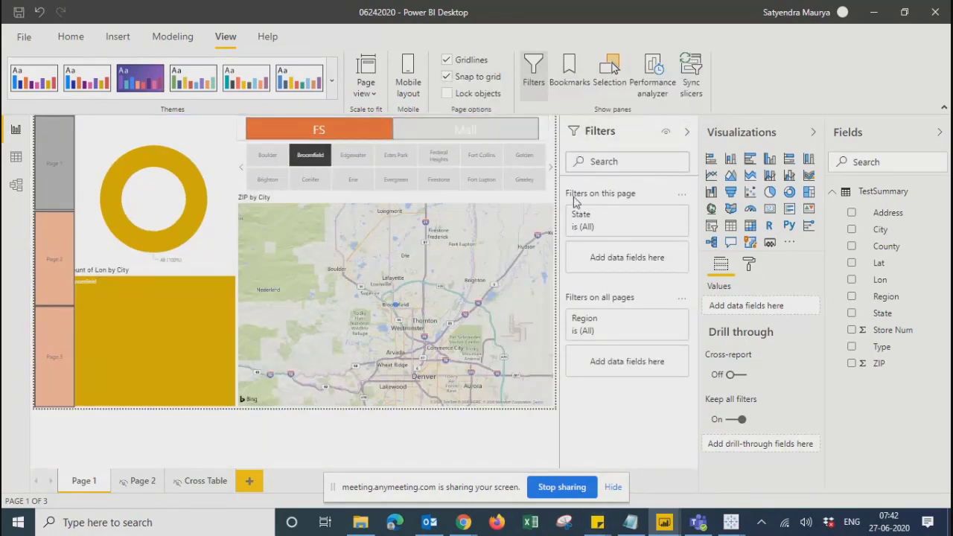
{"action": "left_click", "coordinate": [687, 134]}
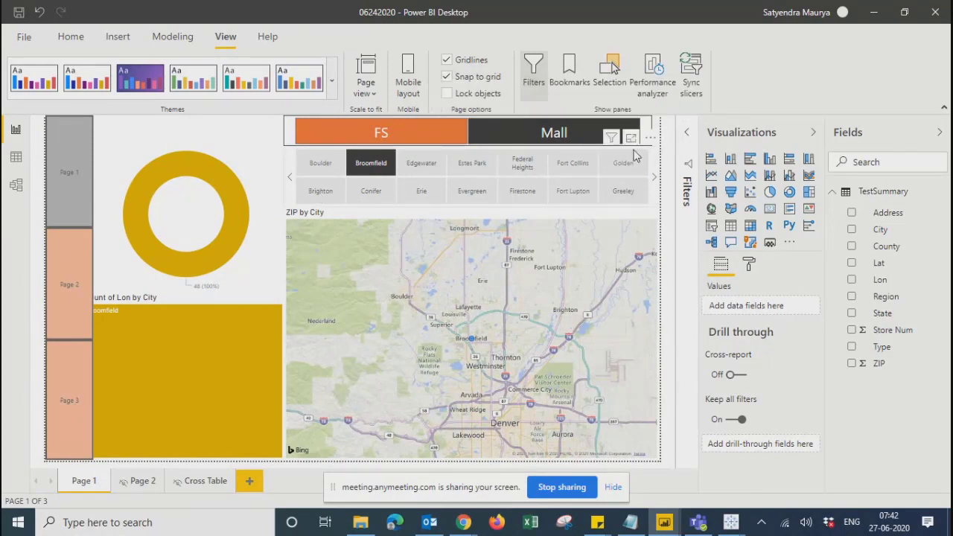
{"action": "left_click", "coordinate": [688, 137]}
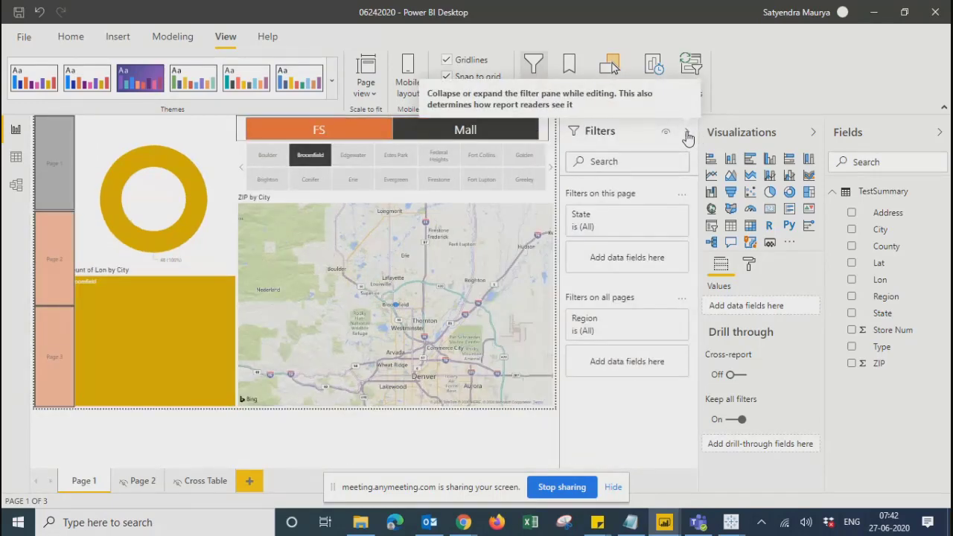
{"action": "left_click", "coordinate": [688, 137]}
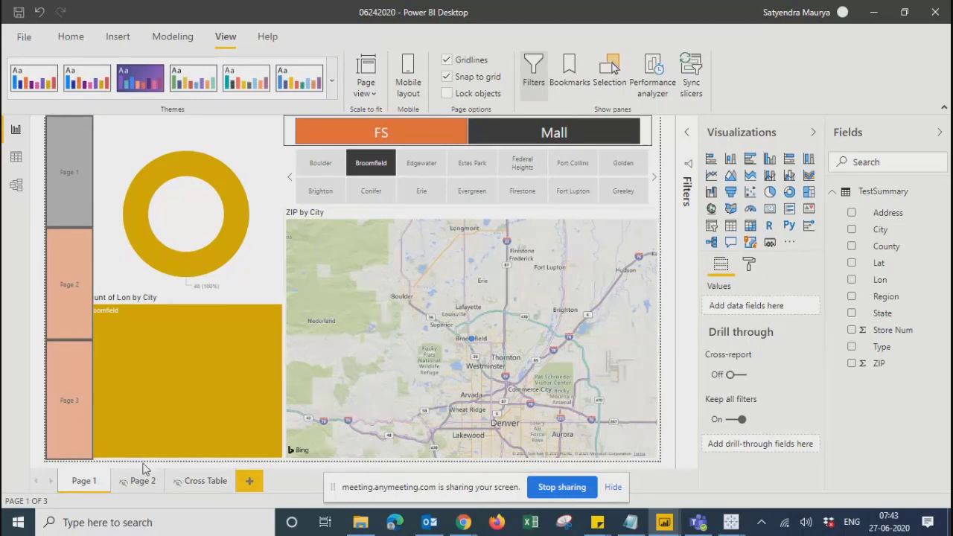
Shorten the Page 1 navigation button from above, first on Page 1 and also on the Cross Table page.
{"action": "left_click", "coordinate": [61, 190]}
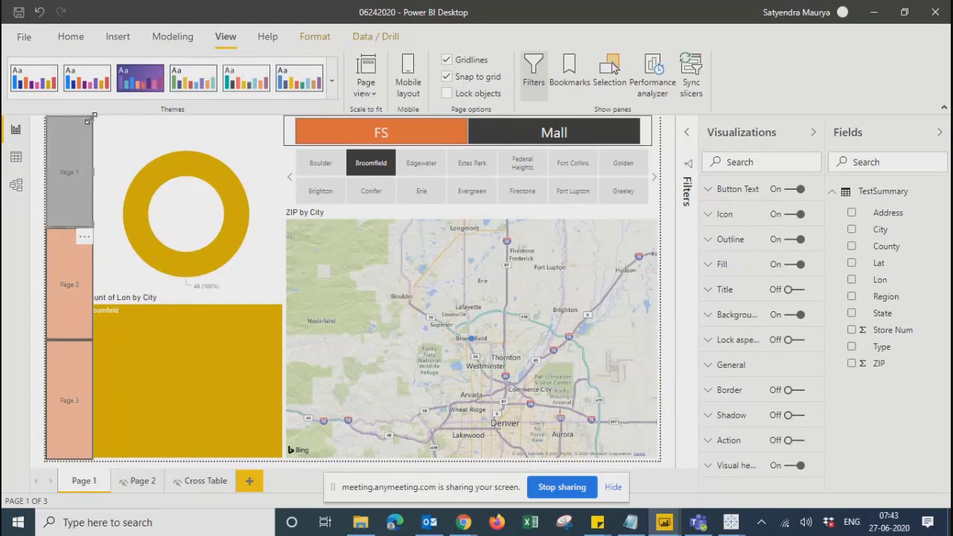
{"action": "left_click_drag", "start_coordinate": [91, 120], "coordinate": [97, 159]}
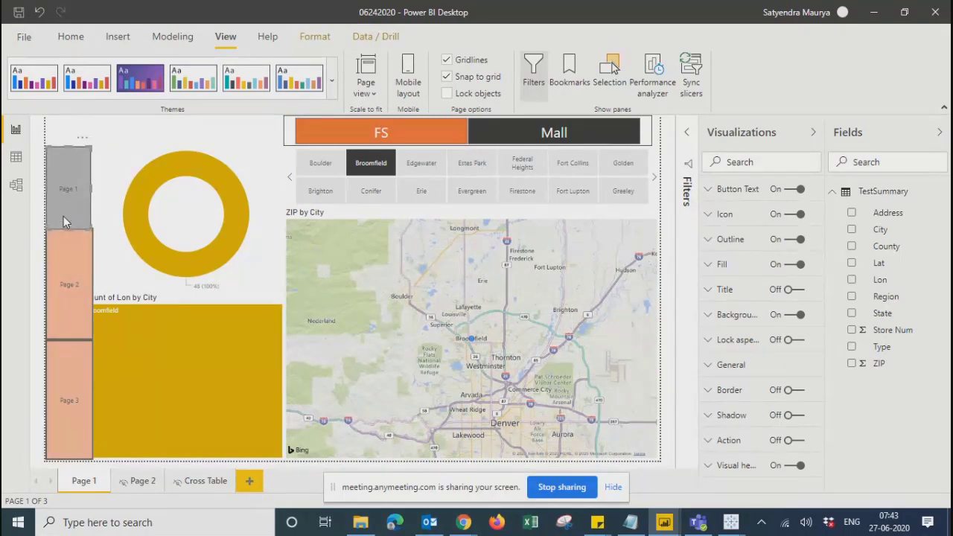
{"action": "left_click", "coordinate": [76, 446], "text": "ctrl"}
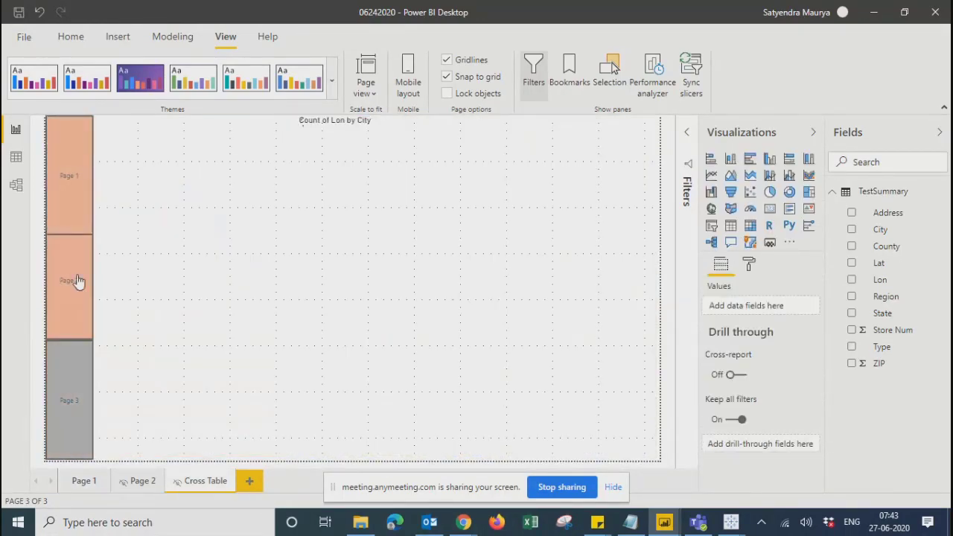
{"action": "left_click", "coordinate": [57, 215]}
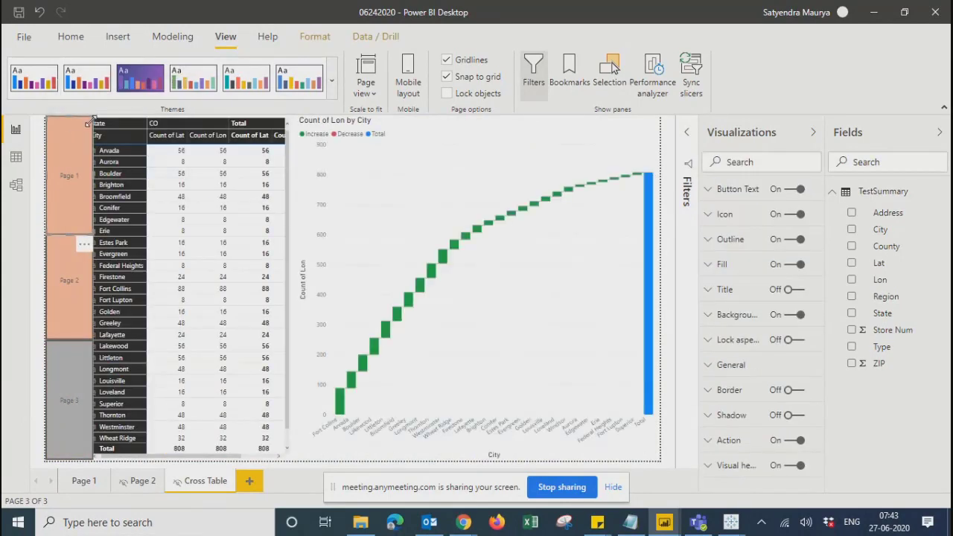
{"action": "left_click_drag", "start_coordinate": [90, 145], "coordinate": [90, 170]}
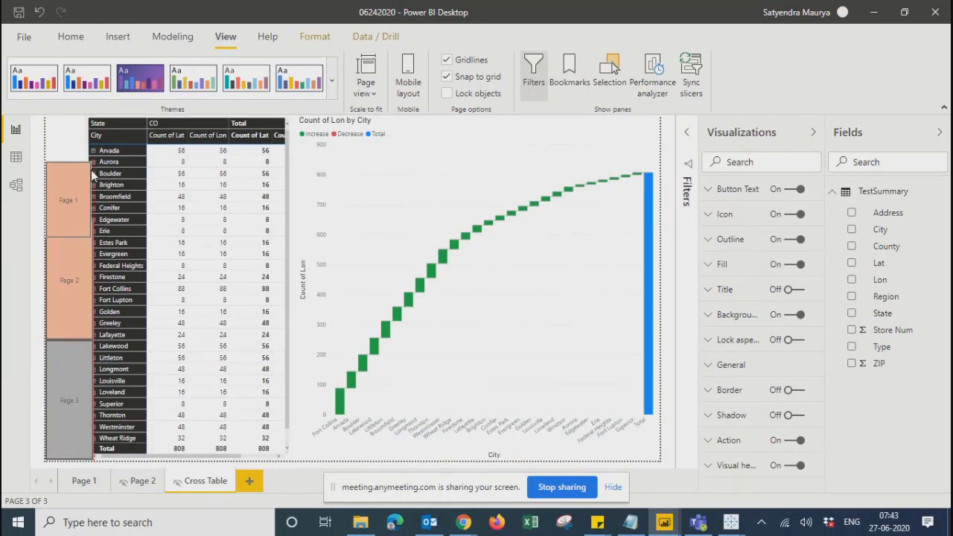
On Page 2, shorten the Page 1 navigation button from above and nudge it up to meet the Page 2 button's upper edge.
{"action": "left_click", "coordinate": [135, 481]}
{"action": "left_click", "coordinate": [91, 114]}
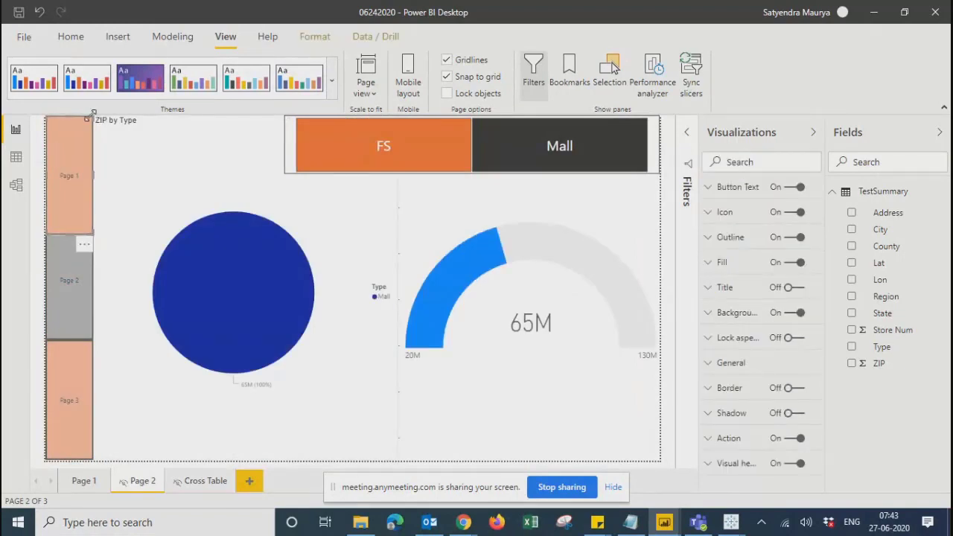
{"action": "left_click_drag", "start_coordinate": [94, 114], "coordinate": [91, 178]}
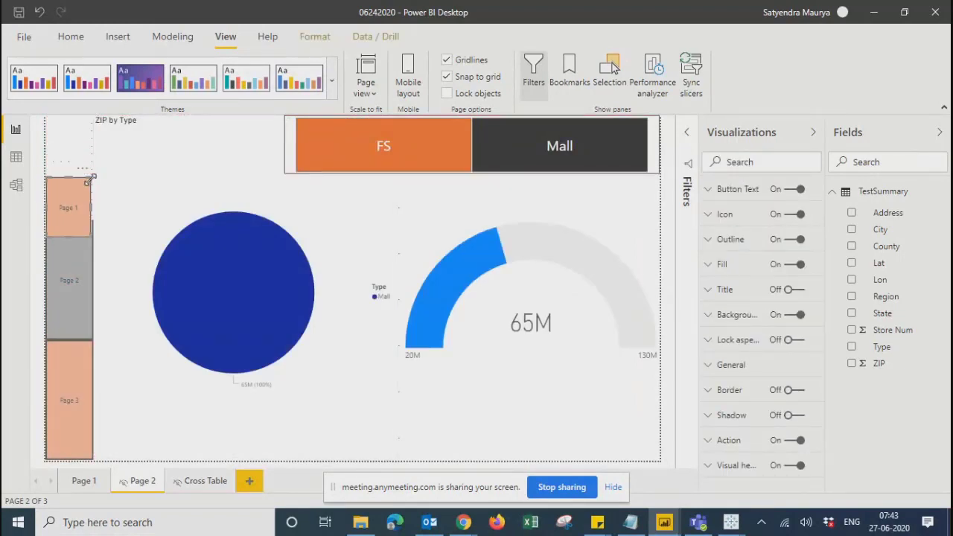
{"action": "key", "text": "Up"}
{"action": "key", "text": "Up"}
{"action": "key", "text": "Up"}
{"action": "key", "text": "Down"}
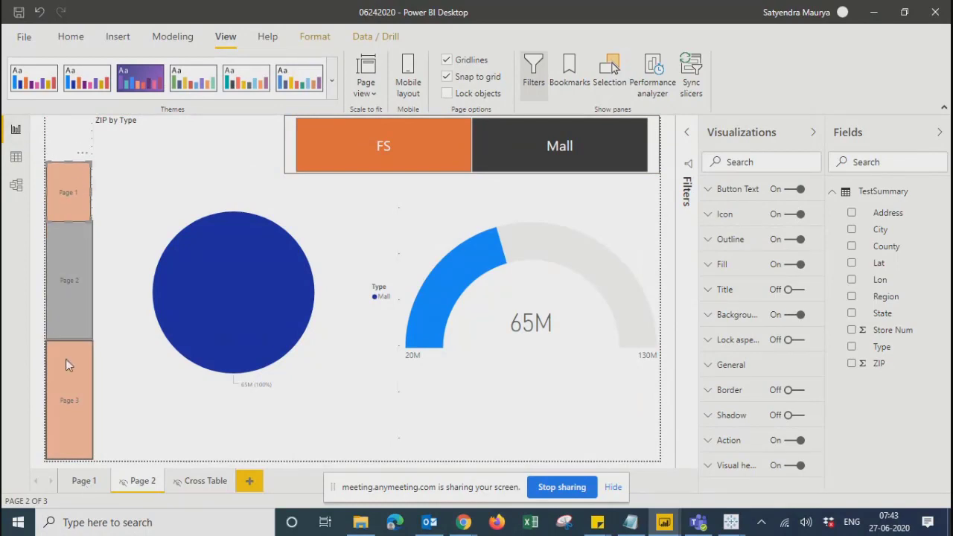
Return to Page 1, follow its Page 2 button, and compare the three navigation buttons on Page 2.
{"action": "left_click", "coordinate": [81, 487]}
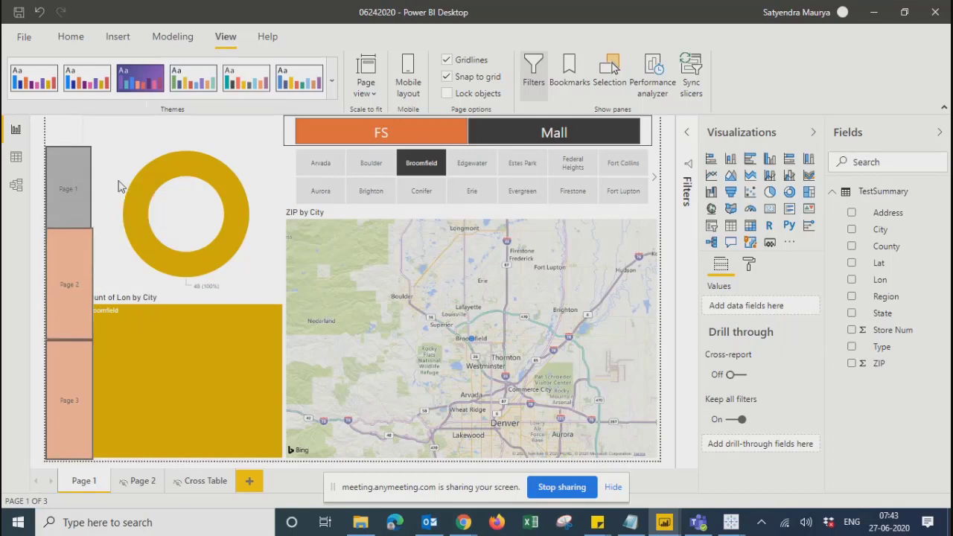
{"action": "left_click", "coordinate": [59, 178]}
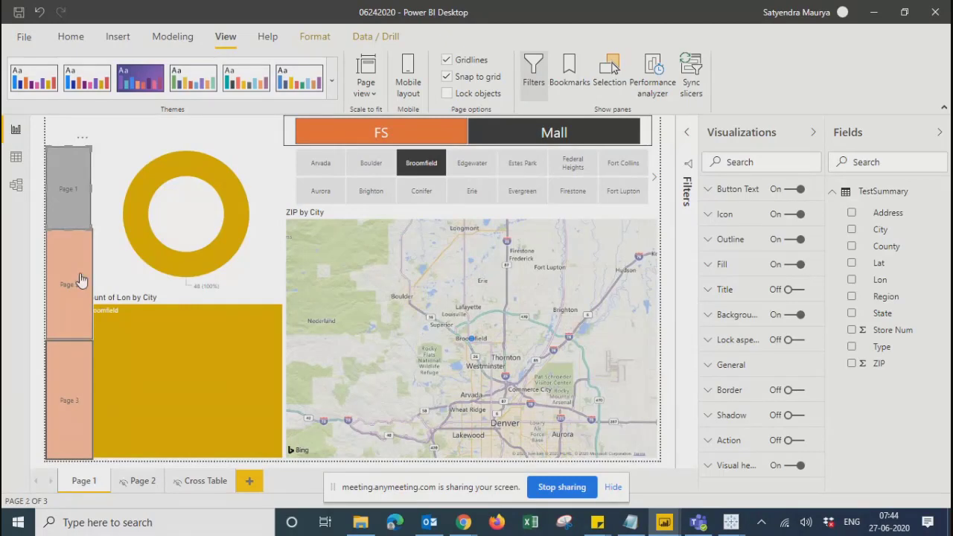
{"action": "left_click", "coordinate": [69, 400], "text": "ctrl"}
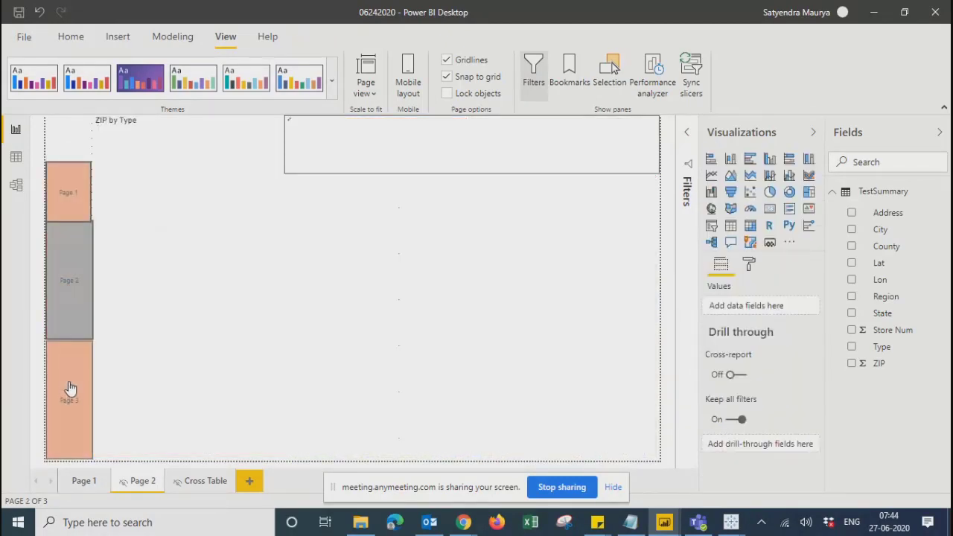
{"action": "left_click", "coordinate": [69, 182]}
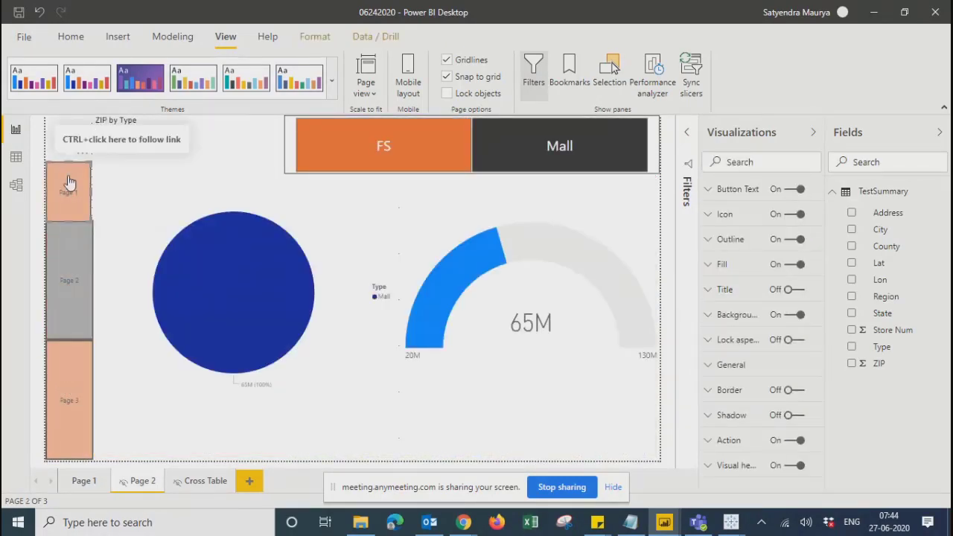
{"action": "left_click", "coordinate": [70, 277]}
{"action": "left_click", "coordinate": [66, 402]}
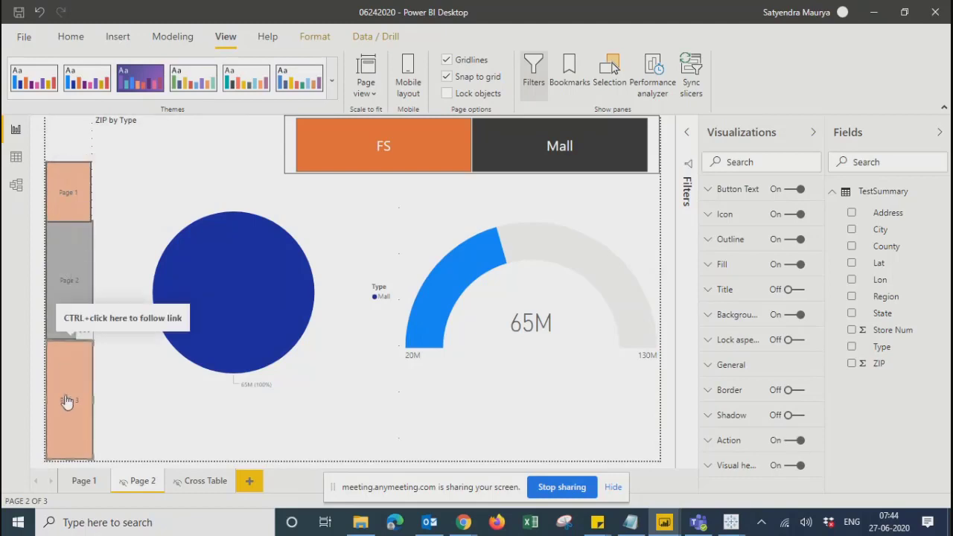
{"action": "left_click", "coordinate": [71, 195]}
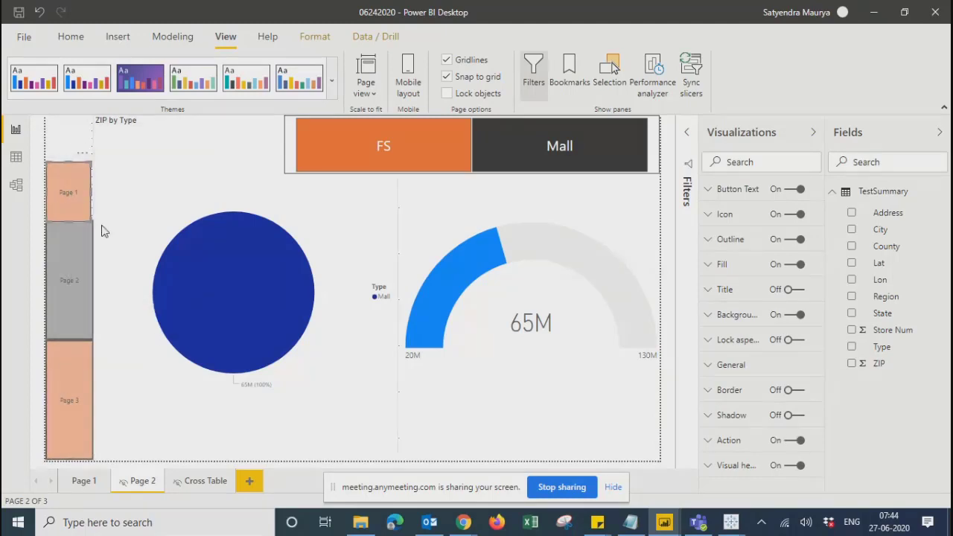
{"action": "left_click", "coordinate": [53, 306]}
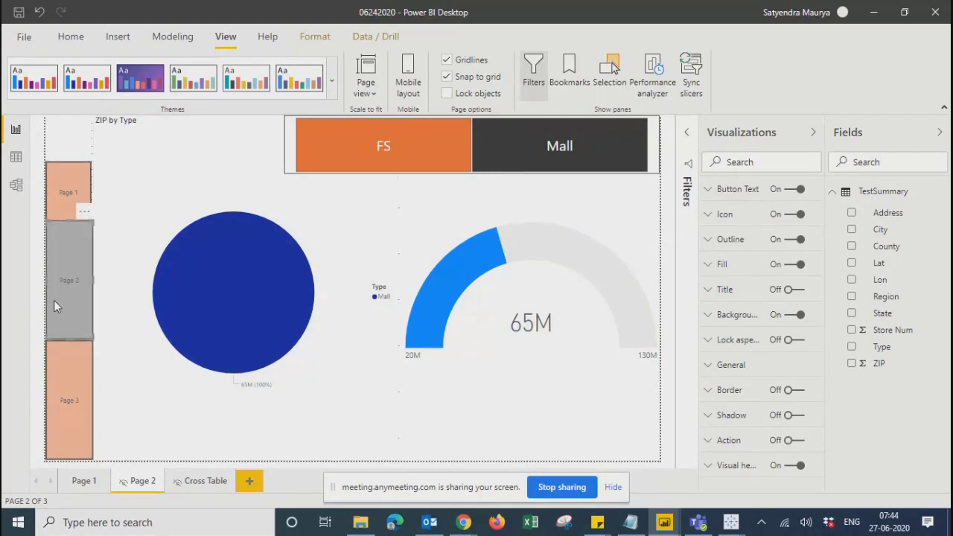
{"action": "left_click", "coordinate": [64, 398]}
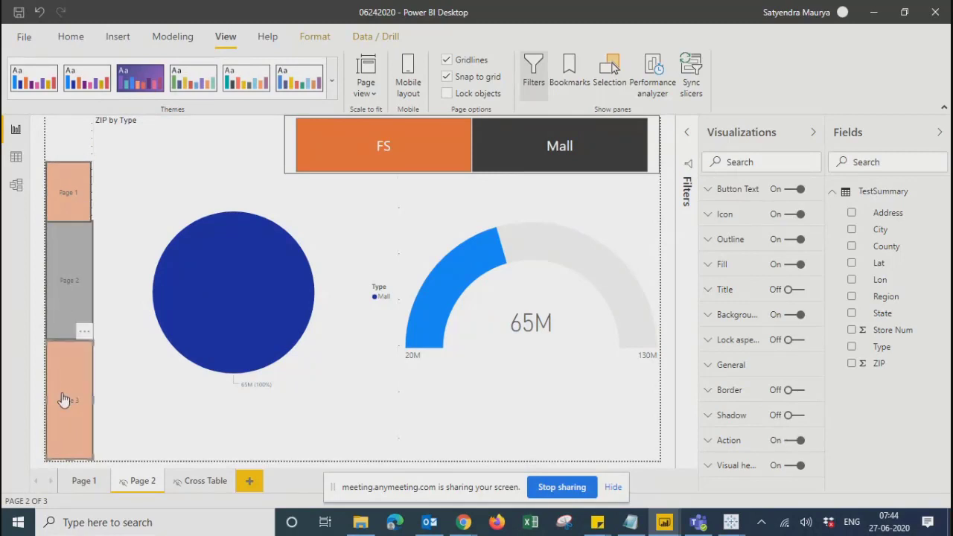
{"action": "left_click", "coordinate": [68, 215]}
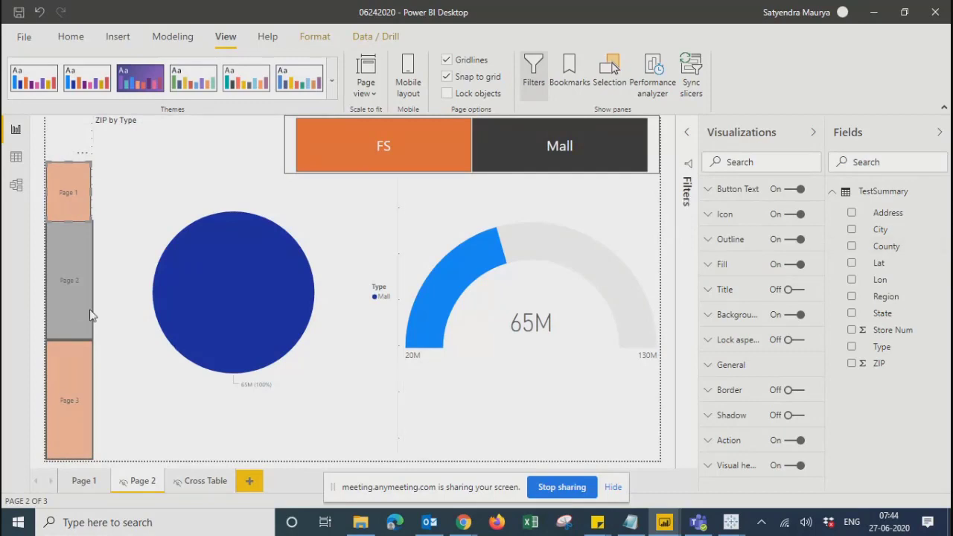
Examine the position and size values in the General properties of the Page 3 button on Page 2.
{"action": "left_click", "coordinate": [79, 366]}
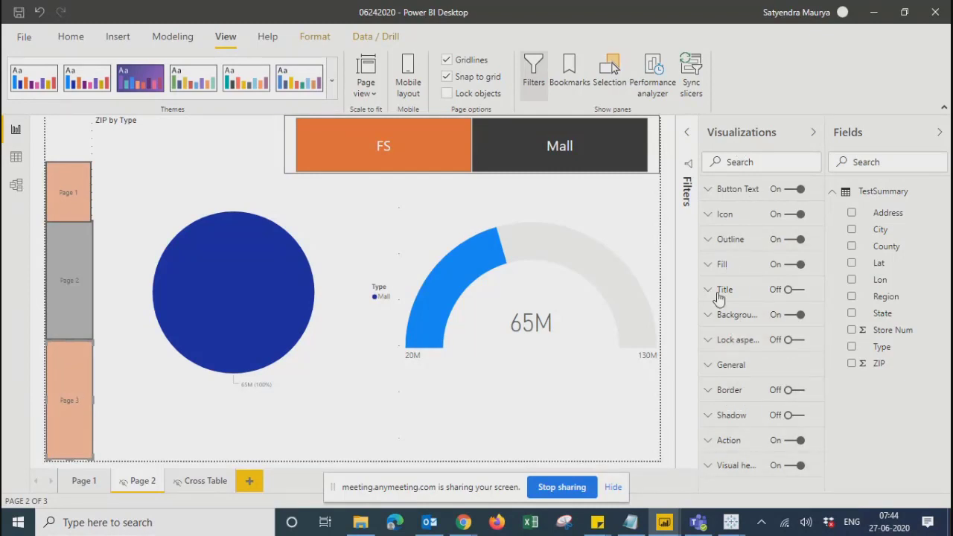
{"action": "left_click", "coordinate": [814, 133]}
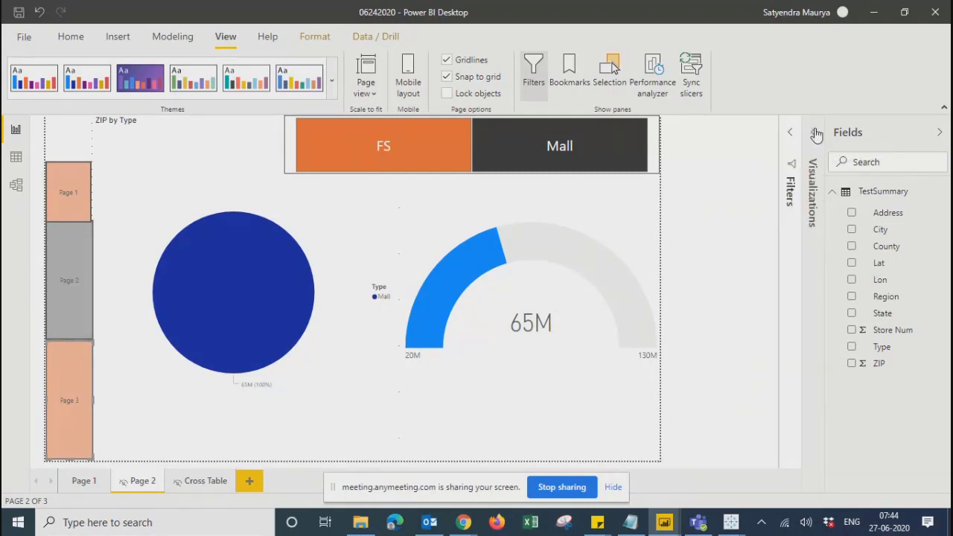
{"action": "left_click", "coordinate": [817, 134]}
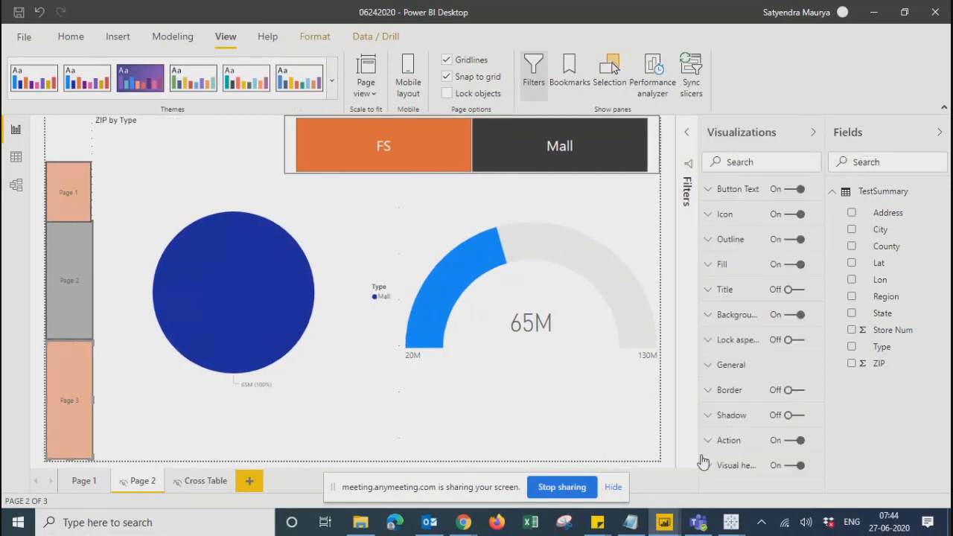
{"action": "left_click", "coordinate": [713, 365]}
{"action": "scroll", "coordinate": [744, 387], "scroll_direction": "down", "scroll_amount": 3}
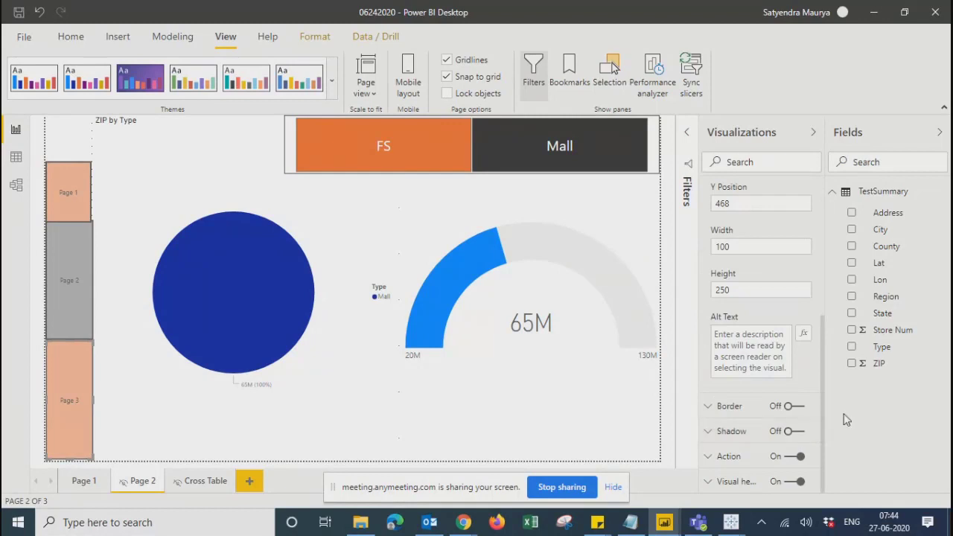
{"action": "scroll", "coordinate": [789, 402], "scroll_direction": "up", "scroll_amount": 3}
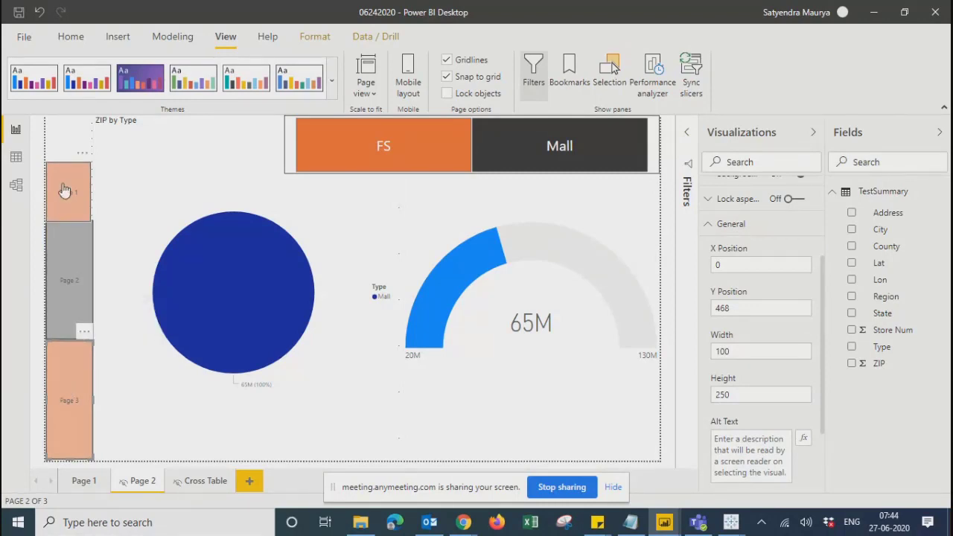
Set the width of the Page 1 button on Page 2 to 100.
{"action": "left_click", "coordinate": [54, 209]}
{"action": "left_click", "coordinate": [754, 352]}
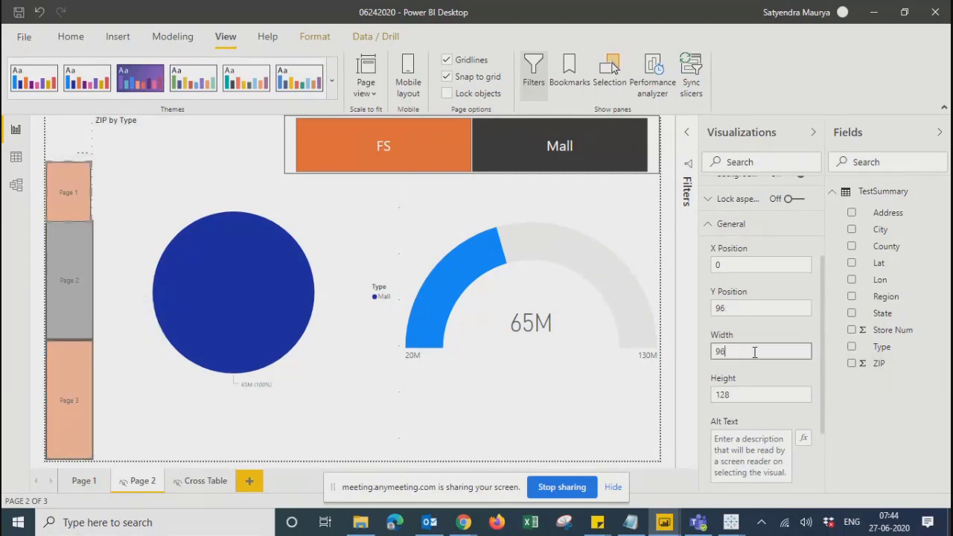
{"action": "key", "text": "BackSpace"}
{"action": "key", "text": "BackSpace"}
{"action": "type", "text": "100"}
Check the Page 1 button on the Cross Table page, return to Page 1 and zoom in on the ZIP by City map.
{"action": "left_click", "coordinate": [201, 480]}
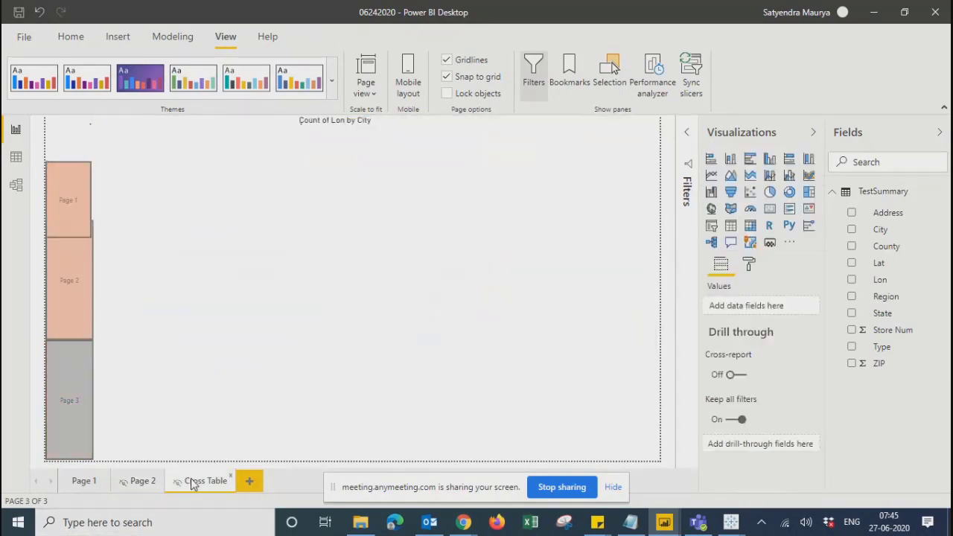
{"action": "left_click", "coordinate": [68, 195]}
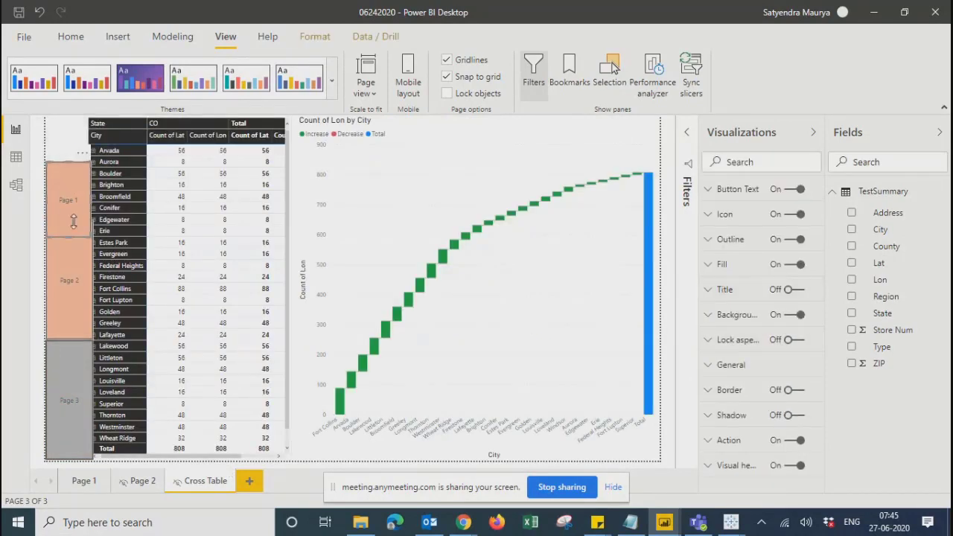
{"action": "left_click", "coordinate": [66, 165], "text": "ctrl"}
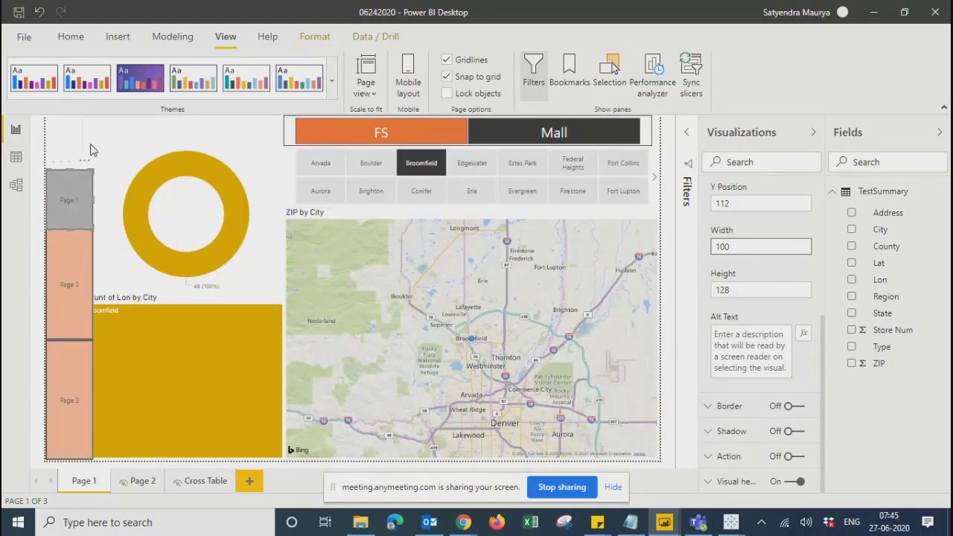
{"action": "left_click", "coordinate": [378, 346]}
{"action": "scroll", "coordinate": [378, 358], "scroll_direction": "up", "scroll_amount": 3}
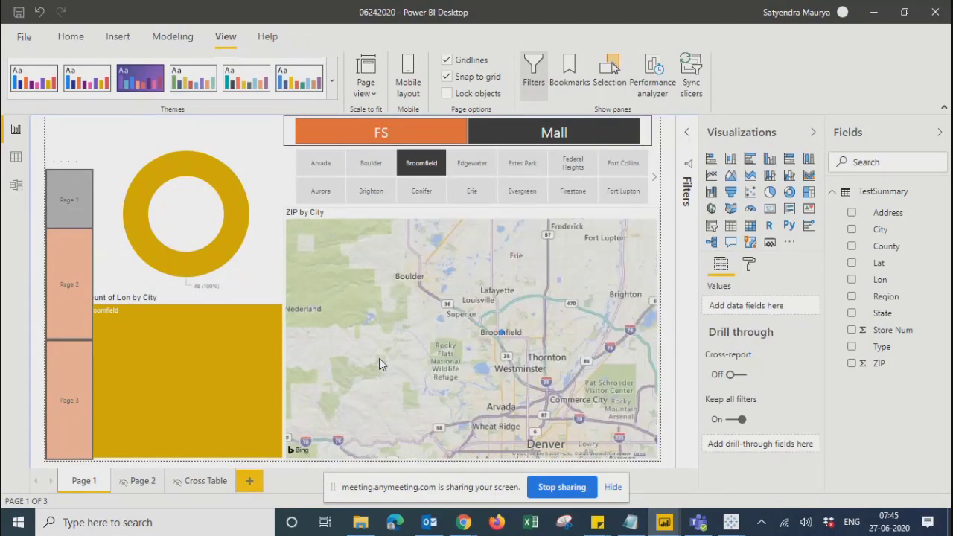
Look through Page 2 and the Cross Table page, and follow the Page 1 button back to Page 1.
{"action": "left_click", "coordinate": [617, 489]}
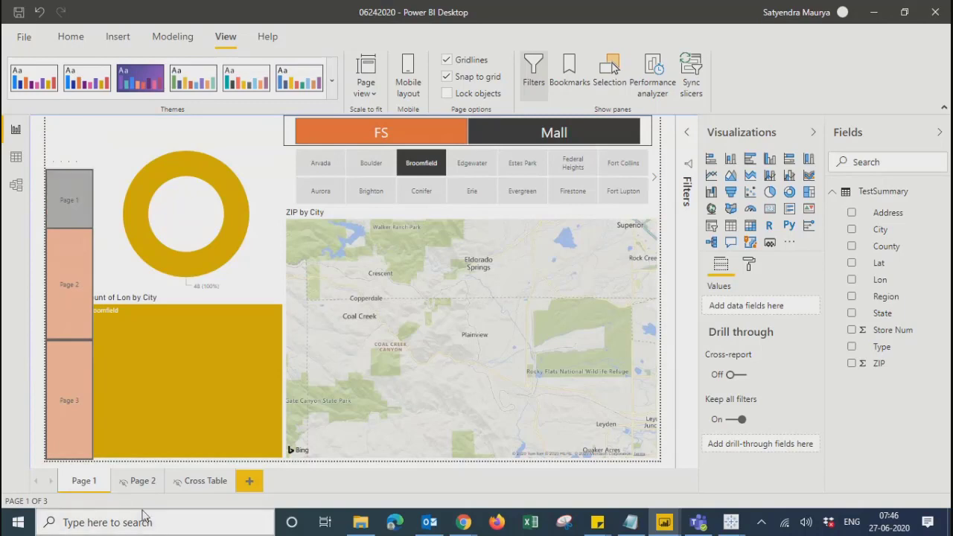
{"action": "left_click", "coordinate": [143, 483]}
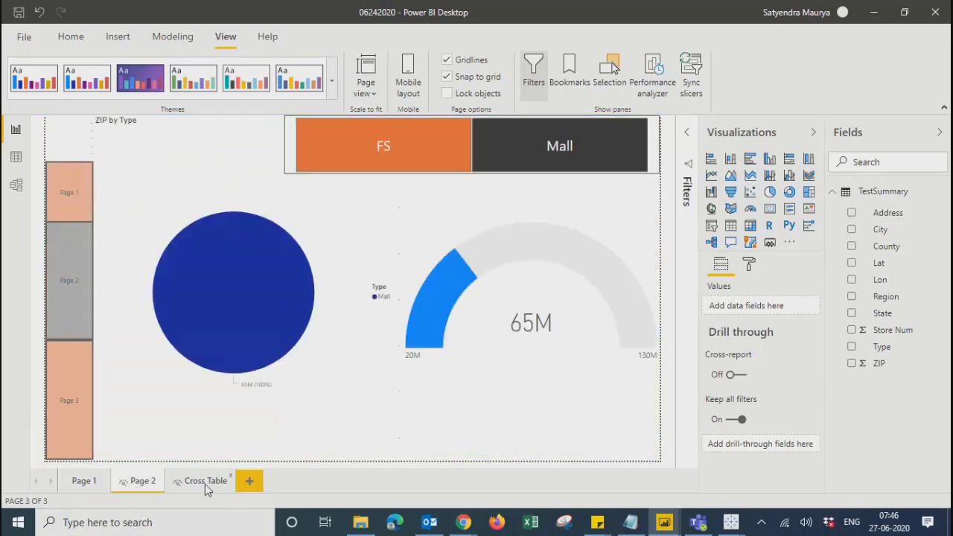
{"action": "left_click", "coordinate": [204, 482]}
{"action": "left_click", "coordinate": [48, 203], "text": "ctrl"}
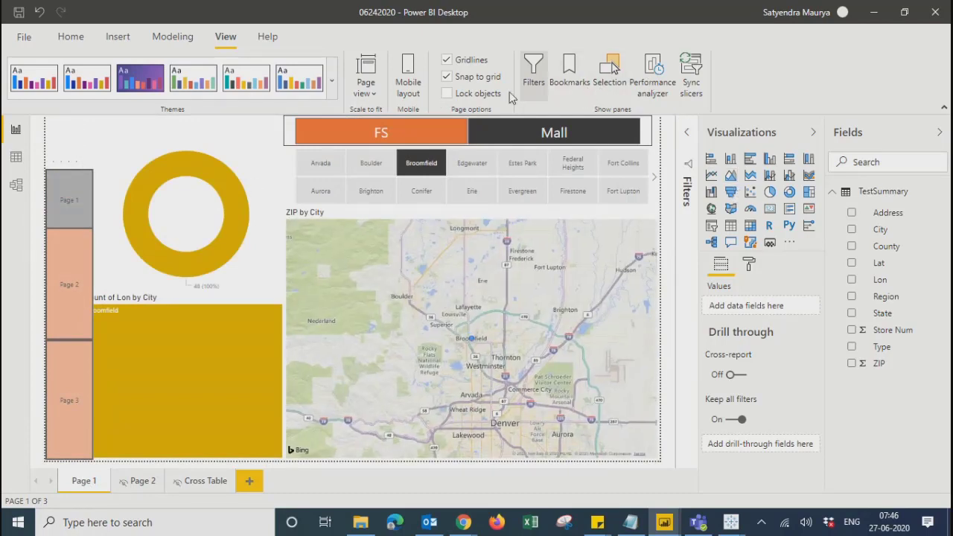
{"action": "left_click", "coordinate": [109, 41]}
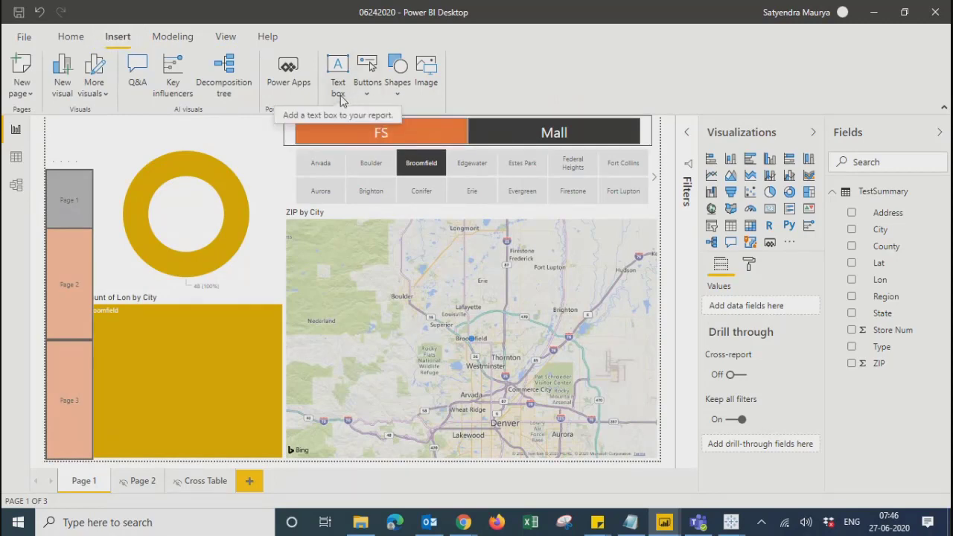
{"action": "left_click", "coordinate": [339, 81]}
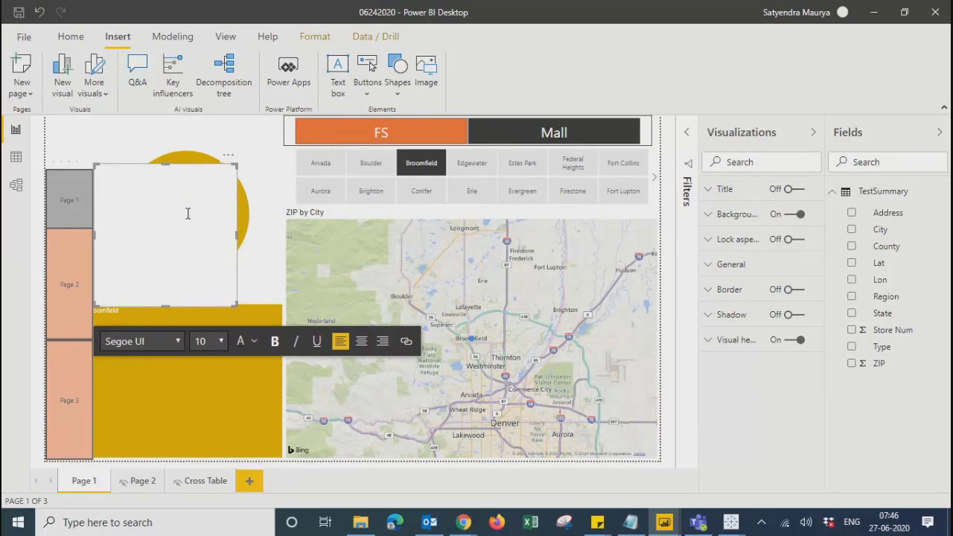
{"action": "key", "text": "ctrl+z"}
Turn off the title of the Count of Lon by City treemap on Page 1.
{"action": "left_click", "coordinate": [749, 265]}
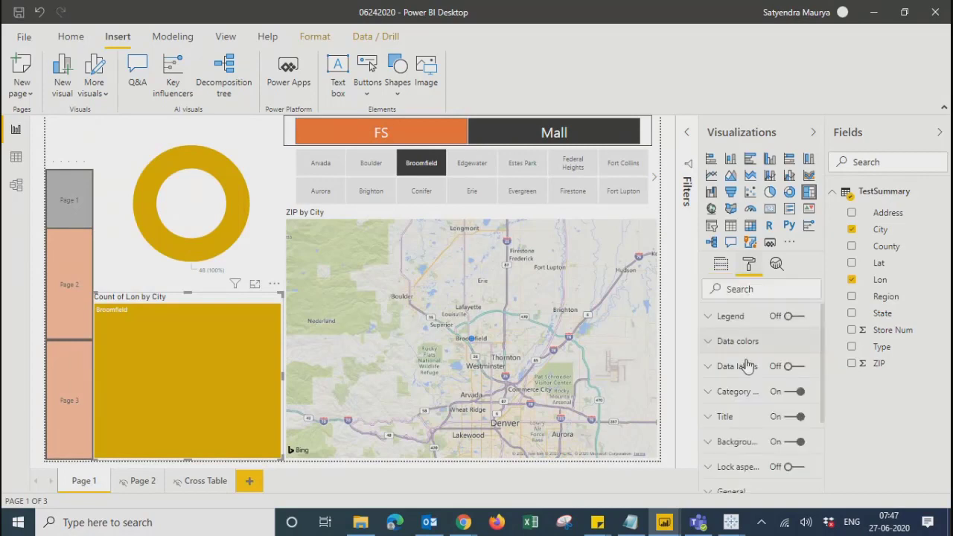
{"action": "left_click", "coordinate": [792, 416]}
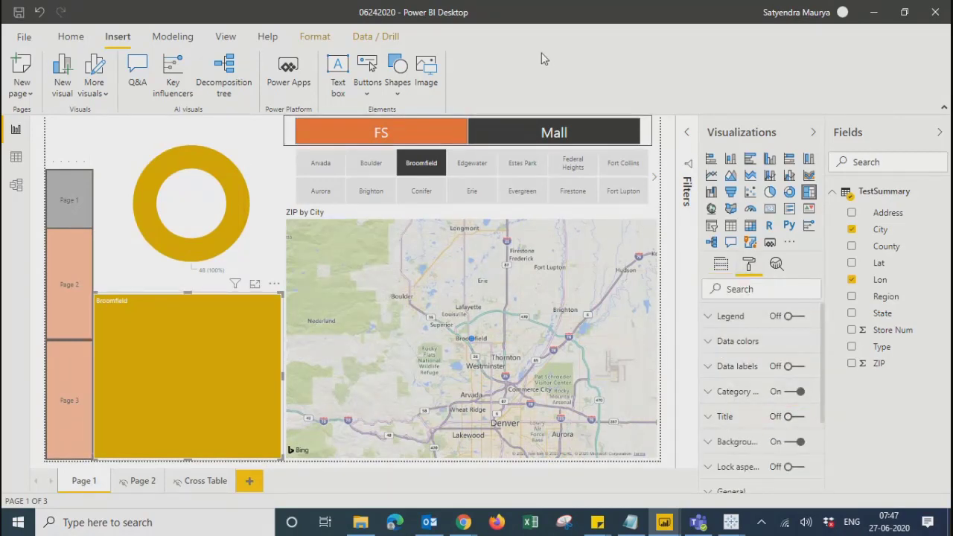
Insert a Right arrow button on Page 1 and enlarge it to about 96 by 112, filling the space above the Page 1 button.
{"action": "left_click", "coordinate": [362, 95]}
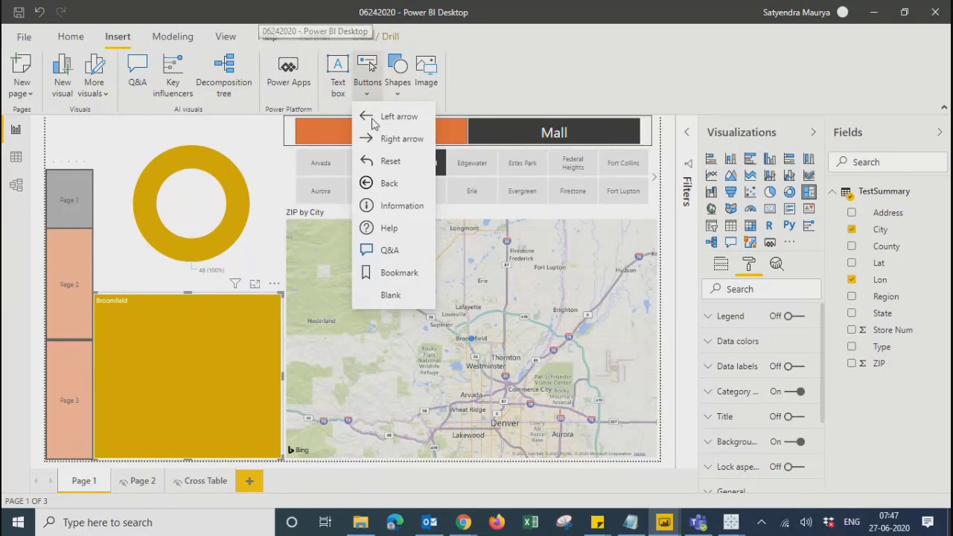
{"action": "left_click", "coordinate": [365, 88]}
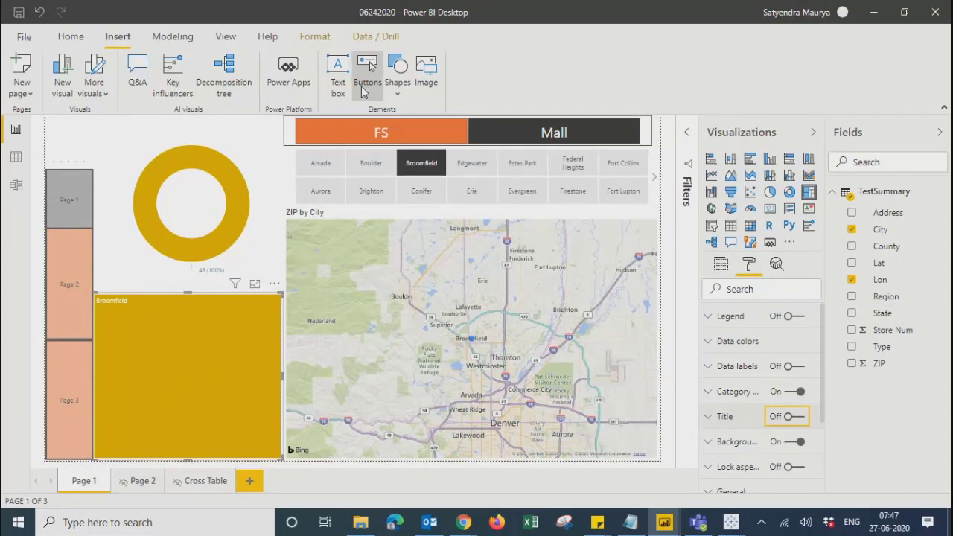
{"action": "left_click", "coordinate": [364, 90]}
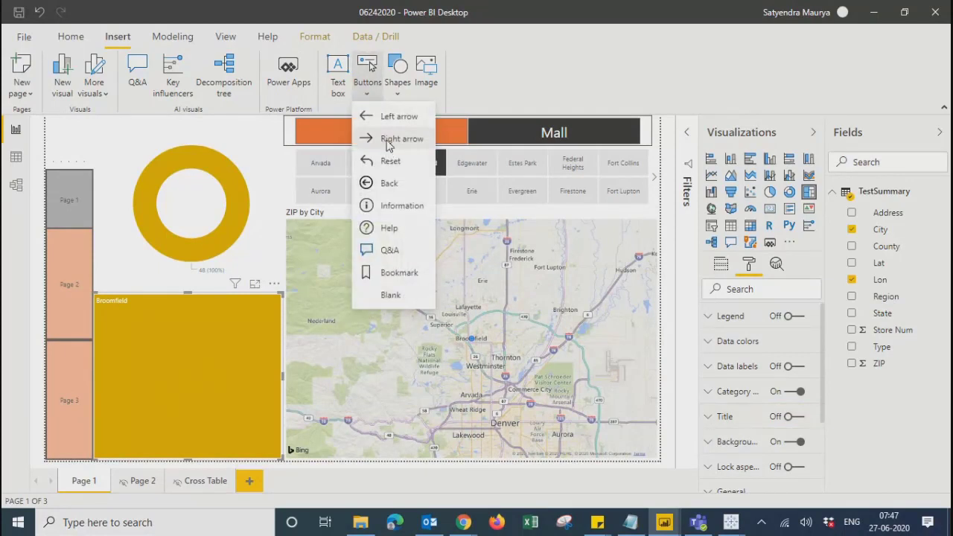
{"action": "left_click", "coordinate": [388, 141]}
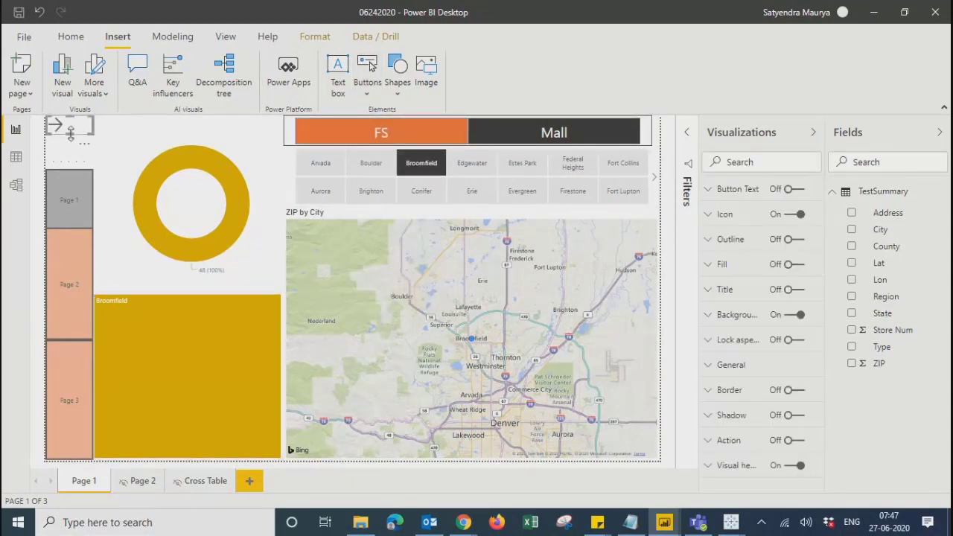
{"action": "left_click_drag", "start_coordinate": [70, 131], "coordinate": [71, 159]}
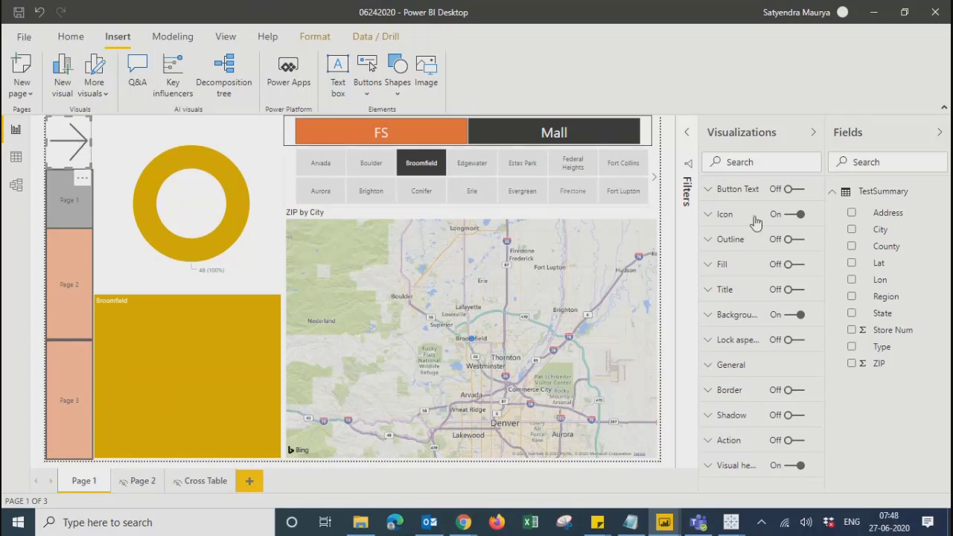
Examine the General, Button Text and Icon formatting options of the arrow button.
{"action": "left_click", "coordinate": [708, 366]}
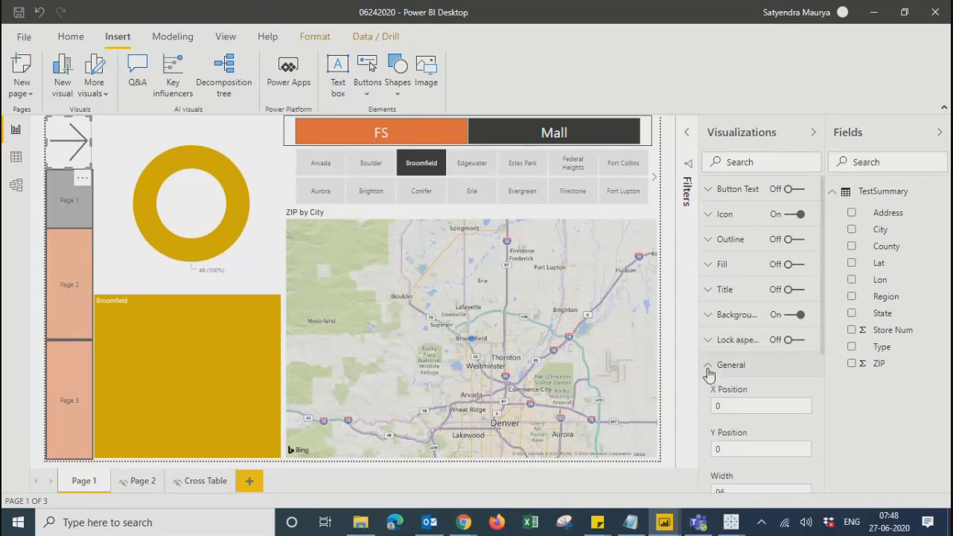
{"action": "left_click", "coordinate": [712, 191]}
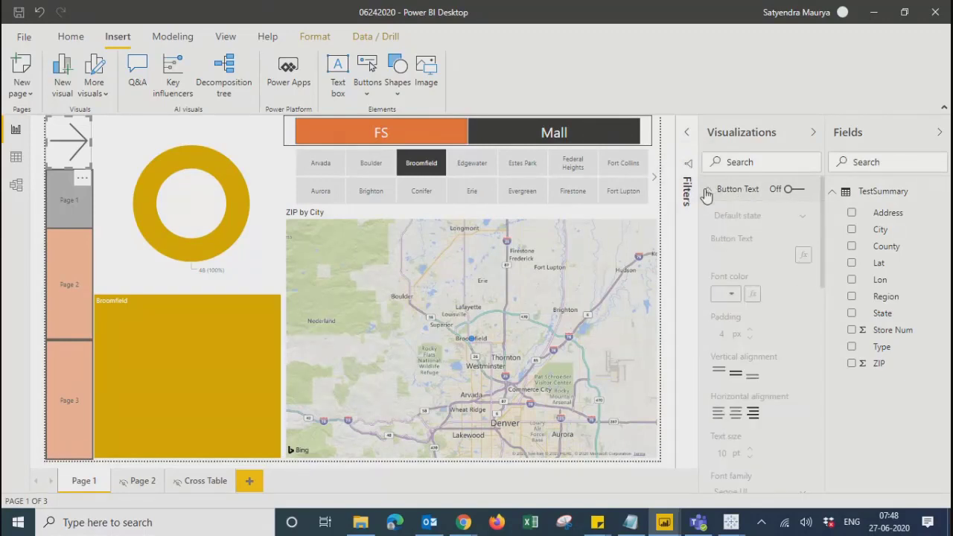
{"action": "left_click", "coordinate": [707, 191]}
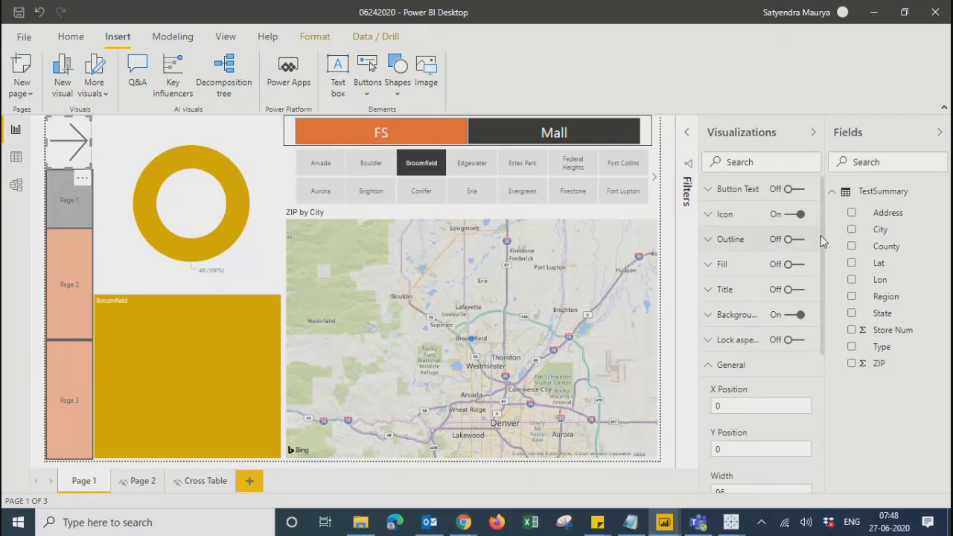
{"action": "scroll", "coordinate": [825, 246], "scroll_direction": "down", "scroll_amount": 1}
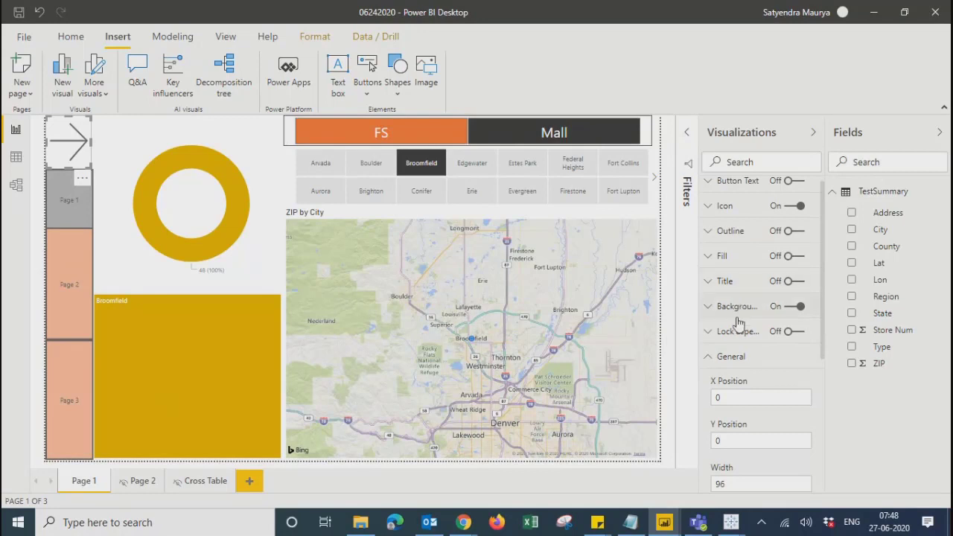
{"action": "scroll", "coordinate": [774, 335], "scroll_direction": "up", "scroll_amount": 1}
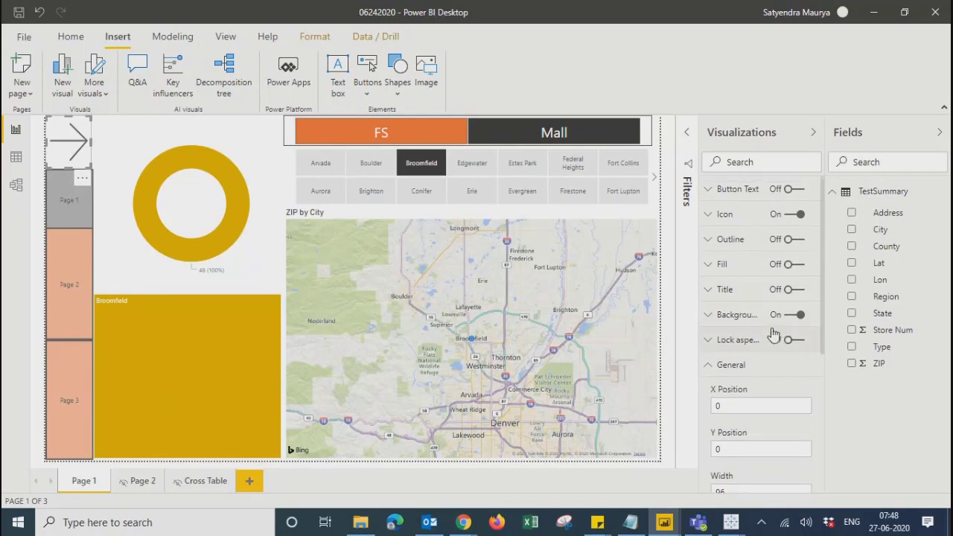
{"action": "left_click", "coordinate": [708, 215]}
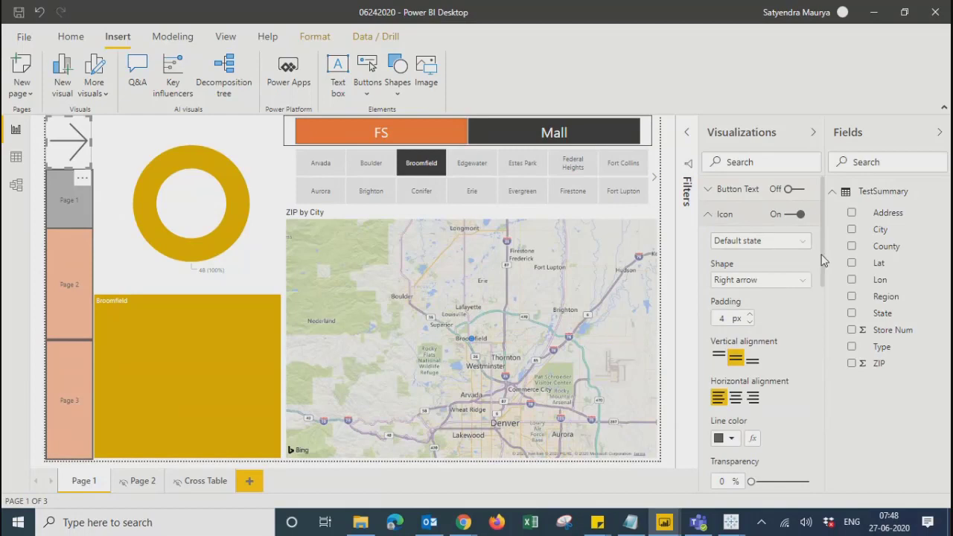
{"action": "scroll", "coordinate": [823, 268], "scroll_direction": "down", "scroll_amount": 2}
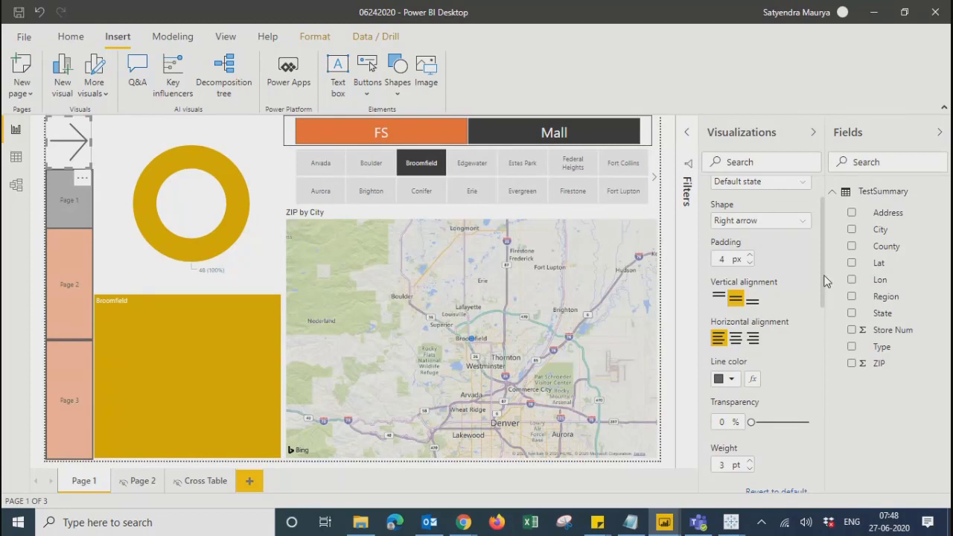
{"action": "scroll", "coordinate": [824, 261], "scroll_direction": "up", "scroll_amount": 2}
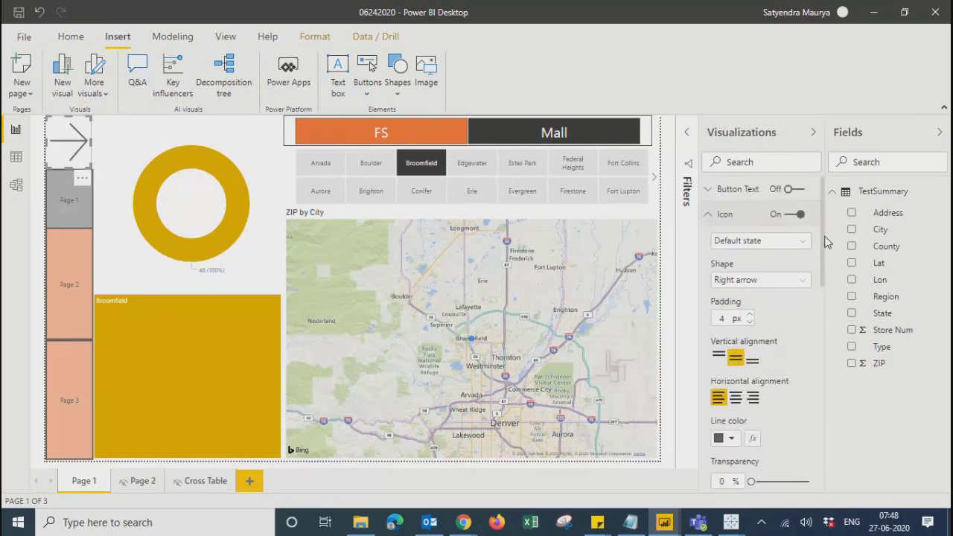
Increase the padding of the arrow button's icon to 27 px in the default state.
{"action": "left_click", "coordinate": [750, 315]}
{"action": "left_click", "coordinate": [750, 315]}
{"action": "left_click", "coordinate": [749, 315]}
{"action": "left_click", "coordinate": [749, 315]}
{"action": "left_click", "coordinate": [749, 314]}
{"action": "left_click", "coordinate": [750, 315]}
{"action": "left_click", "coordinate": [750, 315]}
{"action": "left_click", "coordinate": [750, 314]}
{"action": "left_click", "coordinate": [750, 314]}
{"action": "left_click", "coordinate": [749, 315]}
{"action": "left_click", "coordinate": [749, 315]}
{"action": "left_click", "coordinate": [750, 315]}
{"action": "left_click", "coordinate": [750, 314]}
{"action": "left_click", "coordinate": [749, 315]}
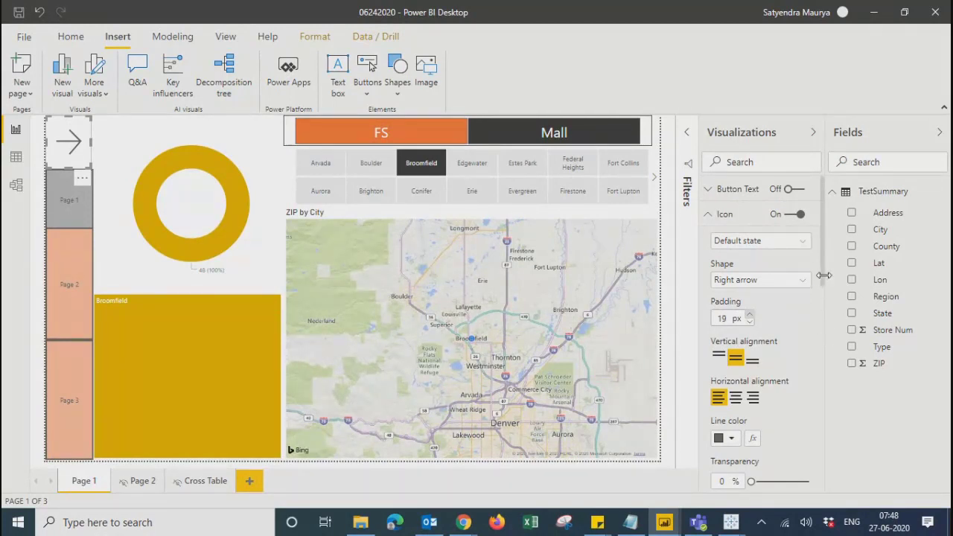
Turn on the border of the arrow button and check how its outline looks on Page 1.
{"action": "scroll", "coordinate": [800, 322], "scroll_direction": "down", "scroll_amount": 3}
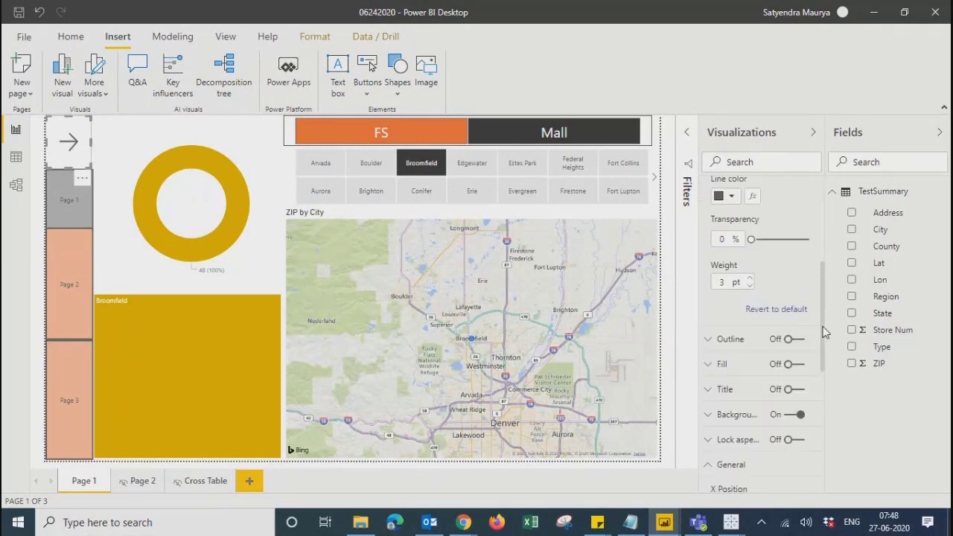
{"action": "scroll", "coordinate": [782, 381], "scroll_direction": "down", "scroll_amount": 2}
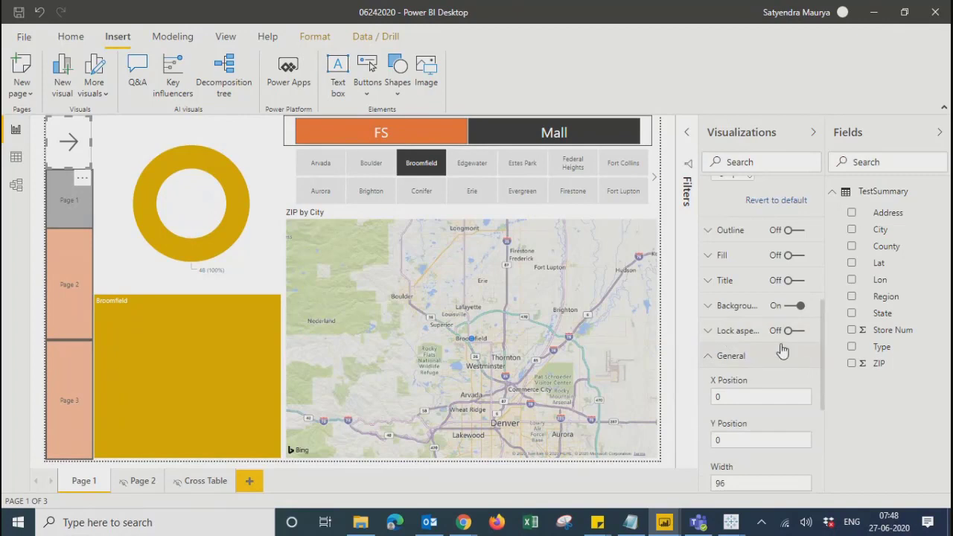
{"action": "left_click_drag", "start_coordinate": [821, 360], "coordinate": [822, 429]}
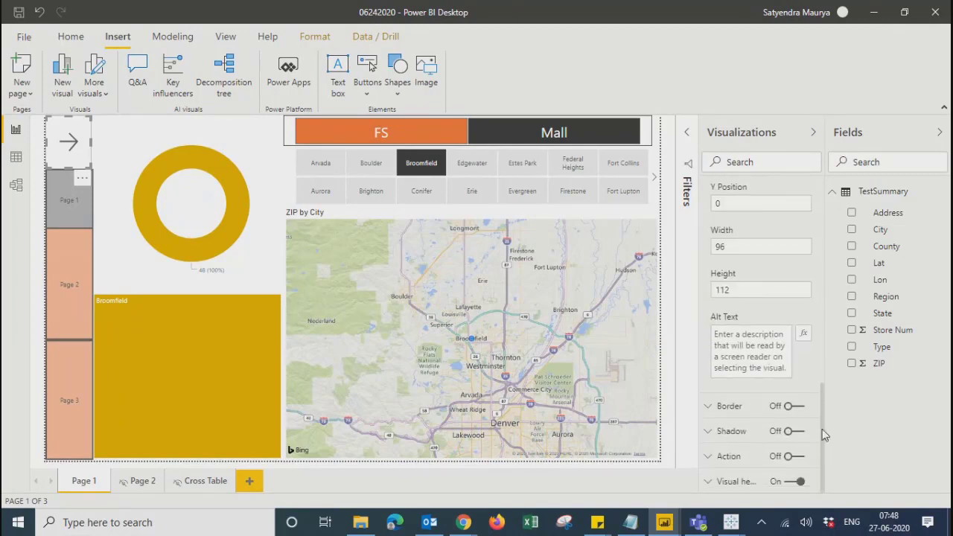
{"action": "left_click", "coordinate": [795, 406]}
{"action": "left_click", "coordinate": [708, 407]}
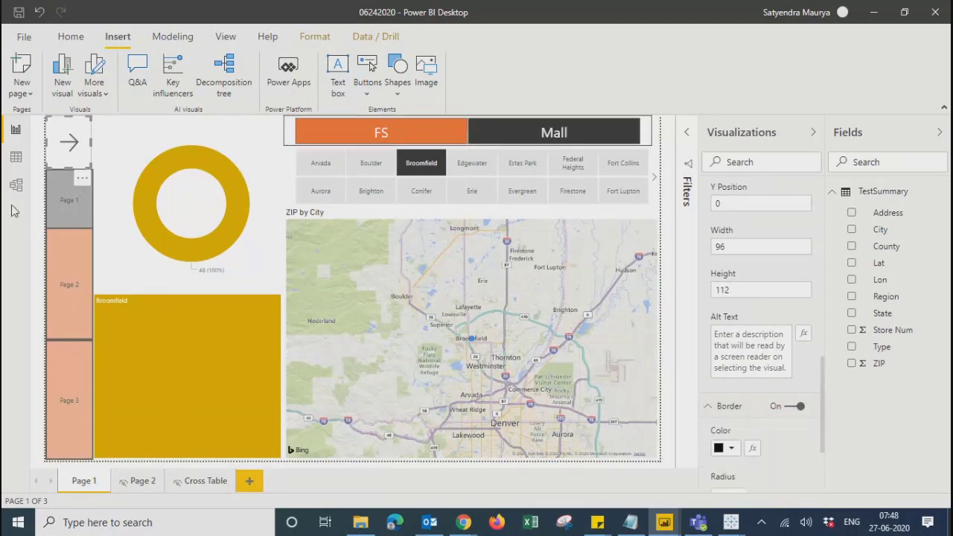
{"action": "left_click", "coordinate": [115, 159]}
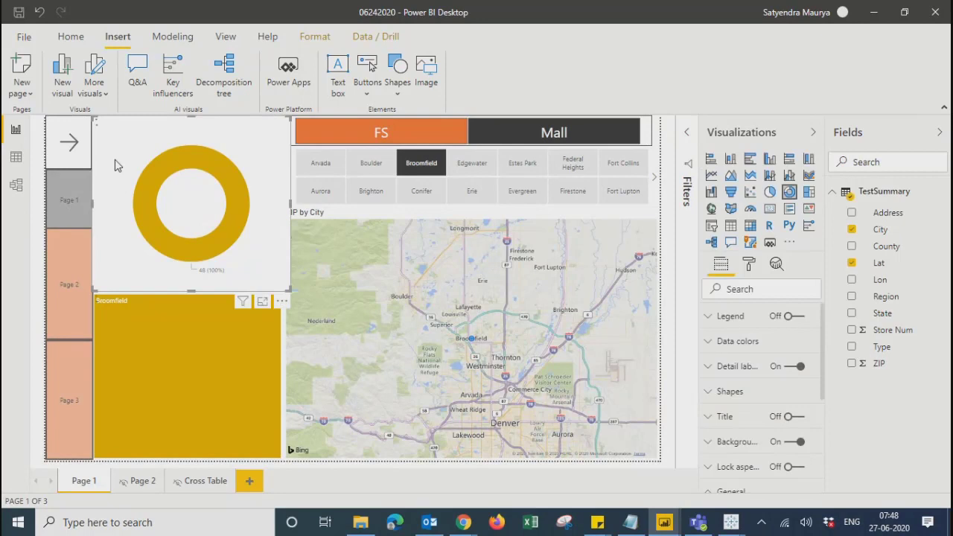
{"action": "left_click", "coordinate": [59, 164]}
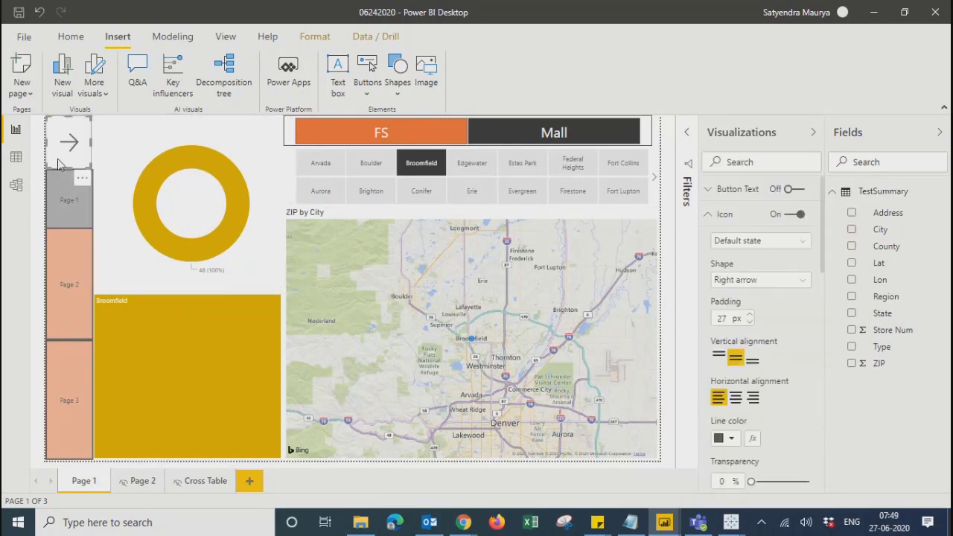
Copy the arrow button from Page 1 and paste it above the Page 1 button on Page 2.
{"action": "left_click", "coordinate": [138, 480]}
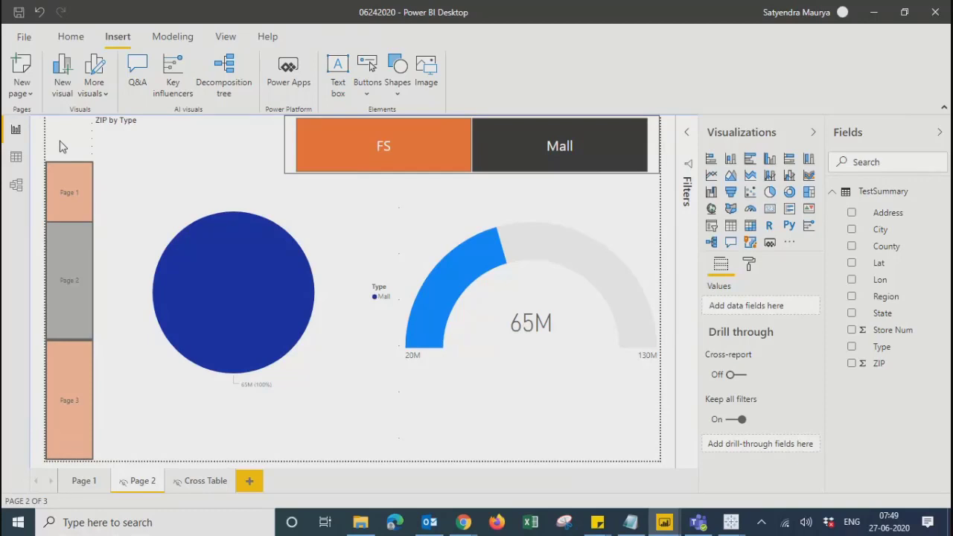
{"action": "left_click", "coordinate": [86, 481]}
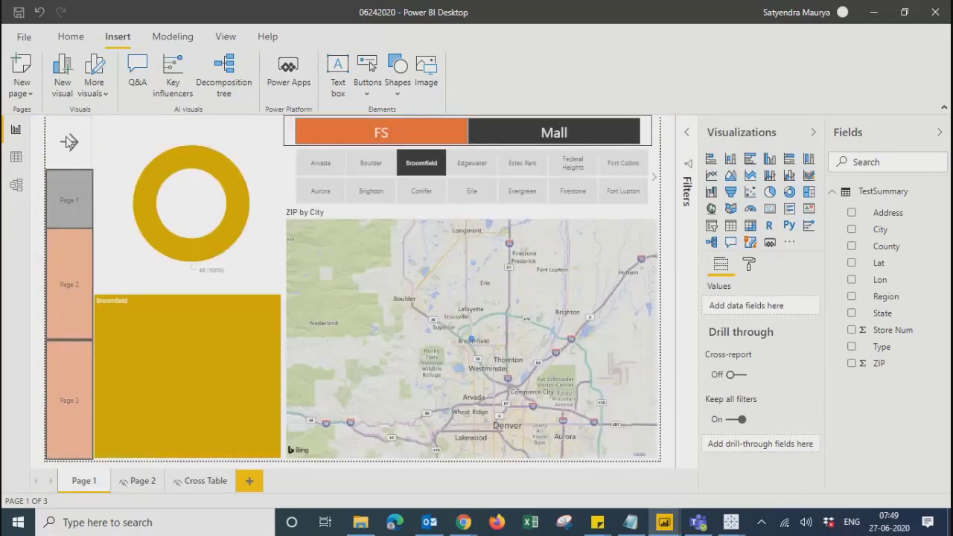
{"action": "left_click", "coordinate": [70, 142]}
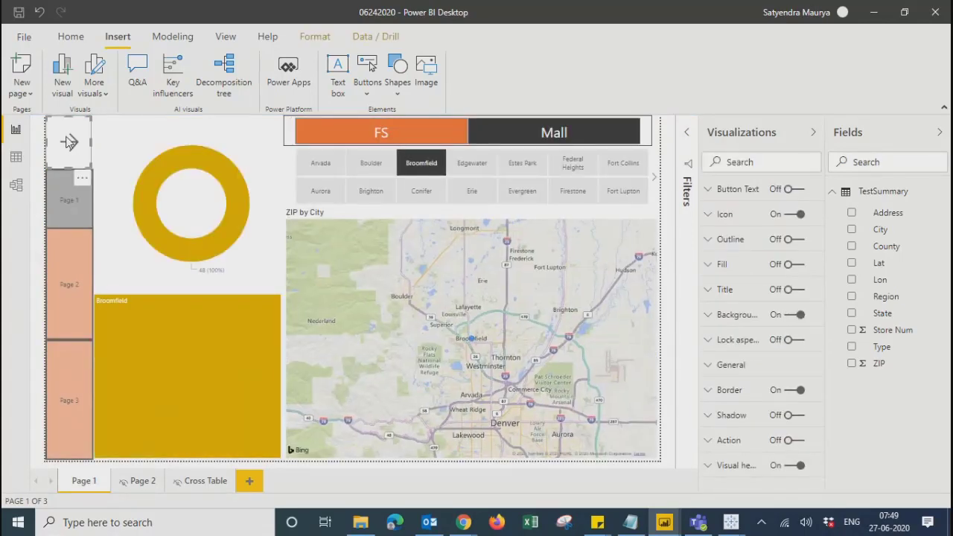
{"action": "left_click", "coordinate": [133, 486]}
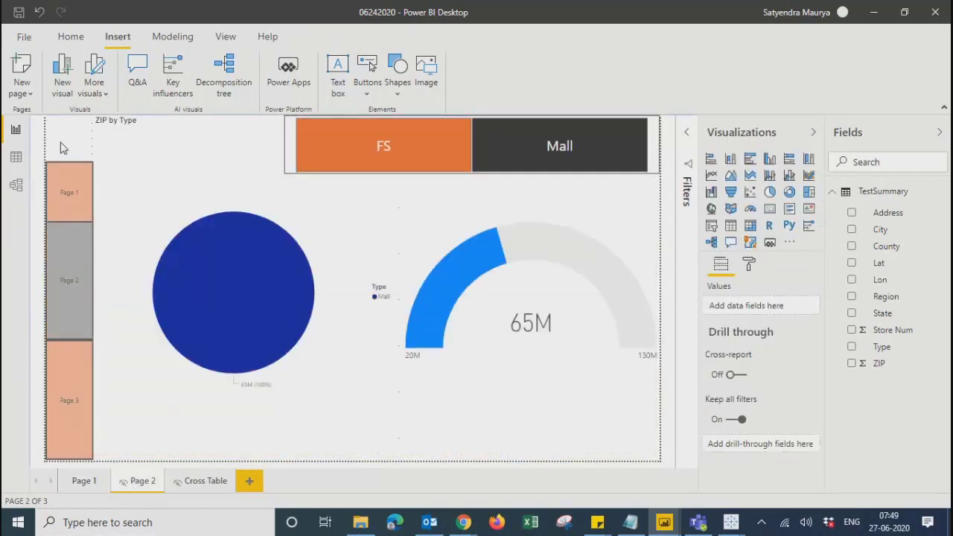
{"action": "left_click", "coordinate": [63, 148]}
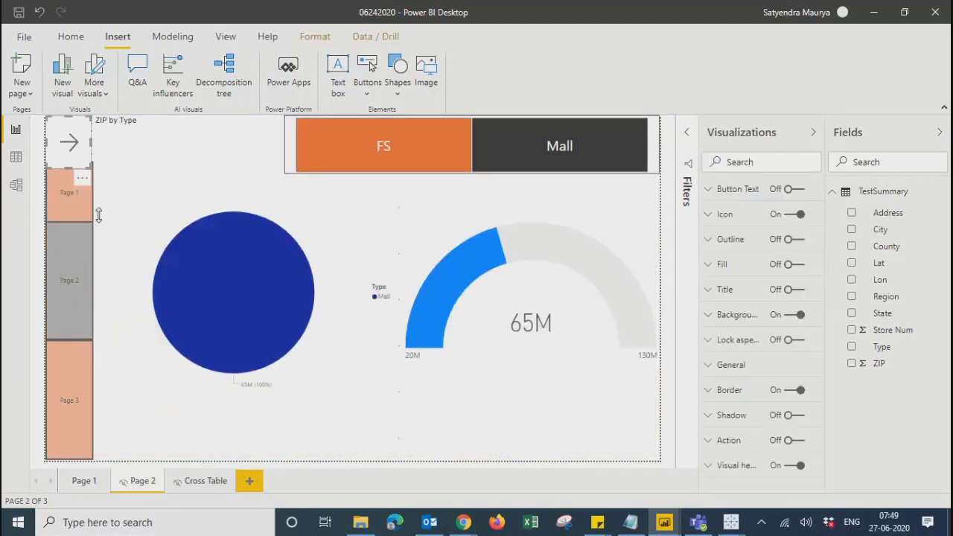
Paste the arrow button above the Page 1 button on the Cross Table page and return to Page 2.
{"action": "left_click", "coordinate": [197, 483]}
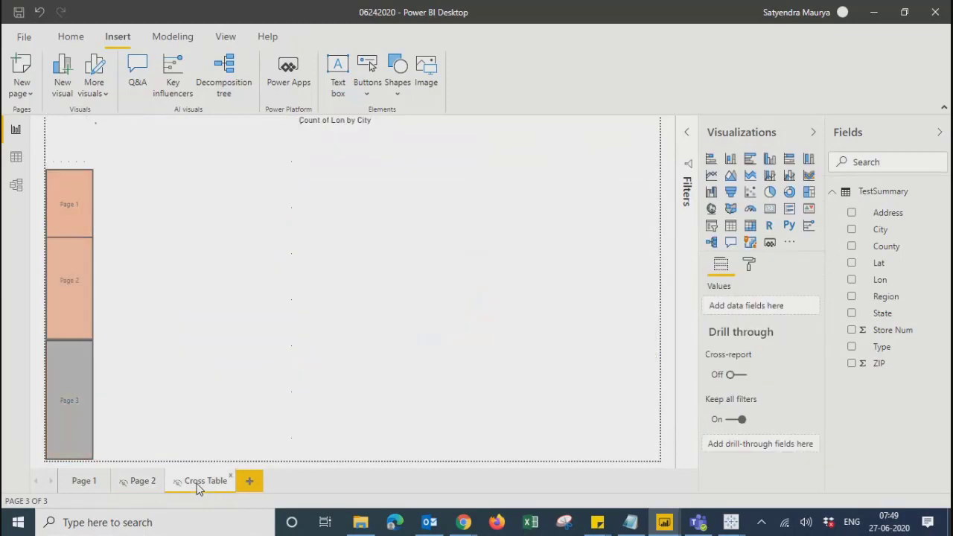
{"action": "left_click", "coordinate": [71, 144]}
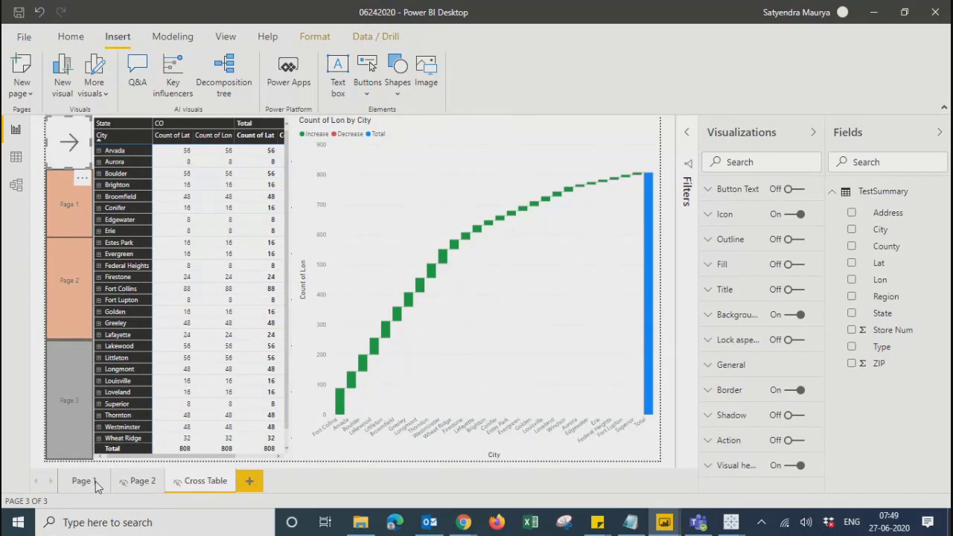
{"action": "left_click", "coordinate": [136, 482]}
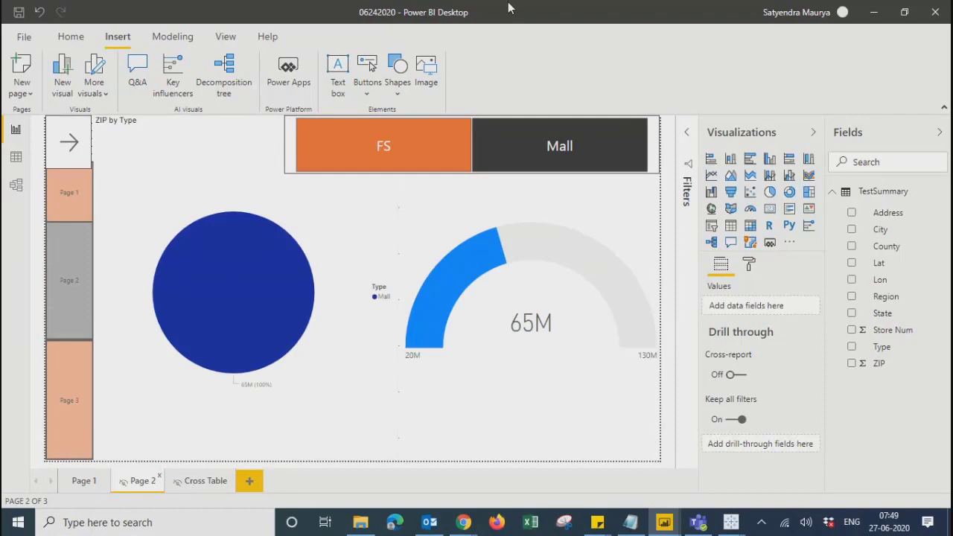
{"action": "left_click", "coordinate": [398, 88]}
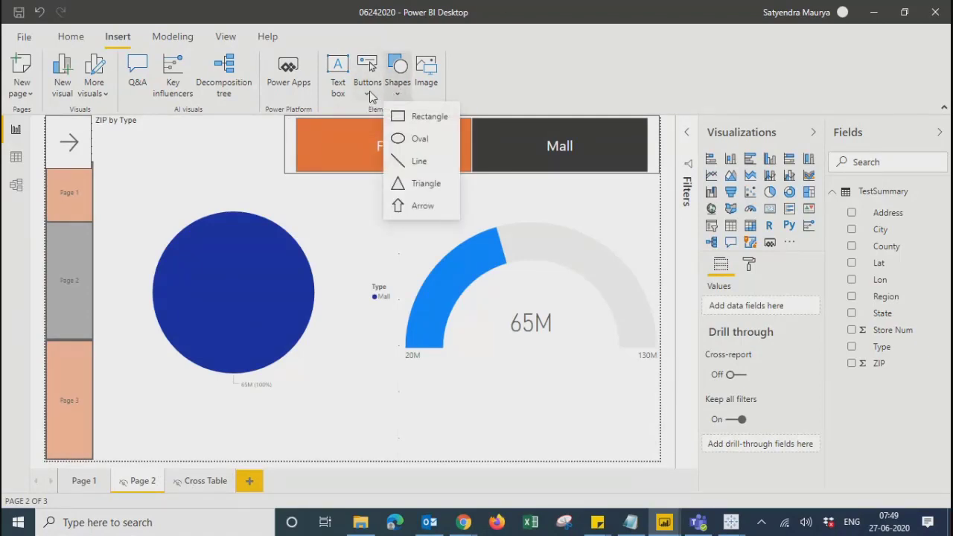
{"action": "left_click", "coordinate": [369, 91]}
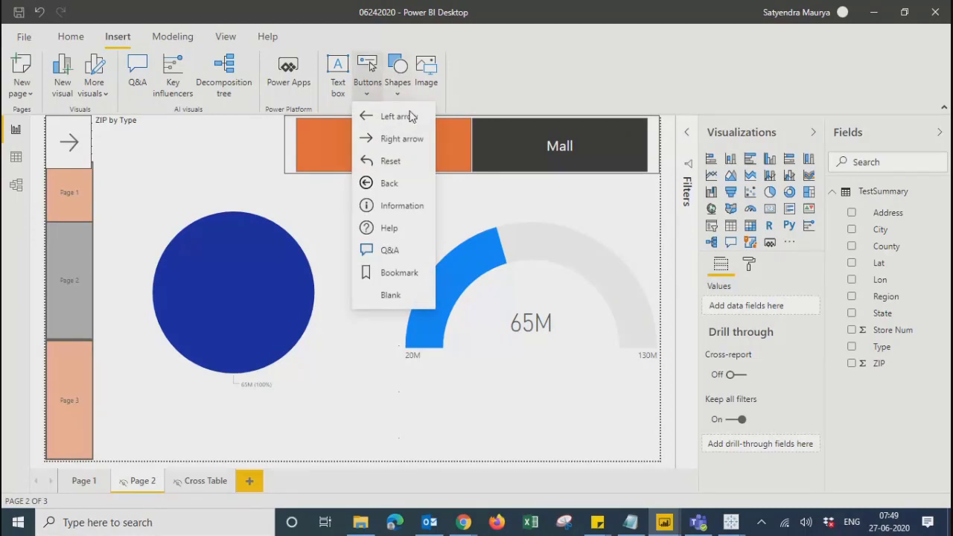
{"action": "left_click", "coordinate": [397, 88]}
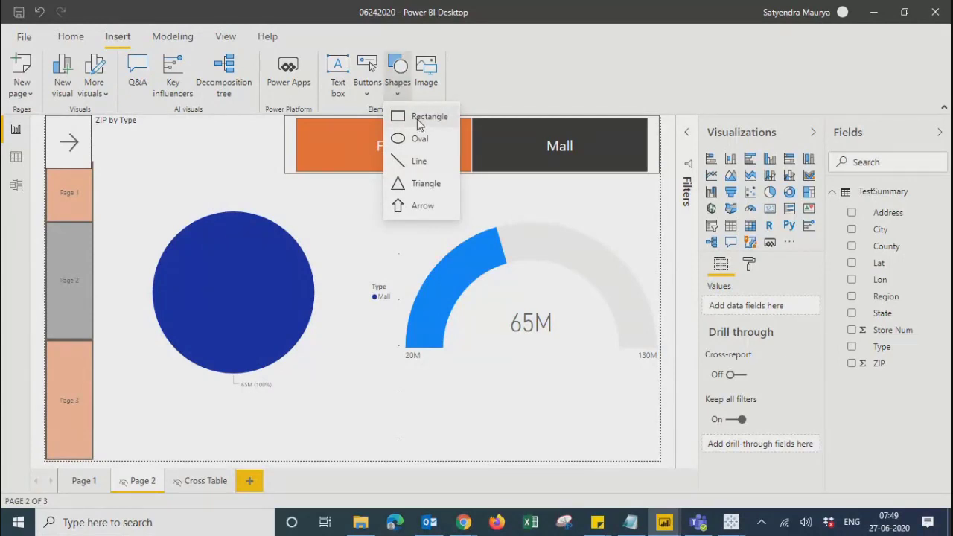
{"action": "left_click", "coordinate": [418, 120]}
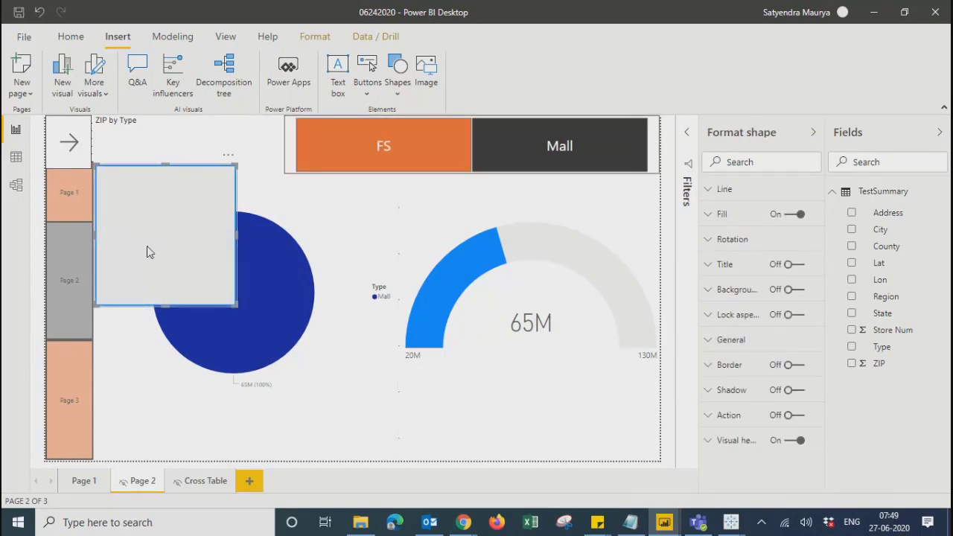
{"action": "key", "text": "Delete"}
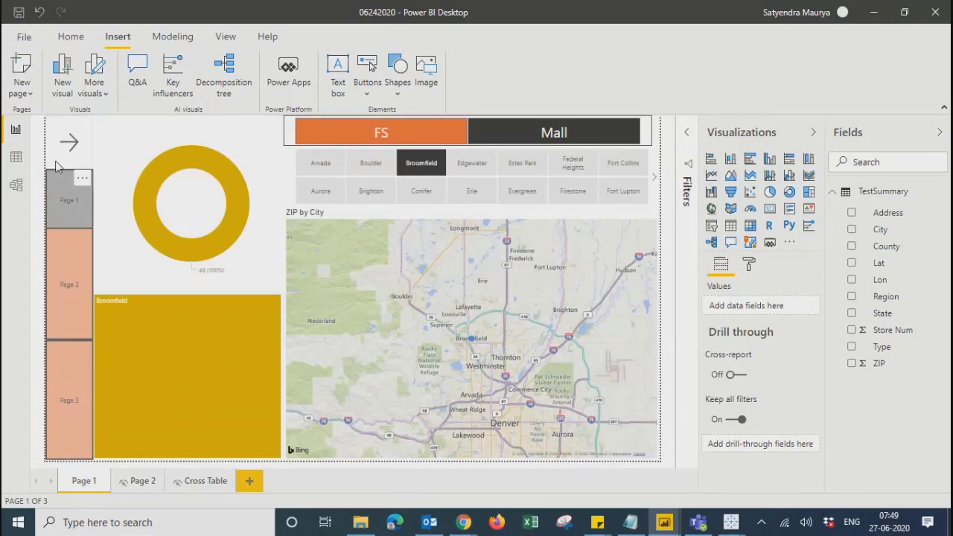
Set the width of the arrow button on Page 1 to 100.
{"action": "left_click", "coordinate": [55, 160]}
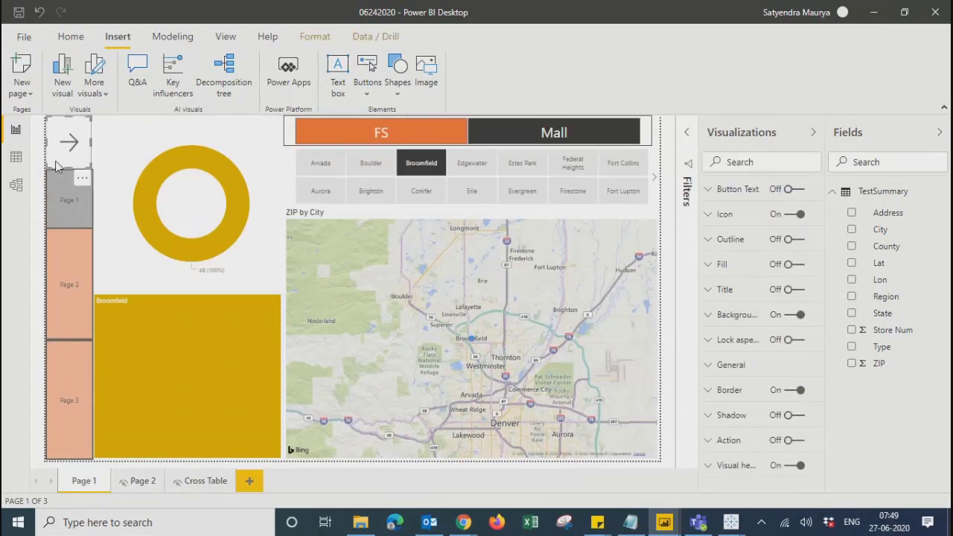
{"action": "left_click", "coordinate": [709, 364]}
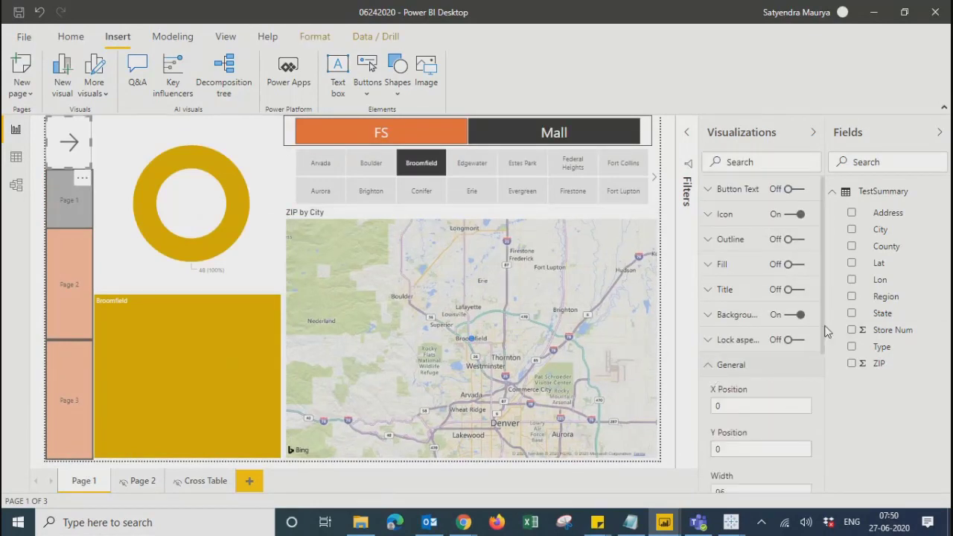
{"action": "scroll", "coordinate": [767, 357], "scroll_direction": "down", "scroll_amount": 2}
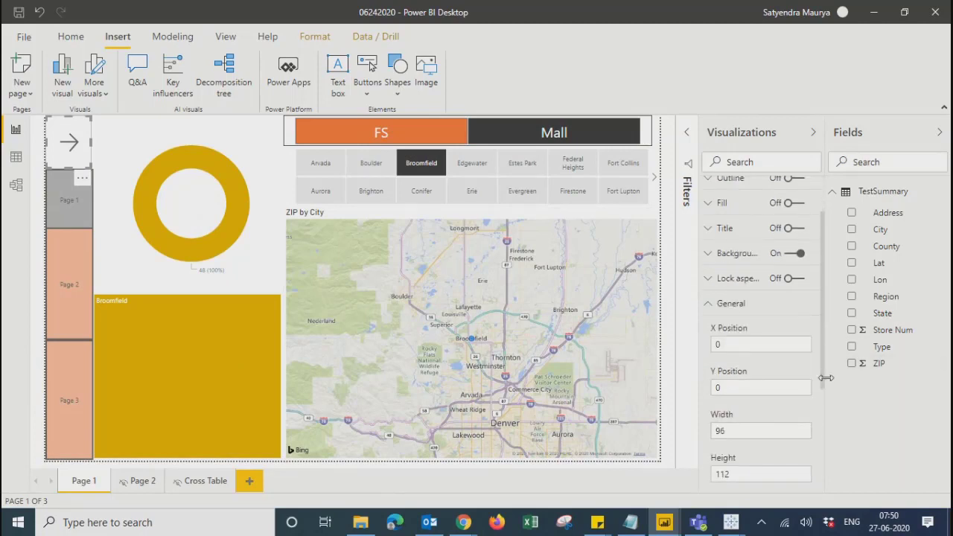
{"action": "left_click", "coordinate": [730, 428]}
{"action": "key", "text": "BackSpace"}
{"action": "key", "text": "BackSpace"}
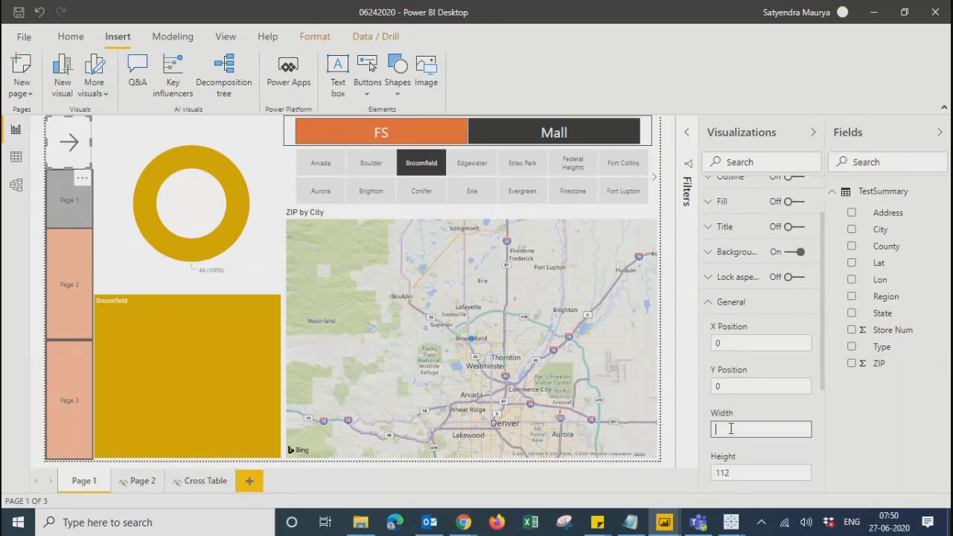
{"action": "type", "text": "100"}
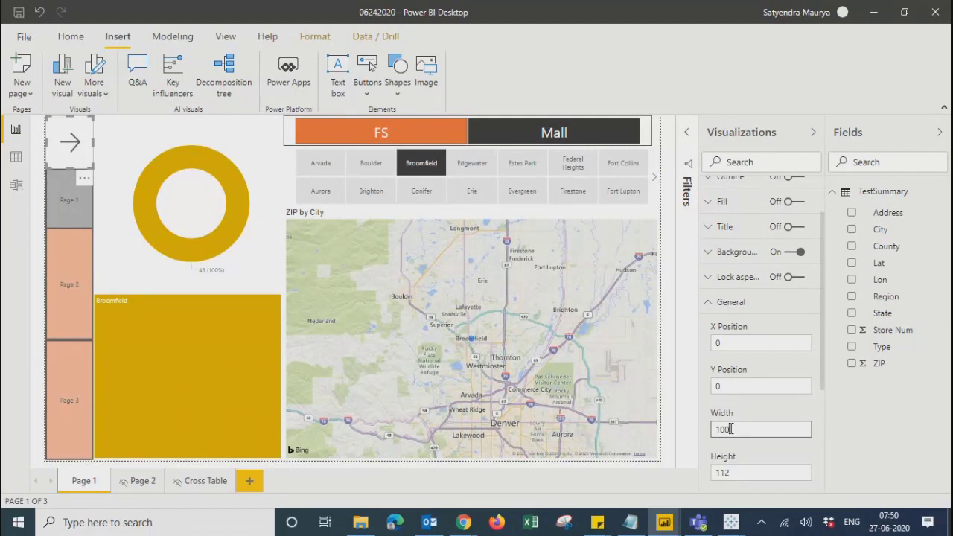
Set the width of the arrow button on Page 2 to 100.
{"action": "left_click", "coordinate": [138, 484]}
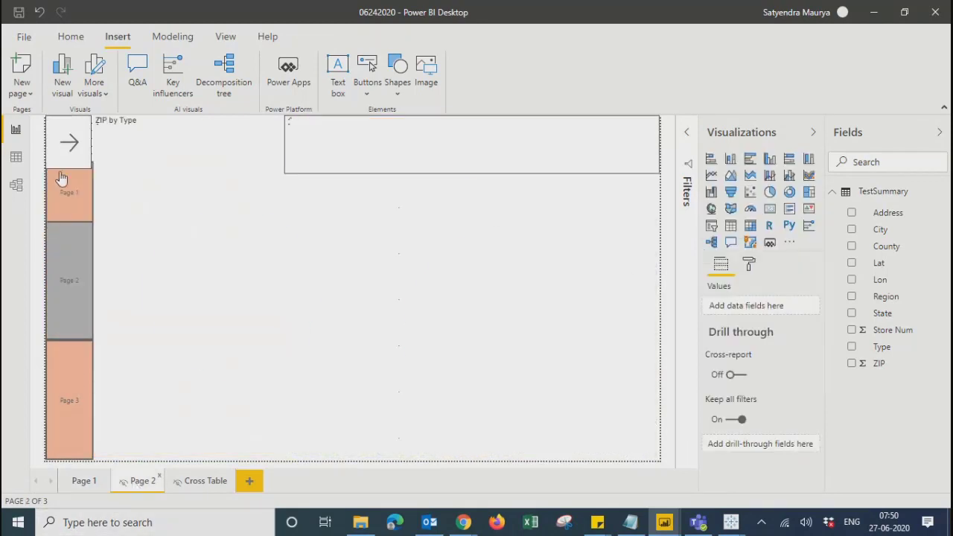
{"action": "left_click", "coordinate": [64, 148]}
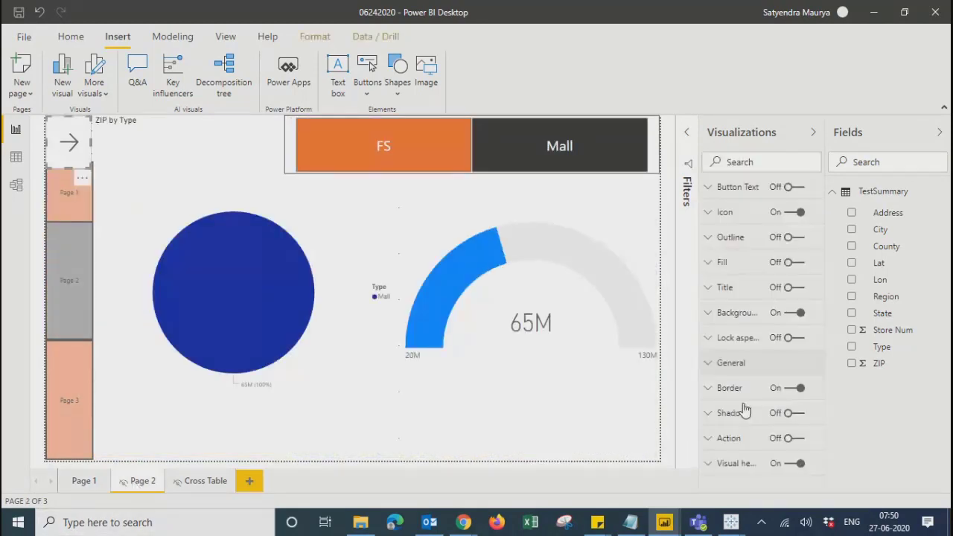
{"action": "left_click", "coordinate": [732, 364]}
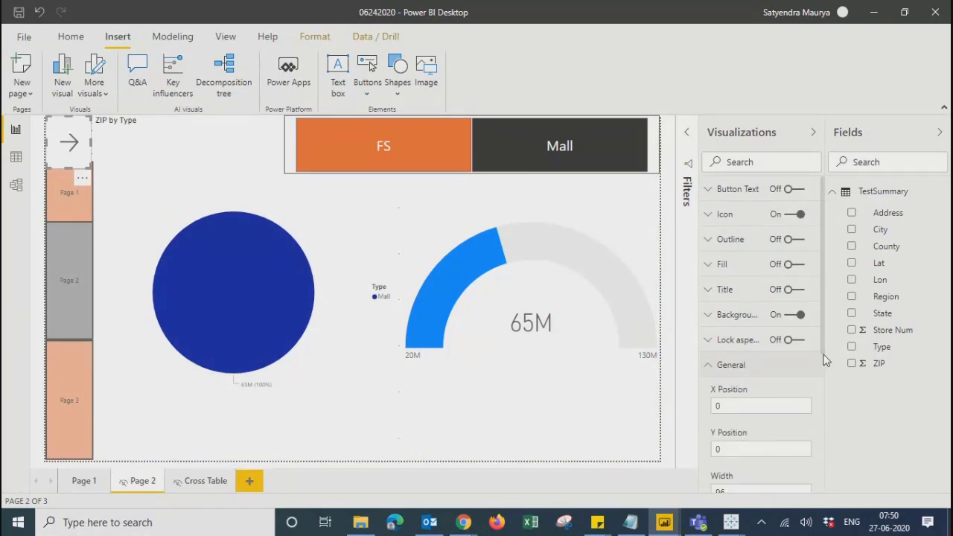
{"action": "scroll", "coordinate": [823, 364], "scroll_direction": "down", "scroll_amount": 5}
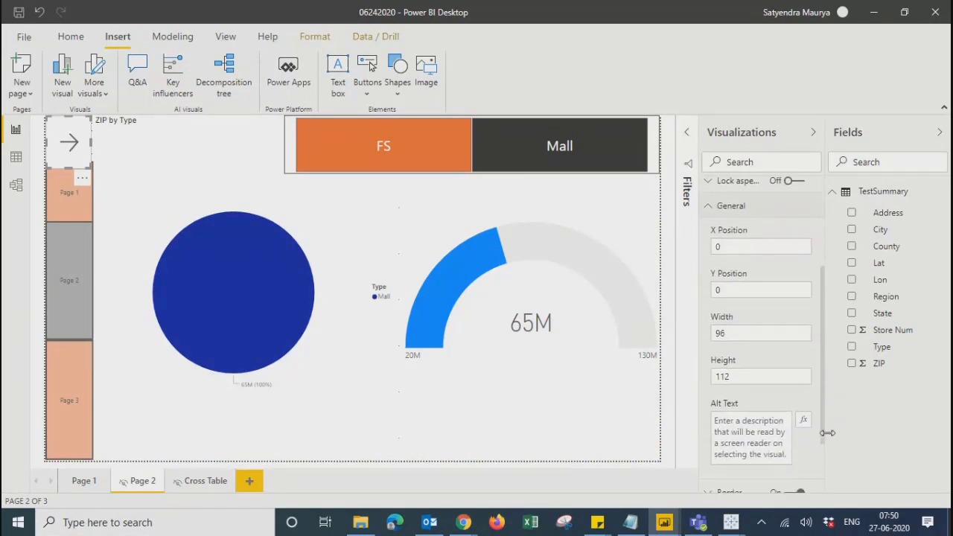
{"action": "left_click", "coordinate": [748, 330]}
{"action": "key", "text": "BackSpace"}
{"action": "key", "text": "BackSpace"}
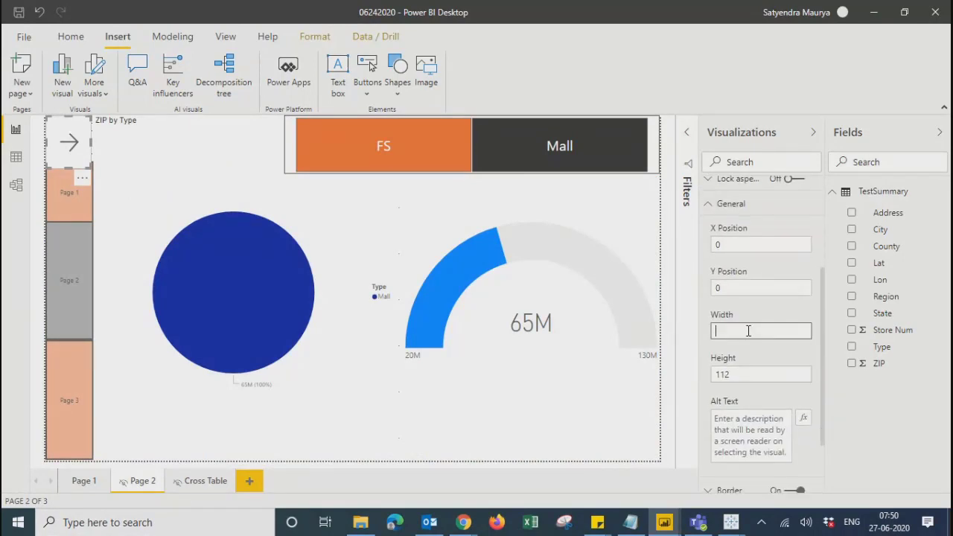
{"action": "type", "text": "100"}
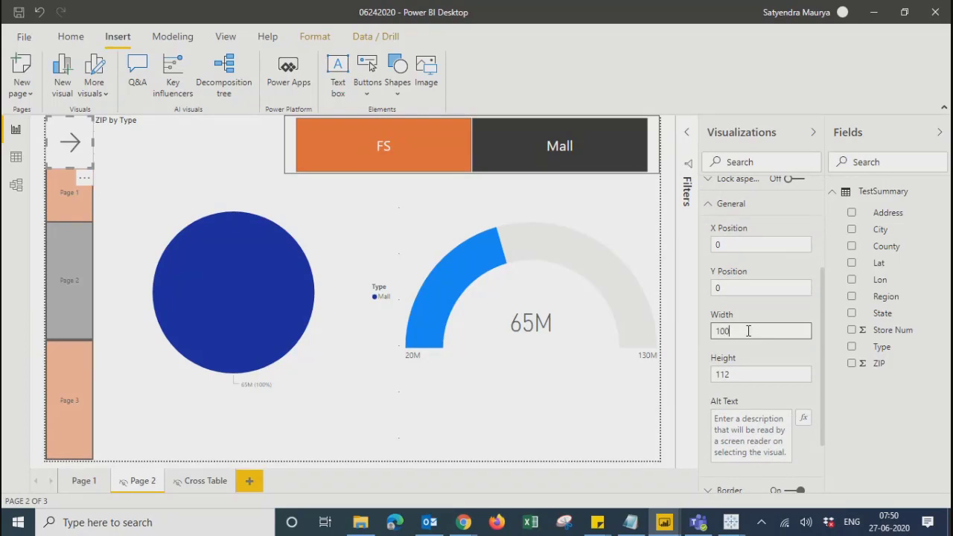
Set the width of the arrow button on the Cross Table page to 100.
{"action": "left_click", "coordinate": [212, 485]}
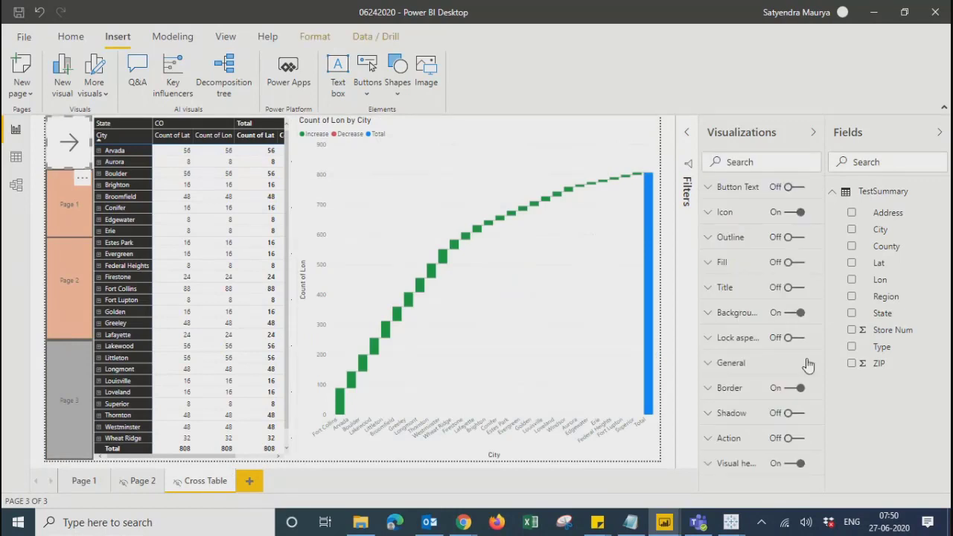
{"action": "left_click", "coordinate": [714, 365]}
{"action": "scroll", "coordinate": [737, 404], "scroll_direction": "down", "scroll_amount": 3}
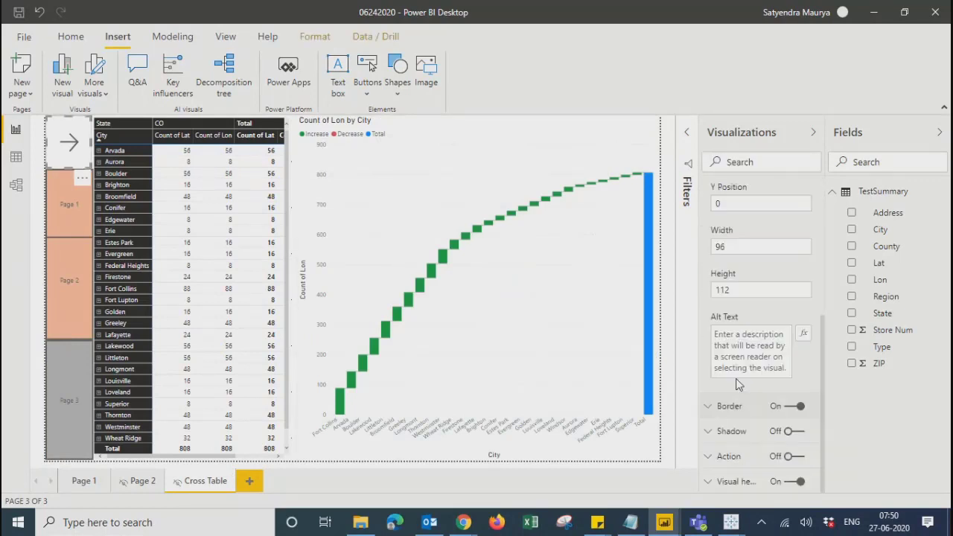
{"action": "left_click", "coordinate": [735, 252]}
{"action": "key", "text": "BackSpace"}
{"action": "key", "text": "BackSpace"}
{"action": "type", "text": "100"}
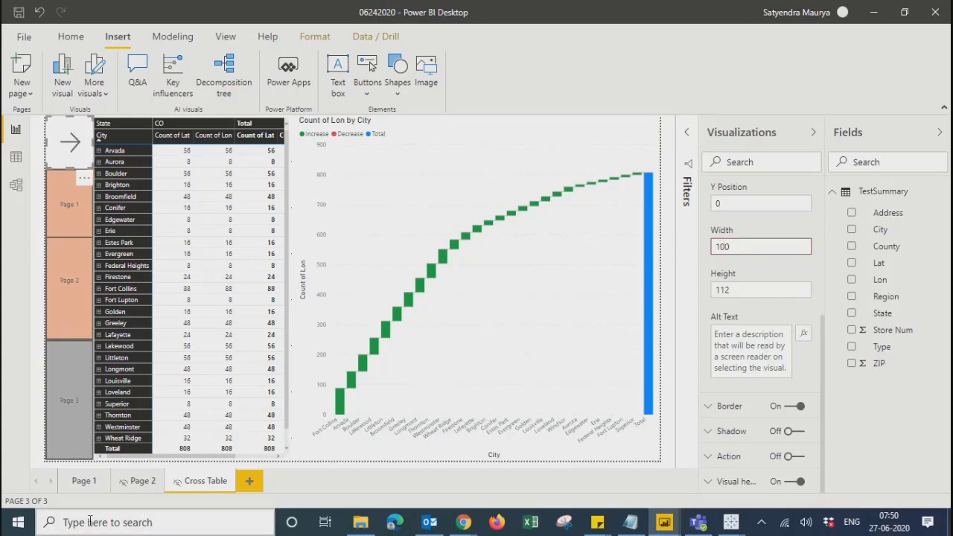
Insert a rectangle on Page 1 beside the arrow button and enlarge it to cover the donut chart and the treemap's upper edge.
{"action": "left_click", "coordinate": [102, 482]}
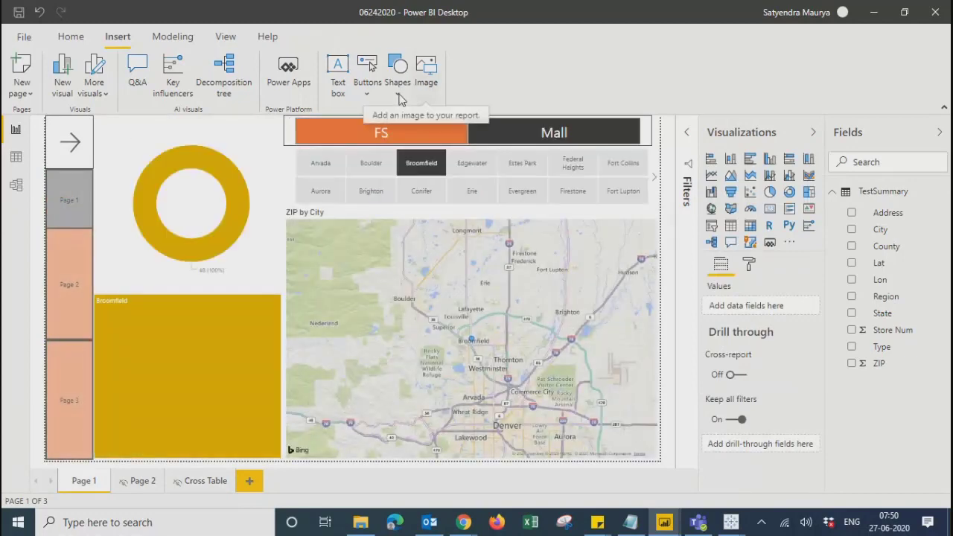
{"action": "left_click", "coordinate": [398, 91]}
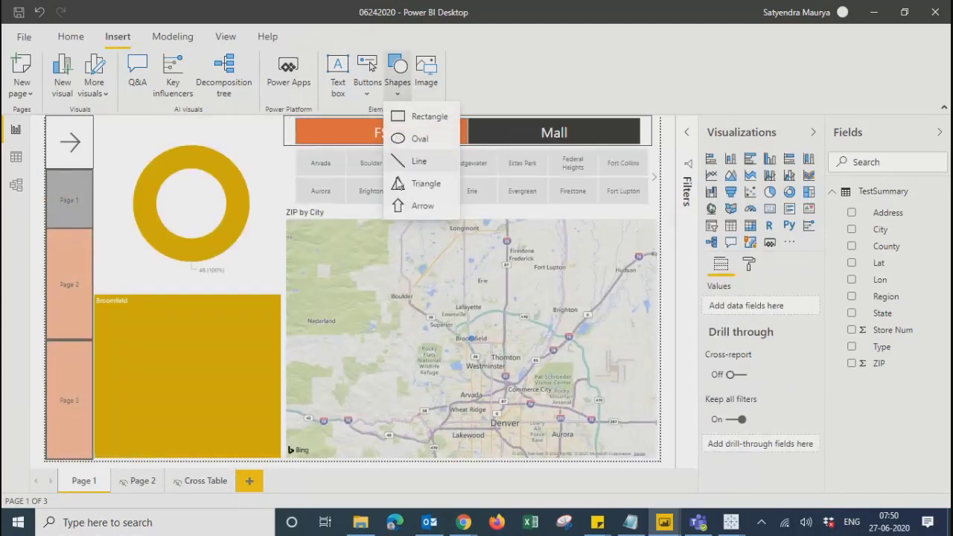
{"action": "left_click", "coordinate": [399, 119]}
{"action": "left_click_drag", "start_coordinate": [132, 215], "coordinate": [136, 163]}
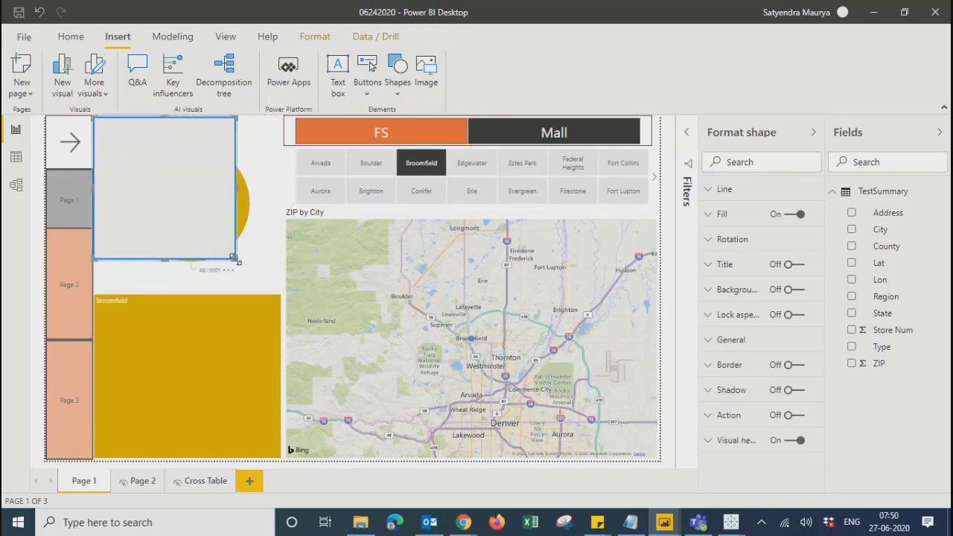
{"action": "left_click_drag", "start_coordinate": [234, 259], "coordinate": [333, 249]}
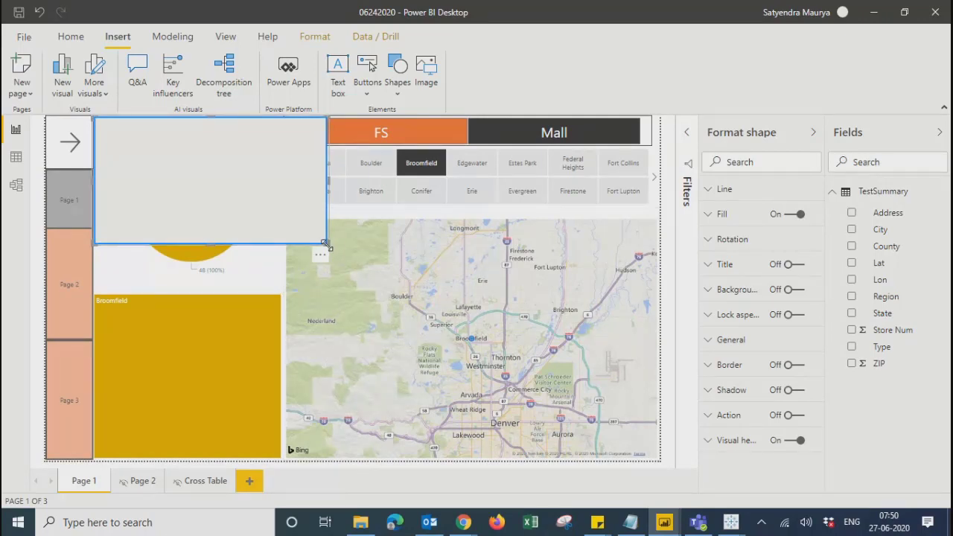
{"action": "left_click_drag", "start_coordinate": [325, 245], "coordinate": [319, 320]}
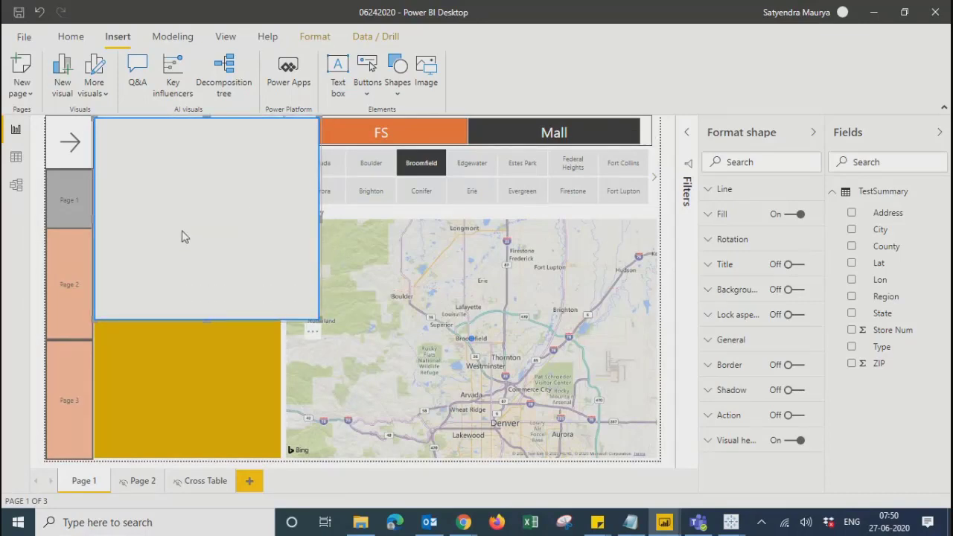
Move the FS/Mall slicer onto the upper part of the rectangle and narrow it to fit inside.
{"action": "left_click", "coordinate": [644, 140]}
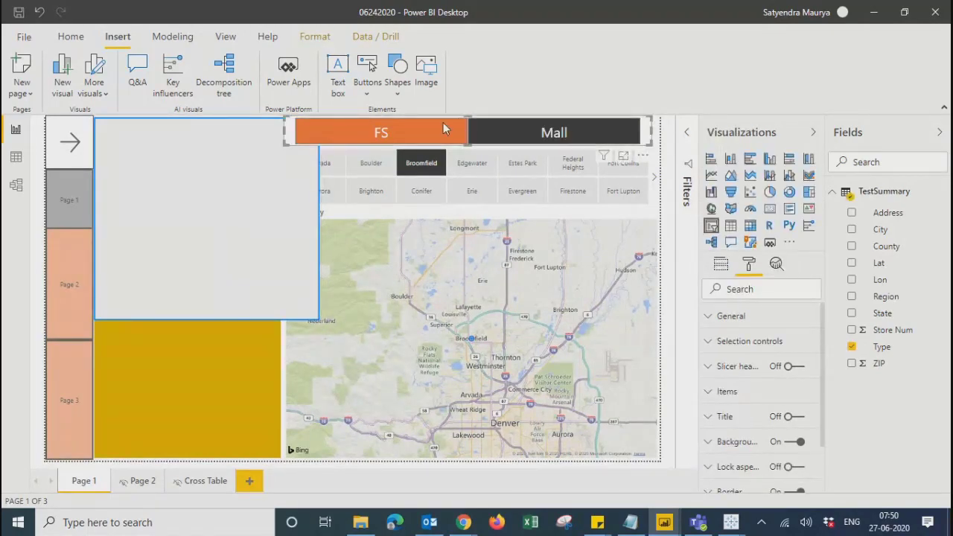
{"action": "left_click_drag", "start_coordinate": [443, 122], "coordinate": [273, 141]}
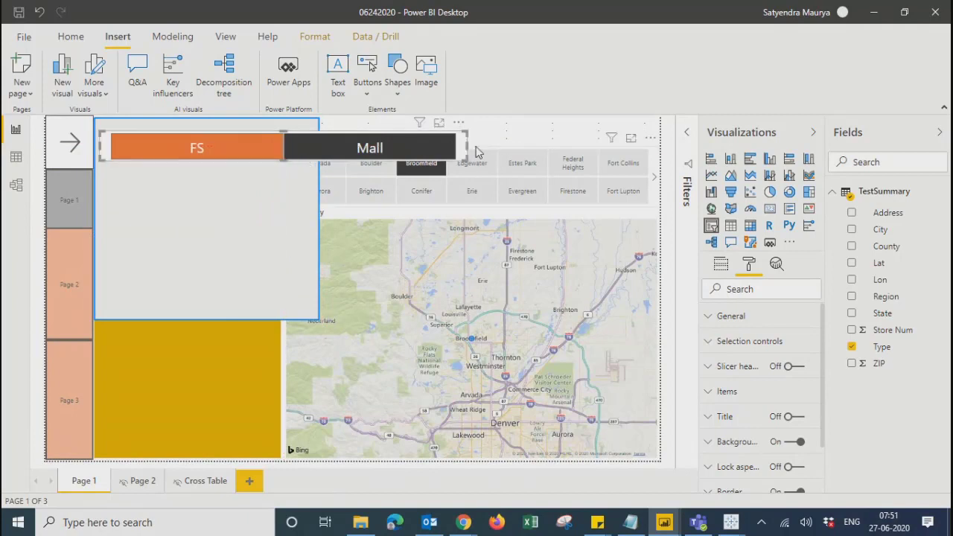
{"action": "left_click_drag", "start_coordinate": [465, 146], "coordinate": [312, 153]}
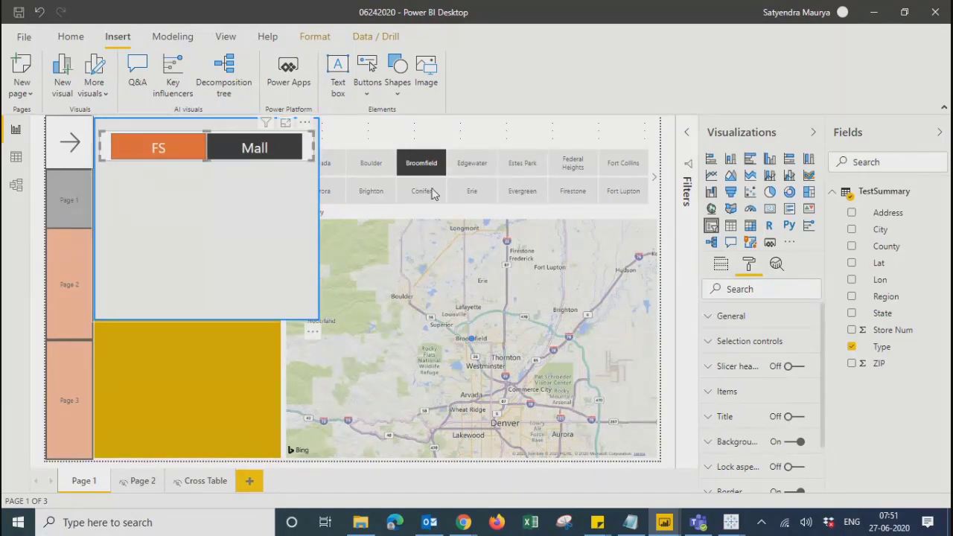
{"action": "key", "text": "ctrl+z"}
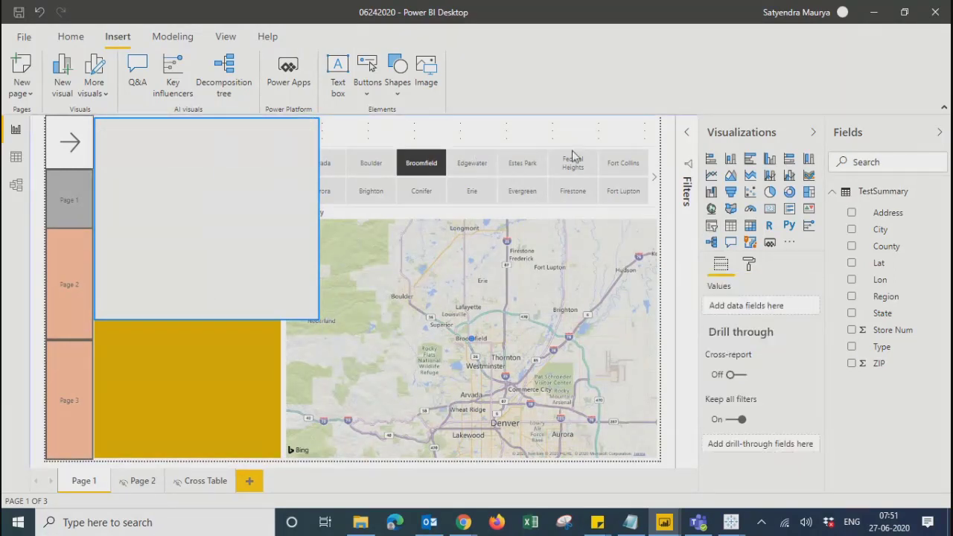
Move the city slicer onto the rectangle below the FS/Mall slicer and resize it to fill the remaining space inside.
{"action": "left_click", "coordinate": [656, 172]}
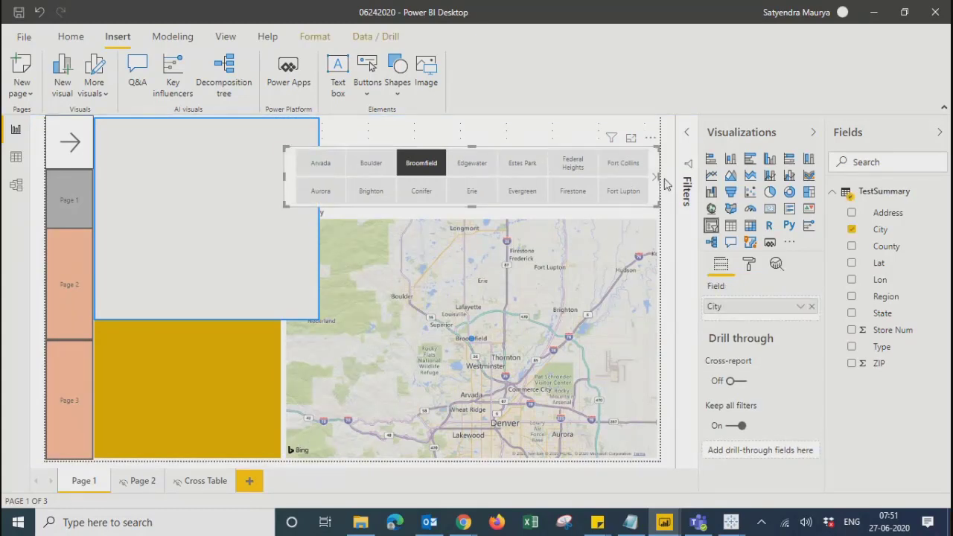
{"action": "left_click_drag", "start_coordinate": [658, 177], "coordinate": [528, 188]}
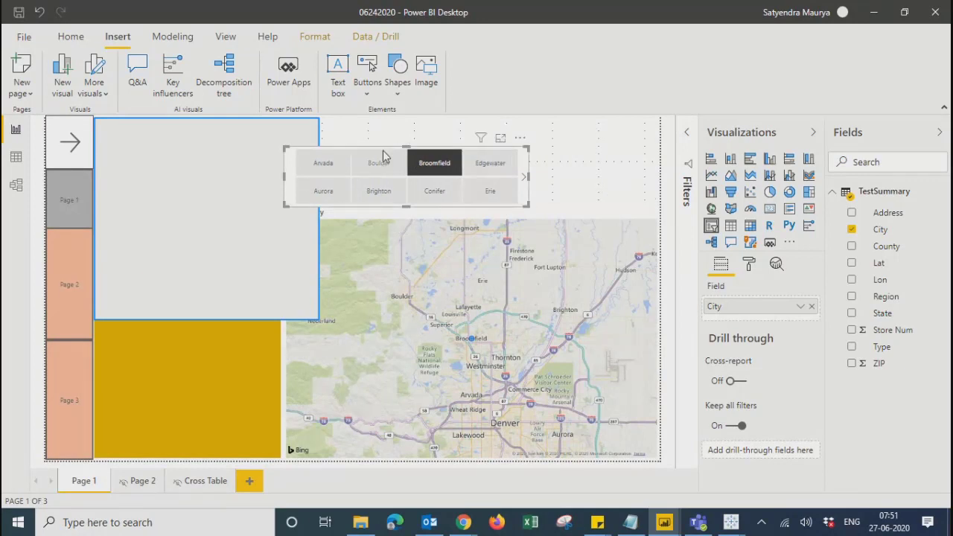
{"action": "left_click_drag", "start_coordinate": [366, 154], "coordinate": [228, 170]}
{"action": "left_click_drag", "start_coordinate": [206, 174], "coordinate": [197, 161]}
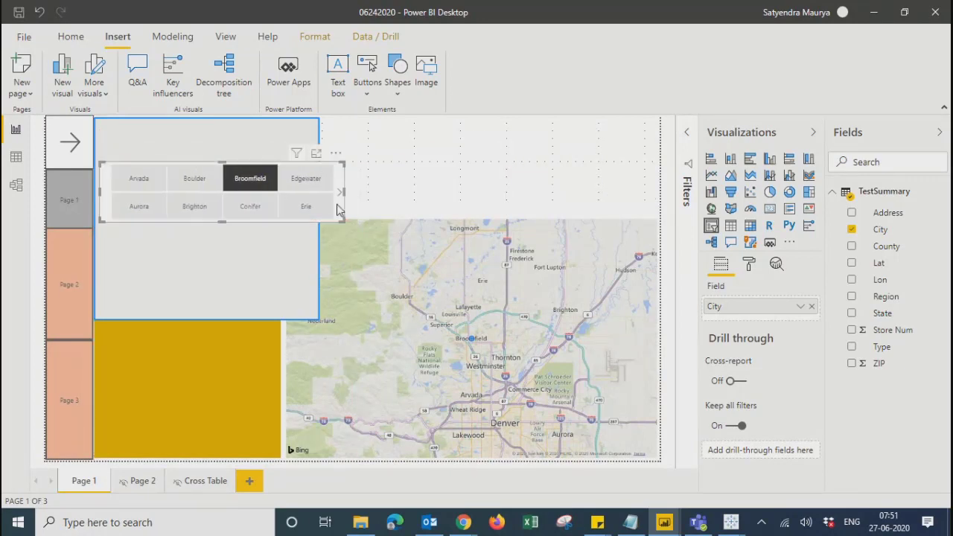
{"action": "left_click_drag", "start_coordinate": [344, 192], "coordinate": [313, 192]}
{"action": "left_click_drag", "start_coordinate": [206, 221], "coordinate": [206, 313]}
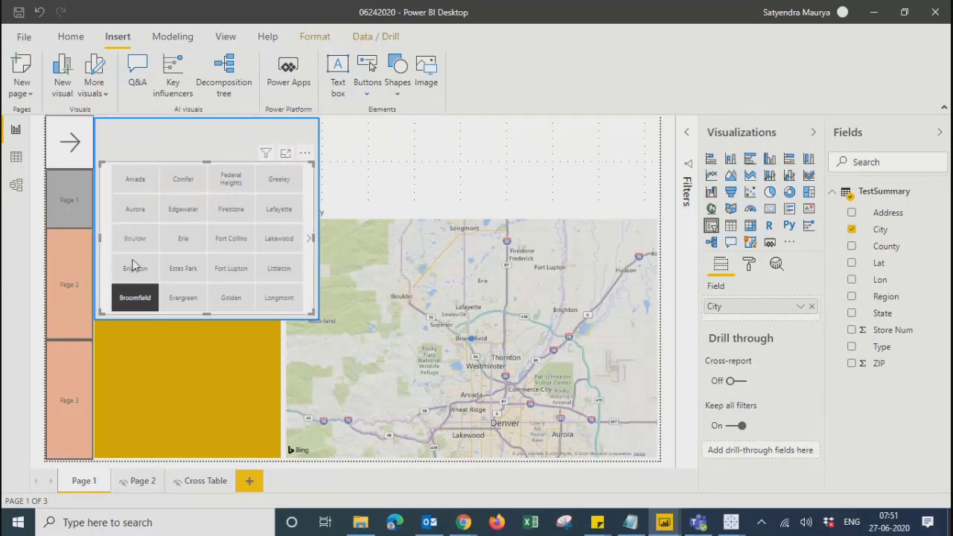
{"action": "left_click", "coordinate": [156, 141]}
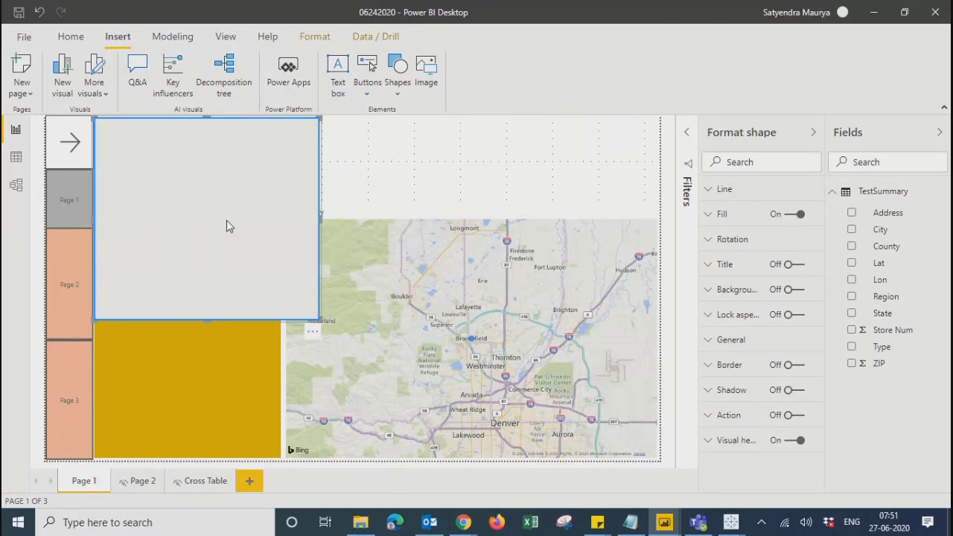
Extend the ZIP by City map upward to the top edge of Page 1, filling the space freed by the slicers.
{"action": "left_click", "coordinate": [536, 231]}
{"action": "left_click", "coordinate": [474, 223]}
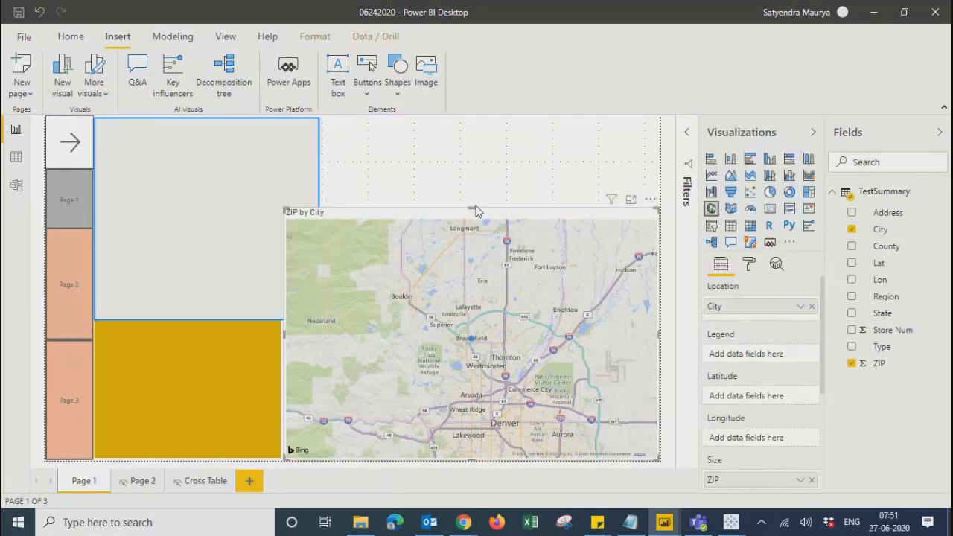
{"action": "left_click_drag", "start_coordinate": [470, 208], "coordinate": [477, 122]}
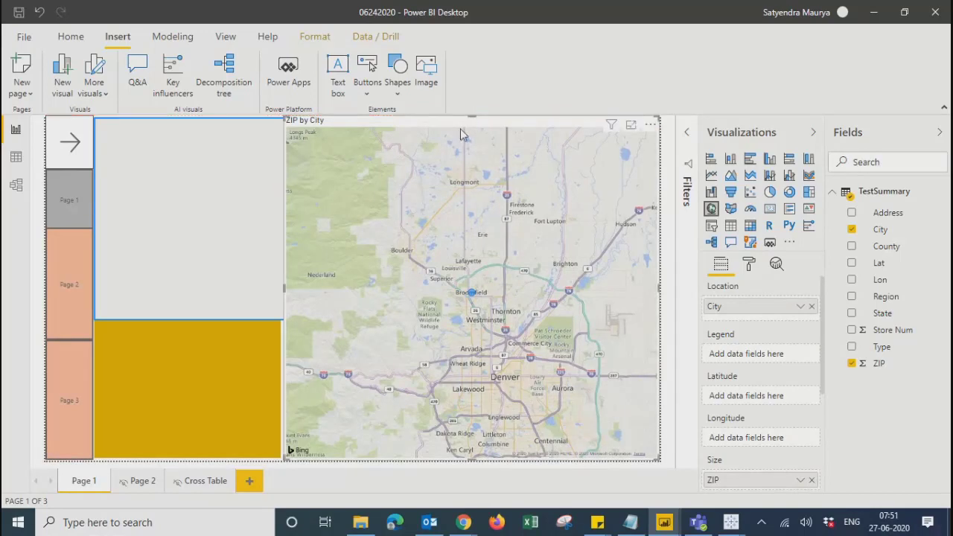
Turn off the title of the ZIP by City map on Page 1.
{"action": "left_click", "coordinate": [749, 268]}
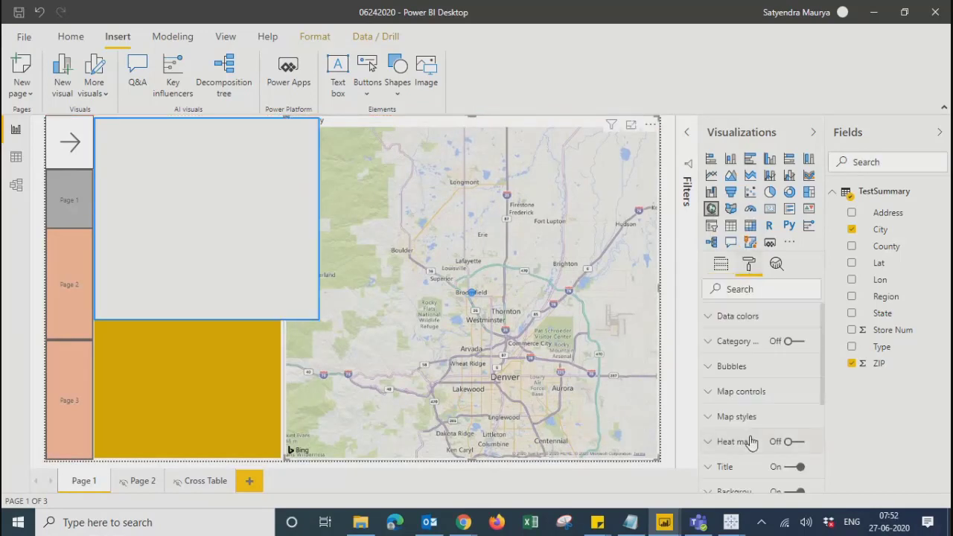
{"action": "left_click", "coordinate": [785, 469]}
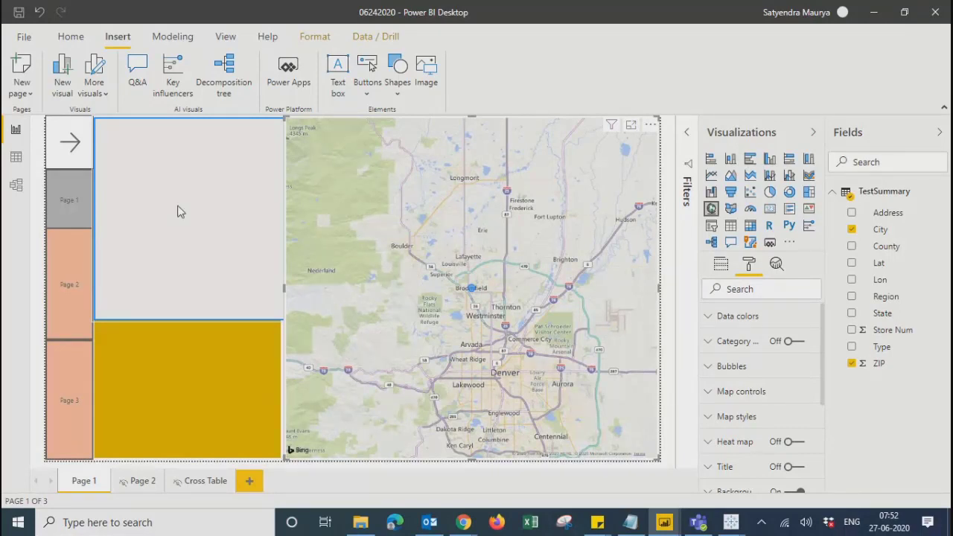
{"action": "left_click", "coordinate": [624, 40]}
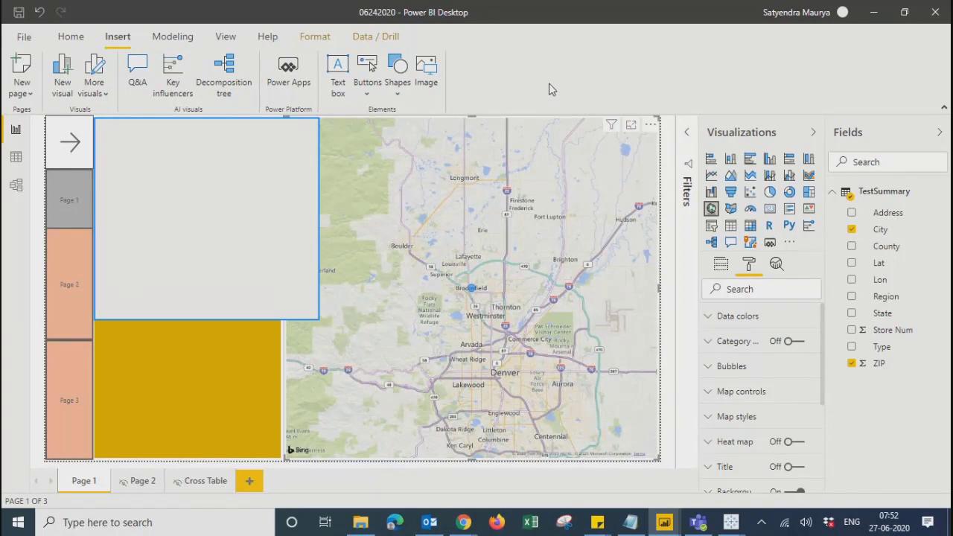
Display Page 1's layer order and bring the FS/Mall slicer to the very front, above the rectangle.
{"action": "left_click", "coordinate": [238, 221]}
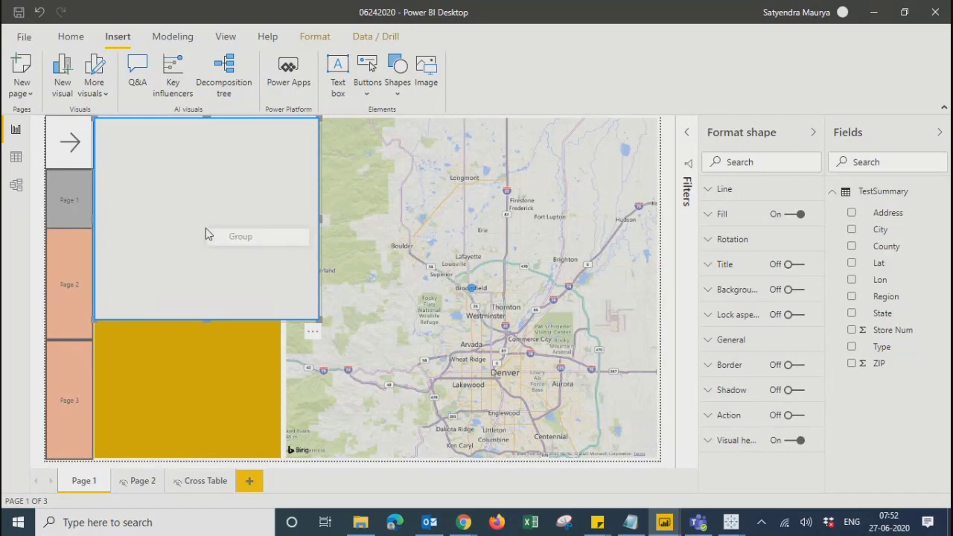
{"action": "left_click", "coordinate": [222, 37]}
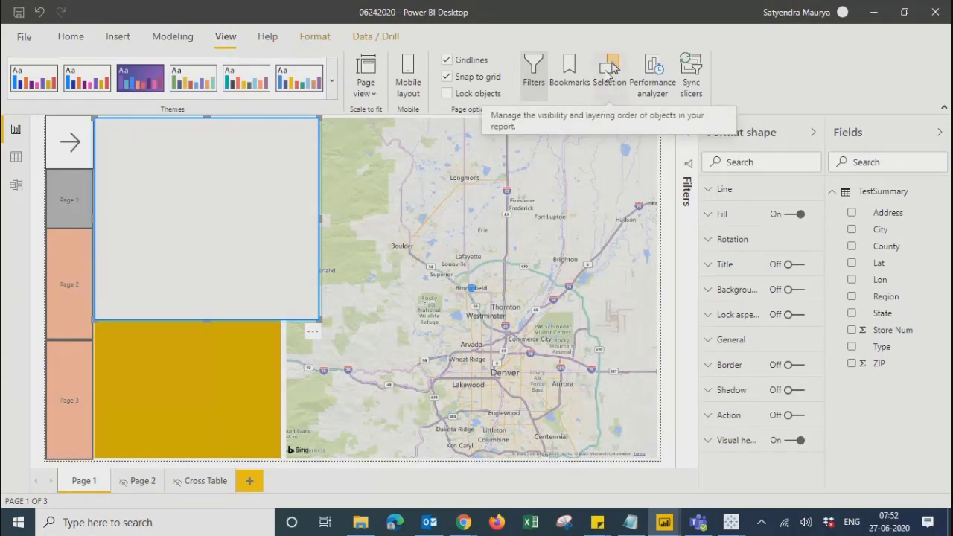
{"action": "left_click", "coordinate": [609, 71]}
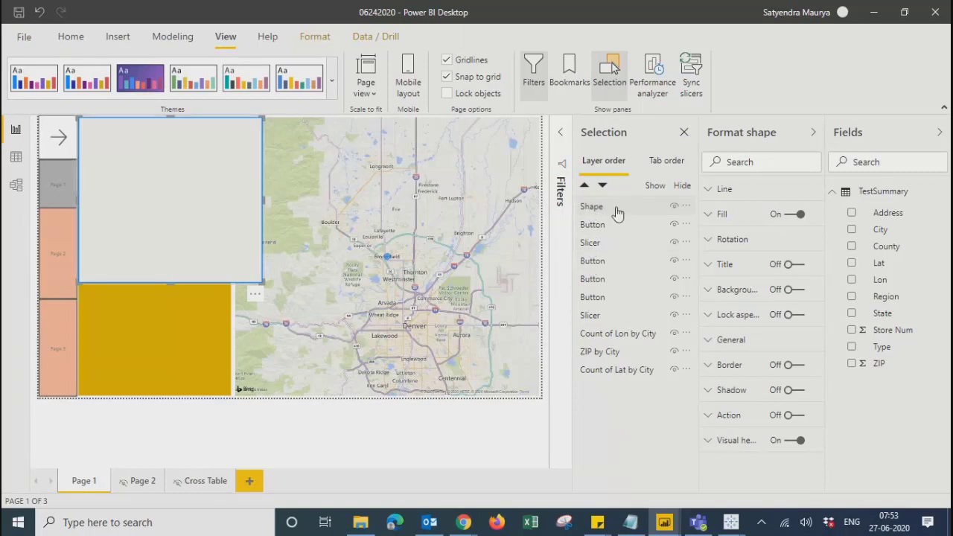
{"action": "left_click", "coordinate": [590, 208], "text": "ctrl"}
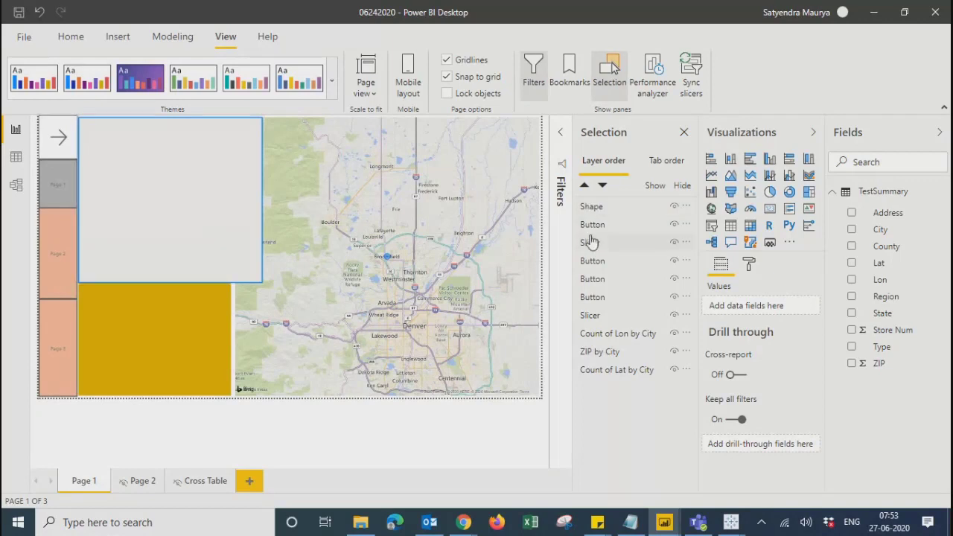
{"action": "left_click", "coordinate": [596, 319]}
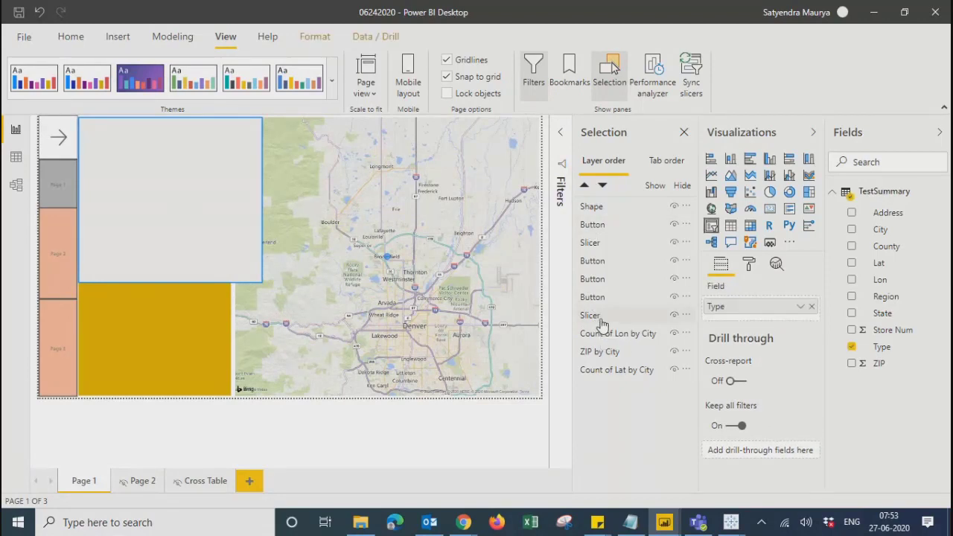
{"action": "left_click", "coordinate": [584, 186]}
{"action": "left_click", "coordinate": [585, 186]}
{"action": "left_click", "coordinate": [584, 186]}
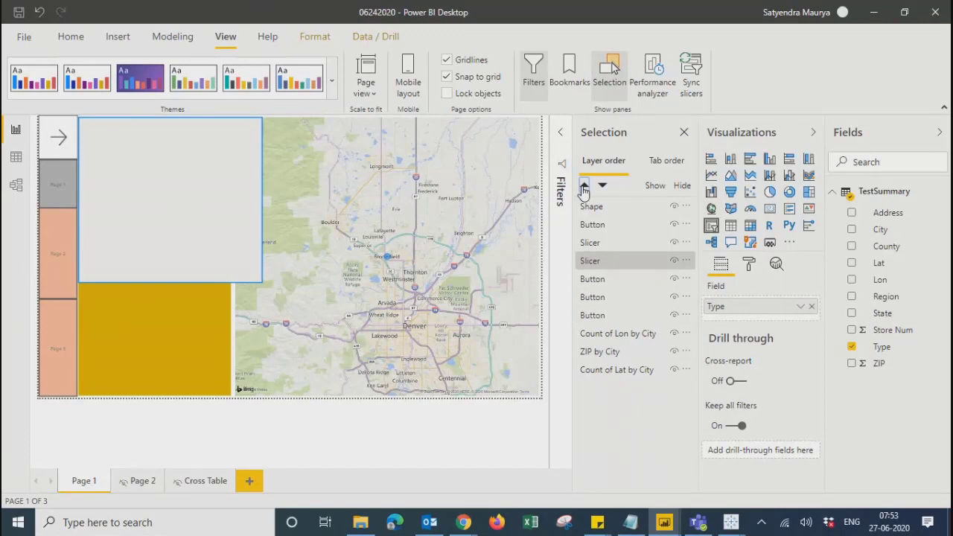
{"action": "left_click", "coordinate": [584, 186]}
{"action": "left_click", "coordinate": [584, 186]}
{"action": "left_click", "coordinate": [584, 186]}
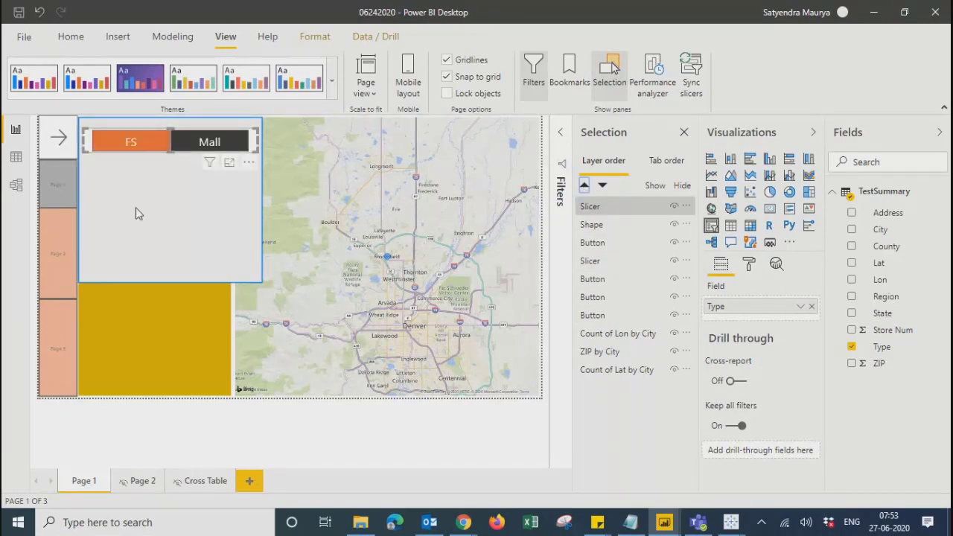
Bring the city slicer forward in the layer order so it sits directly above the rectangle.
{"action": "left_click", "coordinate": [594, 262]}
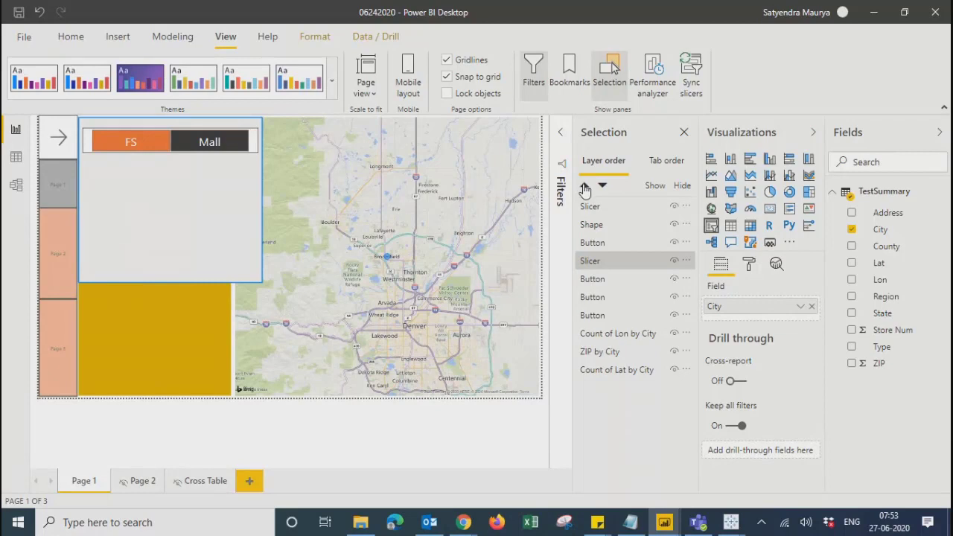
{"action": "left_click", "coordinate": [584, 186]}
{"action": "left_click", "coordinate": [584, 188]}
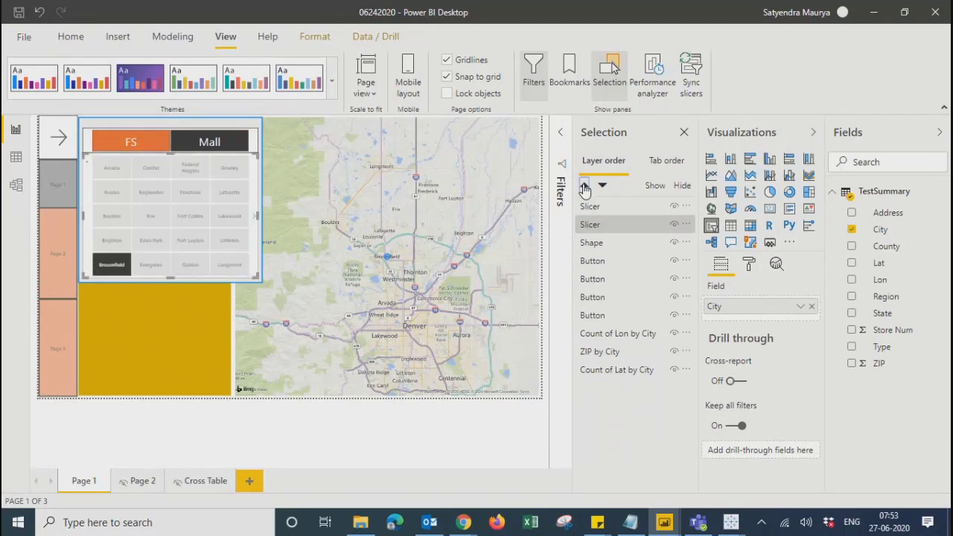
{"action": "left_click", "coordinate": [428, 455]}
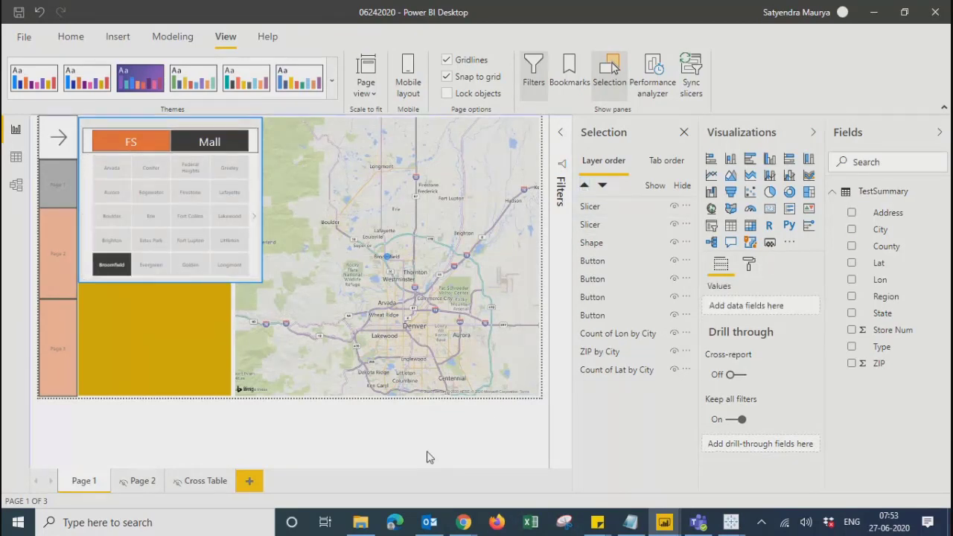
Shift the FS/Mall slicer slightly upward inside the rectangle and turn off its border.
{"action": "left_click", "coordinate": [85, 150]}
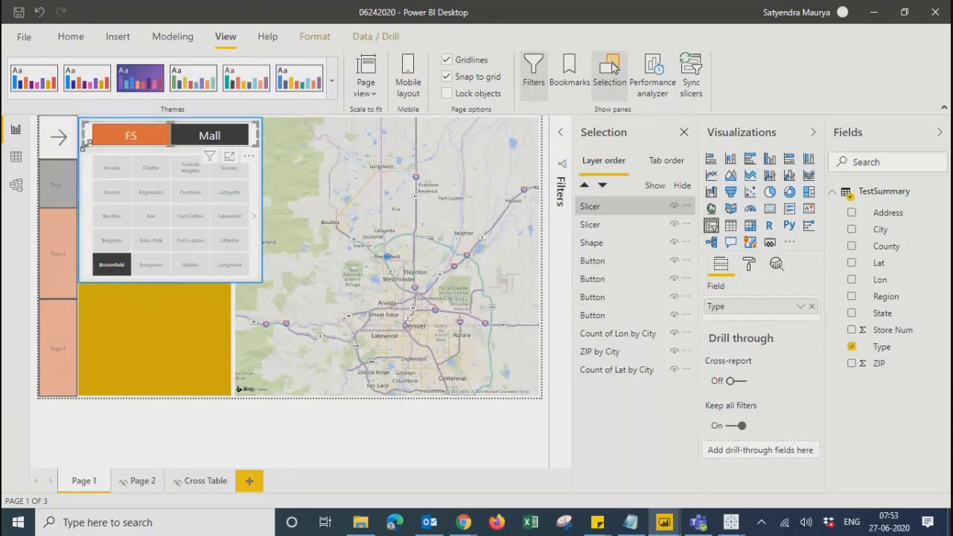
{"action": "left_click", "coordinate": [748, 268]}
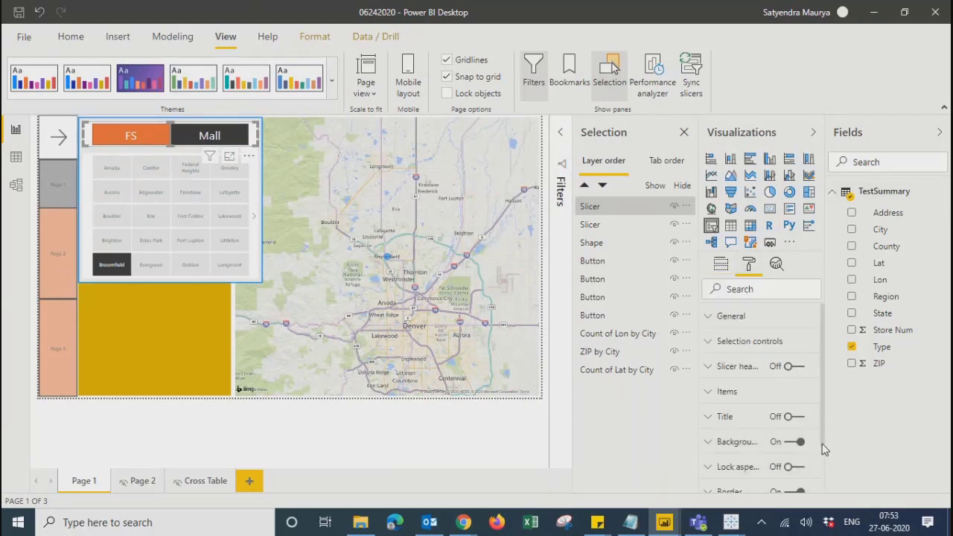
{"action": "left_click_drag", "start_coordinate": [824, 441], "coordinate": [822, 484]}
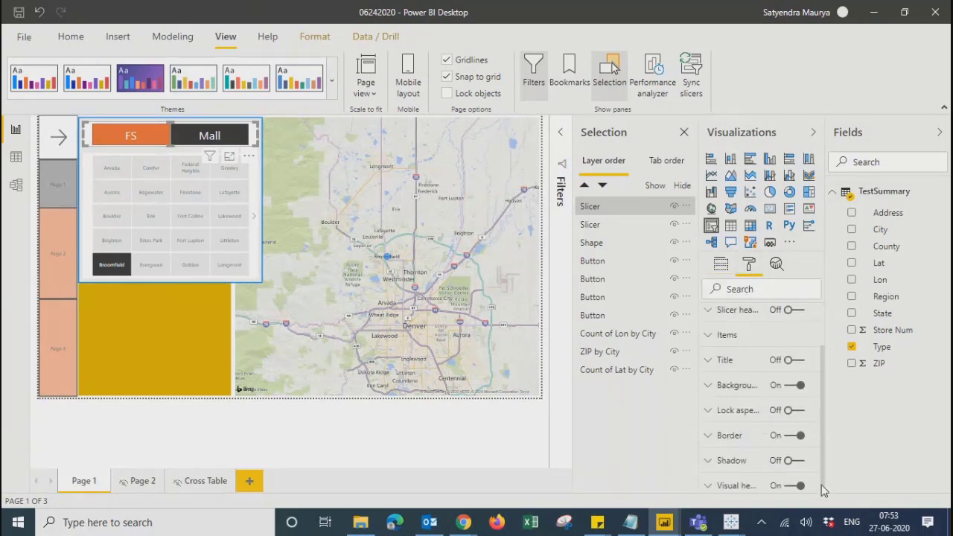
{"action": "left_click", "coordinate": [792, 432]}
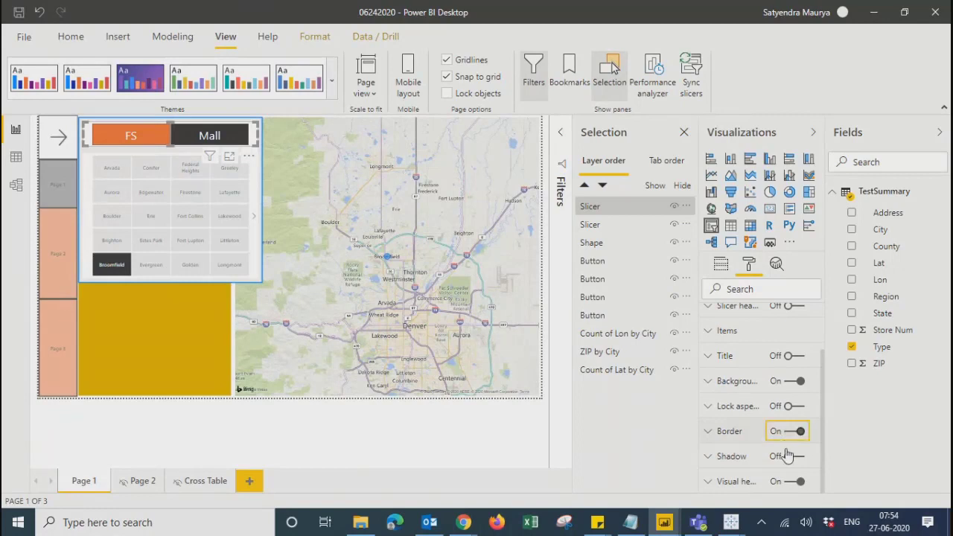
{"action": "left_click", "coordinate": [313, 454]}
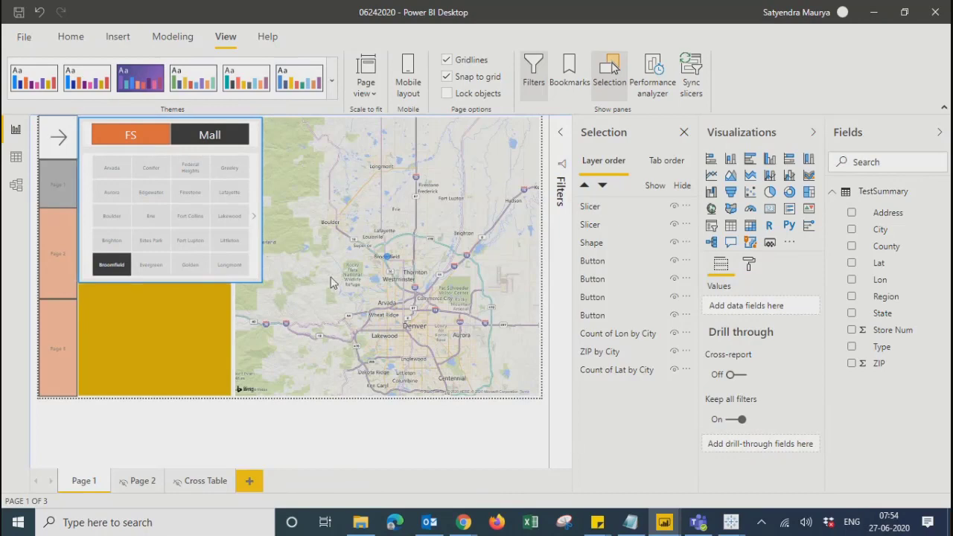
Try a border on the city slicer, switch it off again, and turn on the slicer's title.
{"action": "left_click", "coordinate": [257, 276]}
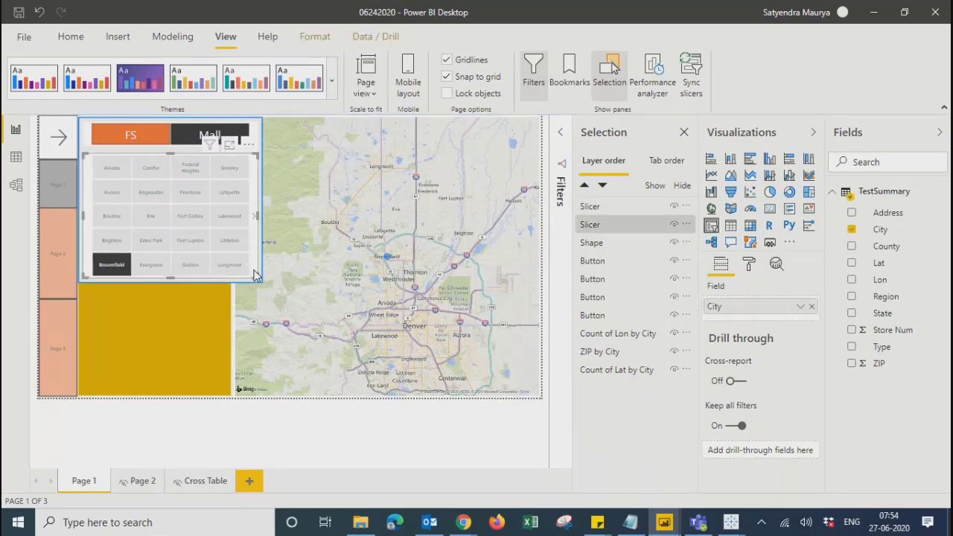
{"action": "left_click", "coordinate": [749, 265]}
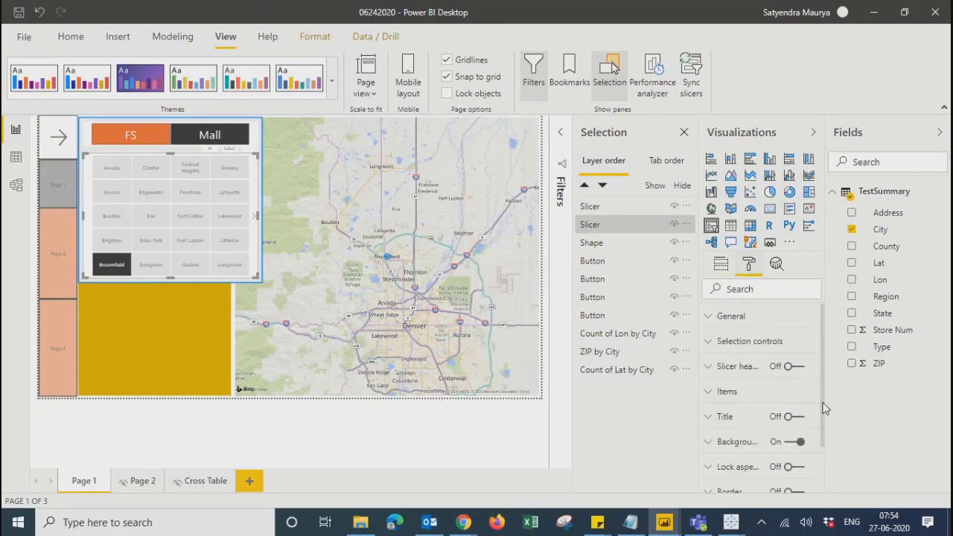
{"action": "left_click_drag", "start_coordinate": [823, 407], "coordinate": [819, 494]}
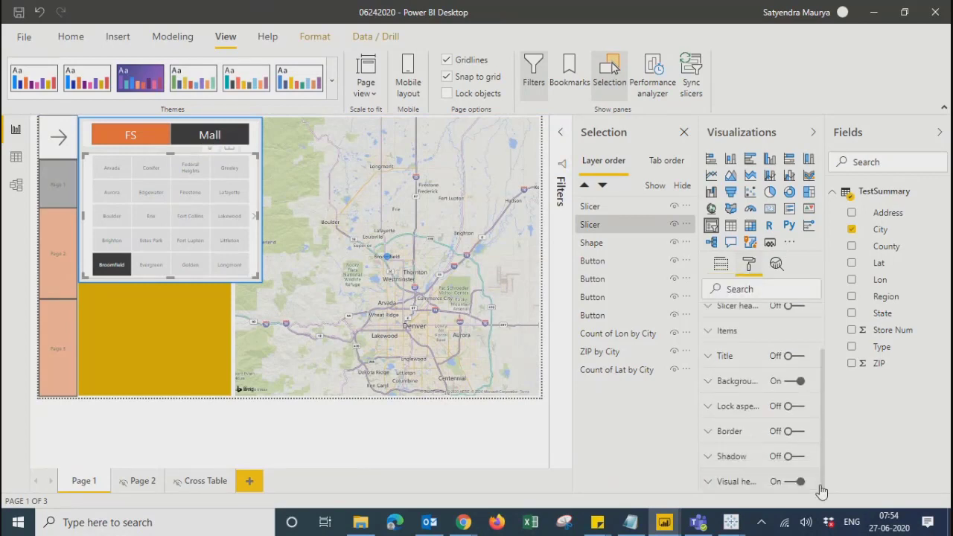
{"action": "left_click", "coordinate": [791, 432]}
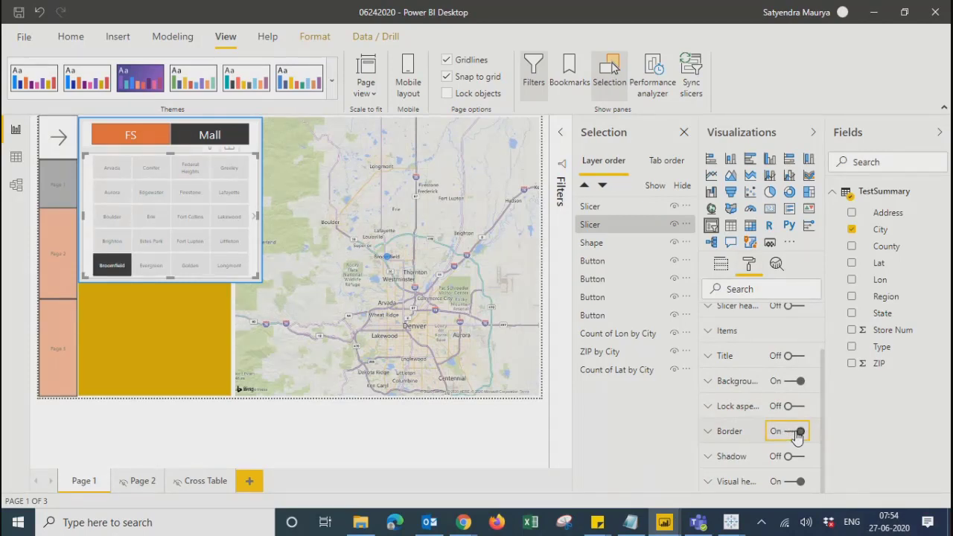
{"action": "left_click", "coordinate": [788, 433]}
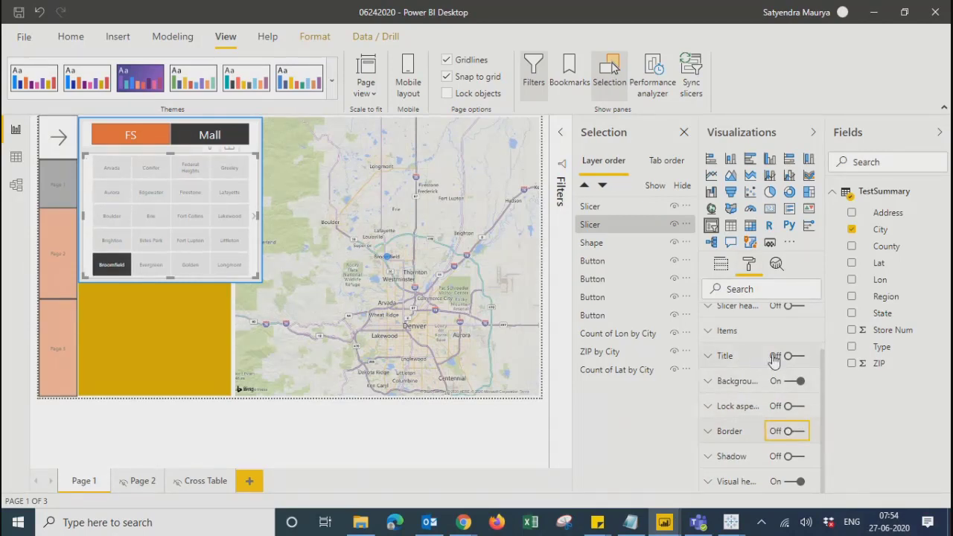
{"action": "left_click", "coordinate": [803, 359]}
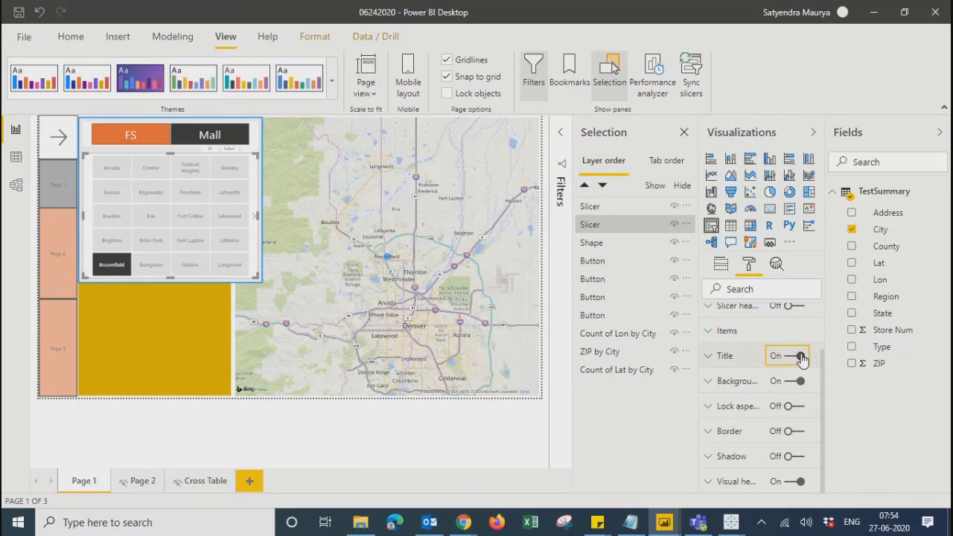
{"action": "left_click", "coordinate": [708, 357]}
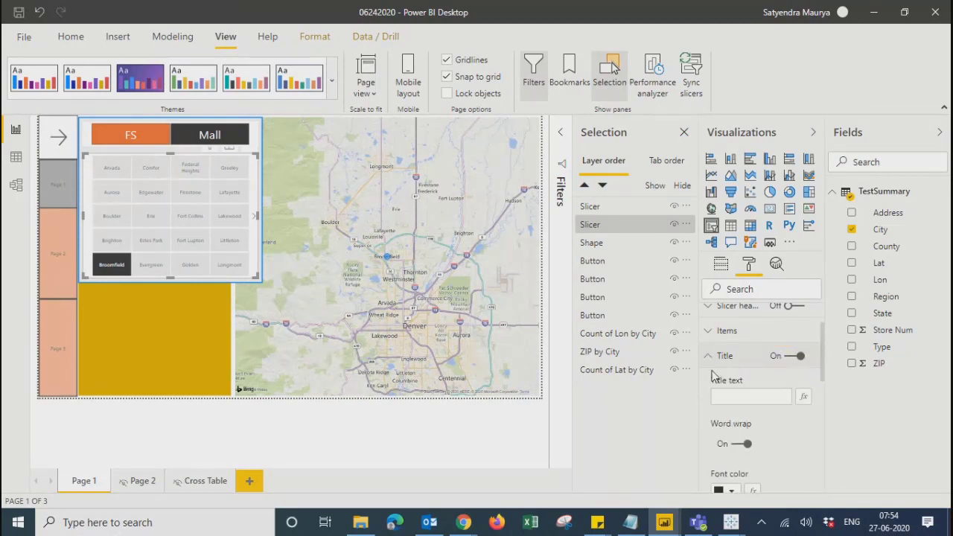
{"action": "scroll", "coordinate": [767, 409], "scroll_direction": "down", "scroll_amount": 5}
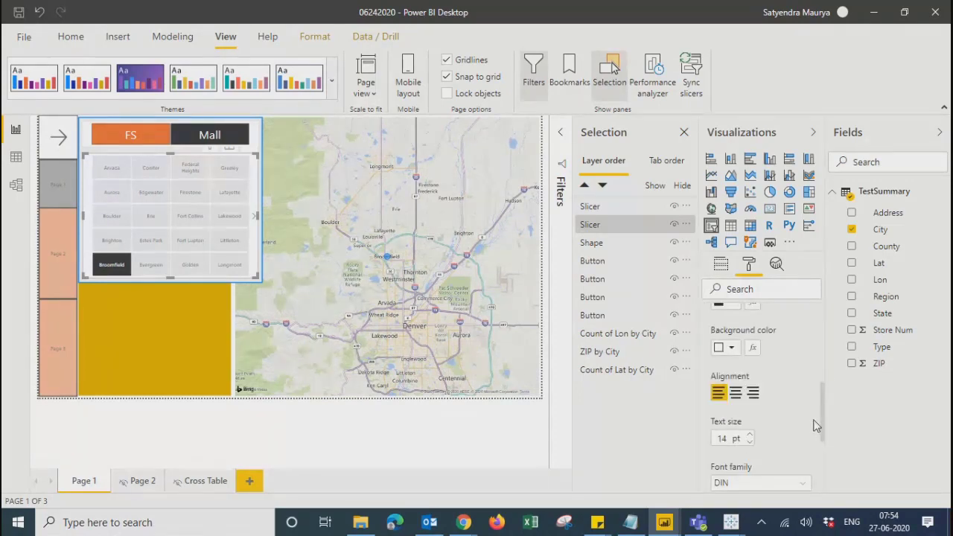
{"action": "left_click_drag", "start_coordinate": [821, 435], "coordinate": [815, 370]}
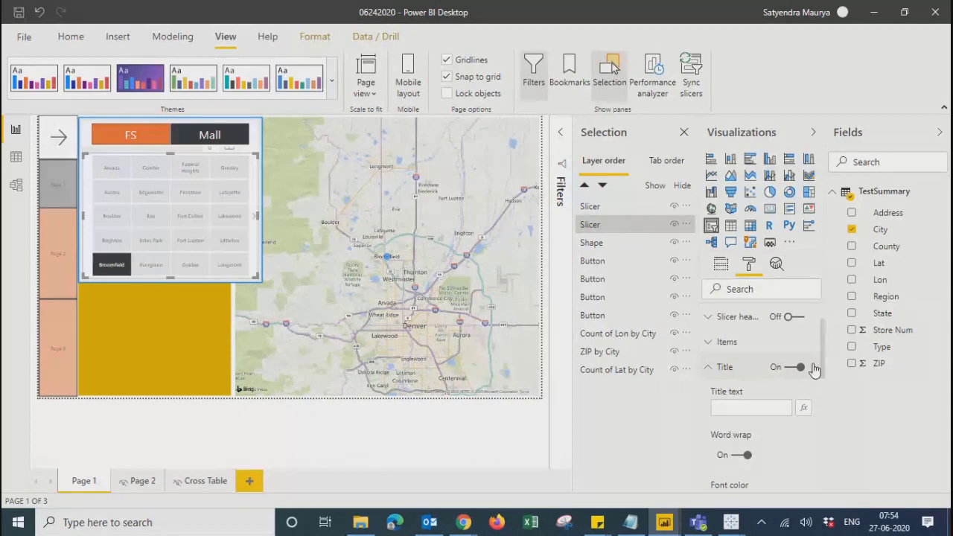
Set the outline of the city slicer's items to Frame.
{"action": "left_click", "coordinate": [715, 340]}
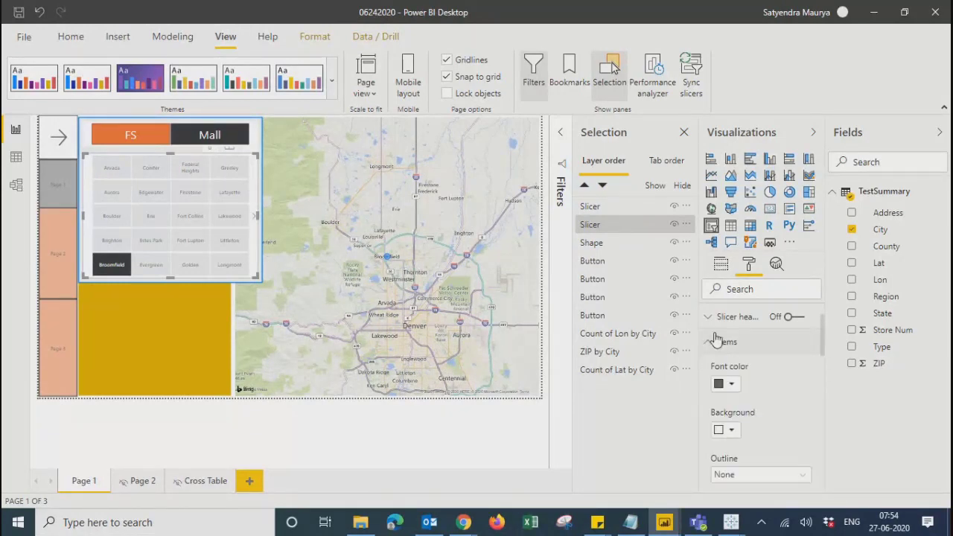
{"action": "left_click", "coordinate": [769, 475]}
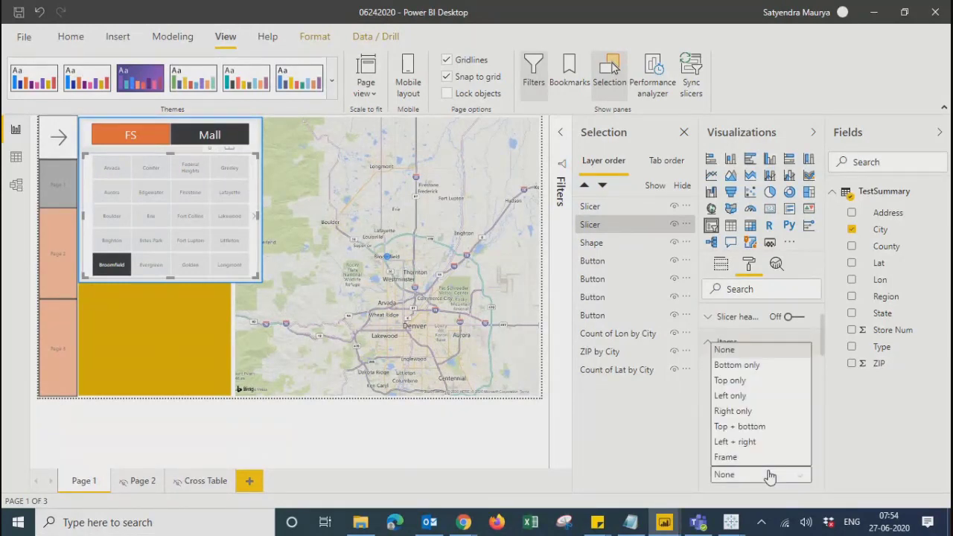
{"action": "left_click", "coordinate": [728, 455]}
{"action": "left_click", "coordinate": [150, 443]}
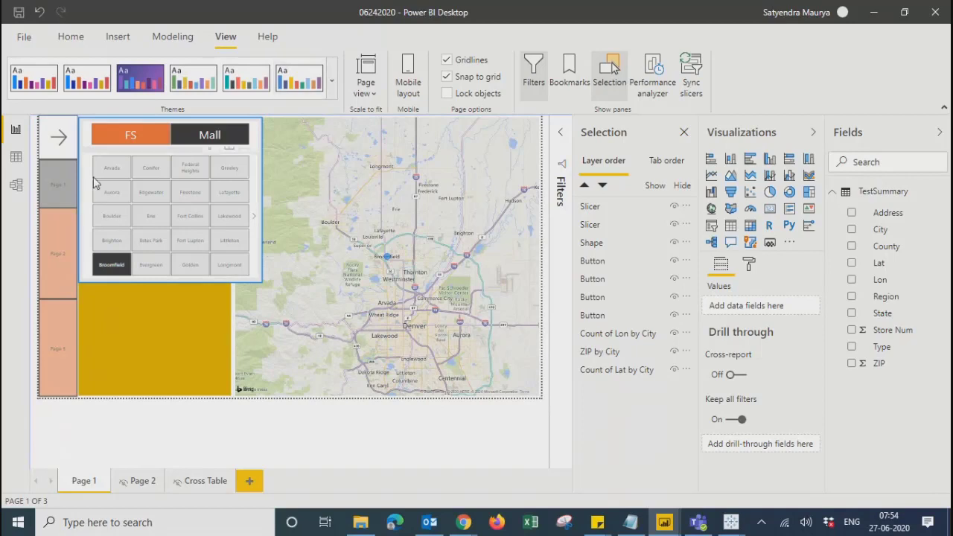
Try a different X position for the rectangle behind the slicers and set it back to 96.
{"action": "left_click", "coordinate": [79, 116]}
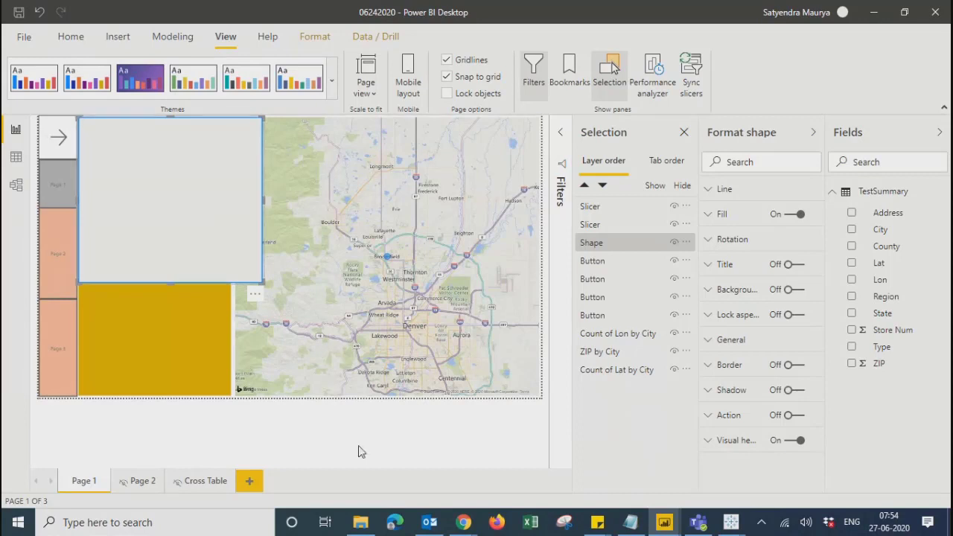
{"action": "left_click", "coordinate": [346, 460]}
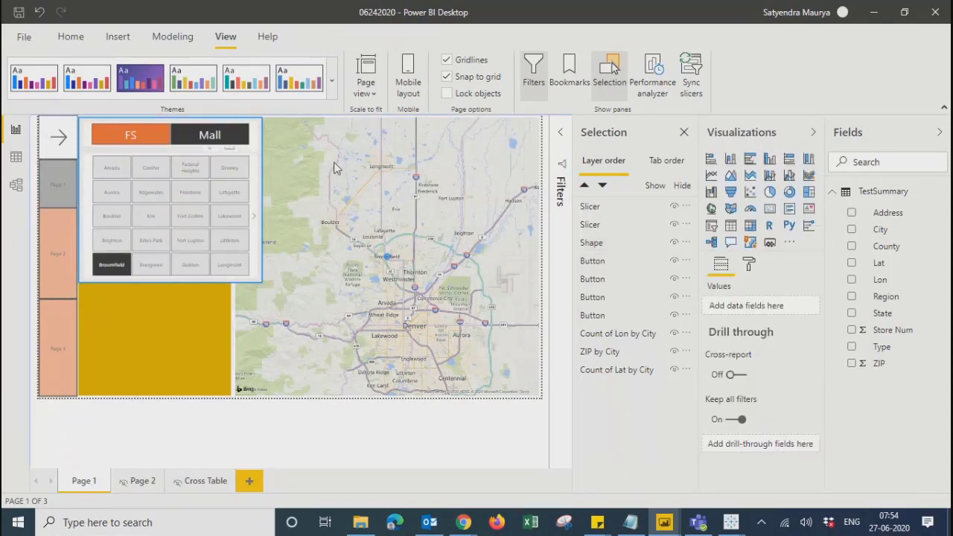
{"action": "left_click", "coordinate": [593, 244]}
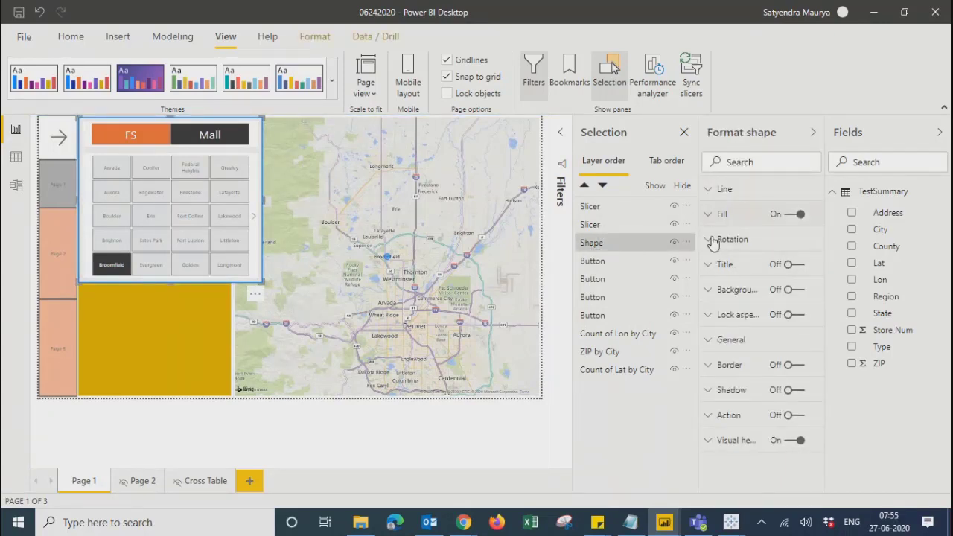
{"action": "left_click", "coordinate": [711, 339]}
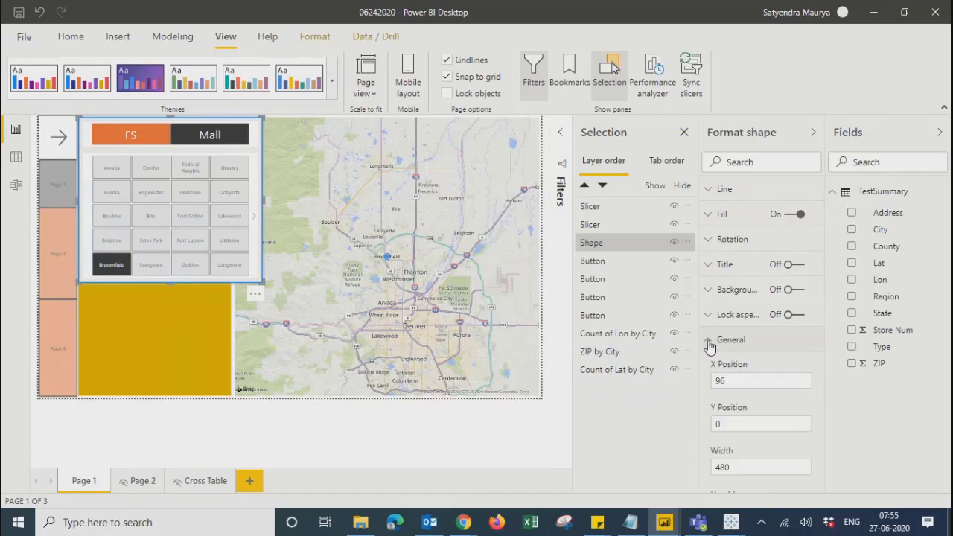
{"action": "left_click", "coordinate": [732, 385]}
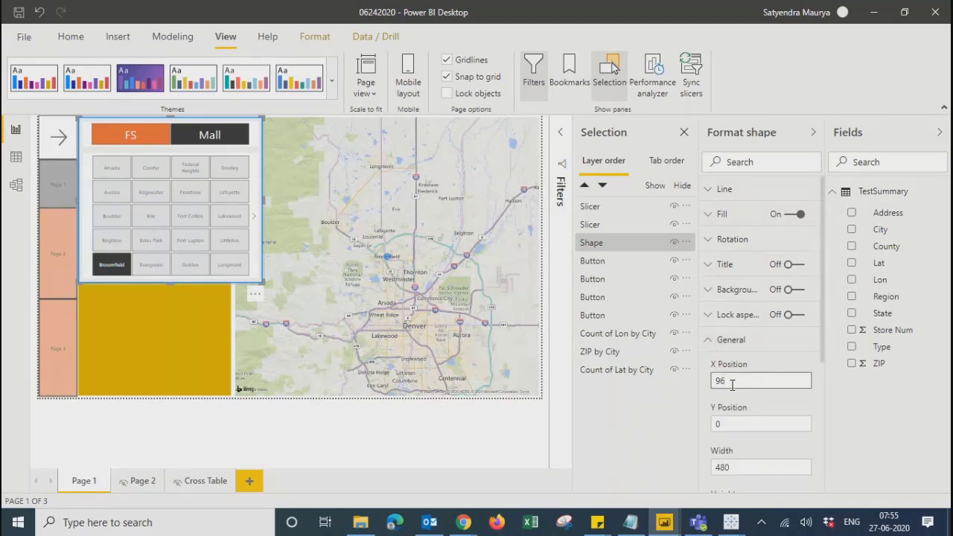
{"action": "key", "text": "BackSpace"}
{"action": "type", "text": "5"}
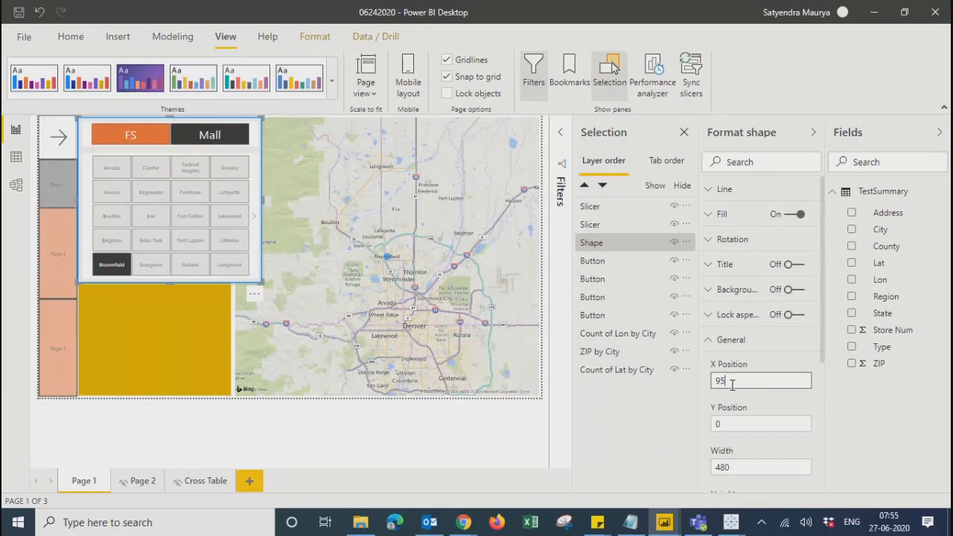
{"action": "type", "text": "6"}
{"action": "key", "text": "BackSpace"}
{"action": "key", "text": "BackSpace"}
{"action": "type", "text": "6"}
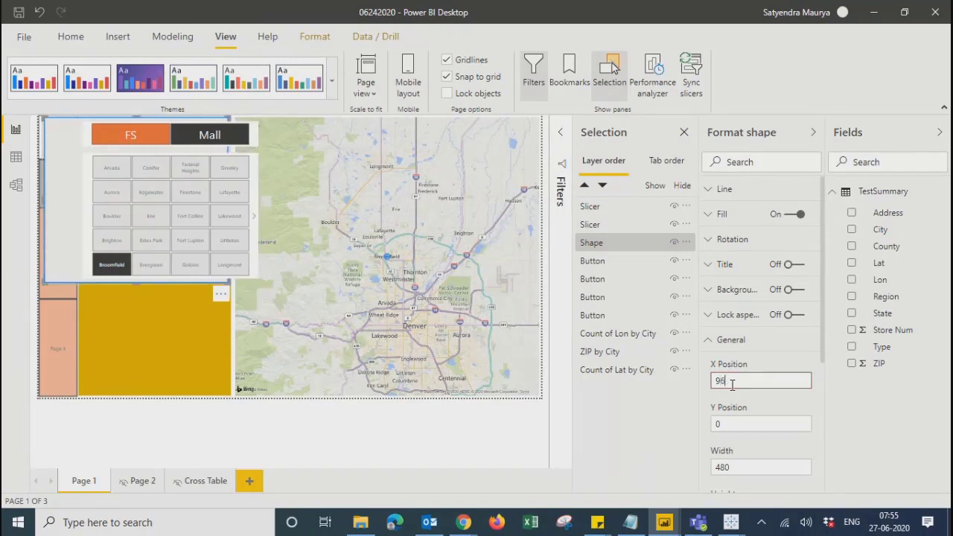
Try to set the rectangle's Y position to -1.
{"action": "left_click", "coordinate": [749, 427]}
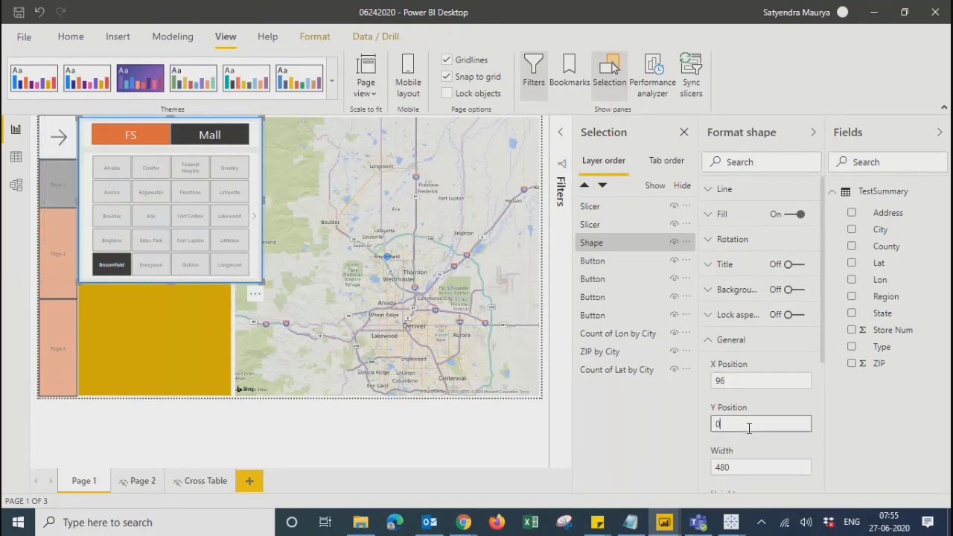
{"action": "key", "text": "BackSpace"}
{"action": "type", "text": "-1"}
{"action": "left_click", "coordinate": [394, 456]}
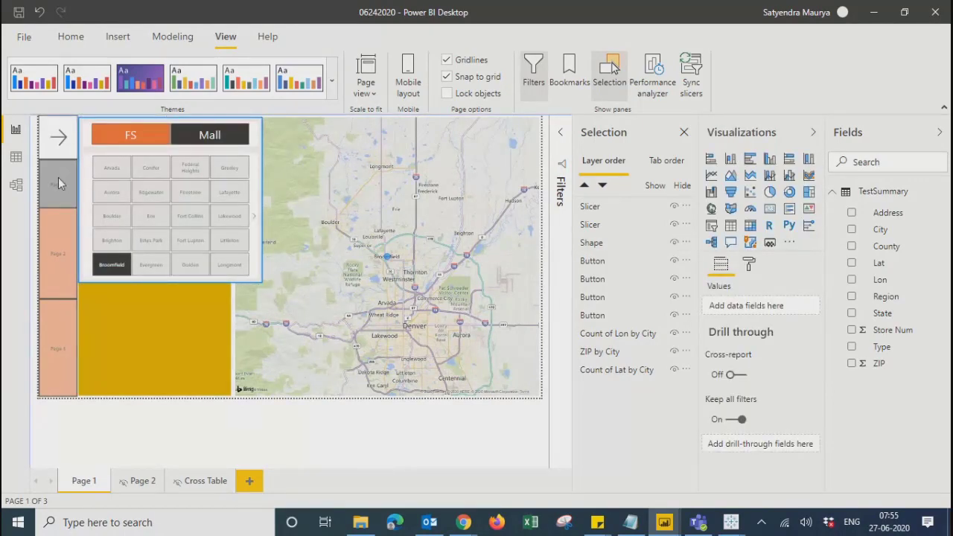
Compare the position values of the right arrow button with those of the rectangle.
{"action": "left_click", "coordinate": [58, 131]}
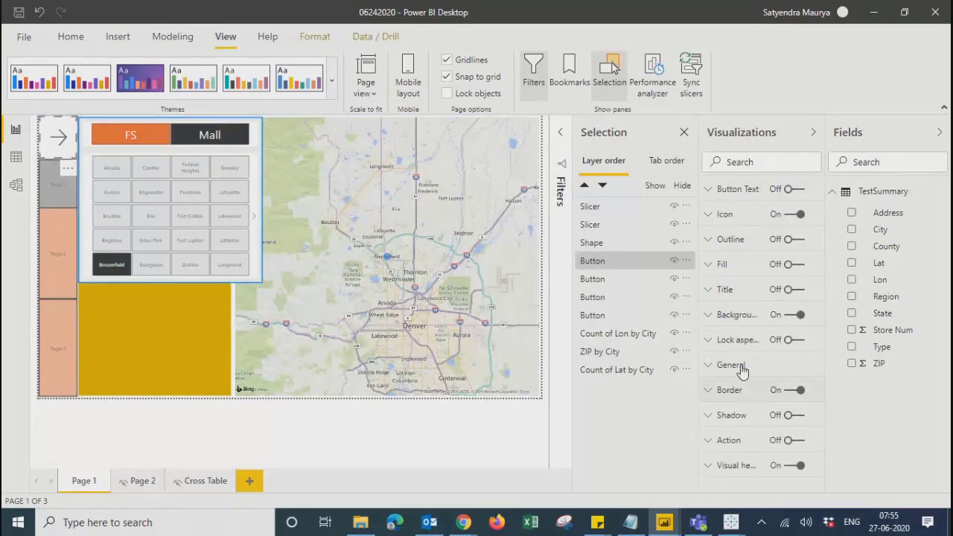
{"action": "left_click", "coordinate": [708, 368]}
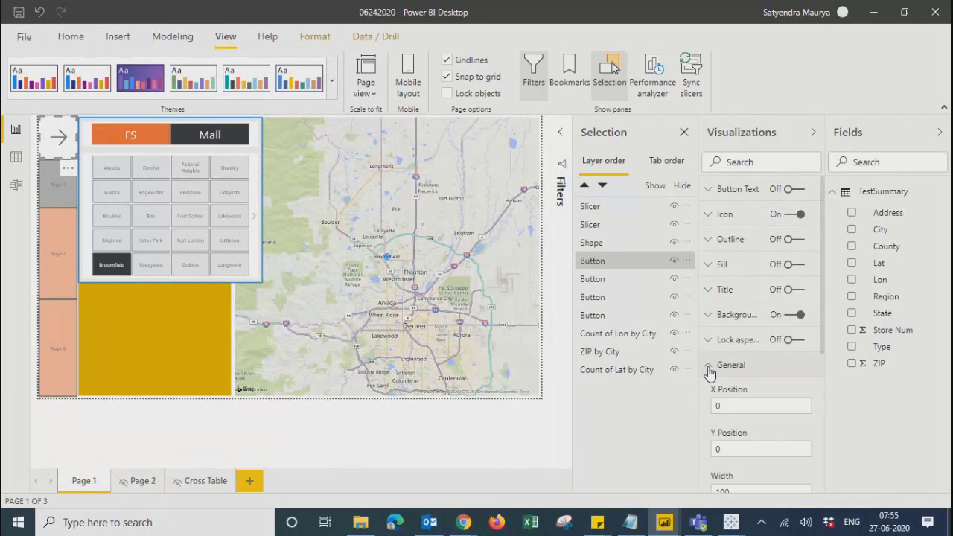
{"action": "left_click", "coordinate": [262, 156]}
{"action": "left_click", "coordinate": [736, 425]}
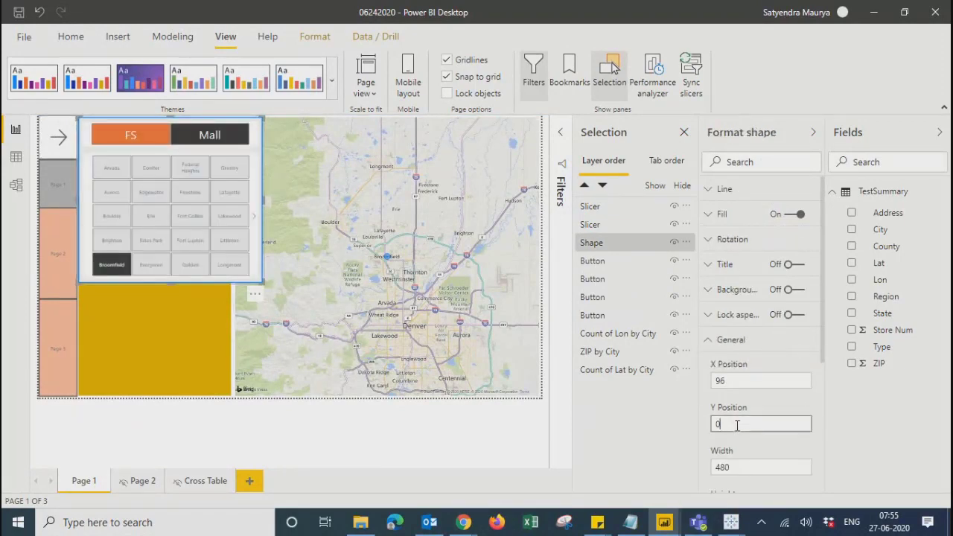
{"action": "left_click", "coordinate": [235, 433]}
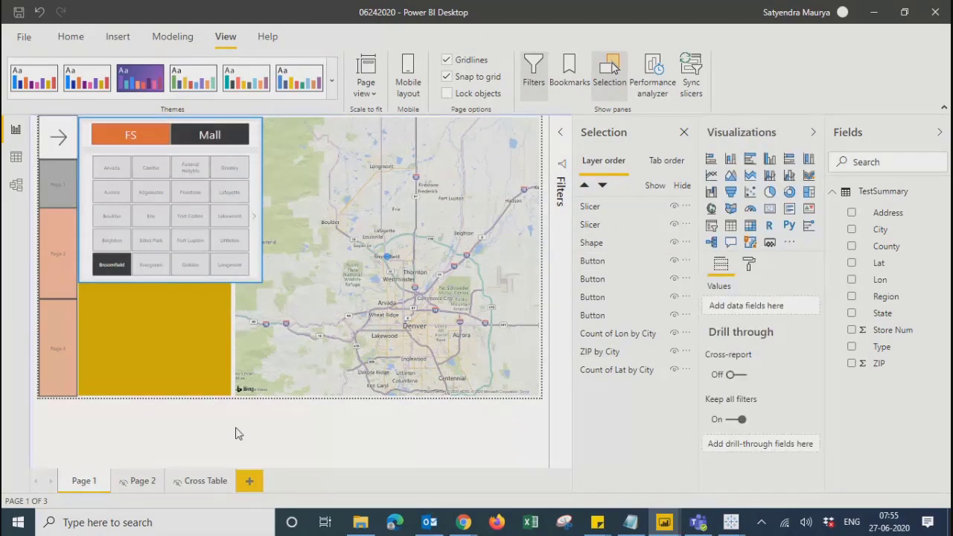
Try to adjust the upper edge of the right arrow button slightly.
{"action": "left_click", "coordinate": [59, 131]}
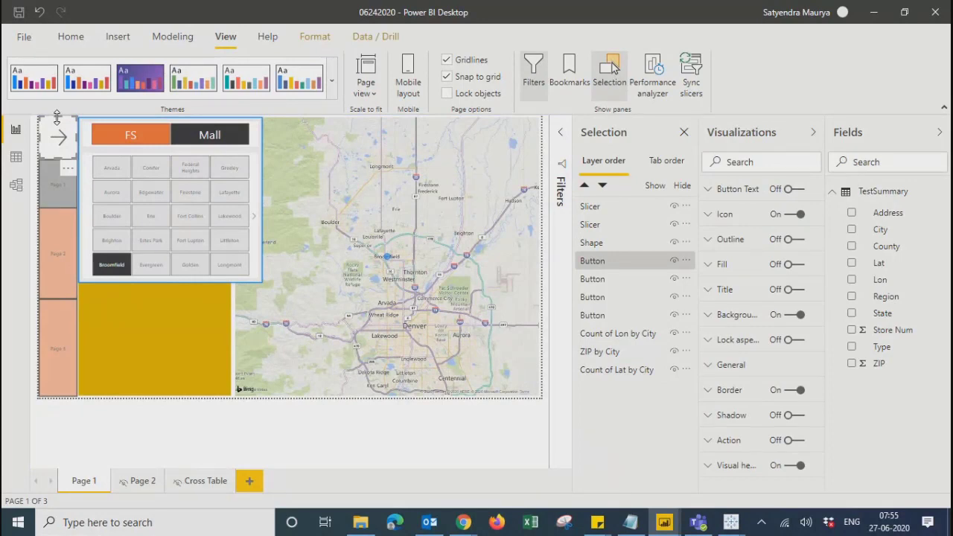
{"action": "mouse_move", "coordinate": [56, 121]}
{"action": "left_mouse_down"}
{"action": "mouse_move", "coordinate": [60, 131]}
{"action": "mouse_move", "coordinate": [56, 118]}
{"action": "left_mouse_up"}
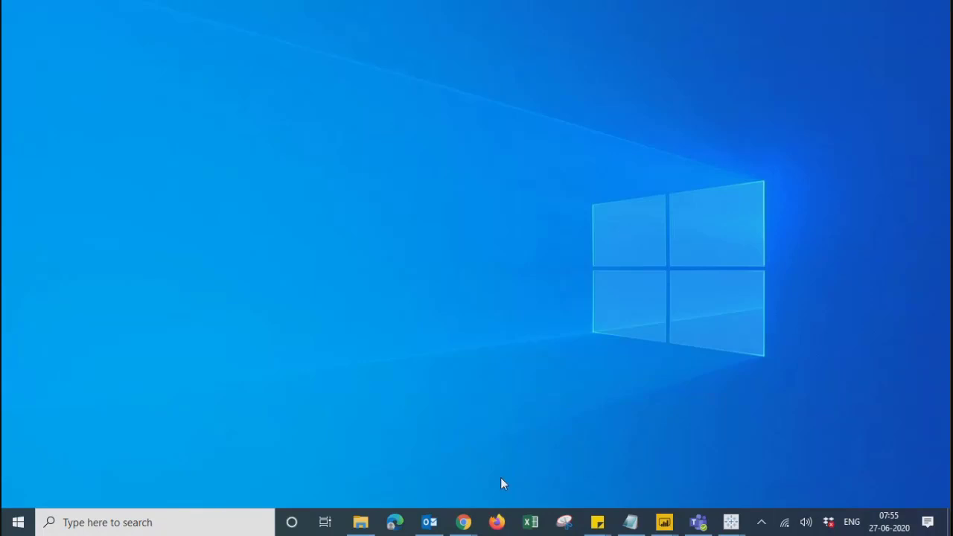
{"action": "key", "text": "alt+Tab"}
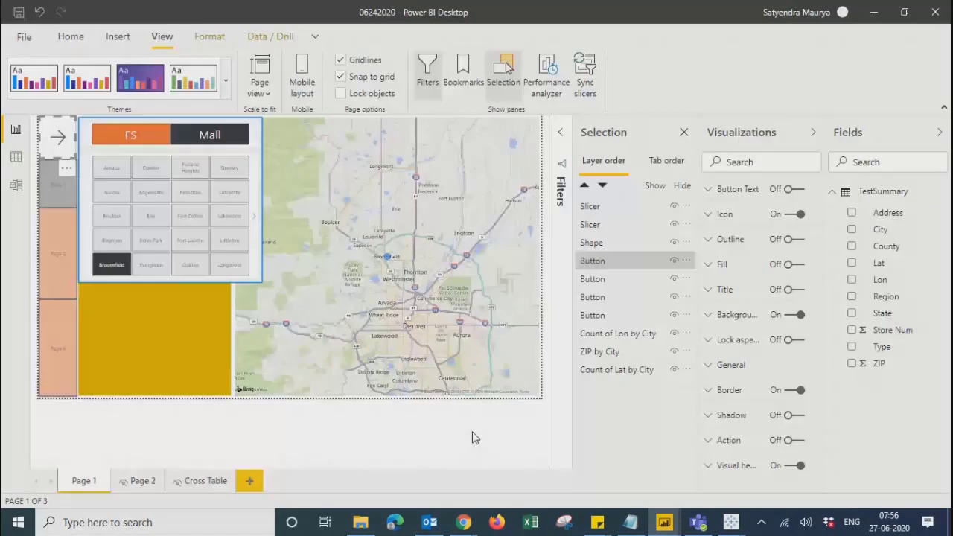
{"action": "left_click", "coordinate": [454, 451]}
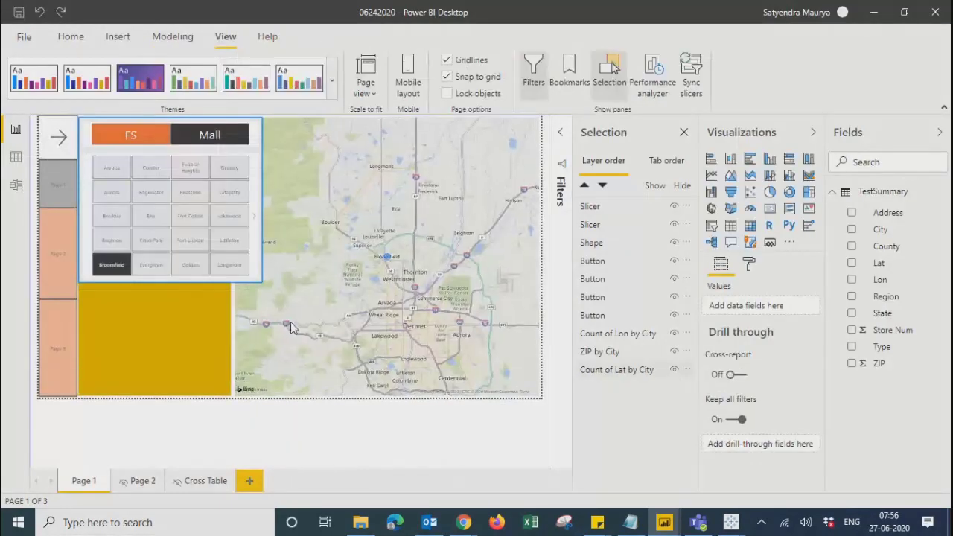
Narrow the FS/Mall slicer to about two-thirds of the rectangle's width, freeing space beside Mall.
{"action": "left_click", "coordinate": [591, 242]}
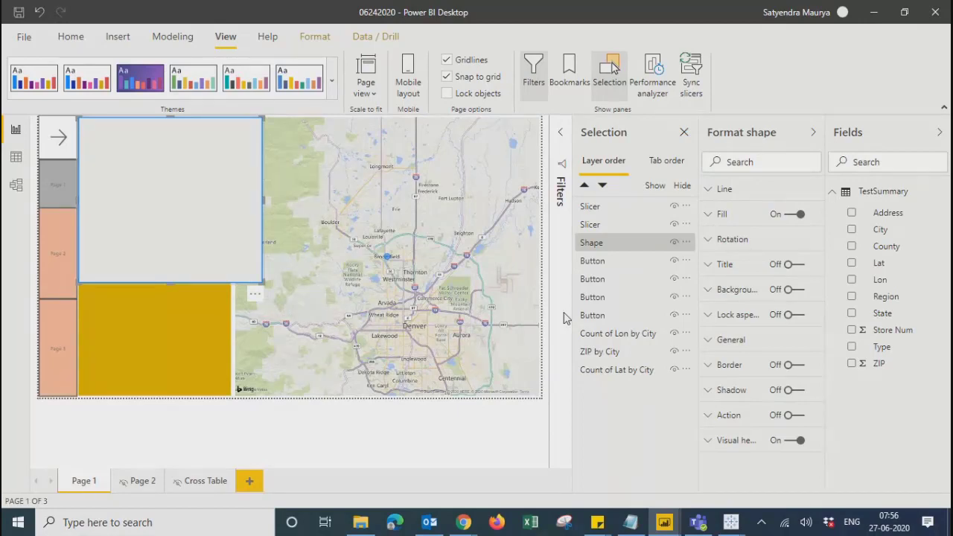
{"action": "left_click", "coordinate": [241, 432]}
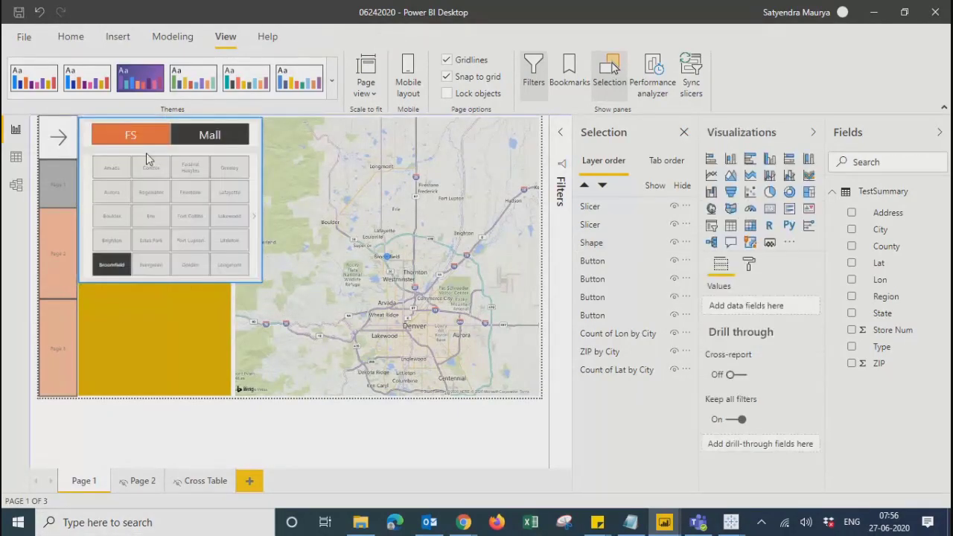
{"action": "left_click", "coordinate": [256, 134]}
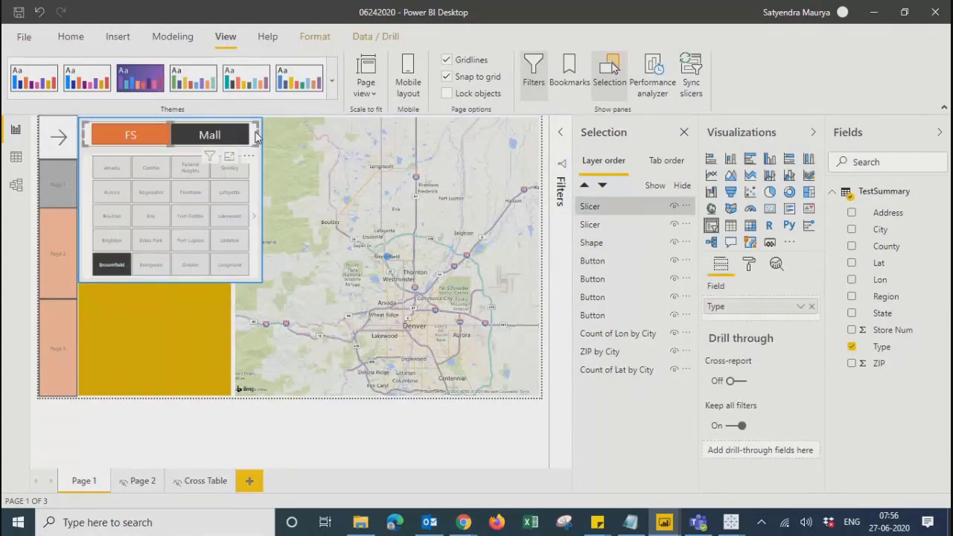
{"action": "left_click_drag", "start_coordinate": [257, 134], "coordinate": [201, 141]}
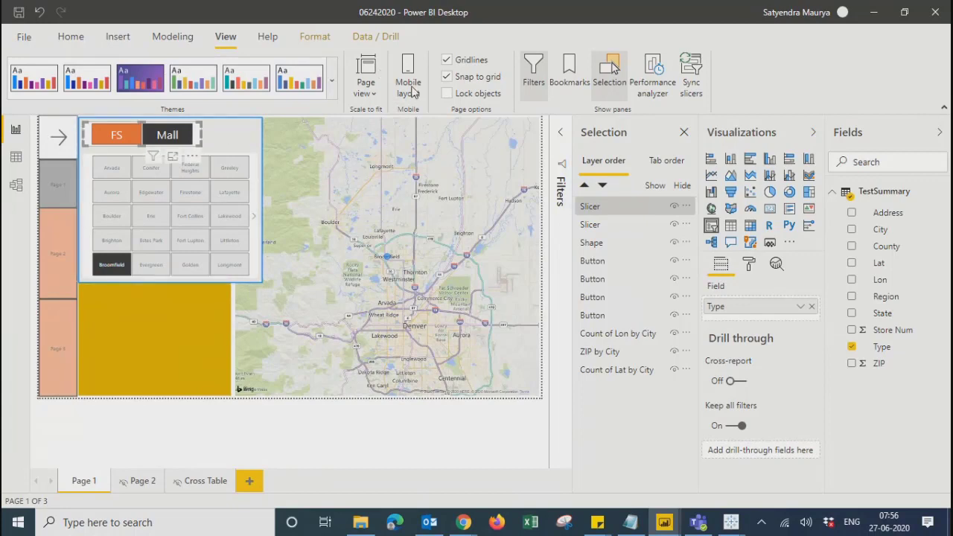
Insert a left arrow button and place it inside the rectangle beside the FS/Mall slicer.
{"action": "left_click", "coordinate": [116, 39]}
{"action": "left_click", "coordinate": [364, 102]}
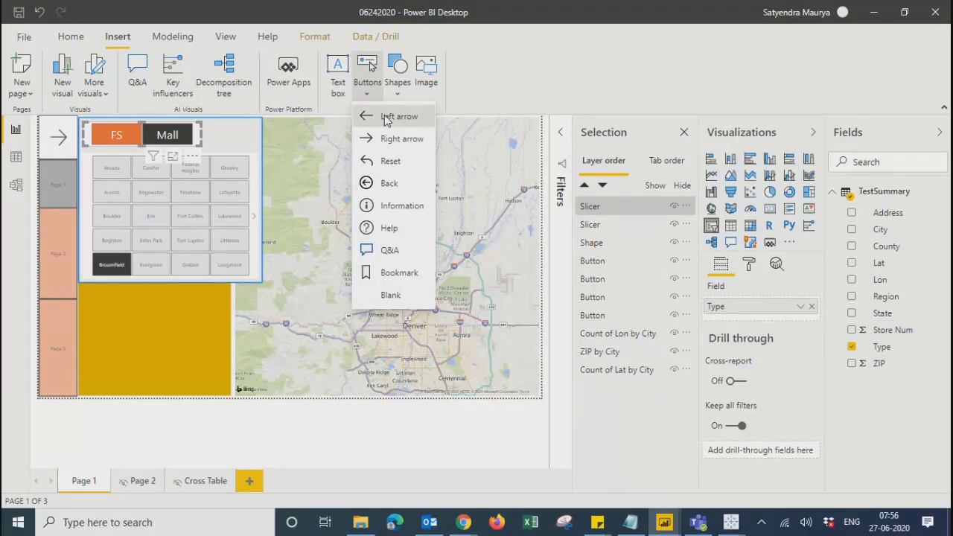
{"action": "left_click", "coordinate": [385, 118]}
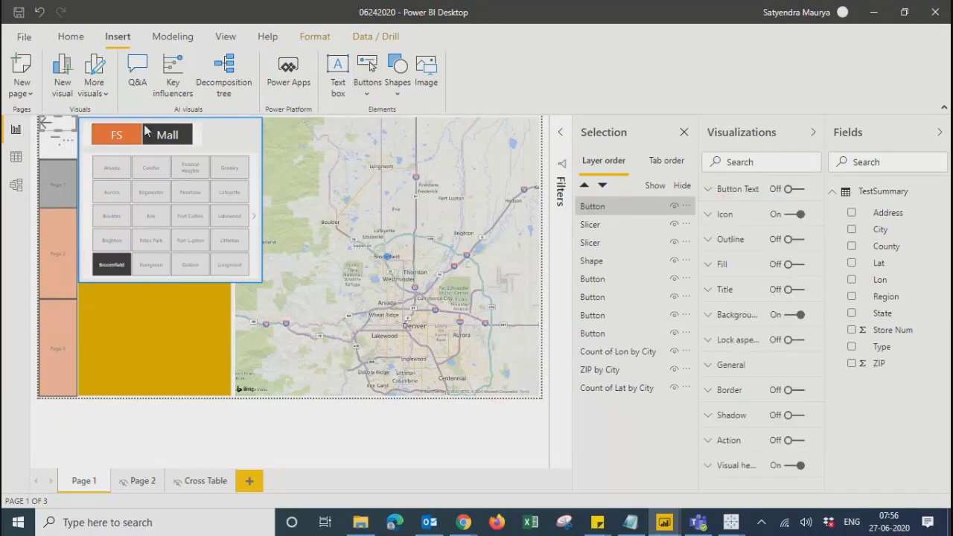
{"action": "left_click_drag", "start_coordinate": [146, 131], "coordinate": [254, 155]}
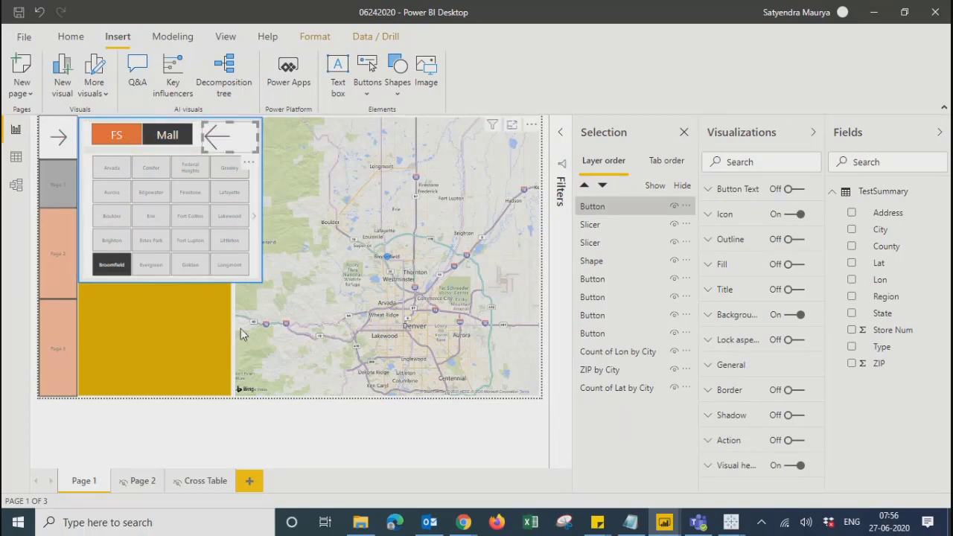
Turn on button text for the new left arrow button and delete the button.
{"action": "left_click", "coordinate": [728, 365]}
{"action": "scroll", "coordinate": [733, 368], "scroll_direction": "down", "scroll_amount": 3}
{"action": "scroll", "coordinate": [737, 364], "scroll_direction": "up", "scroll_amount": 3}
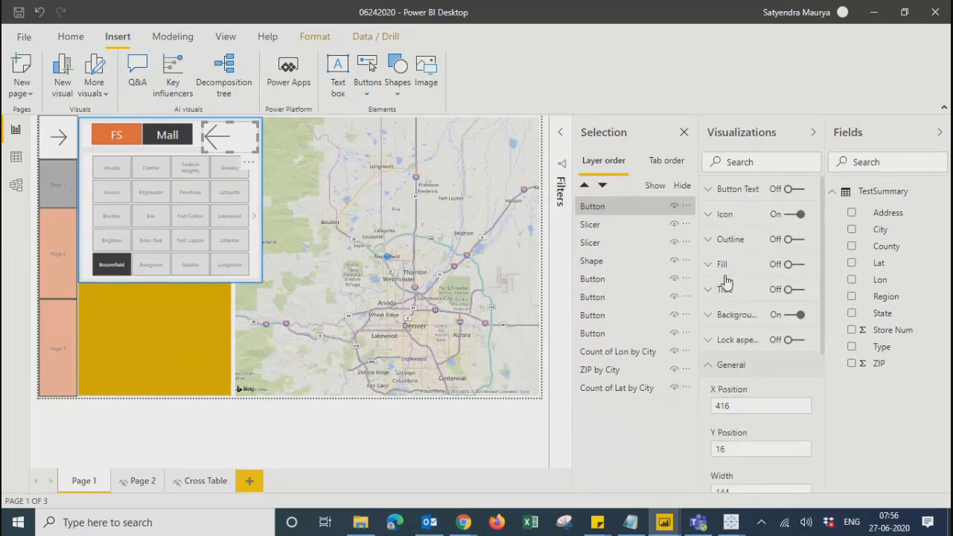
{"action": "left_click", "coordinate": [716, 190]}
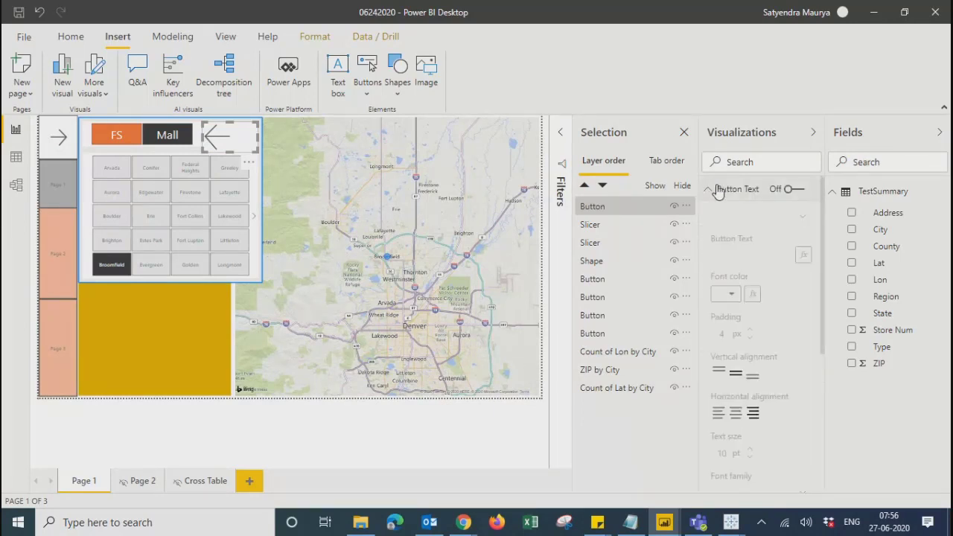
{"action": "left_click", "coordinate": [713, 192]}
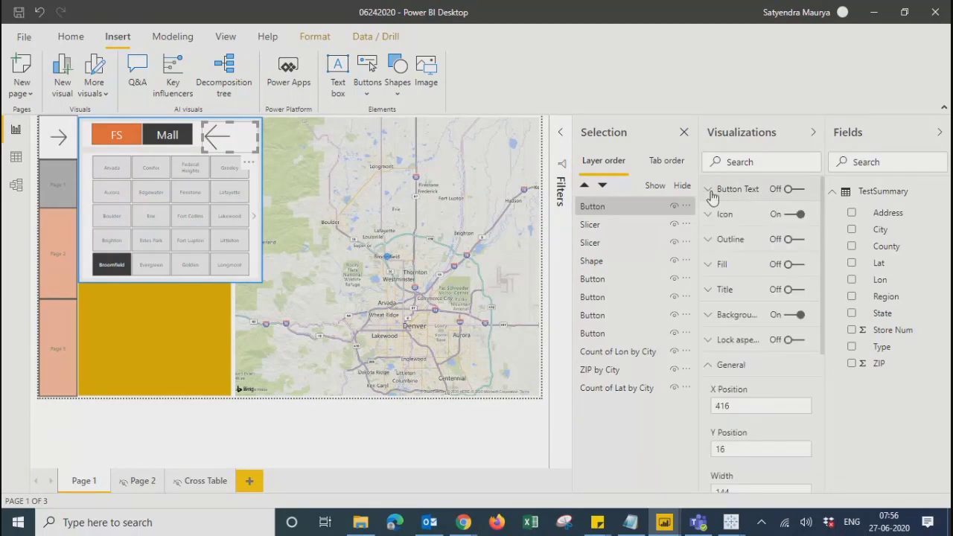
{"action": "left_click", "coordinate": [712, 192]}
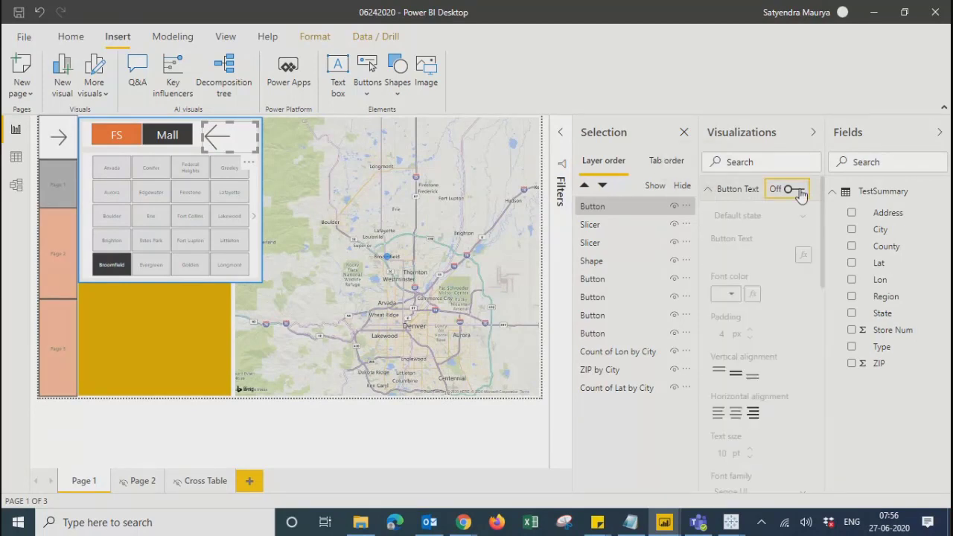
{"action": "left_click", "coordinate": [795, 189]}
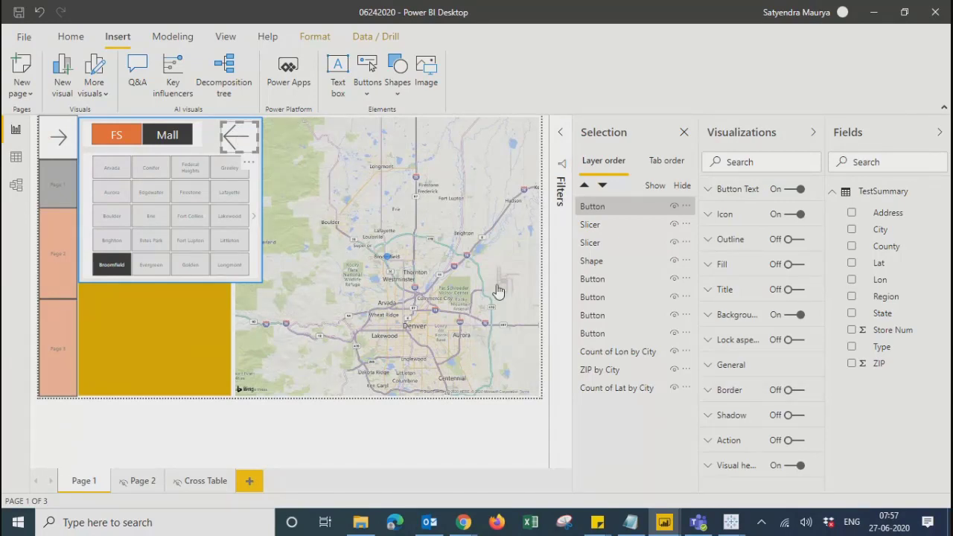
{"action": "key", "text": "Delete"}
Duplicate the right arrow button and fit a smaller copy inside the rectangle beside the FS/Mall slicer.
{"action": "left_click", "coordinate": [58, 136]}
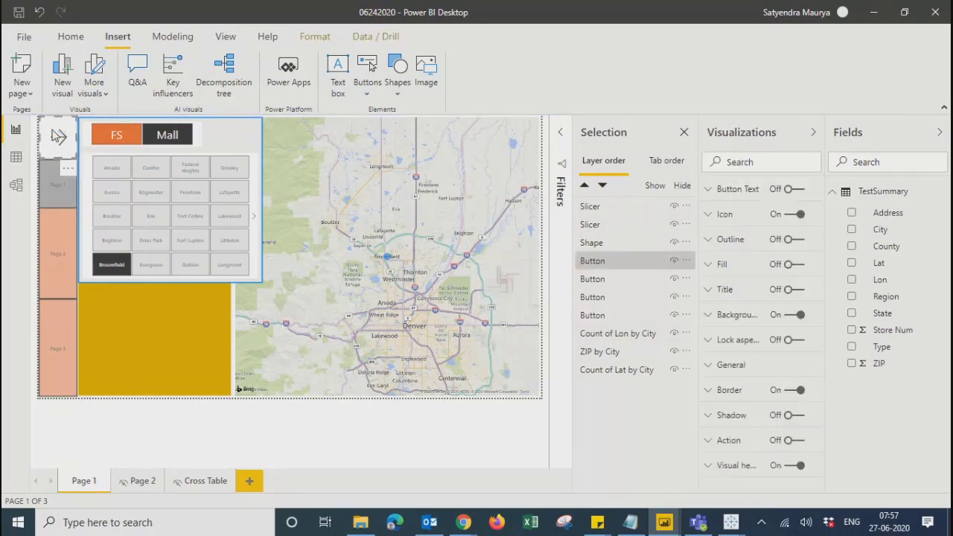
{"action": "key", "text": "ctrl+c"}
{"action": "key", "text": "ctrl+v"}
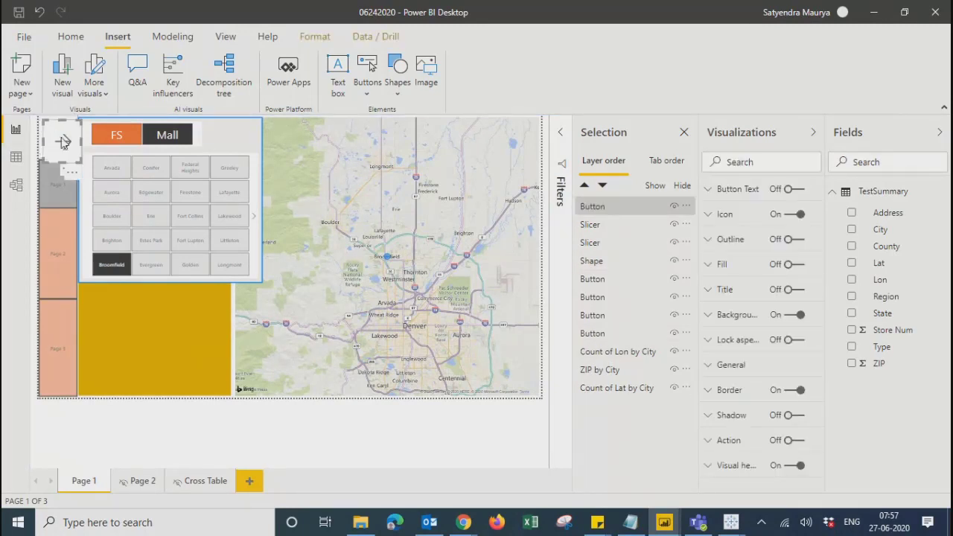
{"action": "left_click_drag", "start_coordinate": [63, 139], "coordinate": [231, 128]}
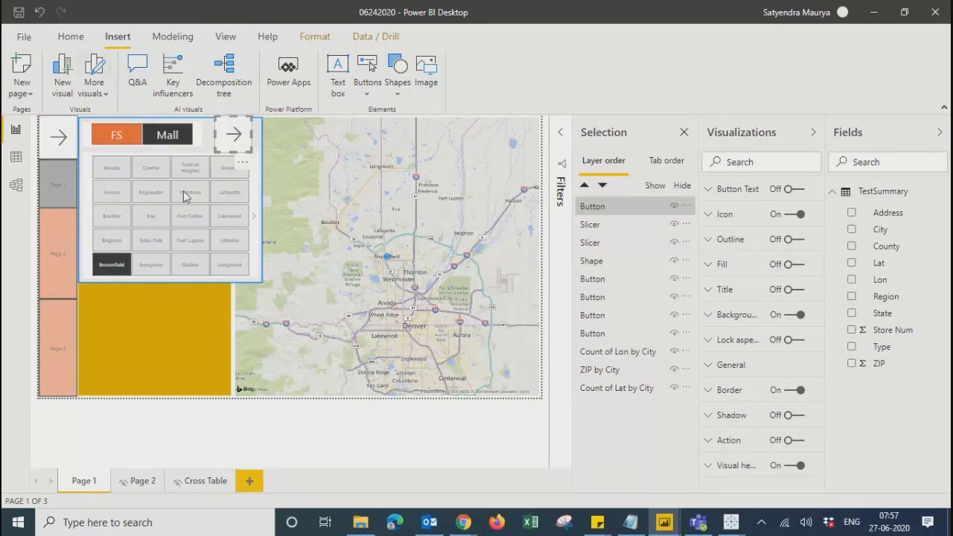
{"action": "left_click_drag", "start_coordinate": [230, 115], "coordinate": [259, 138]}
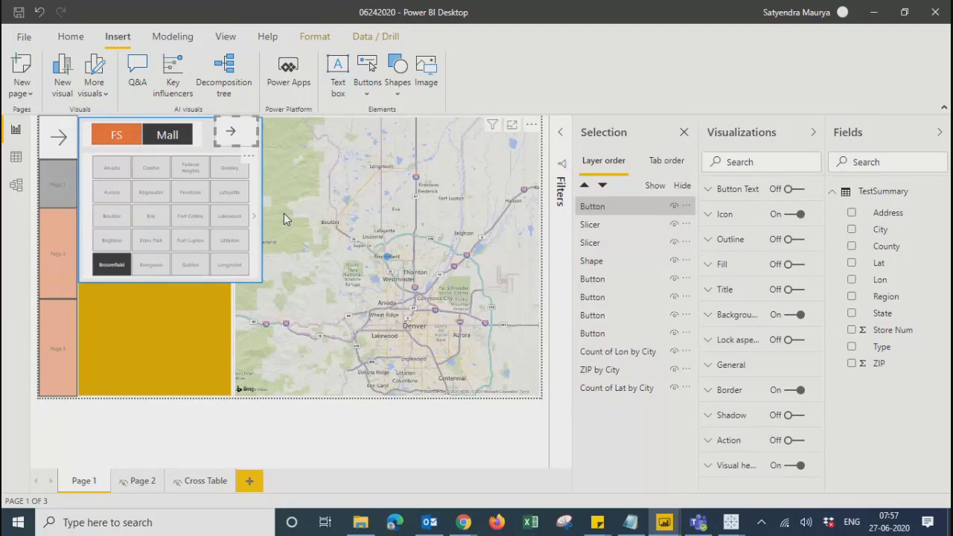
{"action": "key", "text": "Left"}
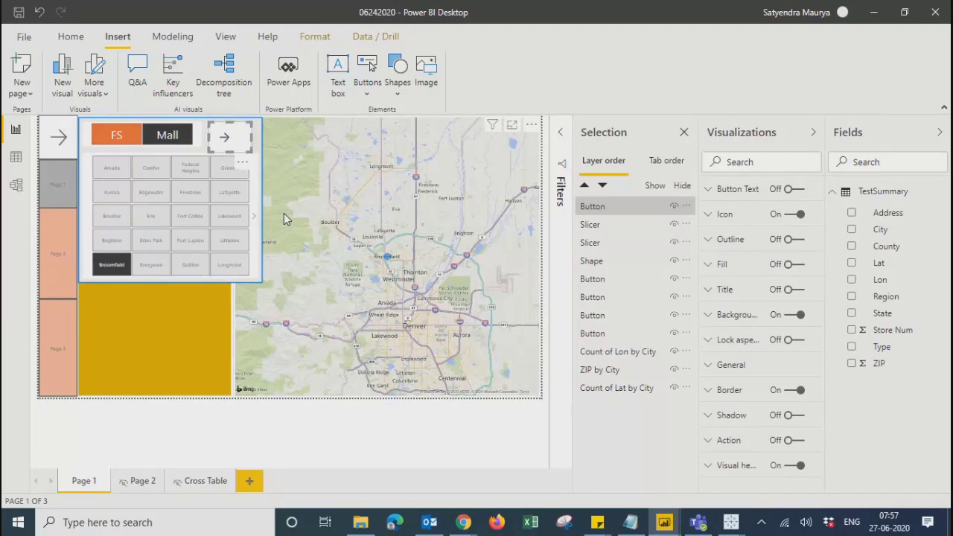
Turn on button text for the copied arrow button and change its icon shape to Left arrow.
{"action": "left_click", "coordinate": [710, 191]}
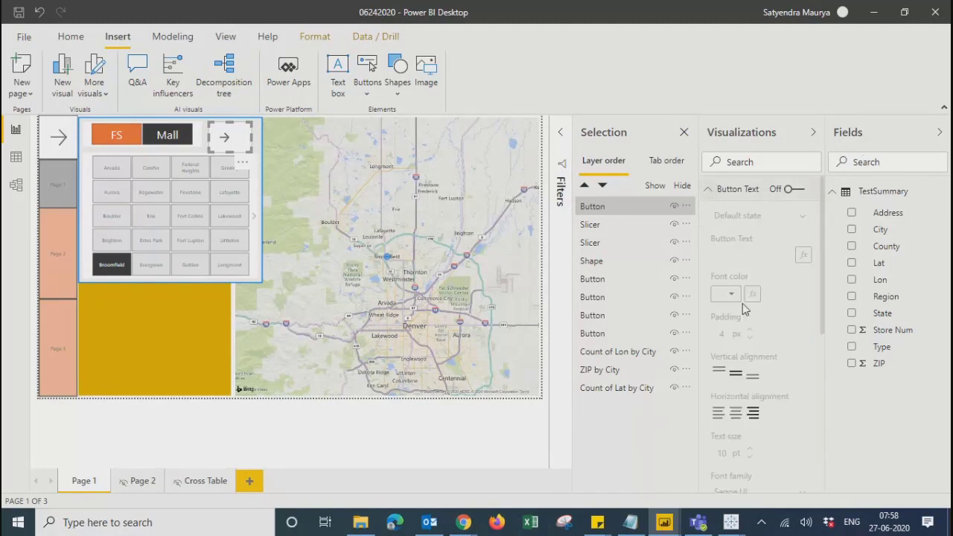
{"action": "left_click", "coordinate": [782, 193]}
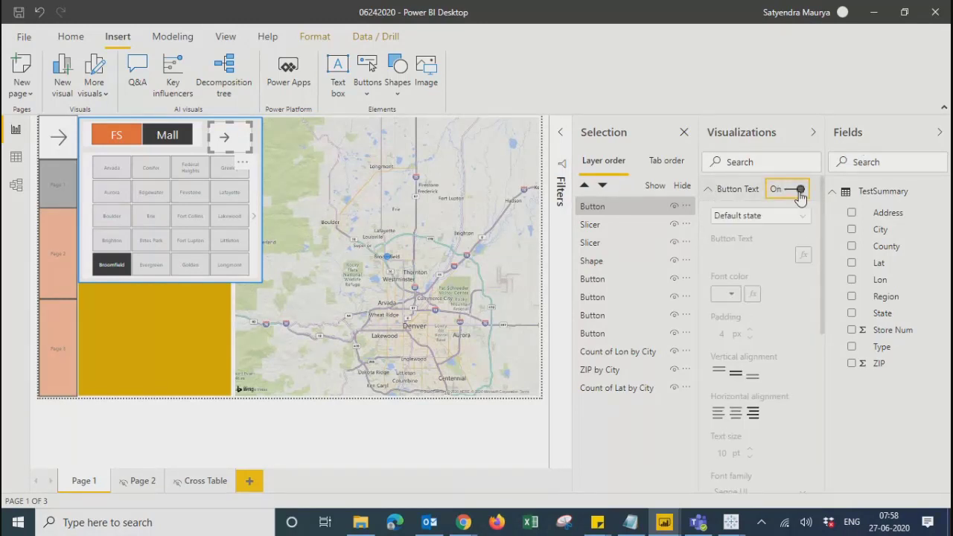
{"action": "left_click", "coordinate": [708, 189]}
{"action": "left_click", "coordinate": [721, 216]}
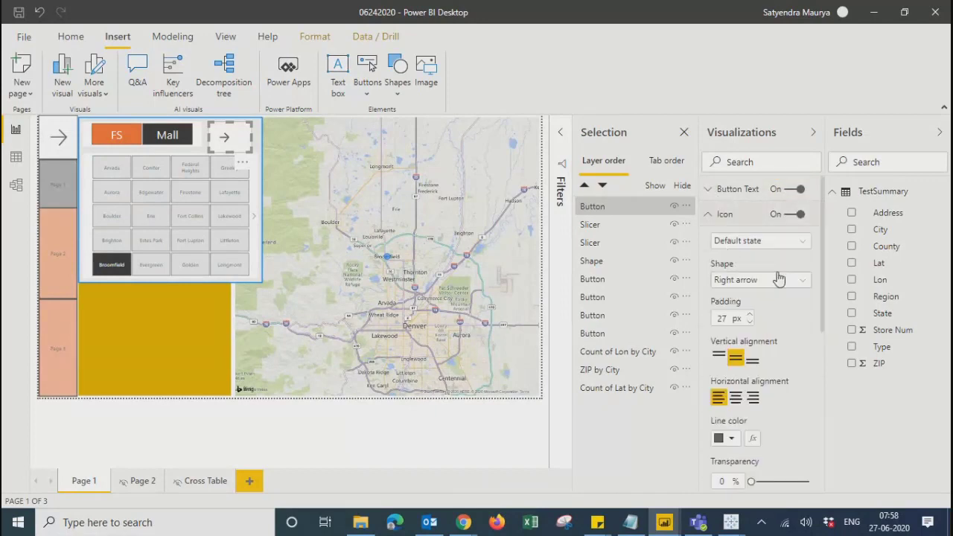
{"action": "left_click", "coordinate": [779, 279]}
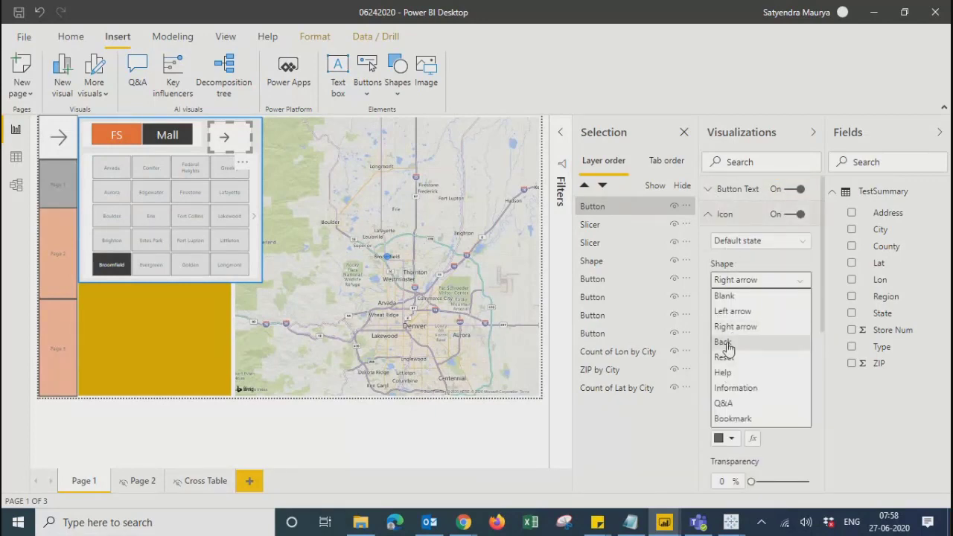
{"action": "left_click", "coordinate": [732, 313]}
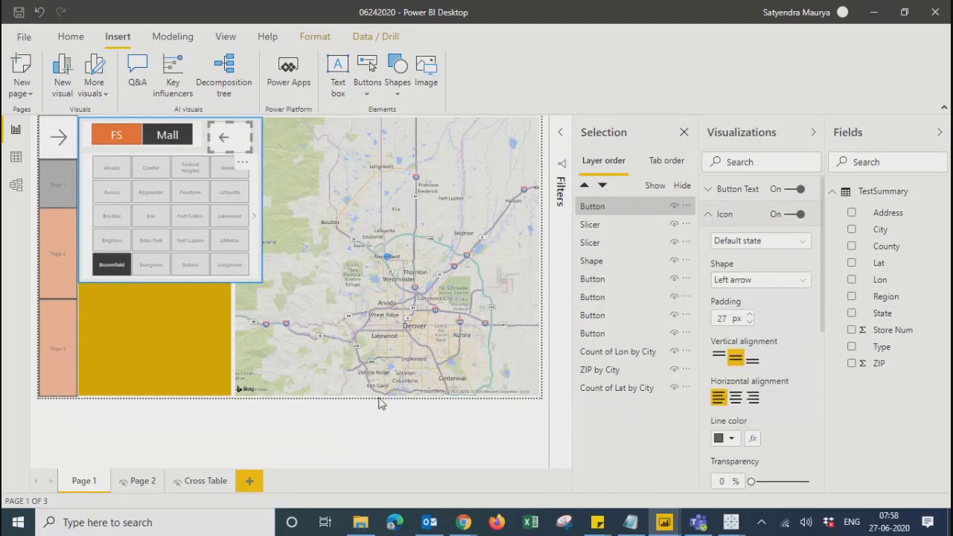
{"action": "left_click", "coordinate": [323, 437]}
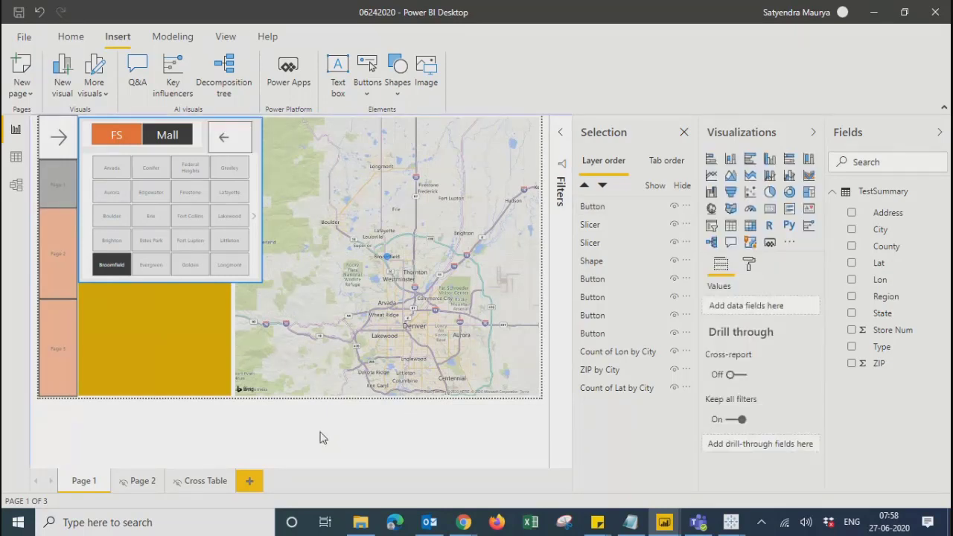
Turn off the border of the left arrow button beside the FS/Mall slicer.
{"action": "left_click", "coordinate": [236, 141]}
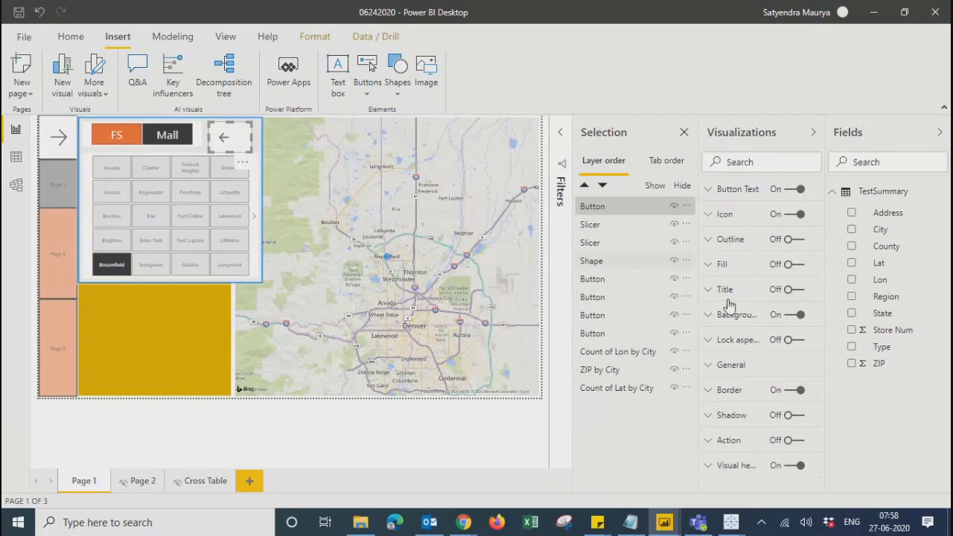
{"action": "left_click", "coordinate": [789, 390]}
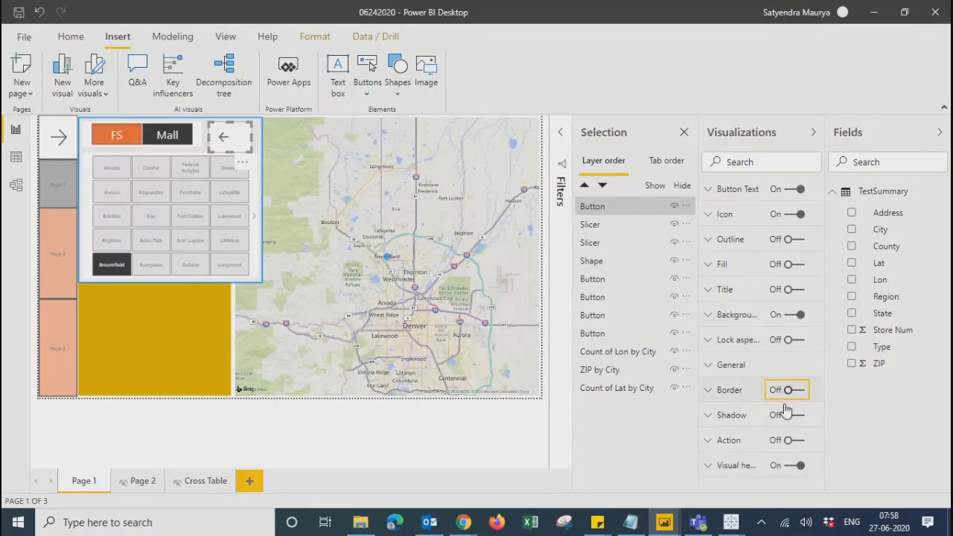
{"action": "left_click", "coordinate": [431, 443]}
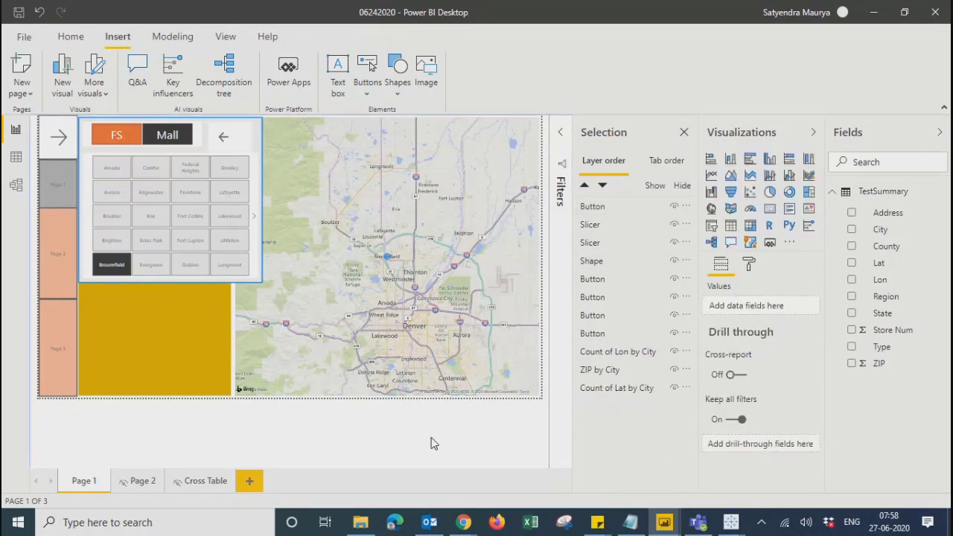
Reduce the left arrow icon's padding to 18 px and narrow the button to a roughly square shape.
{"action": "left_click", "coordinate": [241, 149]}
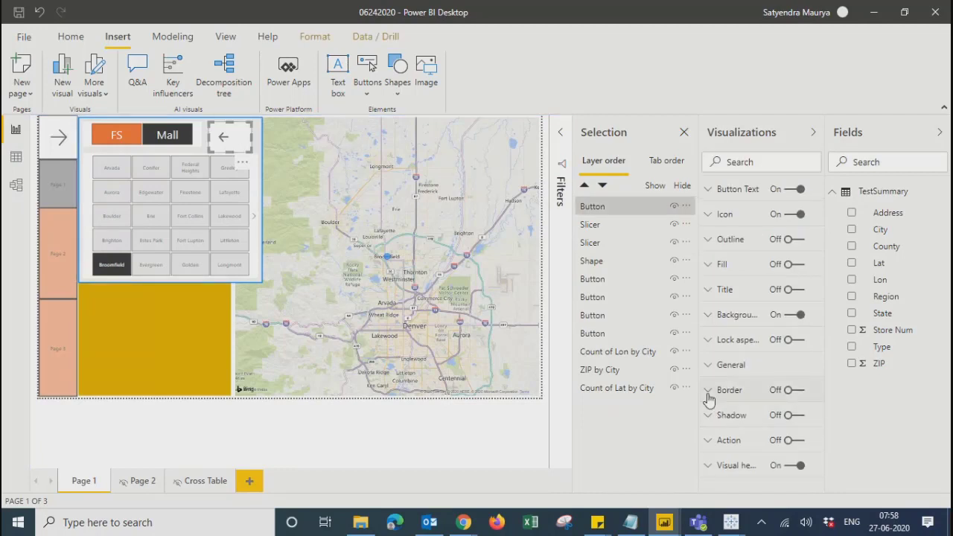
{"action": "left_click", "coordinate": [720, 199]}
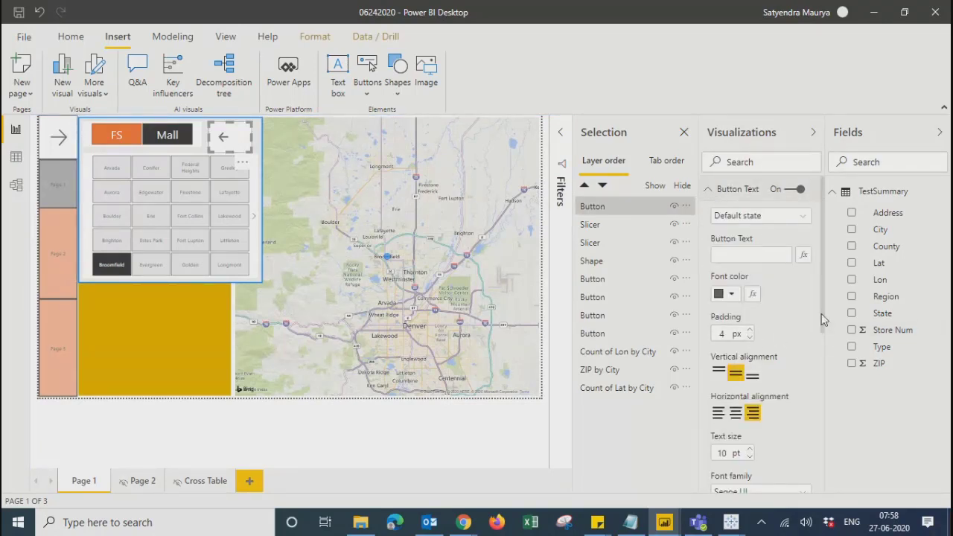
{"action": "scroll", "coordinate": [821, 313], "scroll_direction": "down", "scroll_amount": 3}
{"action": "scroll", "coordinate": [821, 313], "scroll_direction": "up", "scroll_amount": 3}
{"action": "left_click", "coordinate": [713, 194]}
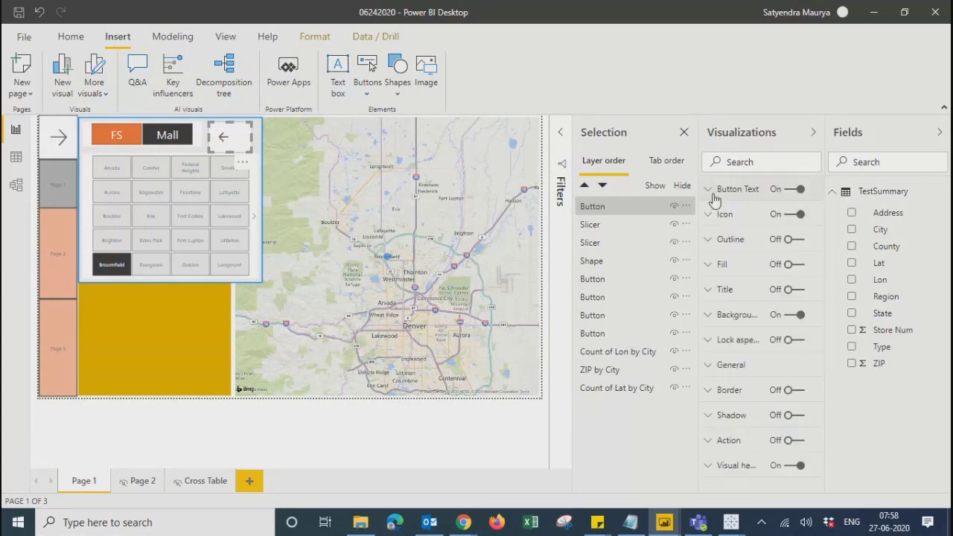
{"action": "left_click", "coordinate": [708, 215]}
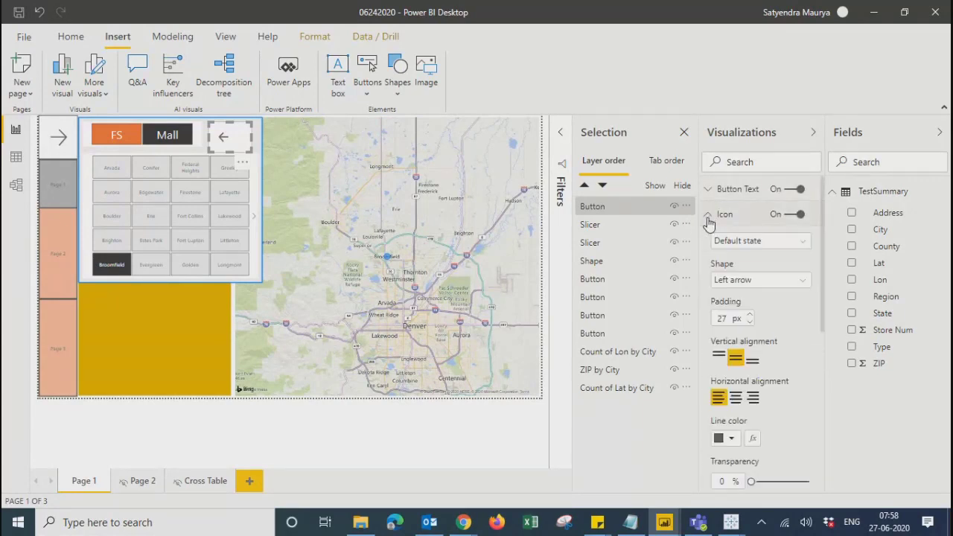
{"action": "left_click", "coordinate": [748, 322]}
{"action": "left_click_drag", "start_coordinate": [748, 322], "coordinate": [748, 322]}
{"action": "left_click_drag", "start_coordinate": [252, 143], "coordinate": [245, 144]}
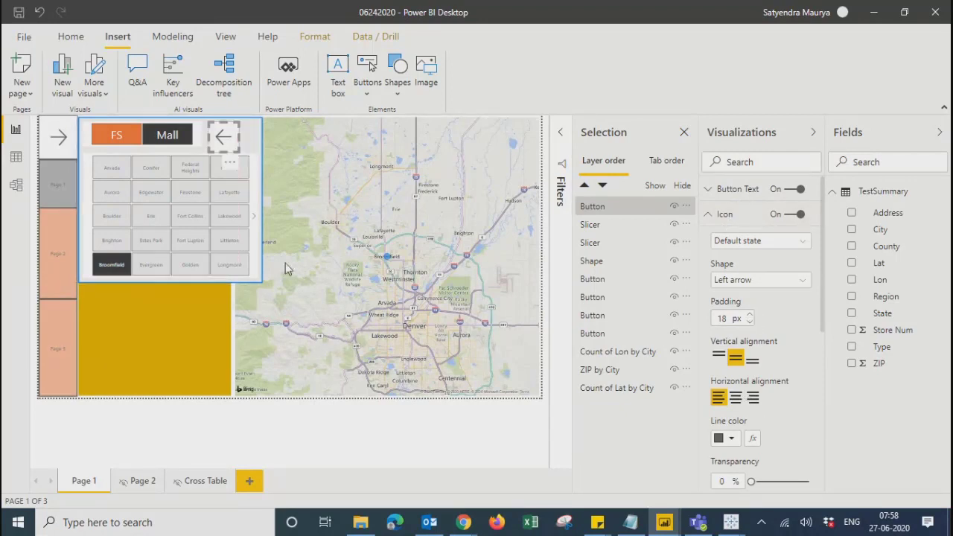
Set the left arrow icon's padding to 15 px and shift the button slightly away from the FS/Mall slicer.
{"action": "key", "text": "Up"}
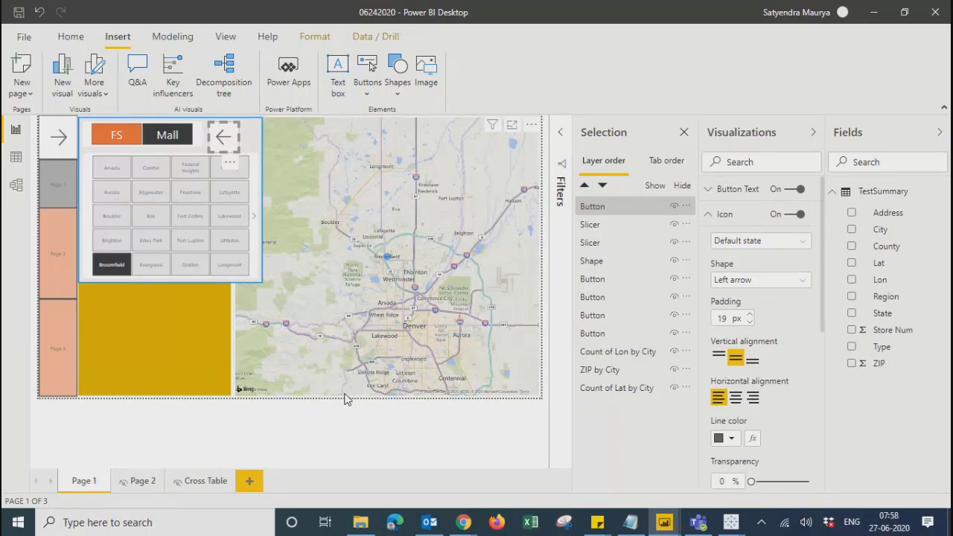
{"action": "key", "text": "Down"}
{"action": "key", "text": "Down"}
{"action": "key", "text": "Down"}
{"action": "key", "text": "Down"}
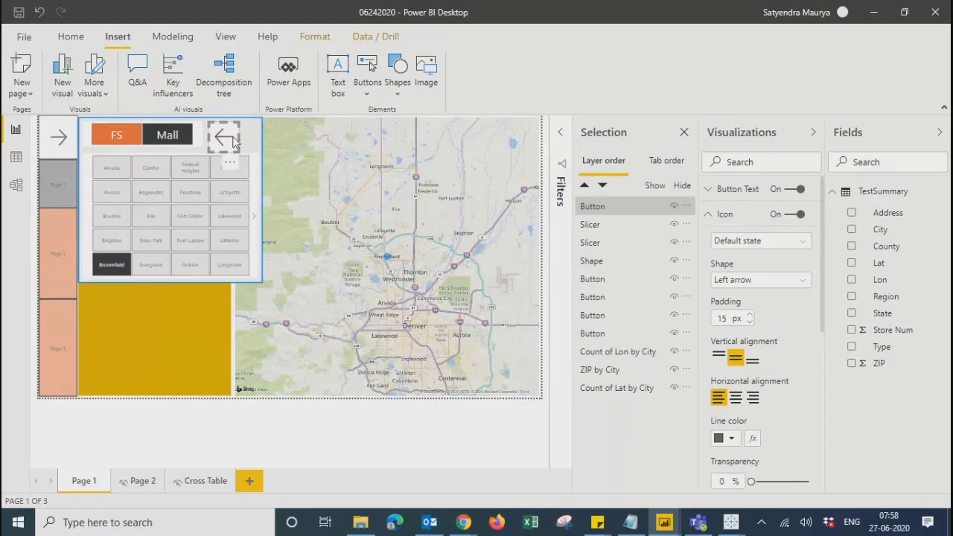
{"action": "left_click_drag", "start_coordinate": [232, 135], "coordinate": [237, 136]}
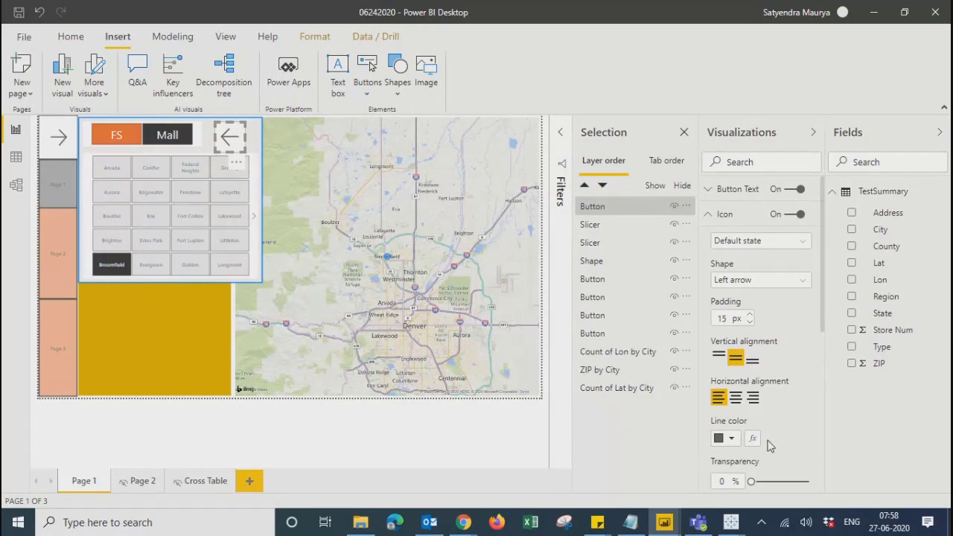
{"action": "left_click", "coordinate": [707, 192]}
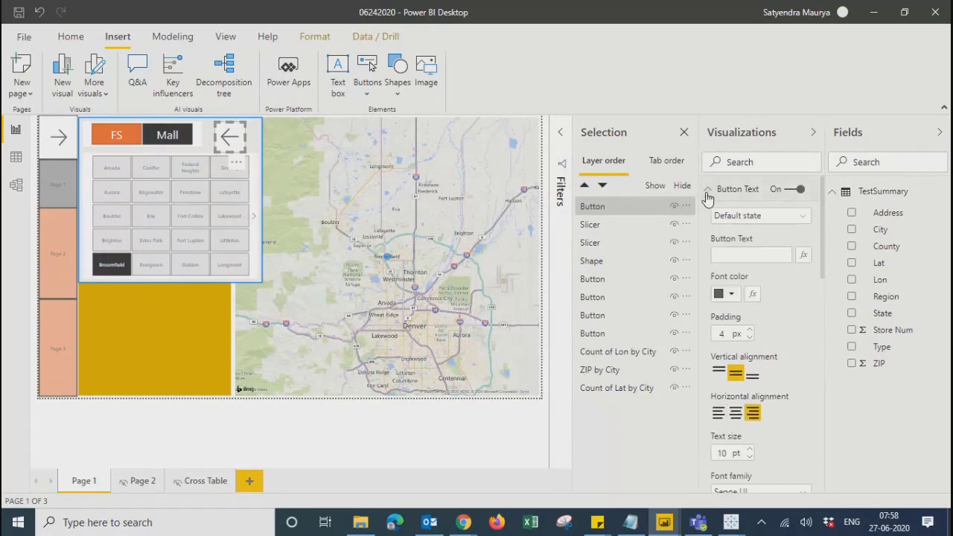
{"action": "left_click", "coordinate": [386, 445]}
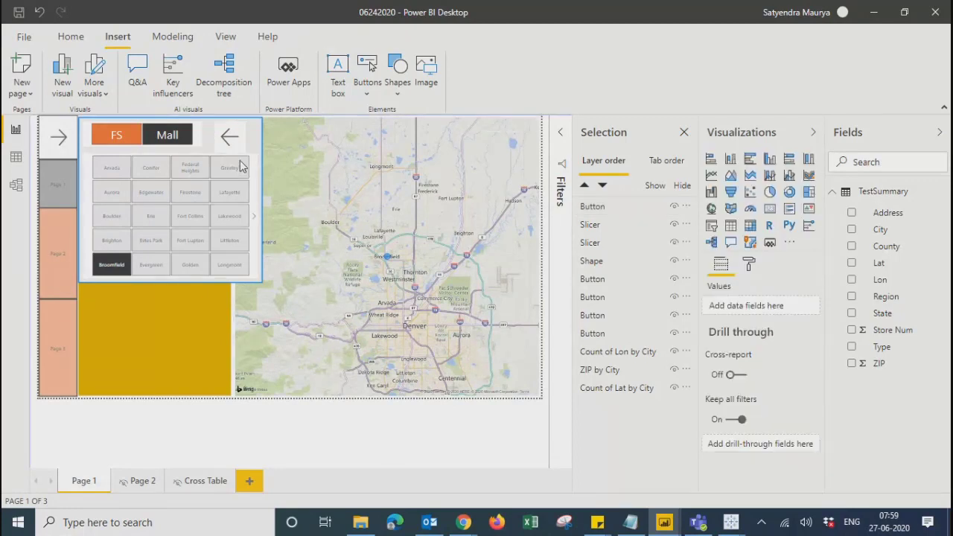
Change the fill color of the rectangle behind the slicers to white.
{"action": "left_click", "coordinate": [253, 132]}
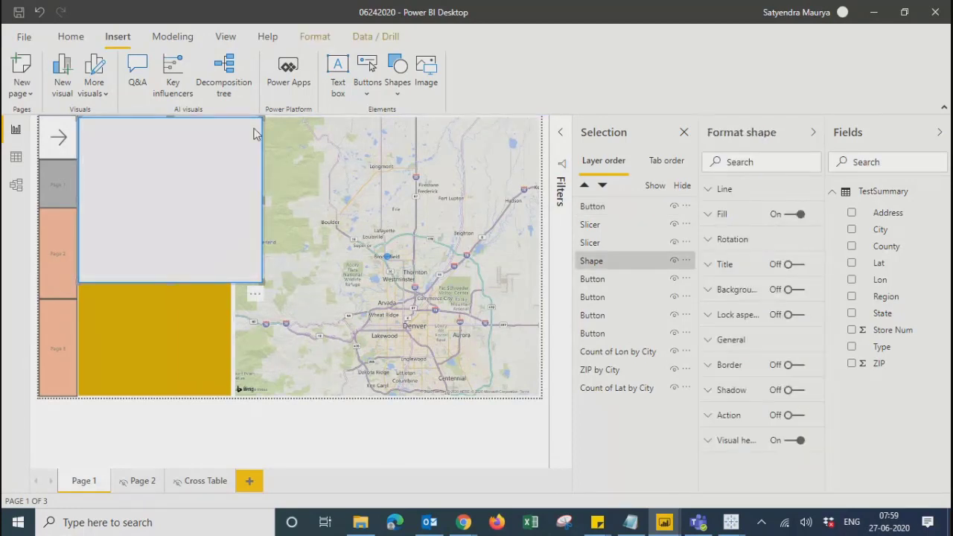
{"action": "left_click", "coordinate": [711, 215]}
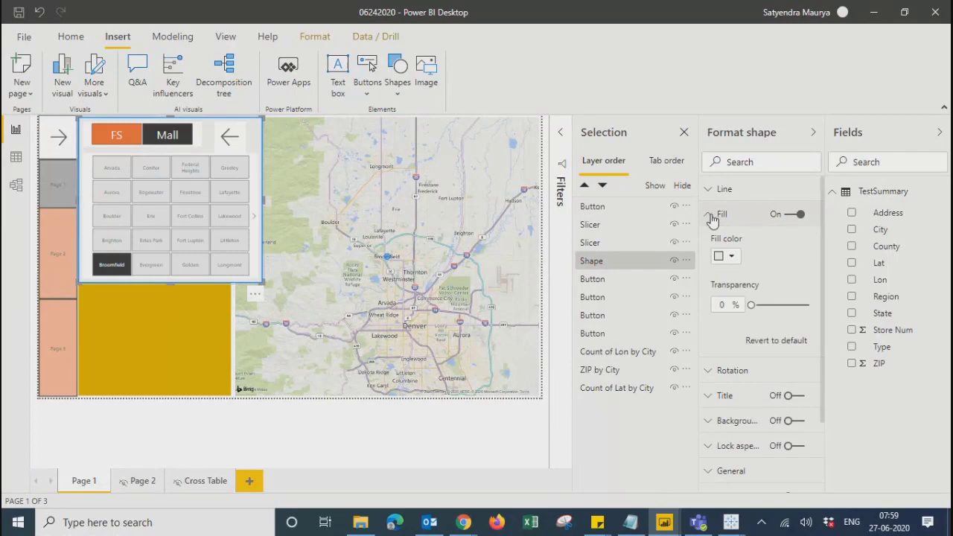
{"action": "left_click", "coordinate": [730, 258]}
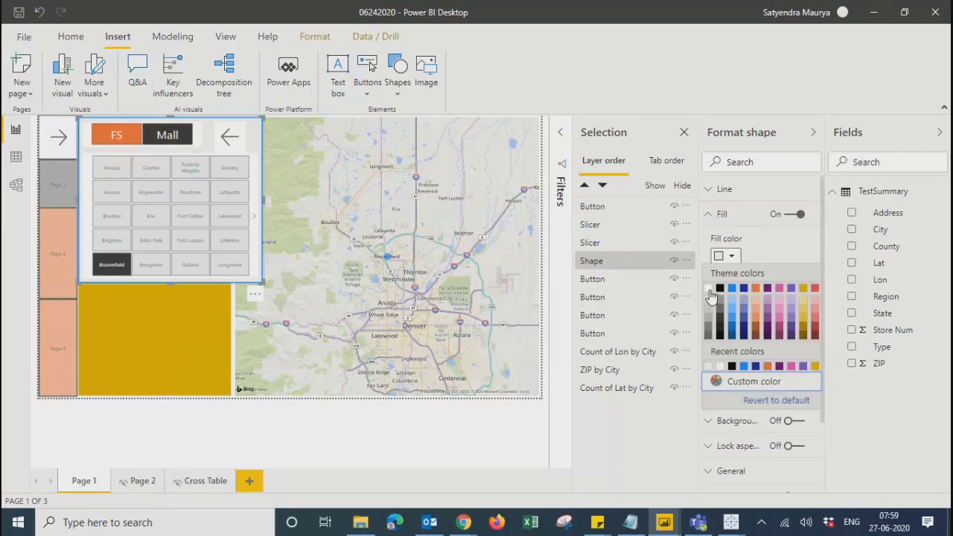
{"action": "left_click", "coordinate": [708, 292]}
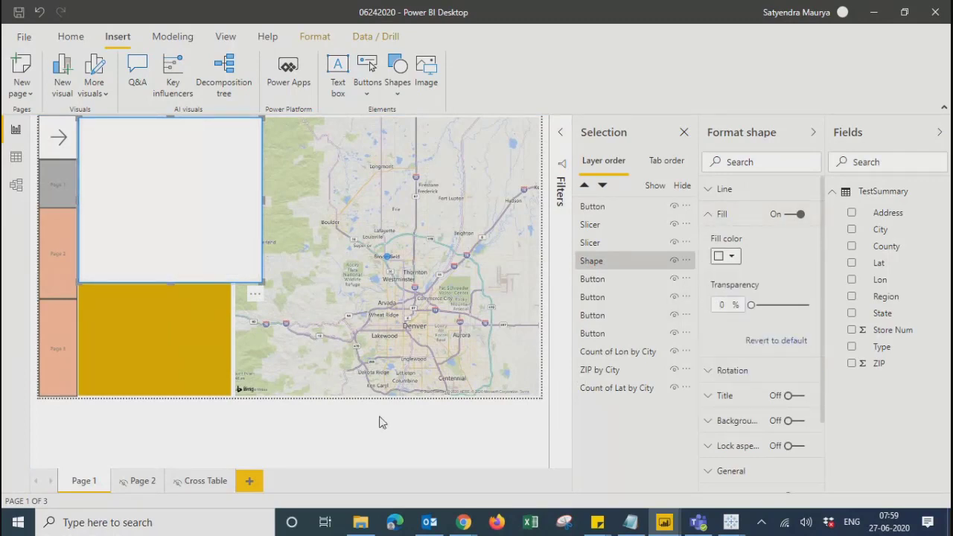
{"action": "left_click", "coordinate": [333, 446]}
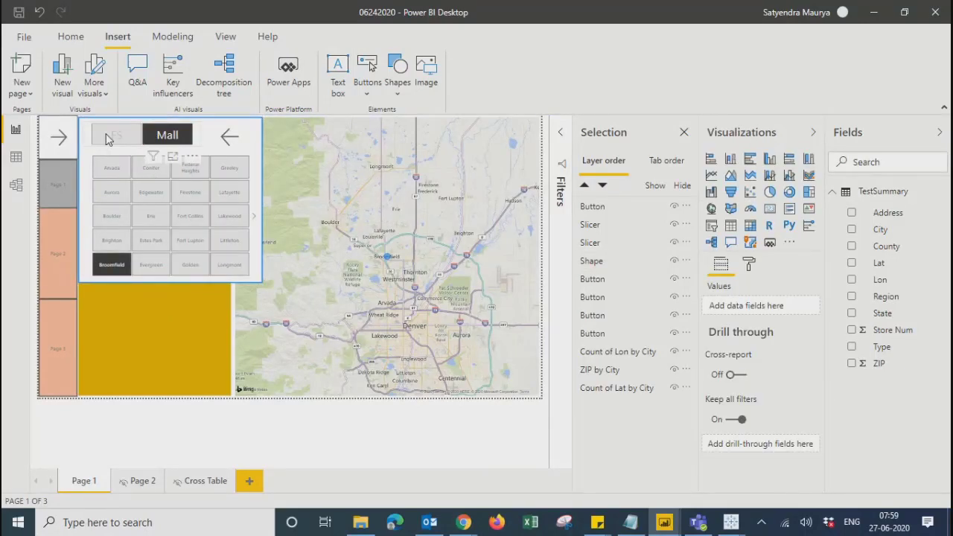
Select FS in the FS/Mall slicer and widen the slicer up to the left arrow button.
{"action": "left_click", "coordinate": [201, 141]}
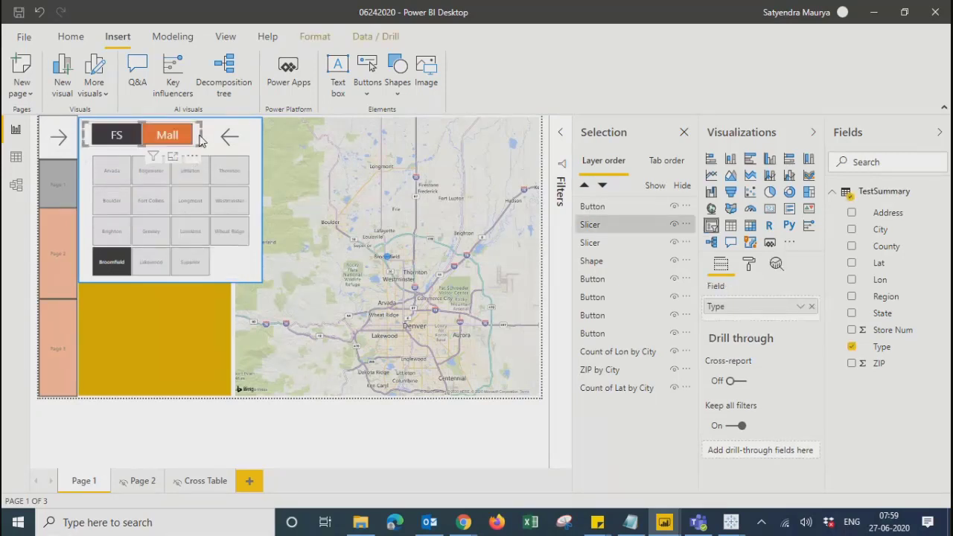
{"action": "left_click_drag", "start_coordinate": [209, 138], "coordinate": [213, 158]}
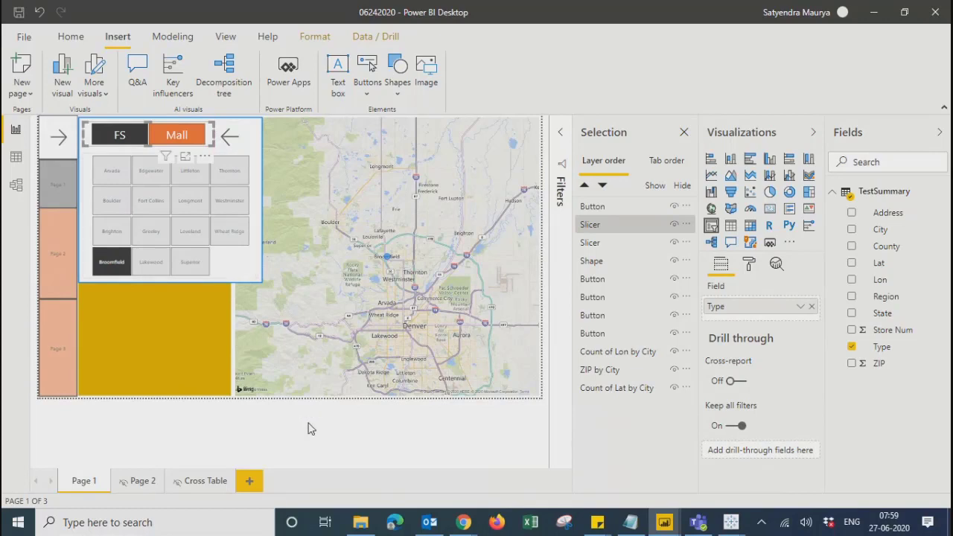
{"action": "left_click", "coordinate": [283, 450]}
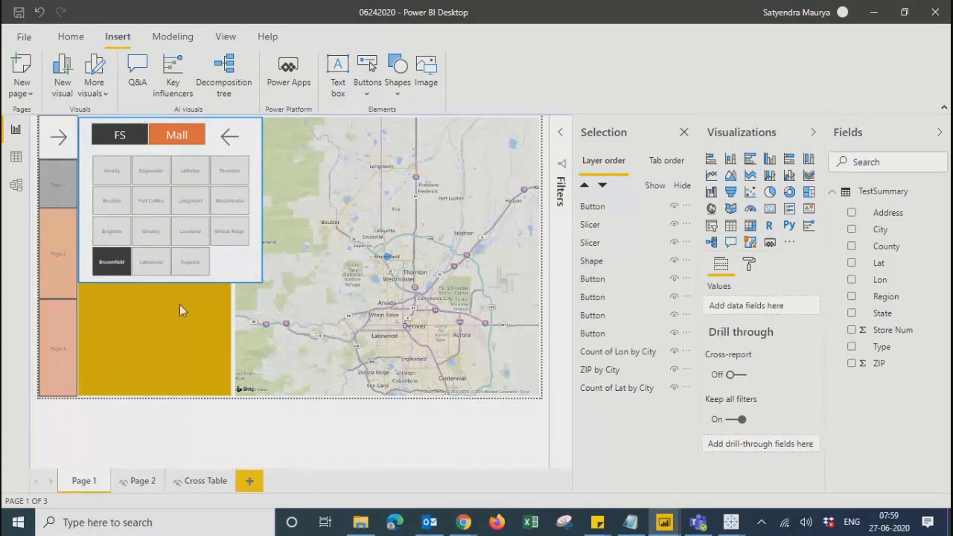
Change the line color of the rectangle behind the slicers to white.
{"action": "left_click", "coordinate": [260, 284]}
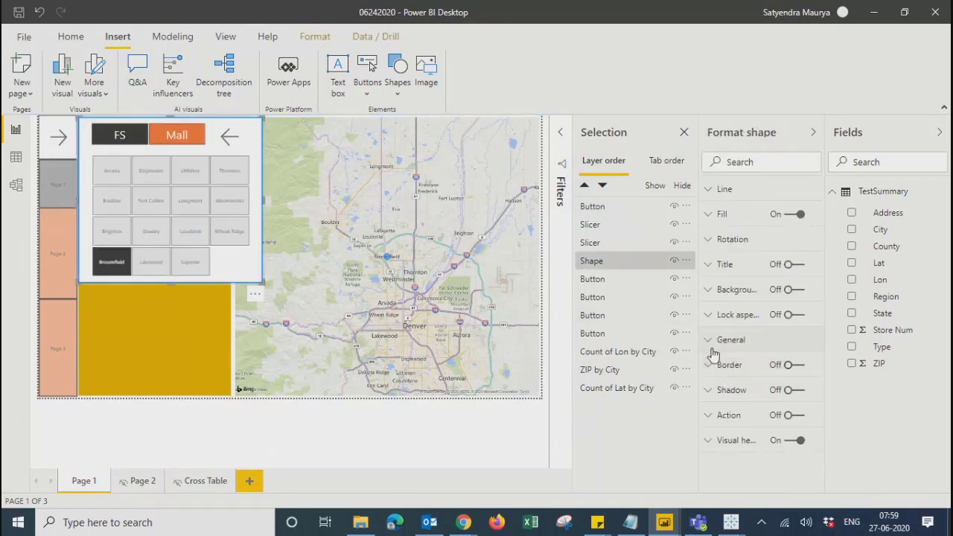
{"action": "left_click", "coordinate": [359, 458]}
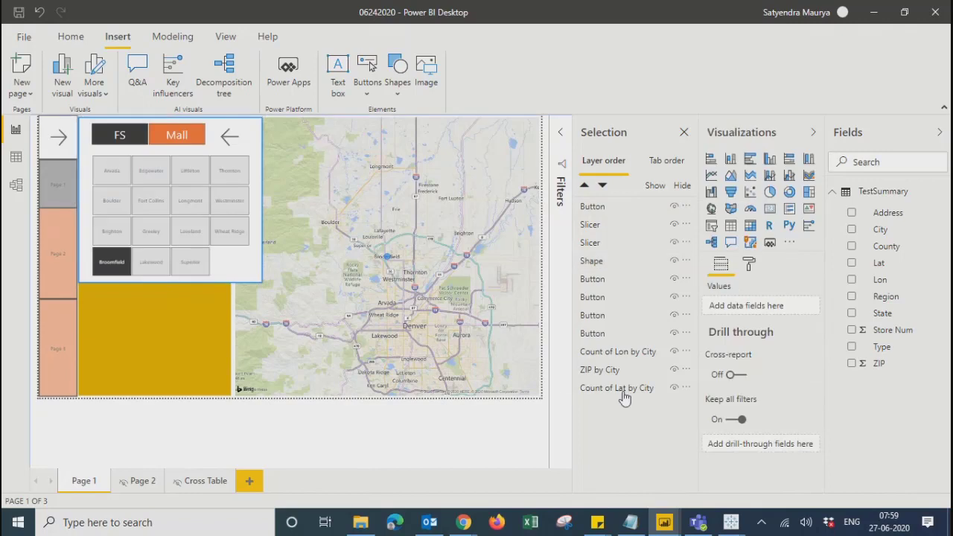
{"action": "left_click", "coordinate": [252, 141]}
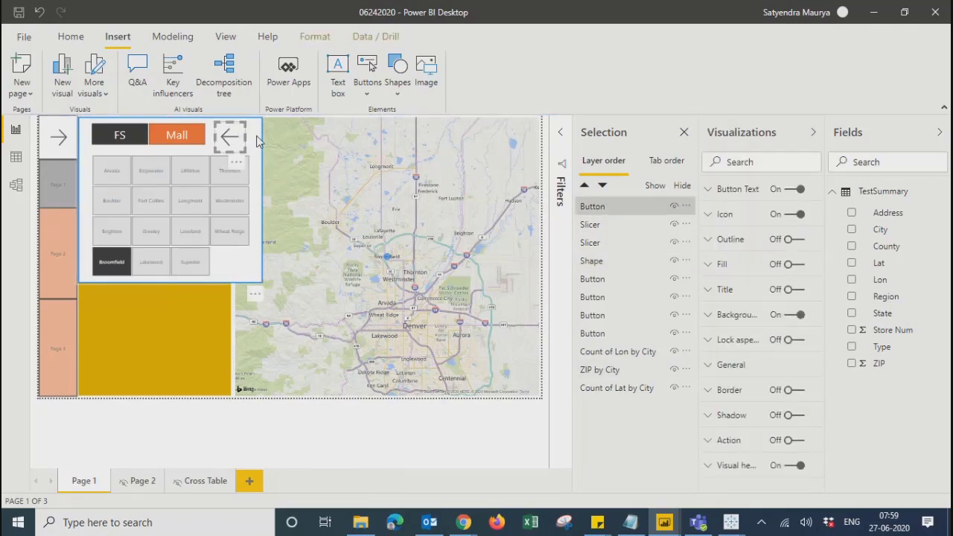
{"action": "left_click", "coordinate": [257, 141]}
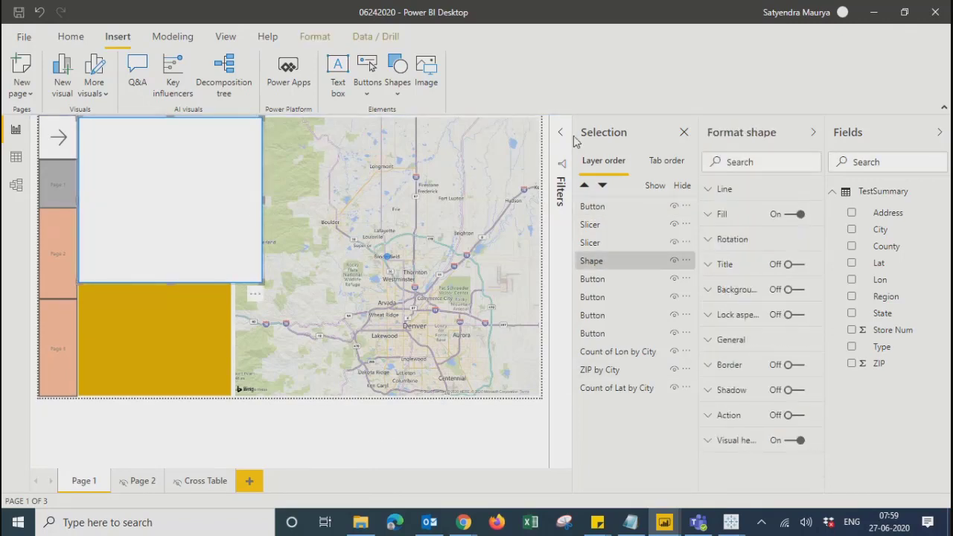
{"action": "left_click", "coordinate": [712, 191]}
{"action": "left_click", "coordinate": [731, 232]}
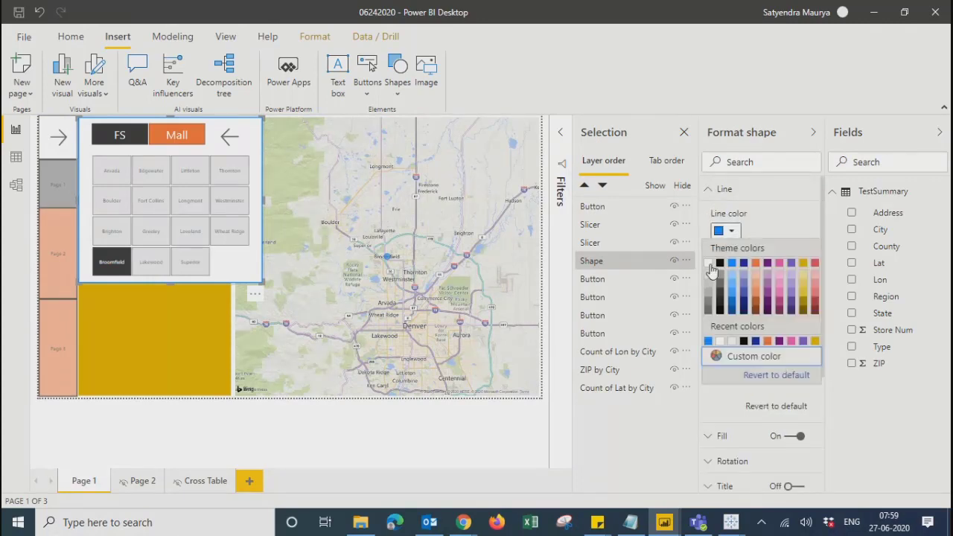
{"action": "left_click", "coordinate": [709, 264]}
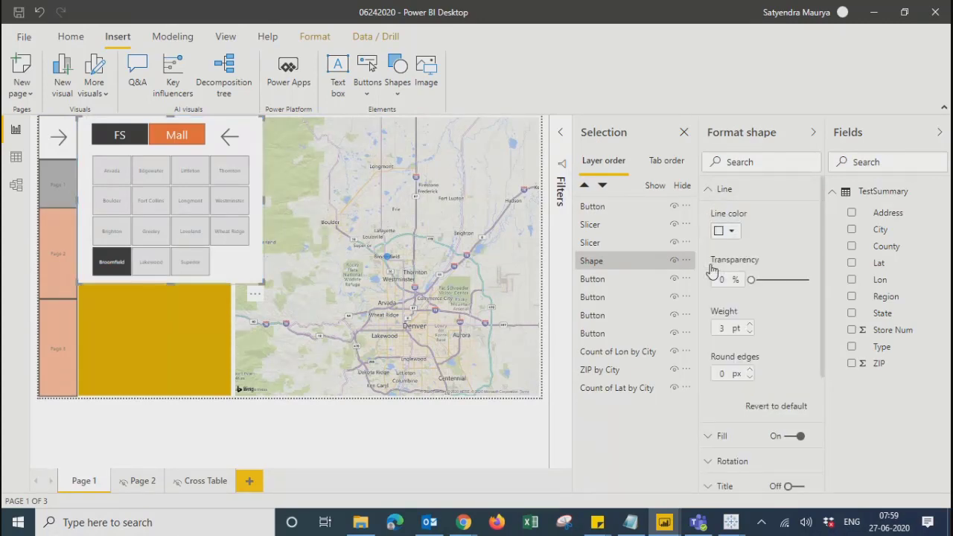
{"action": "left_click", "coordinate": [293, 444]}
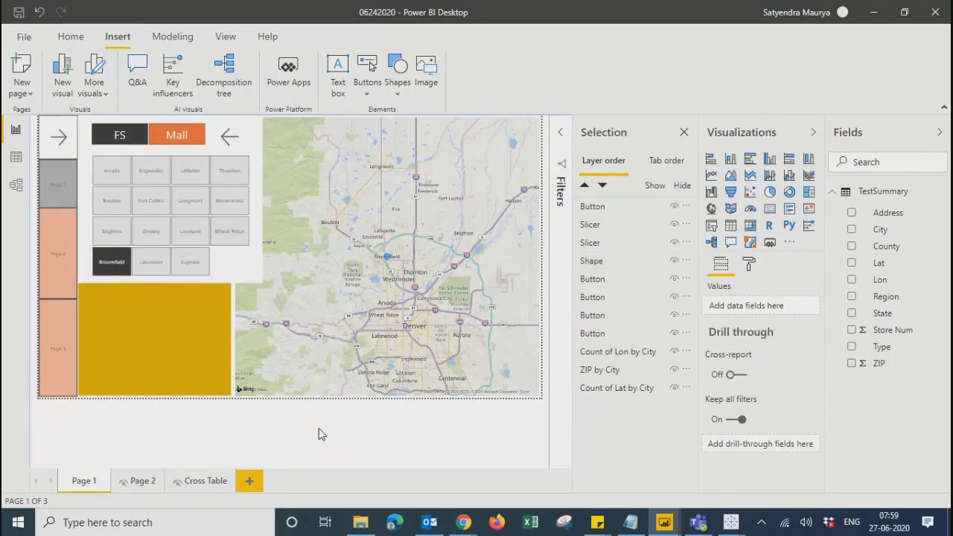
Group the left arrow button, both slicers and the white rectangle behind them into one group.
{"action": "left_click", "coordinate": [259, 280]}
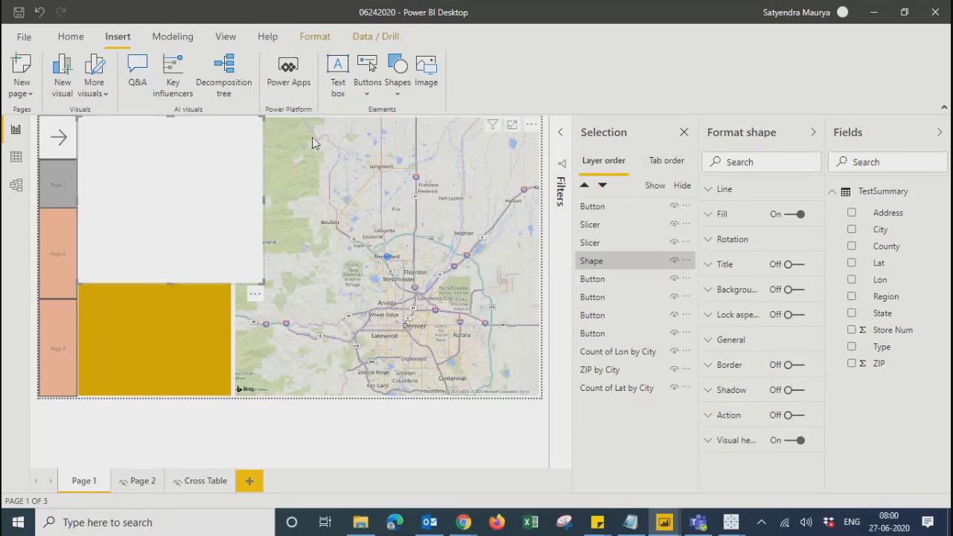
{"action": "left_click", "coordinate": [592, 210]}
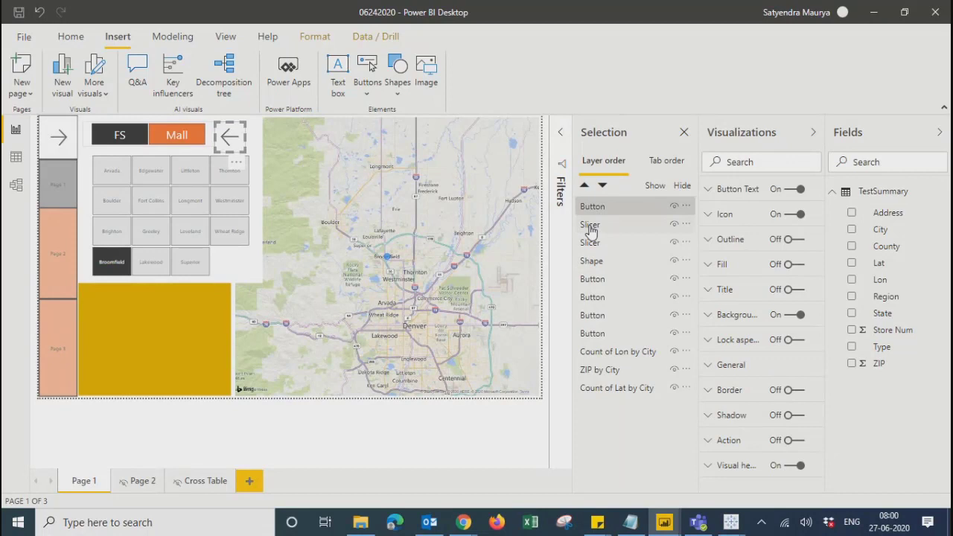
{"action": "left_click", "coordinate": [591, 229], "text": "ctrl"}
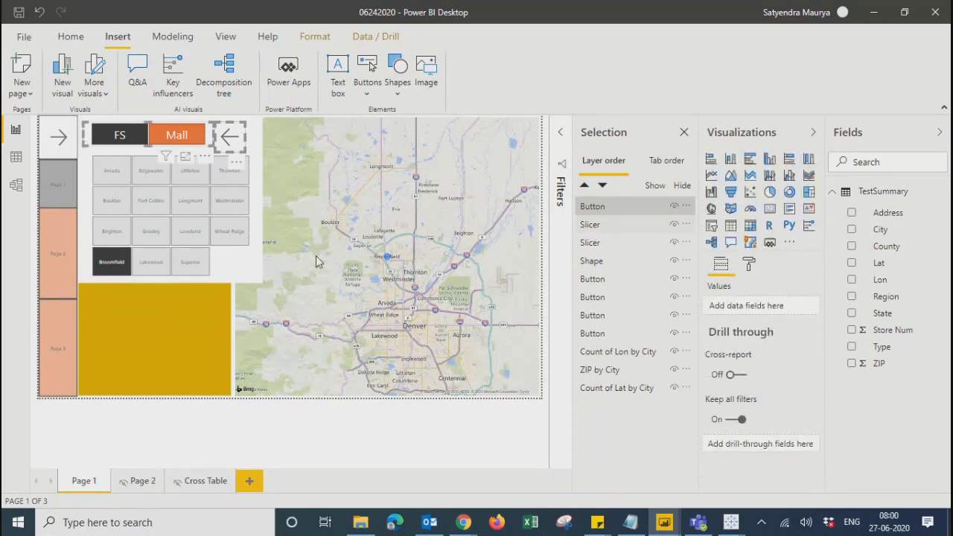
{"action": "left_click", "coordinate": [590, 244], "text": "ctrl"}
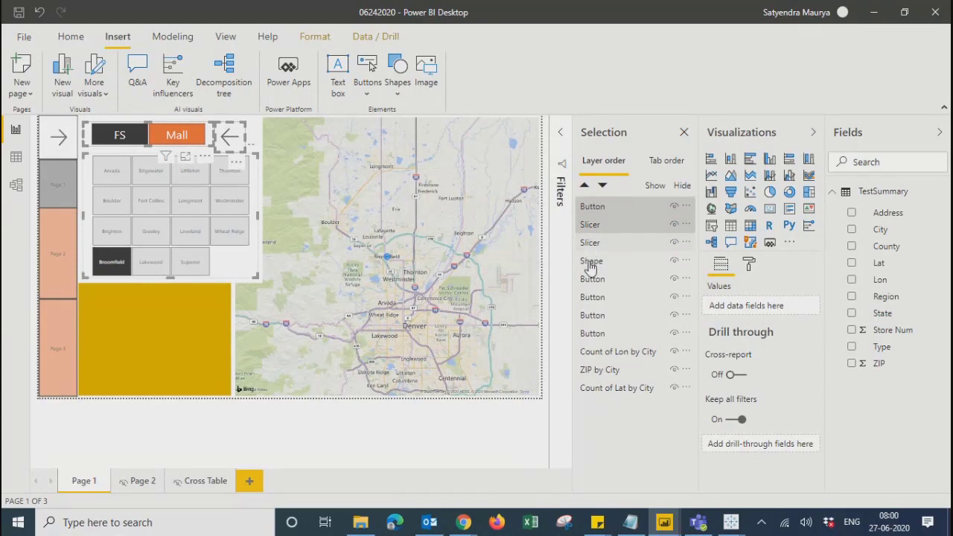
{"action": "left_click", "coordinate": [591, 261], "text": "ctrl"}
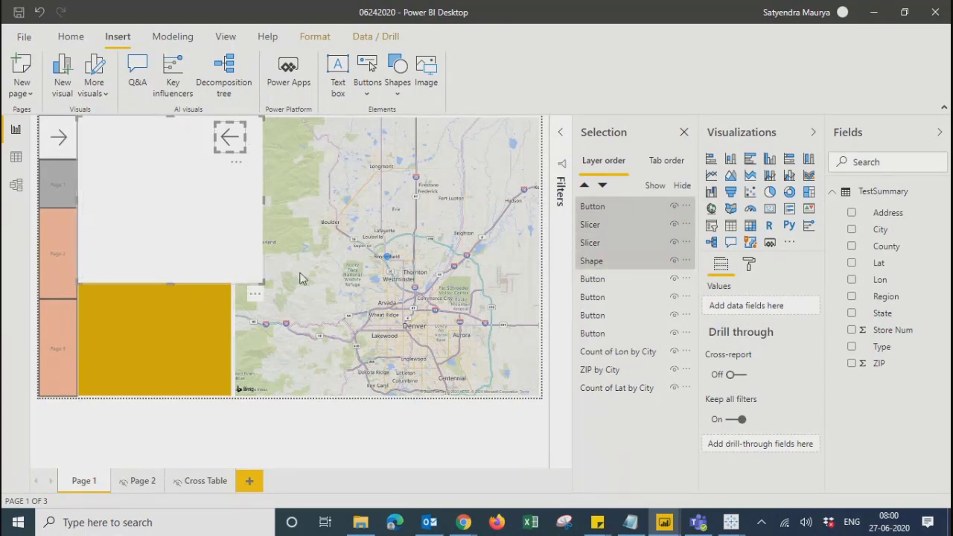
{"action": "right_click", "coordinate": [228, 260]}
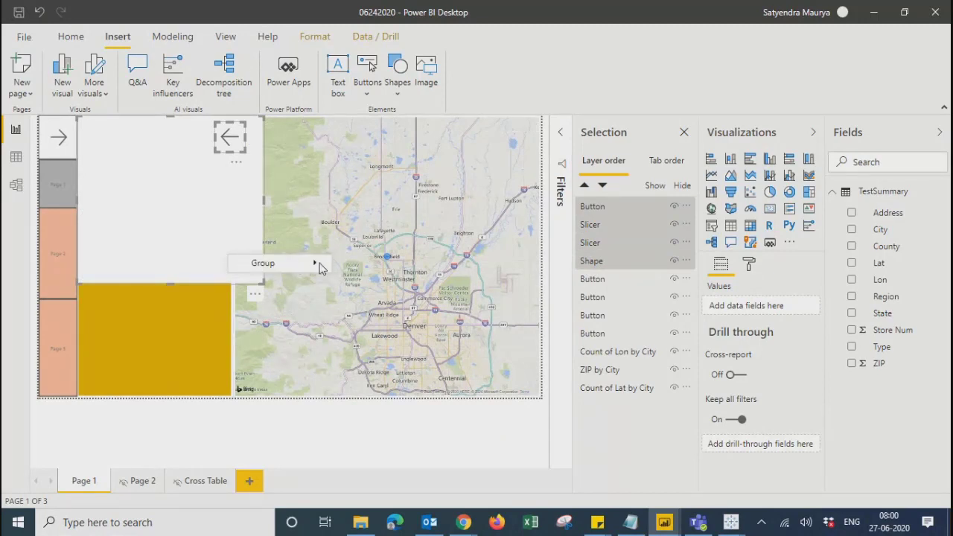
{"action": "mouse_move", "coordinate": [320, 267]}
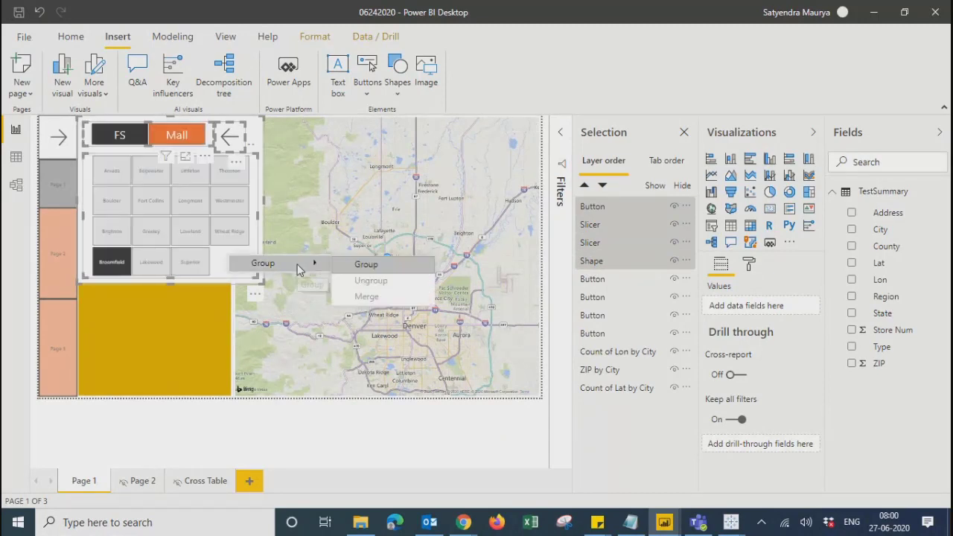
{"action": "left_click", "coordinate": [362, 266]}
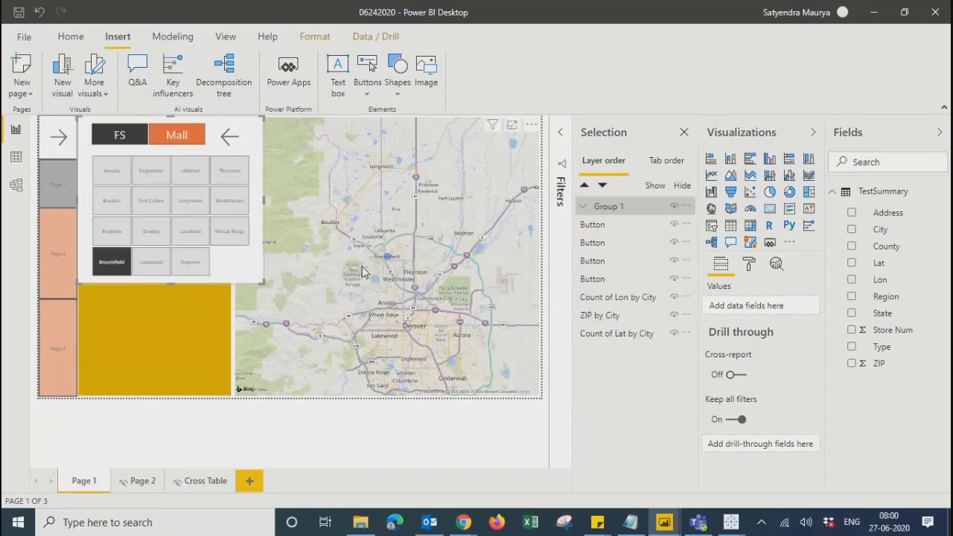
Check which objects the new group contains and test hiding and showing it on the page.
{"action": "left_click", "coordinate": [585, 209]}
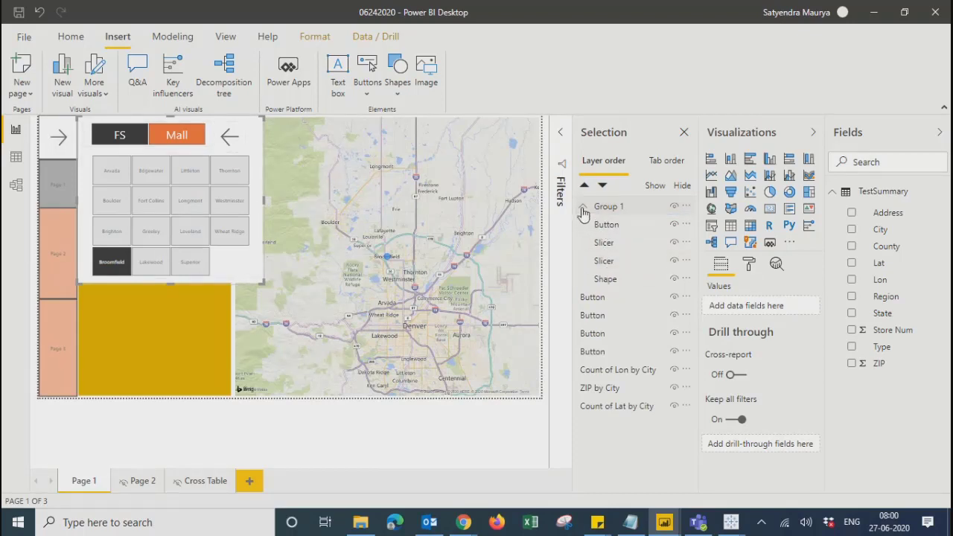
{"action": "left_click", "coordinate": [612, 214]}
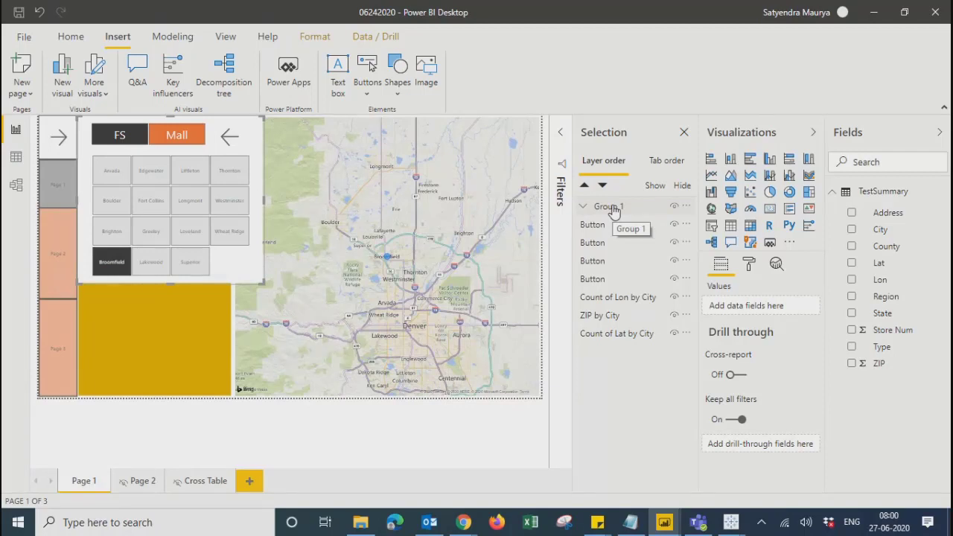
{"action": "left_click", "coordinate": [674, 210]}
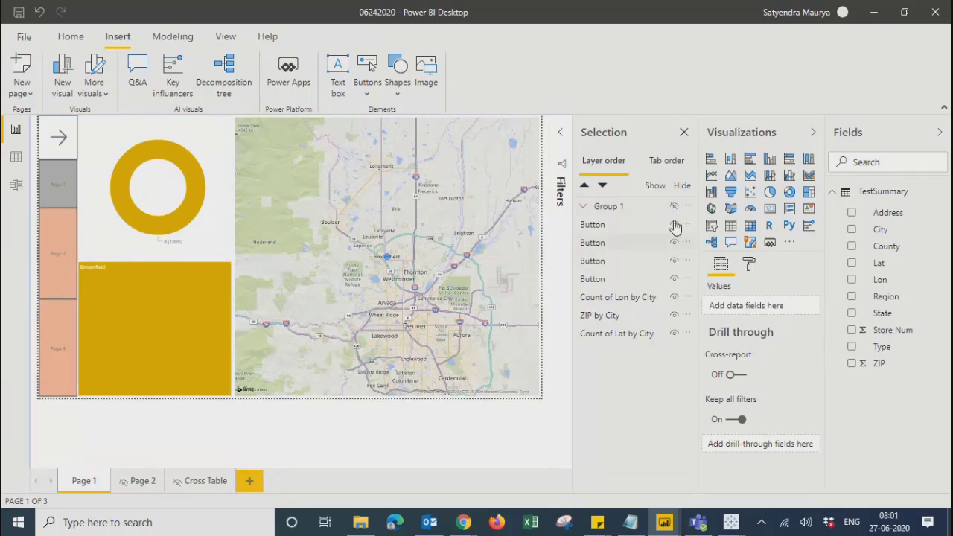
{"action": "left_click", "coordinate": [675, 210]}
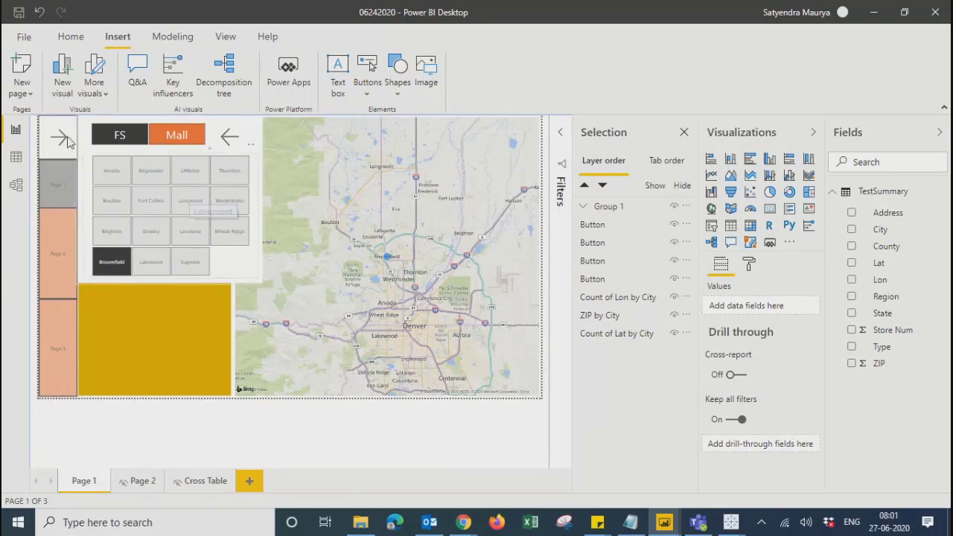
{"action": "left_click", "coordinate": [673, 208]}
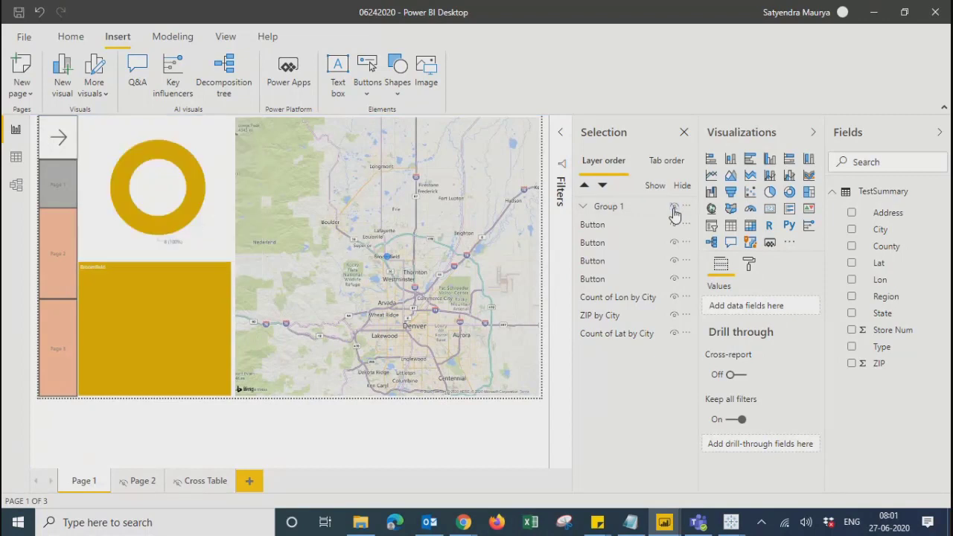
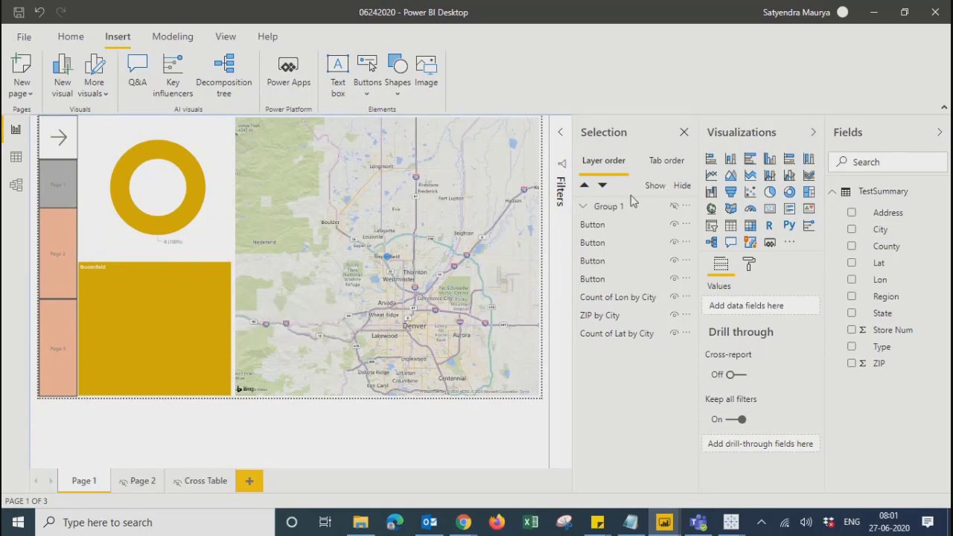
Show the slicer group, clear the Broomfield selection in the city slicer, and hide the group again.
{"action": "left_click", "coordinate": [674, 206]}
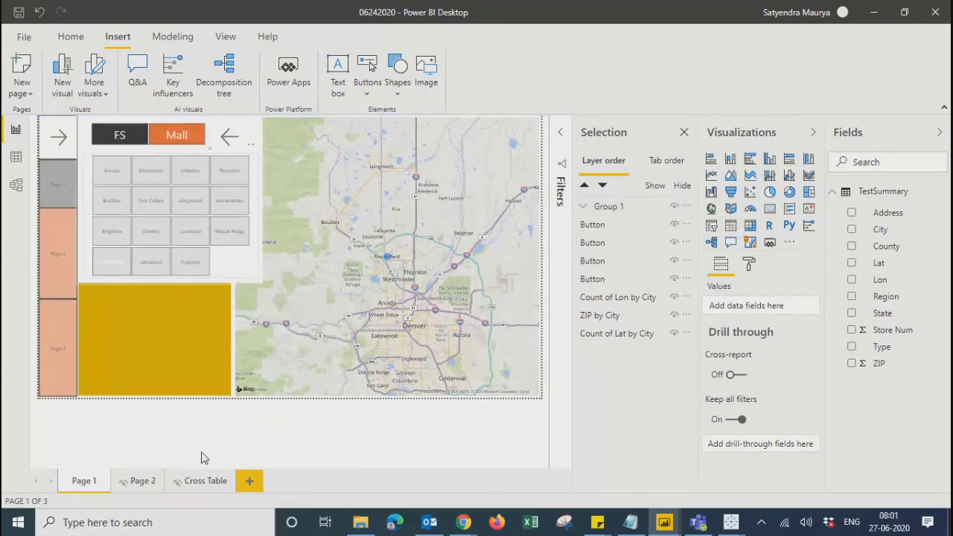
{"action": "left_click", "coordinate": [223, 306]}
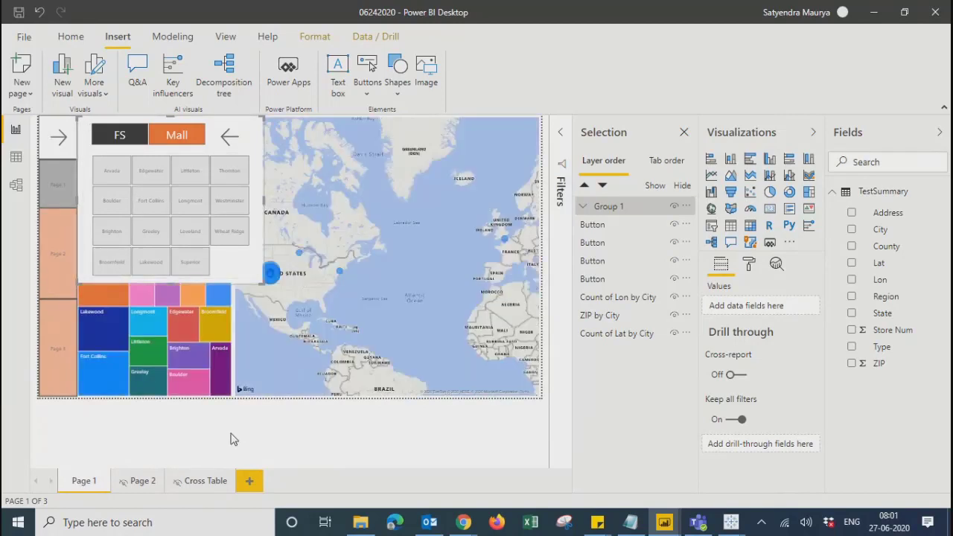
{"action": "left_click", "coordinate": [674, 206]}
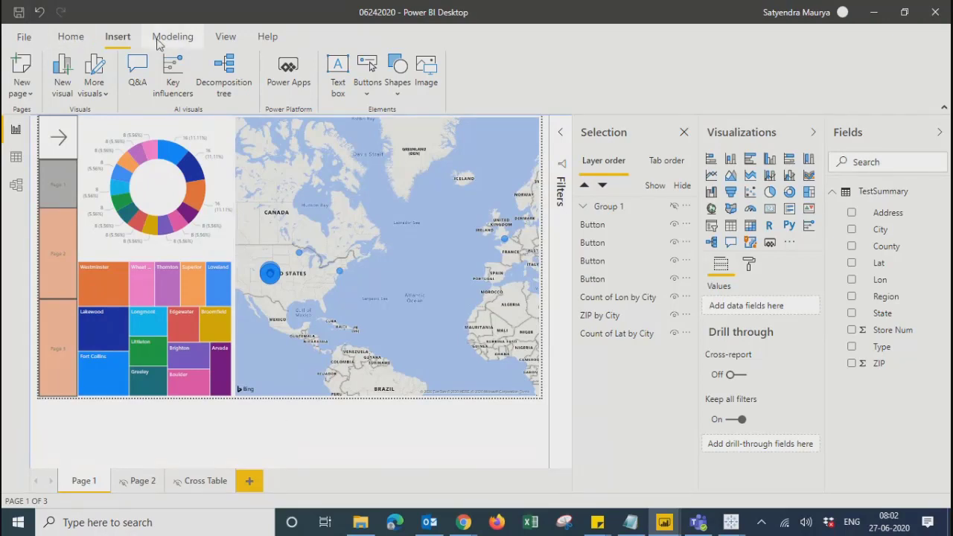
Add a bookmark of Page 1 with the slicer group hidden and name it "Initial state".
{"action": "left_click", "coordinate": [224, 37]}
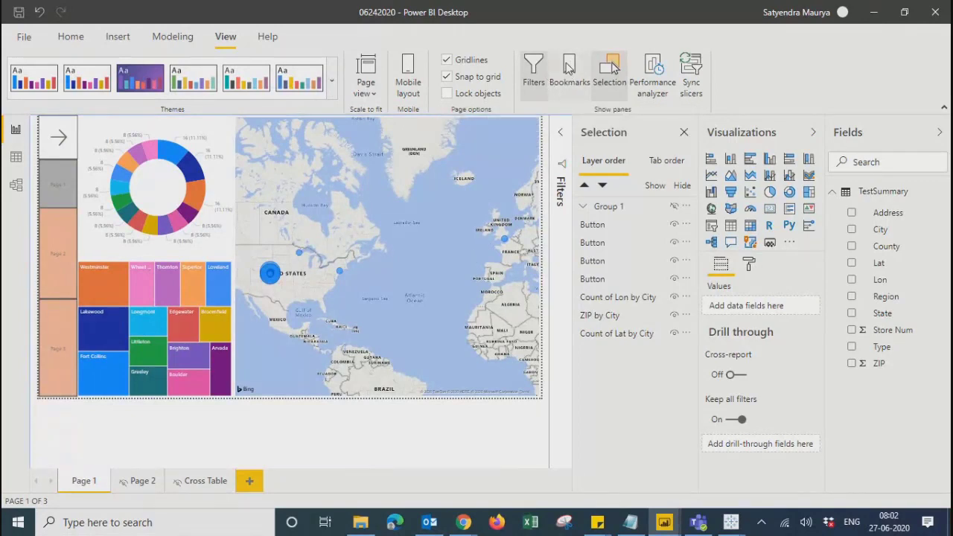
{"action": "left_click", "coordinate": [567, 67]}
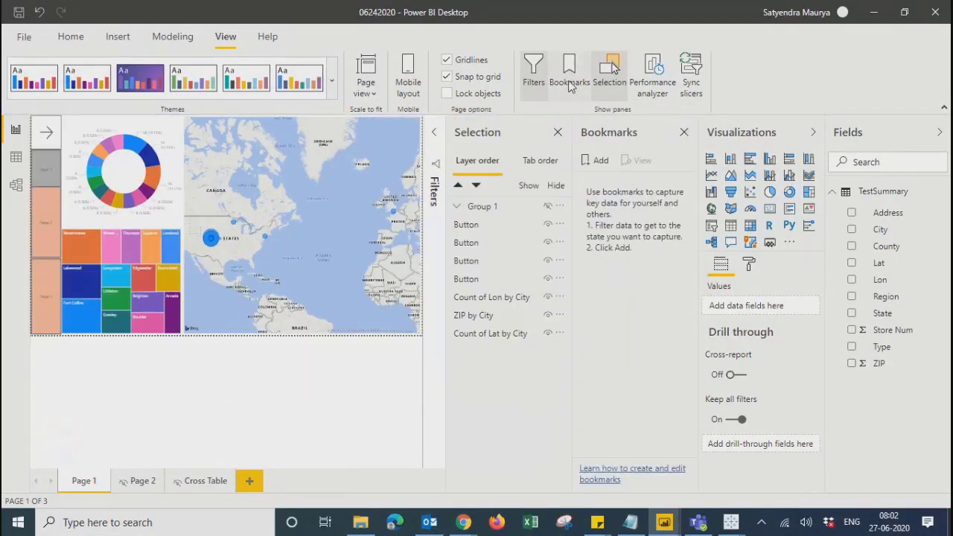
{"action": "left_click", "coordinate": [600, 162]}
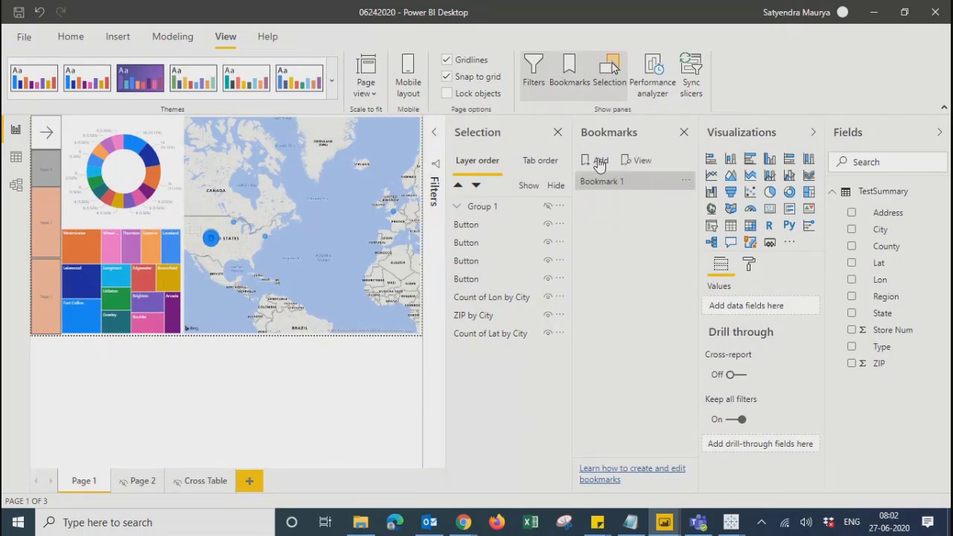
{"action": "left_click", "coordinate": [685, 181]}
{"action": "left_click", "coordinate": [710, 209]}
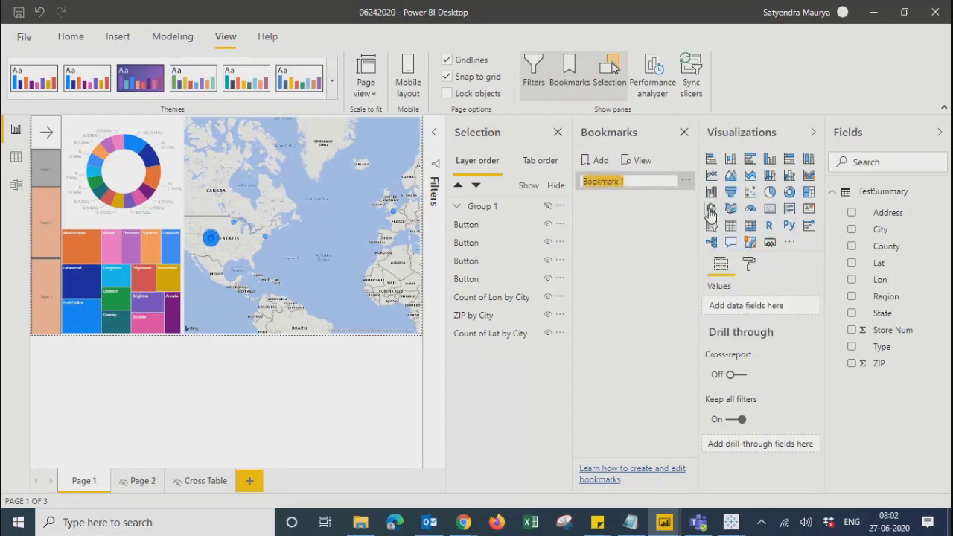
{"action": "type", "text": "Initial"}
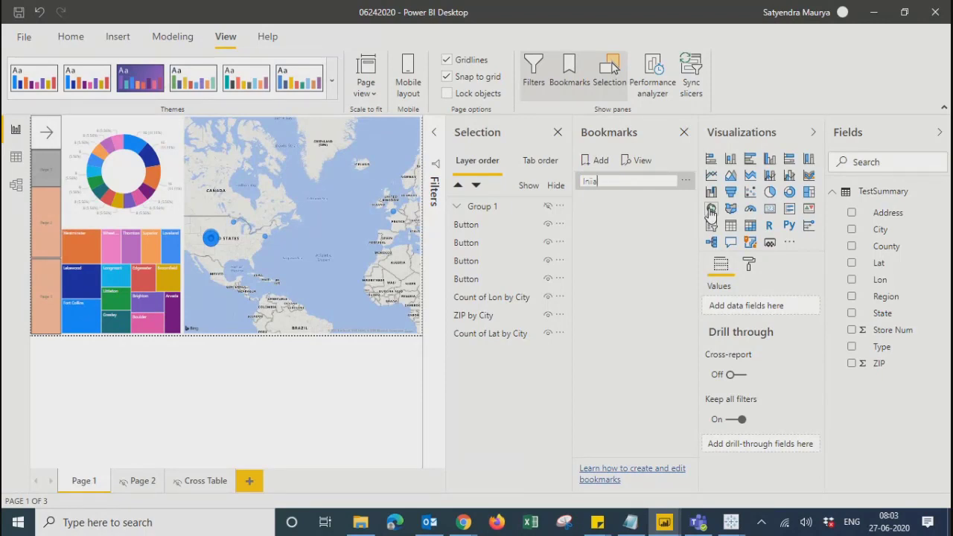
{"action": "key", "text": "BackSpace"}
{"action": "key", "text": "BackSpace"}
{"action": "key", "text": "BackSpace"}
{"action": "key", "text": "BackSpace"}
{"action": "type", "text": "itial state"}
{"action": "key", "text": "Return"}
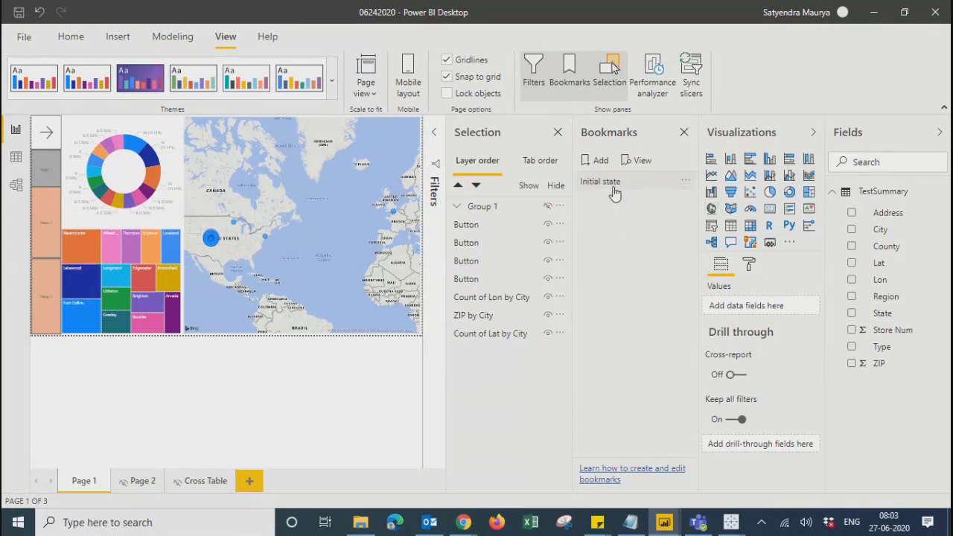
Exclude Data from what the "Initial state" bookmark captures.
{"action": "left_click", "coordinate": [673, 182]}
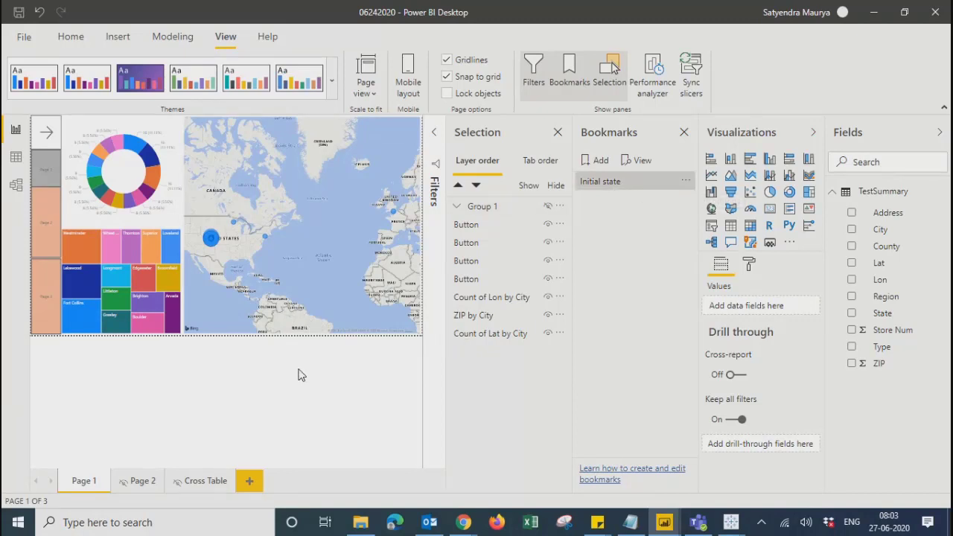
{"action": "left_click", "coordinate": [670, 181]}
{"action": "left_click", "coordinate": [749, 264]}
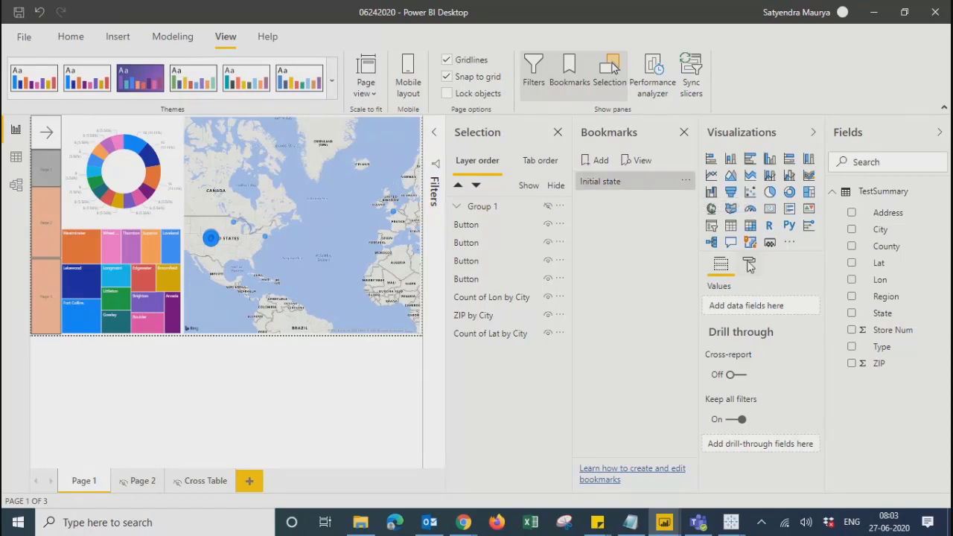
{"action": "left_click", "coordinate": [684, 184]}
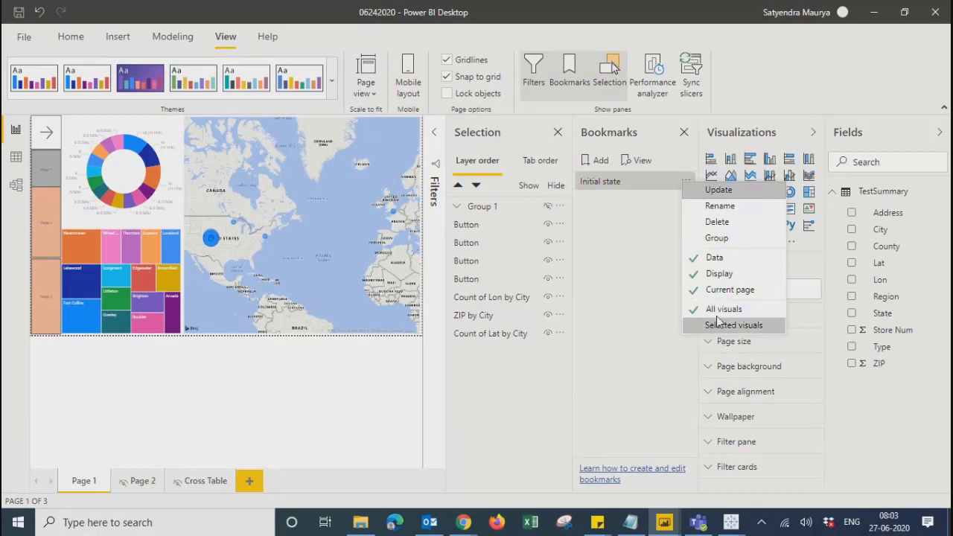
{"action": "left_click", "coordinate": [713, 259]}
{"action": "left_click", "coordinate": [684, 183]}
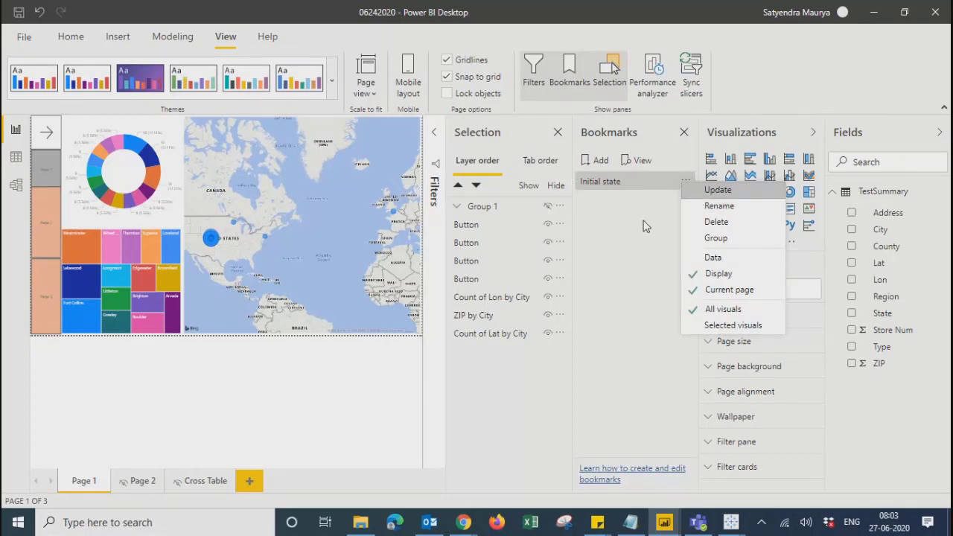
{"action": "left_click", "coordinate": [631, 251]}
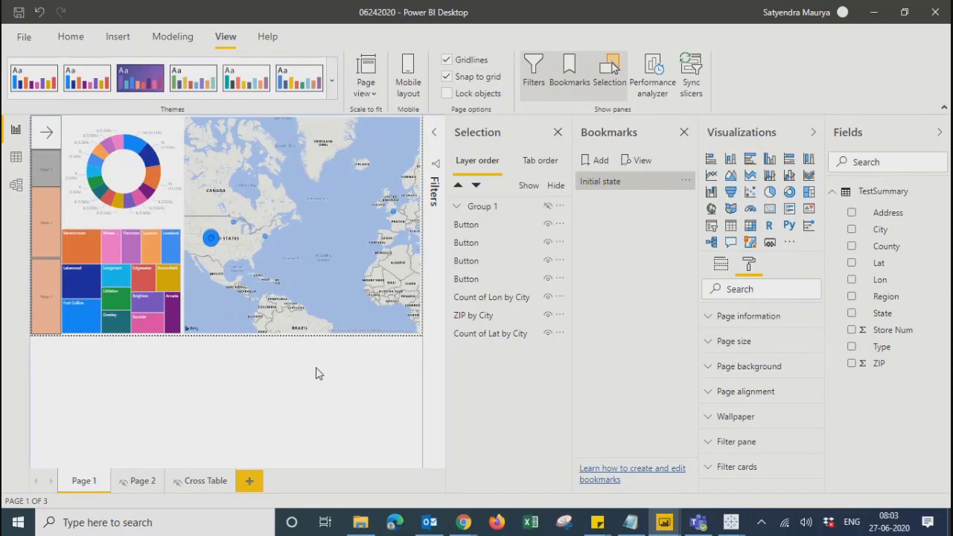
Make the slicer group visible again and delete the "Initial state" bookmark.
{"action": "left_click", "coordinate": [548, 209]}
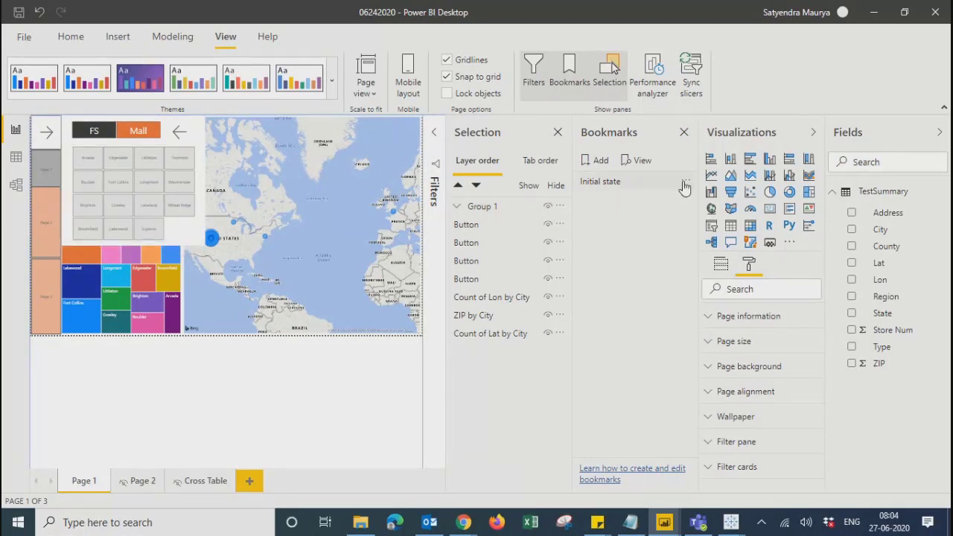
{"action": "left_click", "coordinate": [684, 182]}
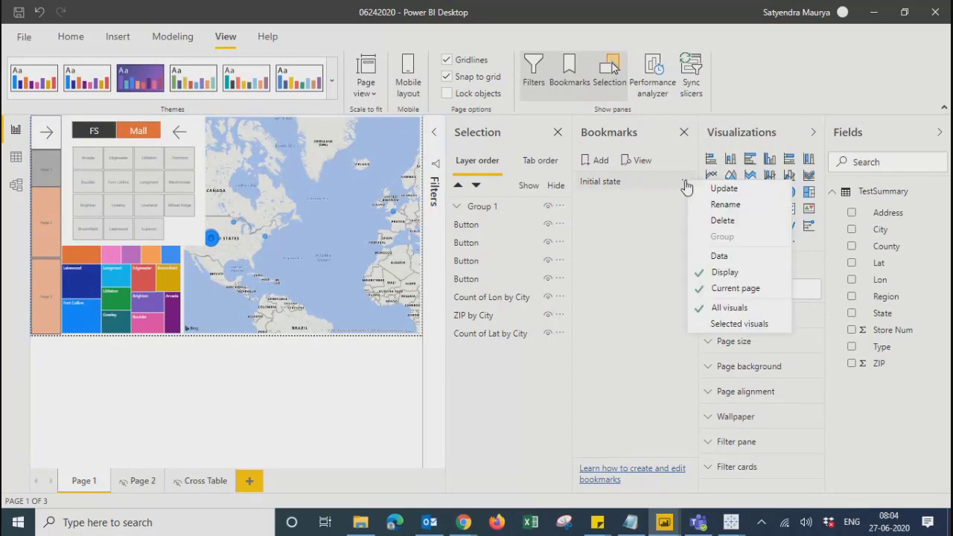
{"action": "left_click", "coordinate": [693, 221]}
Add a new bookmark of Page 1 with the slicer group shown and name it "Initial state".
{"action": "left_click", "coordinate": [598, 162]}
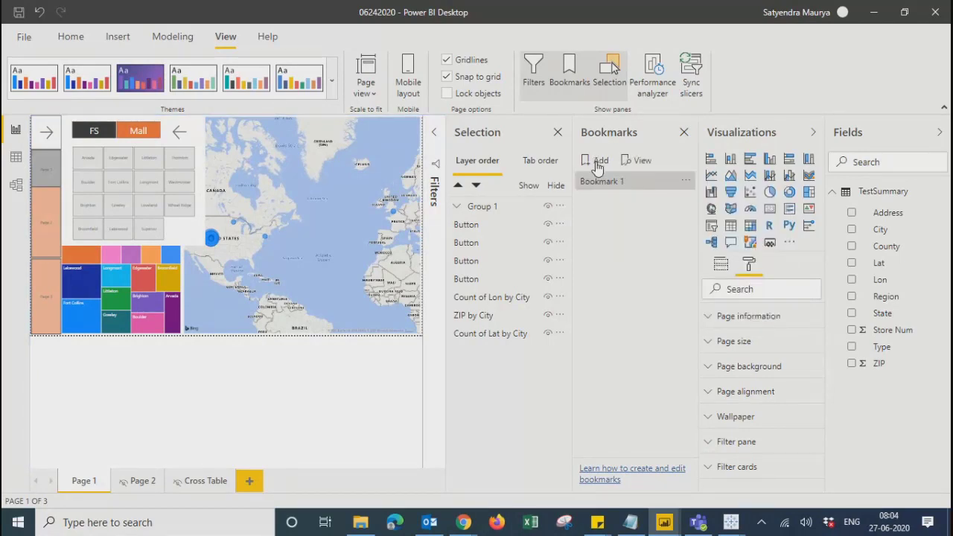
{"action": "left_click", "coordinate": [688, 182]}
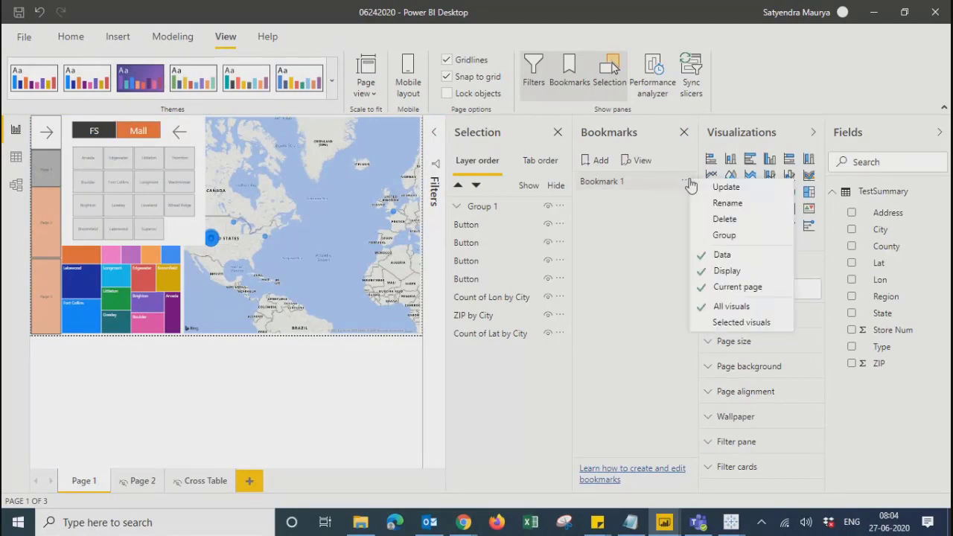
{"action": "left_click", "coordinate": [727, 203]}
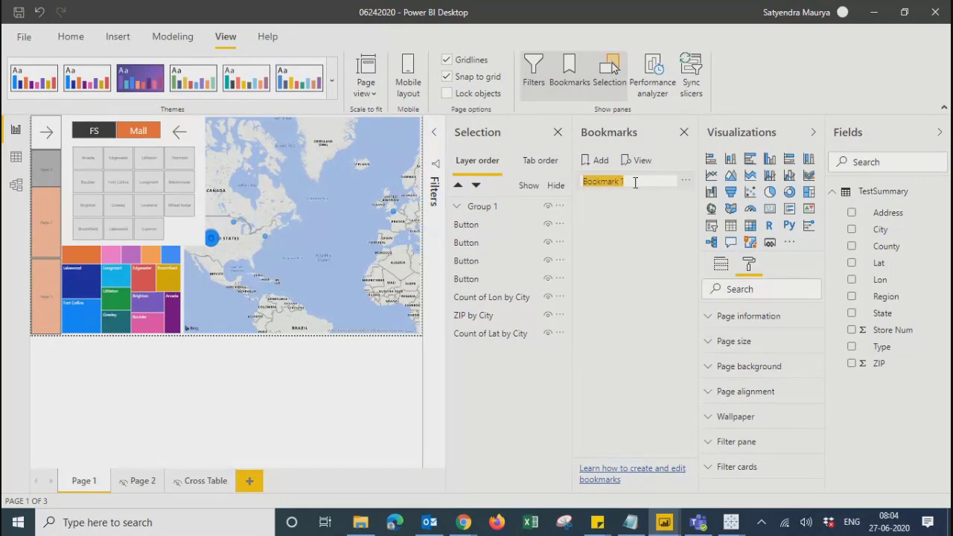
{"action": "type", "text": "InitiAL"}
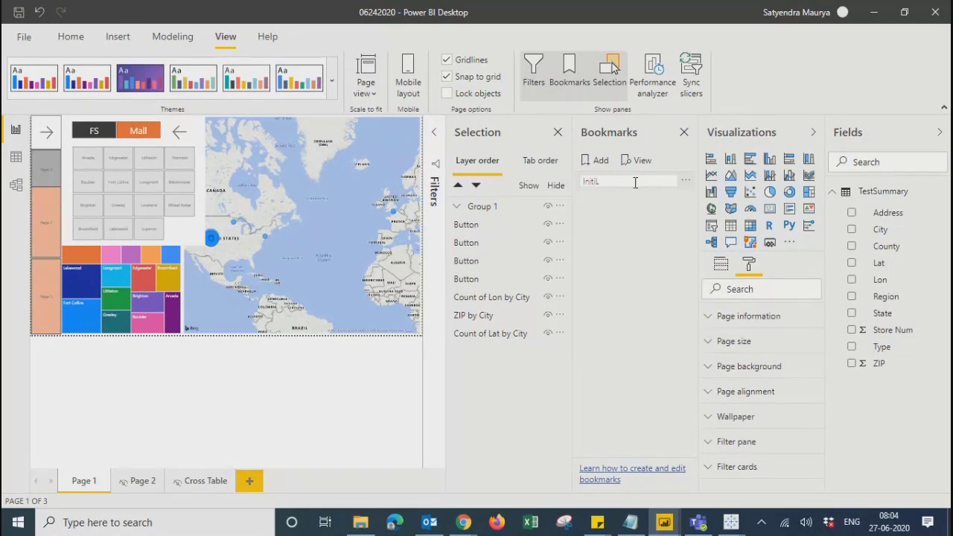
{"action": "key", "text": "BackSpace"}
{"action": "type", "text": "AL"}
{"action": "key", "text": "BackSpace"}
{"action": "key", "text": "BackSpace"}
{"action": "type", "text": "al state"}
{"action": "key", "text": "Return"}
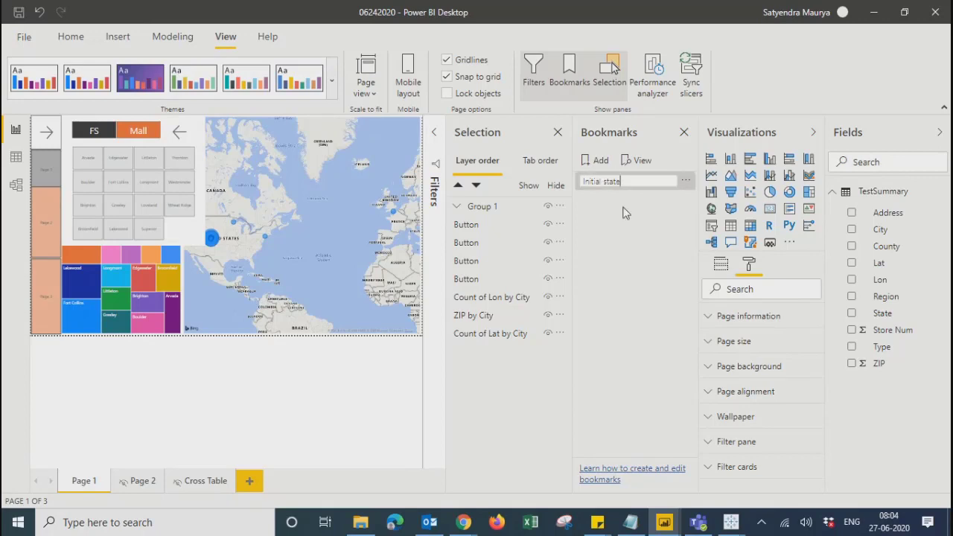
Check which state options the "Initial state" bookmark captures.
{"action": "left_click", "coordinate": [685, 182]}
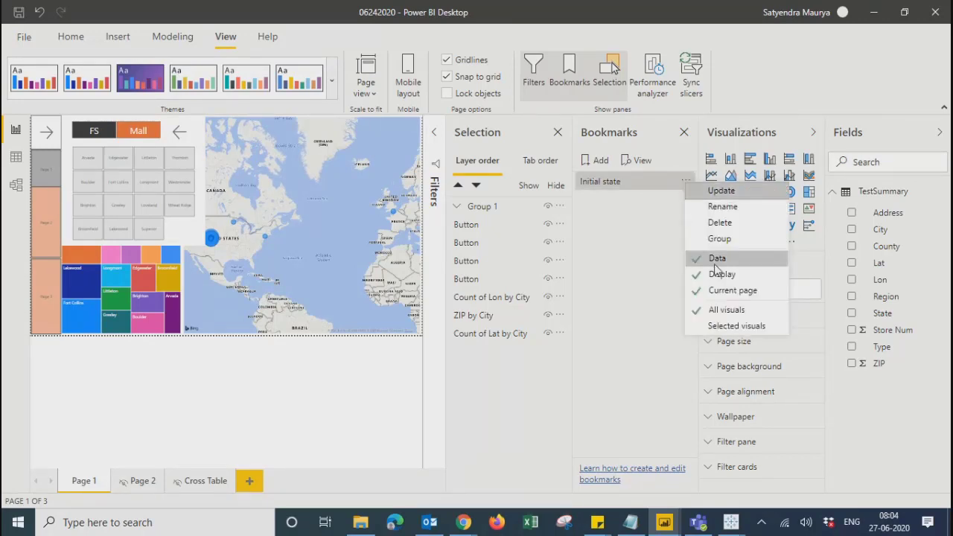
{"action": "left_click", "coordinate": [644, 268]}
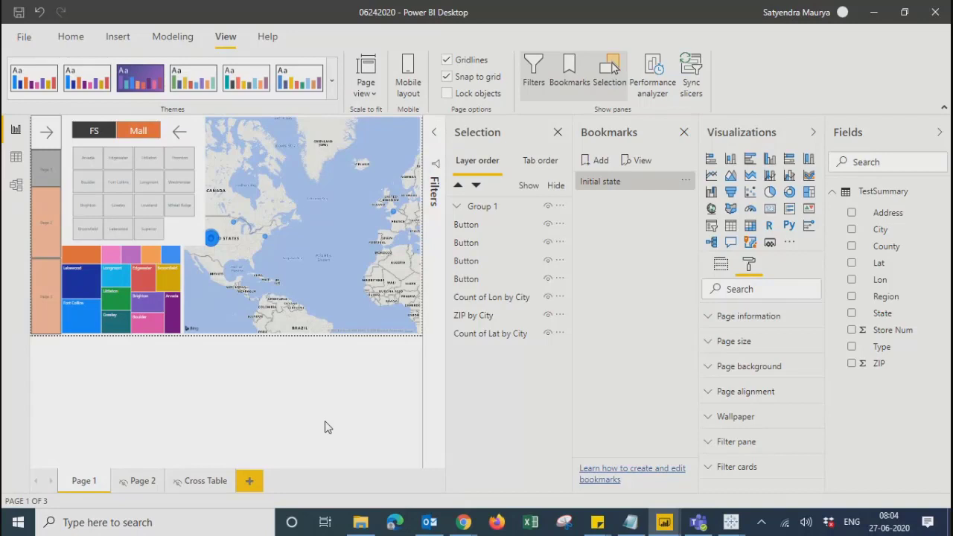
Hide the slicer group, Group 1, and add a second bookmark of Page 1 in that state.
{"action": "left_click", "coordinate": [548, 209]}
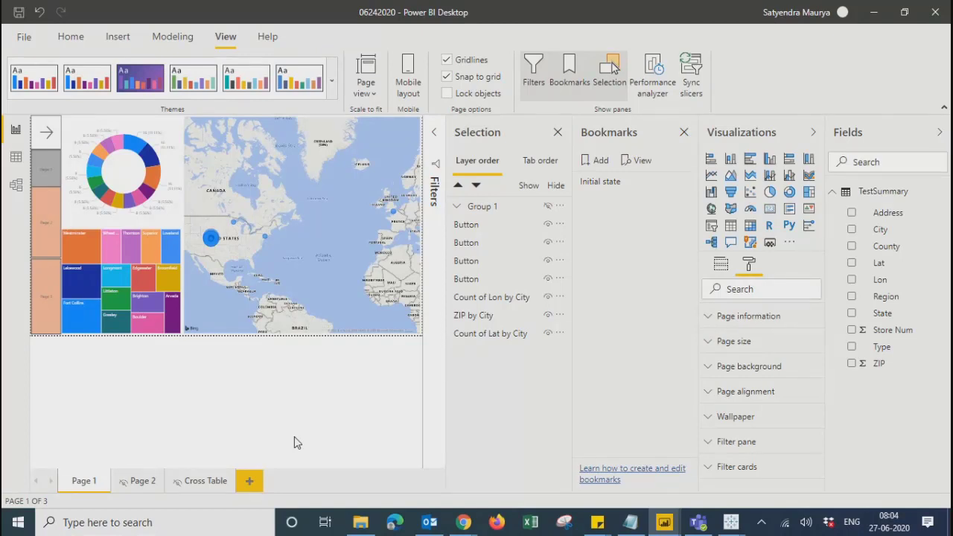
{"action": "left_click", "coordinate": [596, 162]}
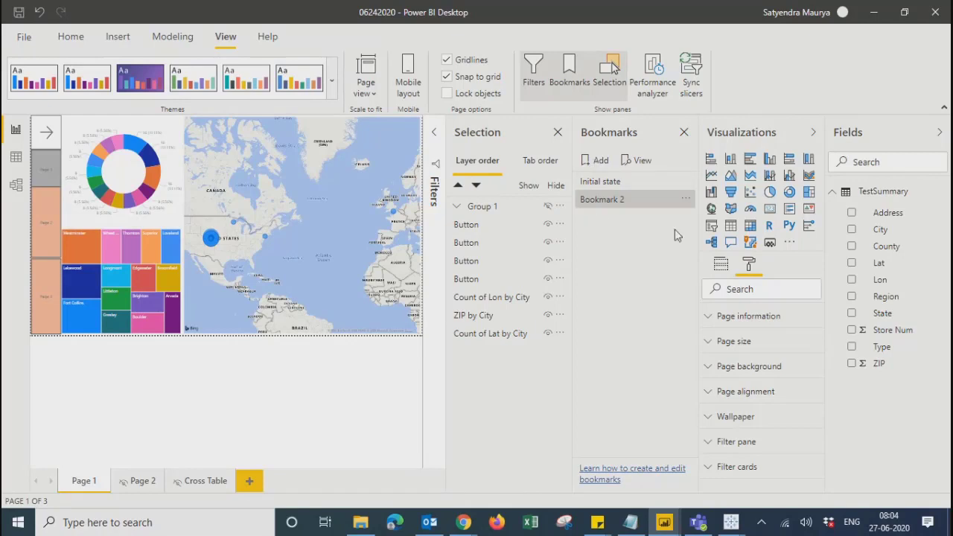
Exclude Data from what the second bookmark captures and open its name for editing.
{"action": "left_click", "coordinate": [684, 198]}
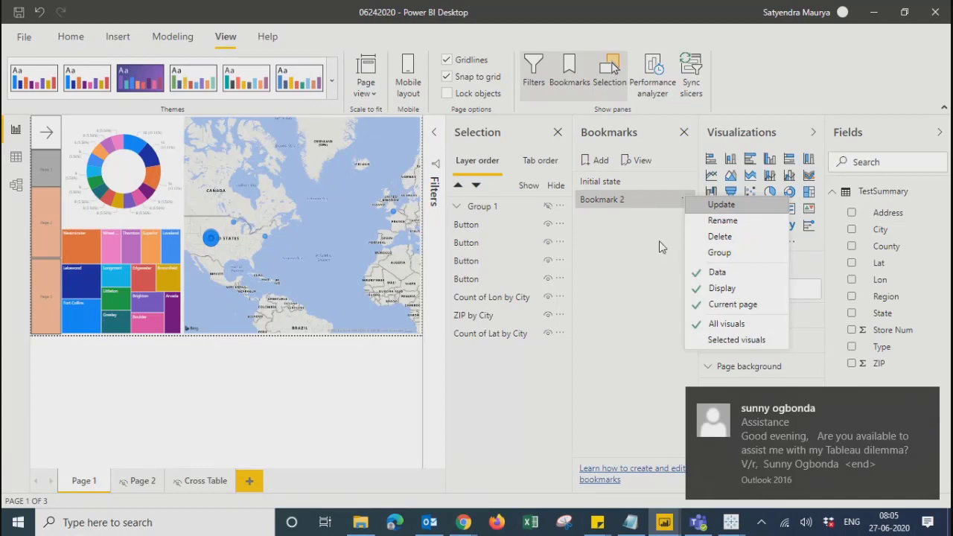
{"action": "left_click", "coordinate": [716, 273]}
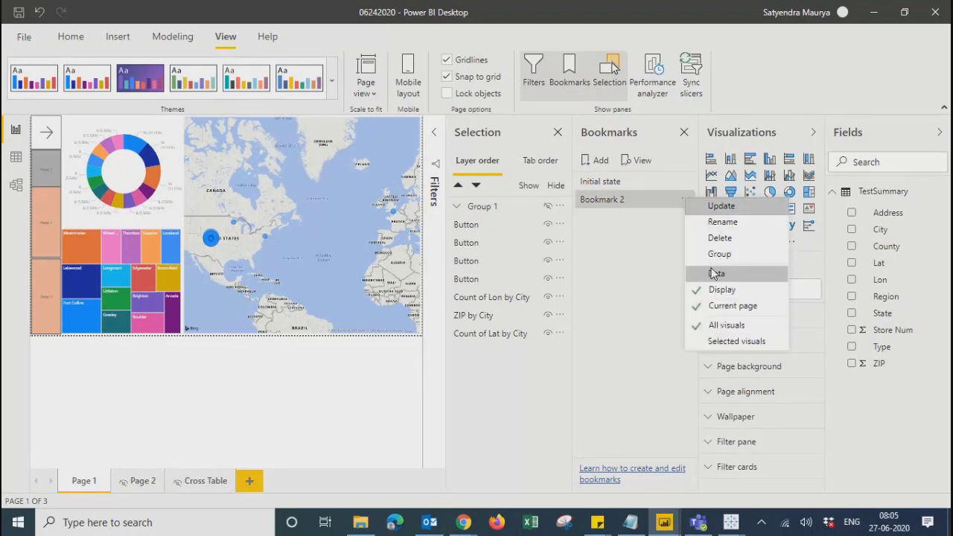
{"action": "left_click", "coordinate": [721, 222]}
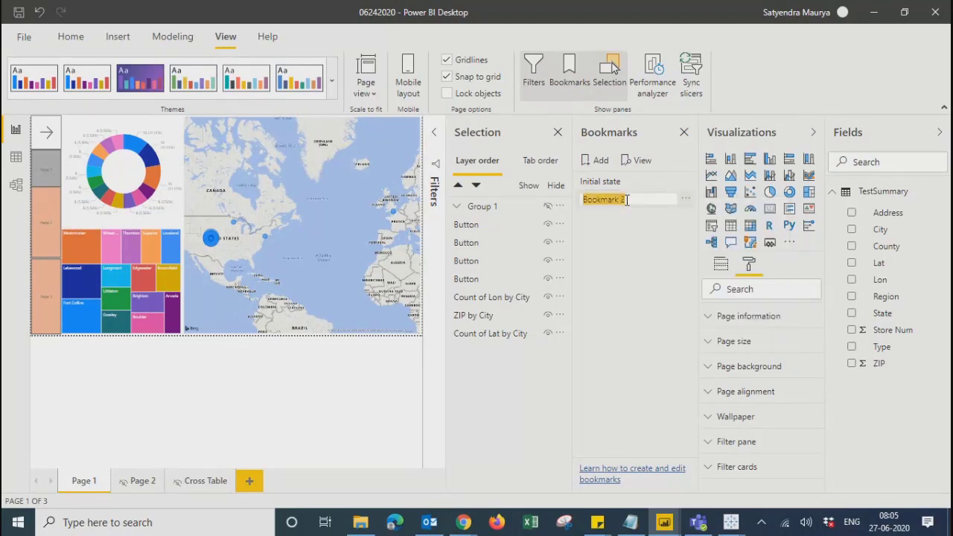
Rename the new bookmark as Back and review which state options it captures.
{"action": "type", "text": "Back"}
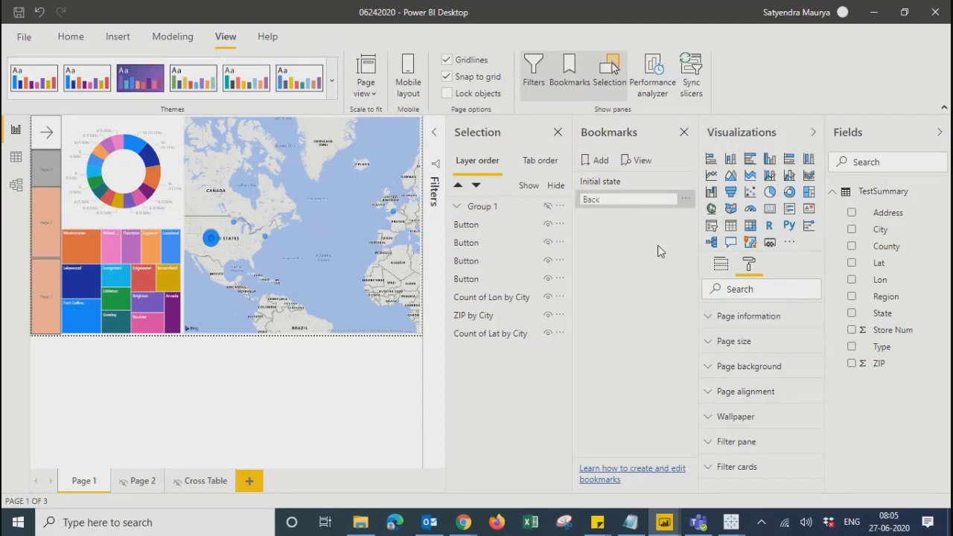
{"action": "key", "text": "Return"}
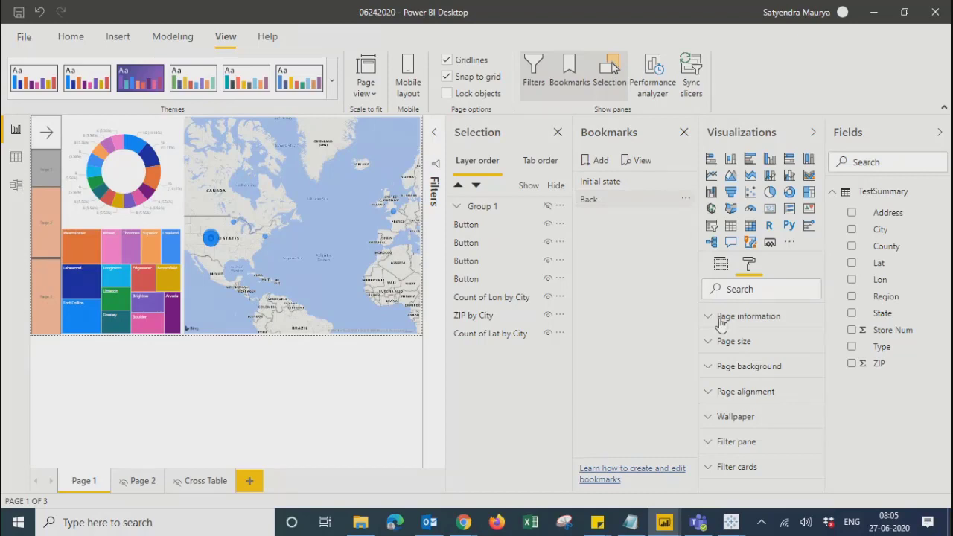
{"action": "left_click", "coordinate": [684, 198]}
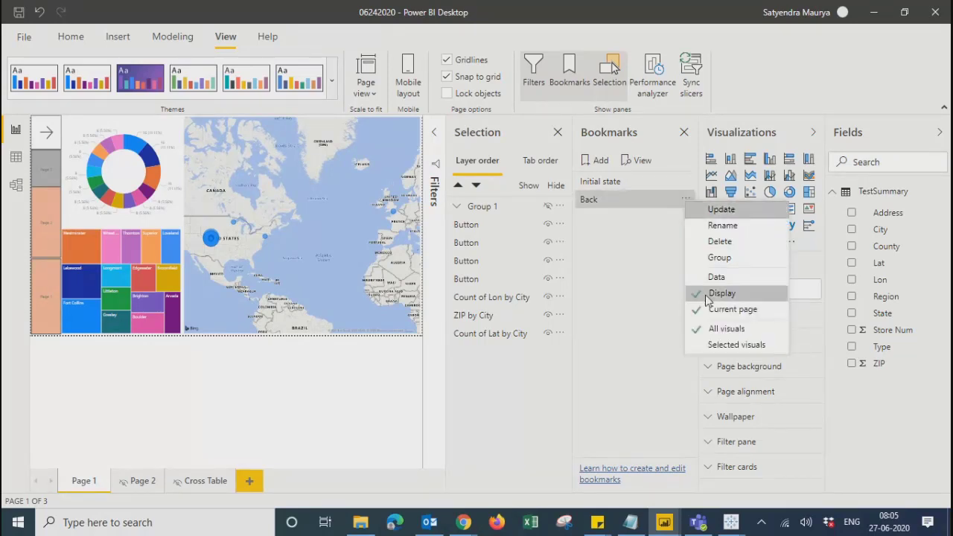
{"action": "left_click", "coordinate": [648, 265]}
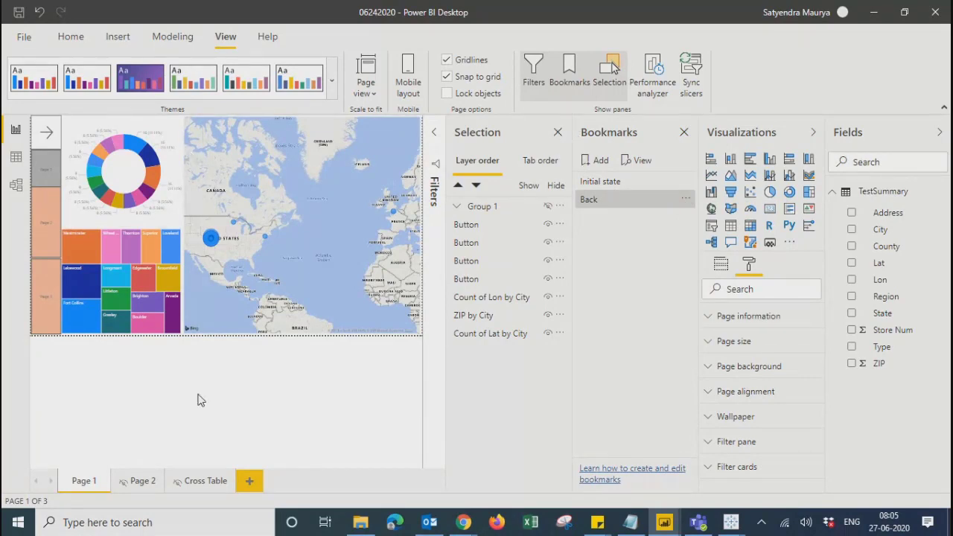
Turn on the action of the right-arrow button above Page 1, using type Bookmark with the Initial state bookmark.
{"action": "left_click", "coordinate": [46, 134]}
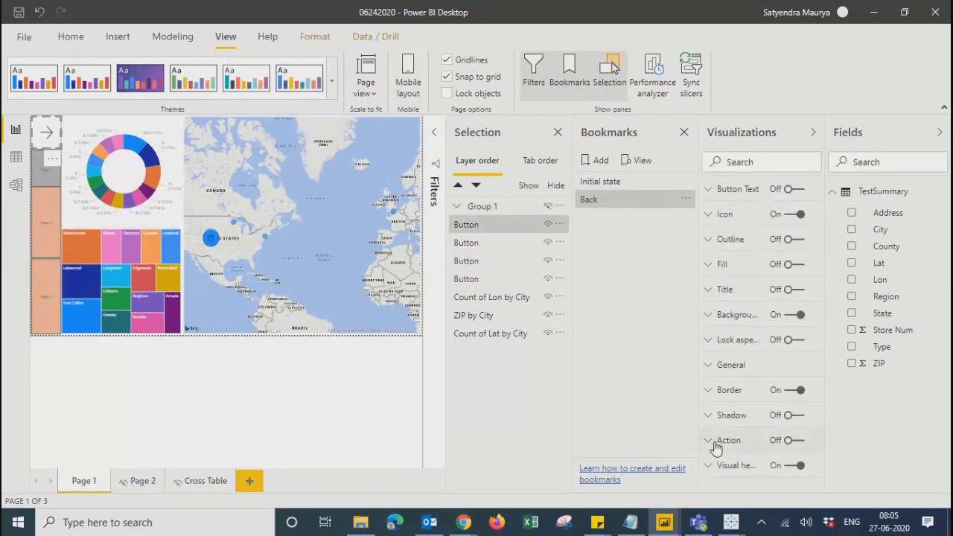
{"action": "left_click", "coordinate": [796, 440]}
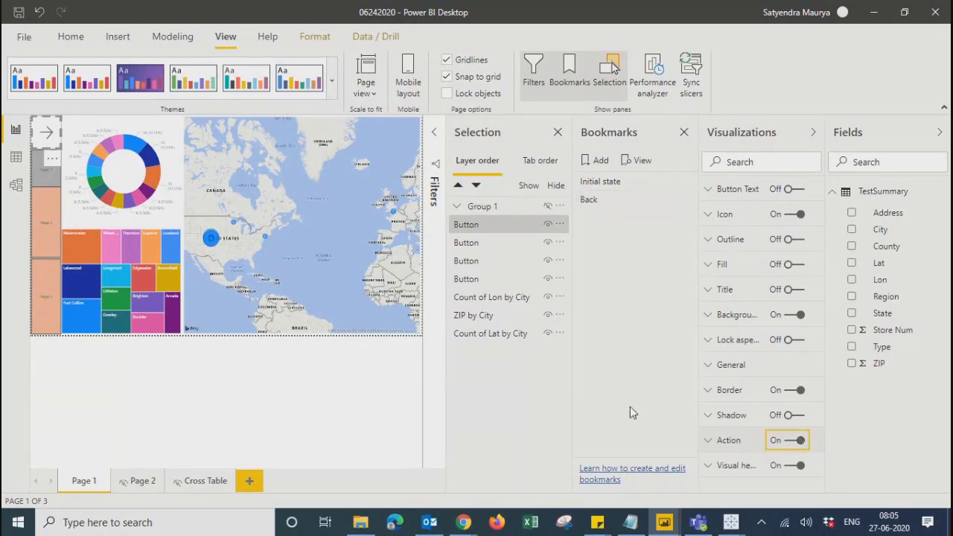
{"action": "left_click", "coordinate": [710, 445]}
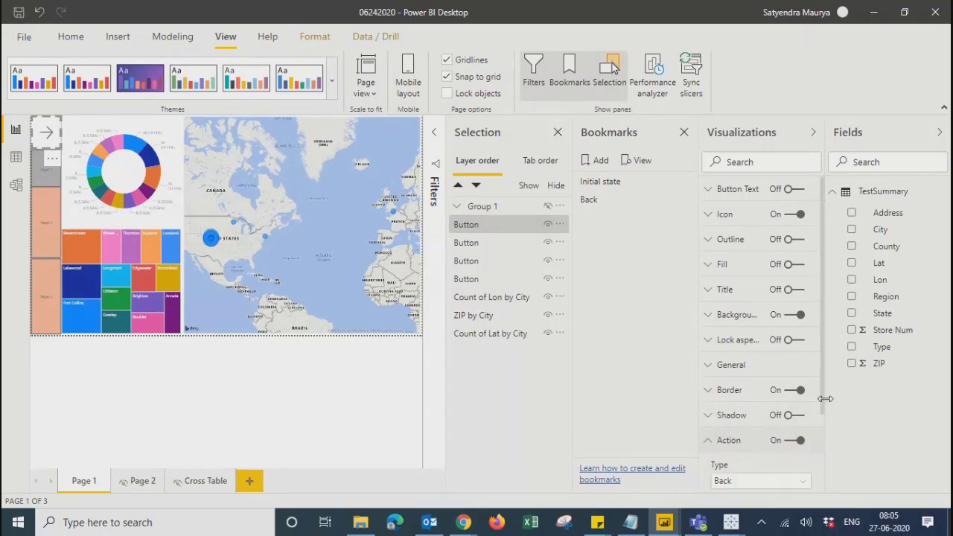
{"action": "scroll", "coordinate": [825, 457], "scroll_direction": "down", "scroll_amount": 1}
{"action": "scroll", "coordinate": [825, 457], "scroll_direction": "down", "scroll_amount": 1}
{"action": "left_click", "coordinate": [779, 378]}
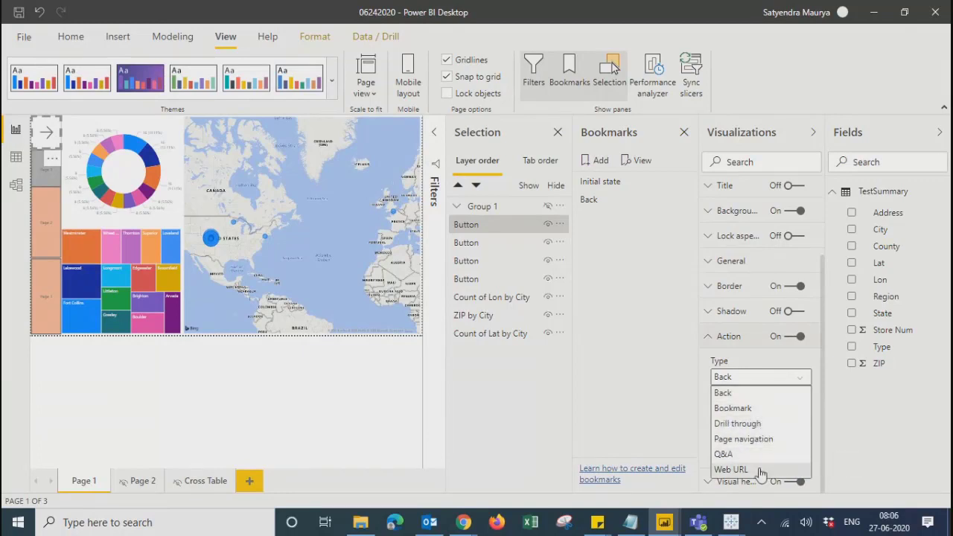
{"action": "left_click", "coordinate": [729, 409]}
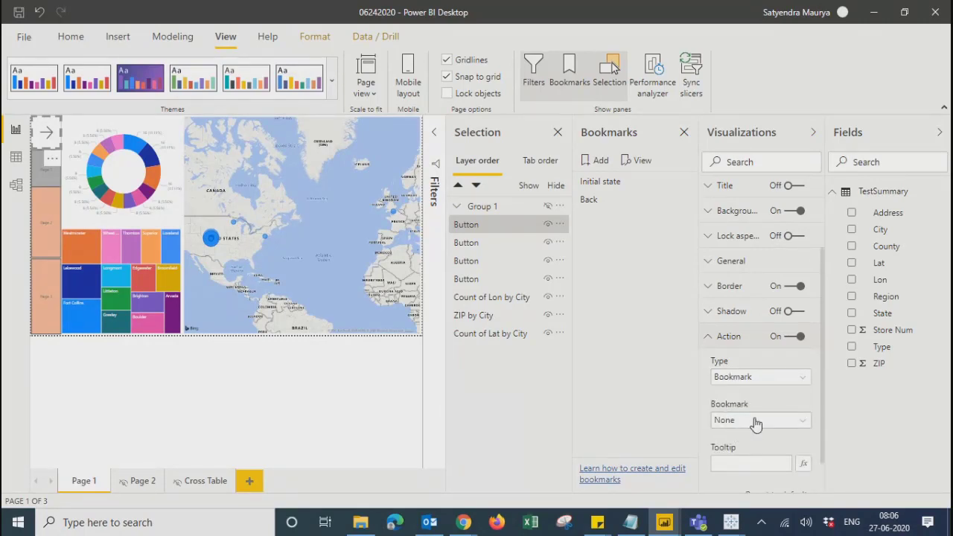
{"action": "left_click", "coordinate": [755, 421]}
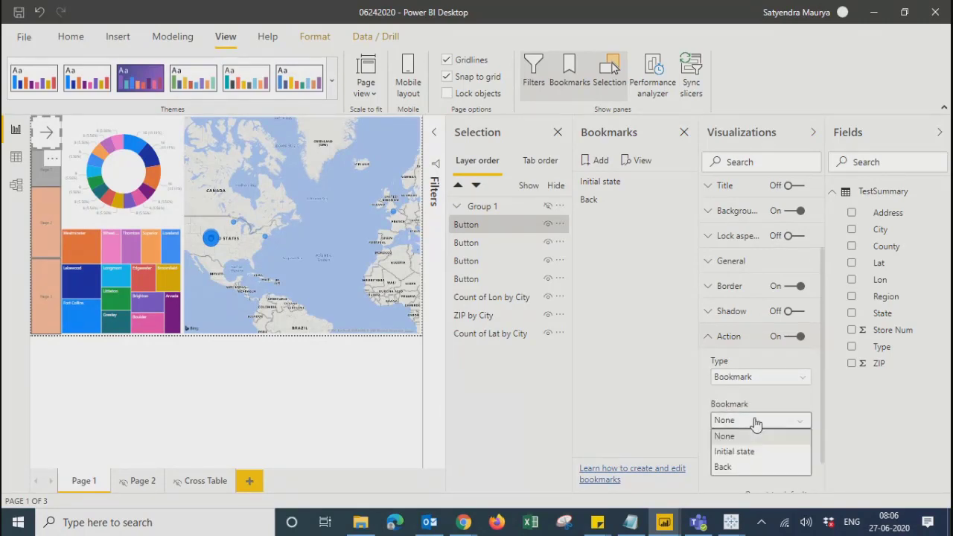
{"action": "left_click", "coordinate": [730, 452]}
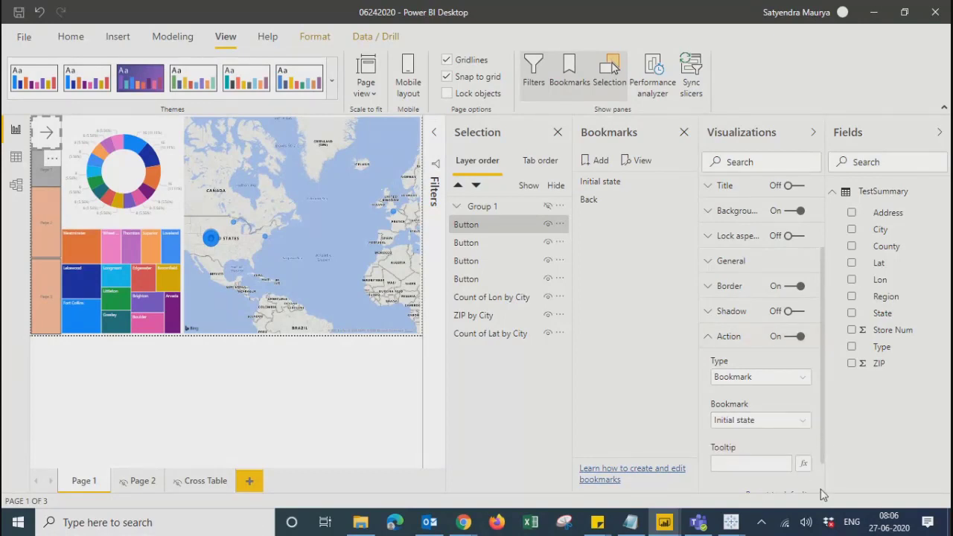
Set the right-arrow button's action tooltip to "Show Slicer Panel".
{"action": "left_click", "coordinate": [758, 463]}
{"action": "type", "text": "Show Slicer"}
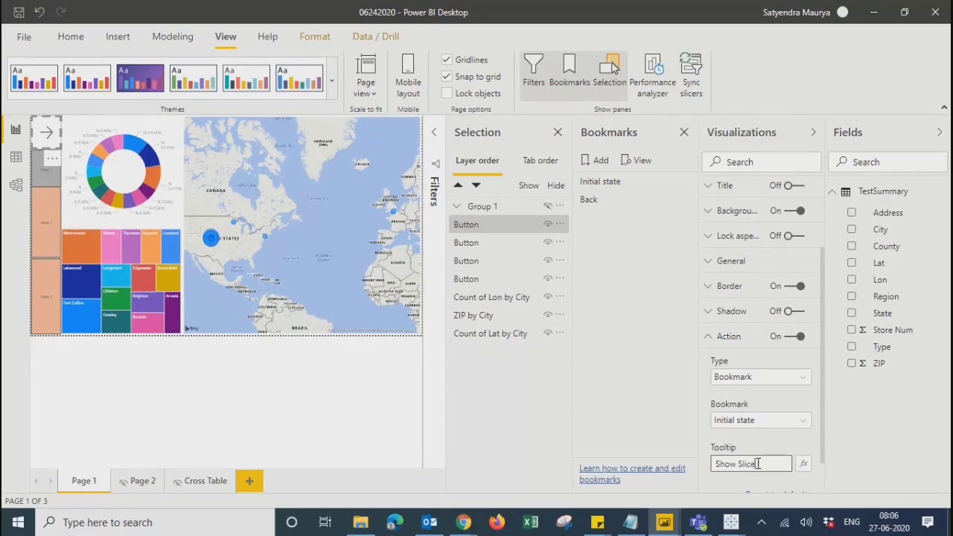
{"action": "type", "text": " Panel"}
{"action": "left_click", "coordinate": [595, 435]}
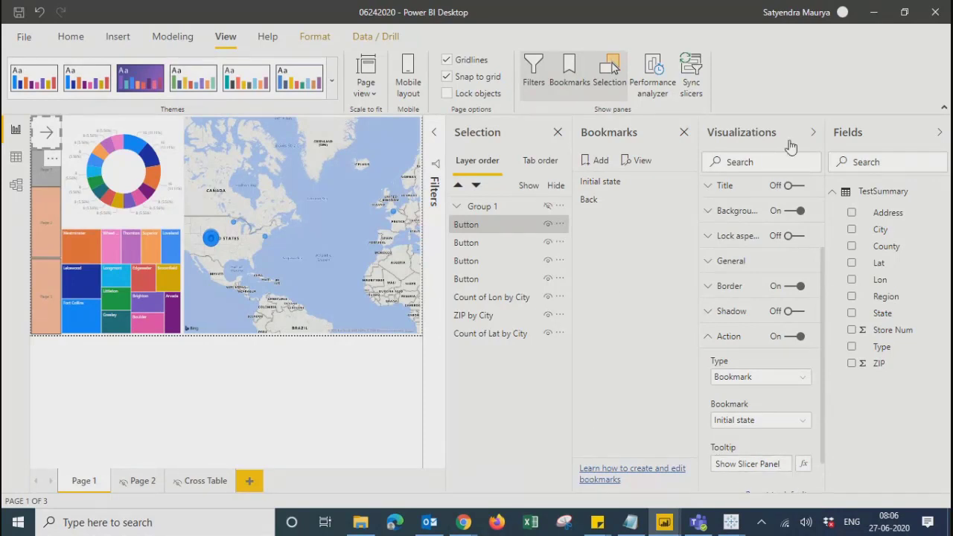
Collapse the Visualizations pane and close the Bookmarks and Selection panes to enlarge the report canvas.
{"action": "left_click", "coordinate": [813, 135]}
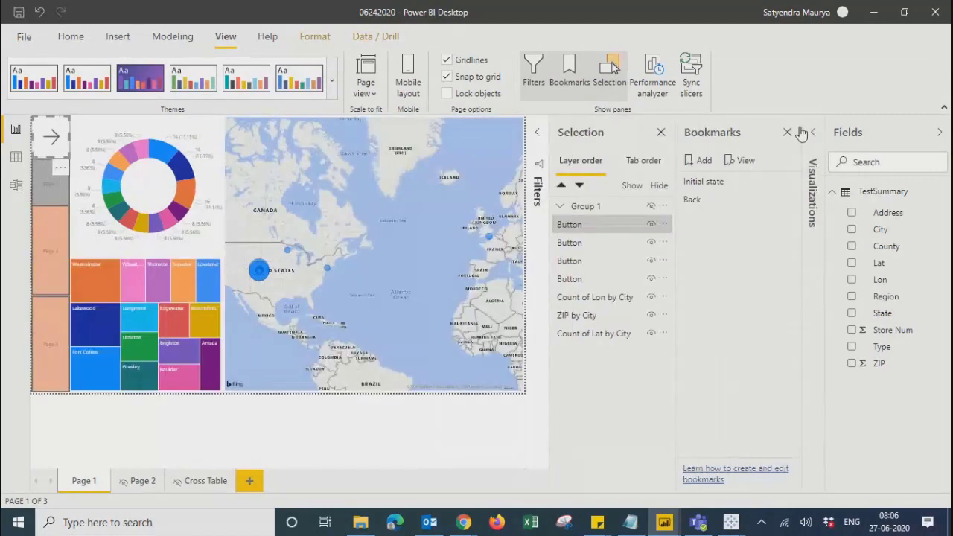
{"action": "left_click", "coordinate": [788, 134]}
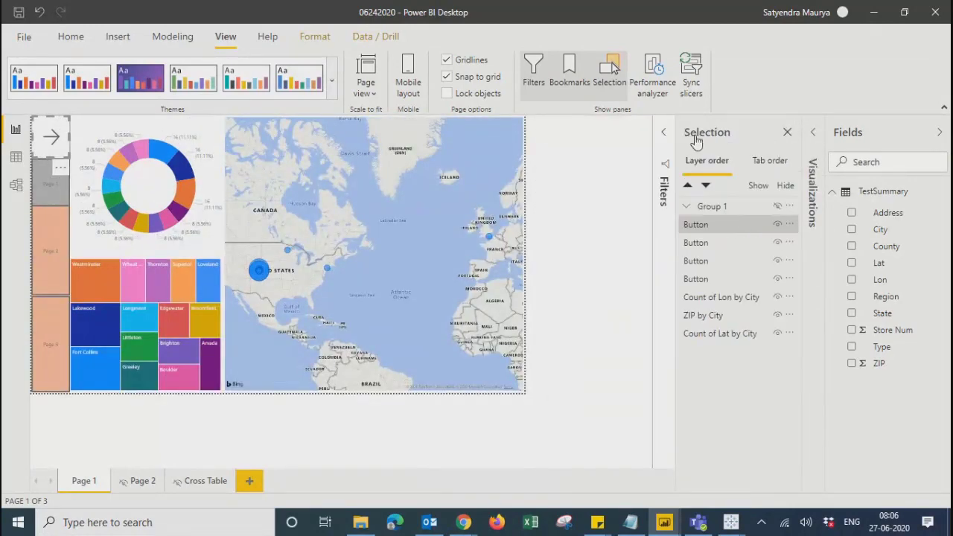
{"action": "left_click", "coordinate": [787, 134]}
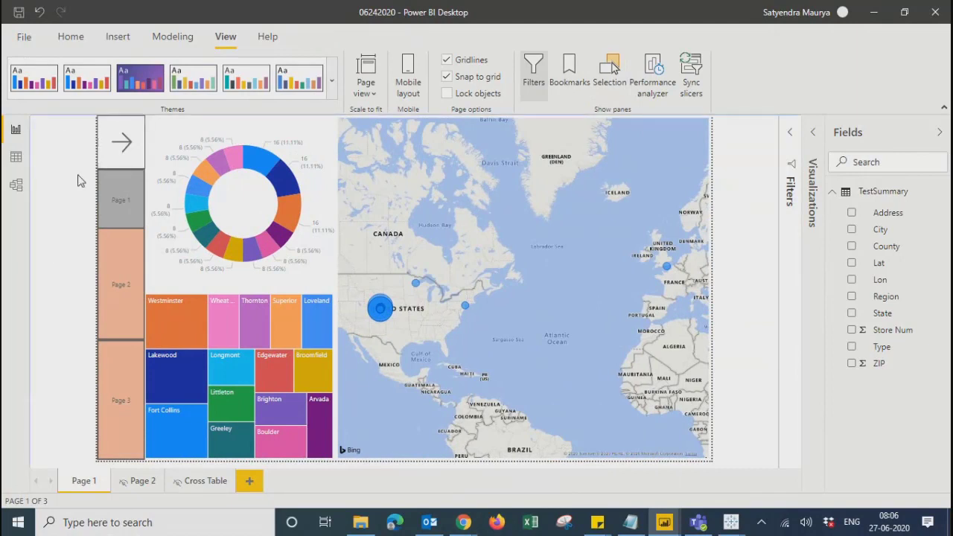
Show the slicer panel with the right-arrow button, try the Edgewater city filter, and switch it to Fort Collins.
{"action": "left_click", "coordinate": [124, 152], "text": "ctrl"}
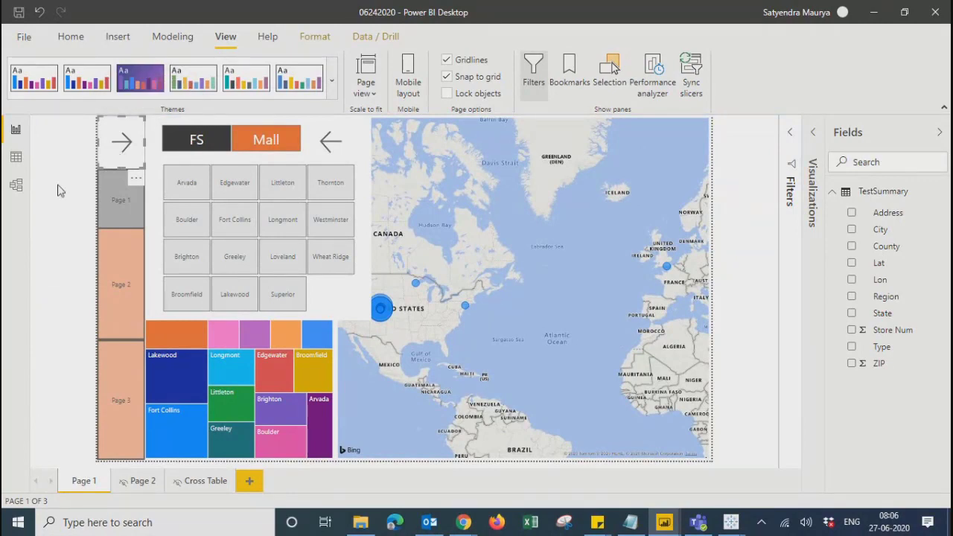
{"action": "left_click", "coordinate": [227, 190]}
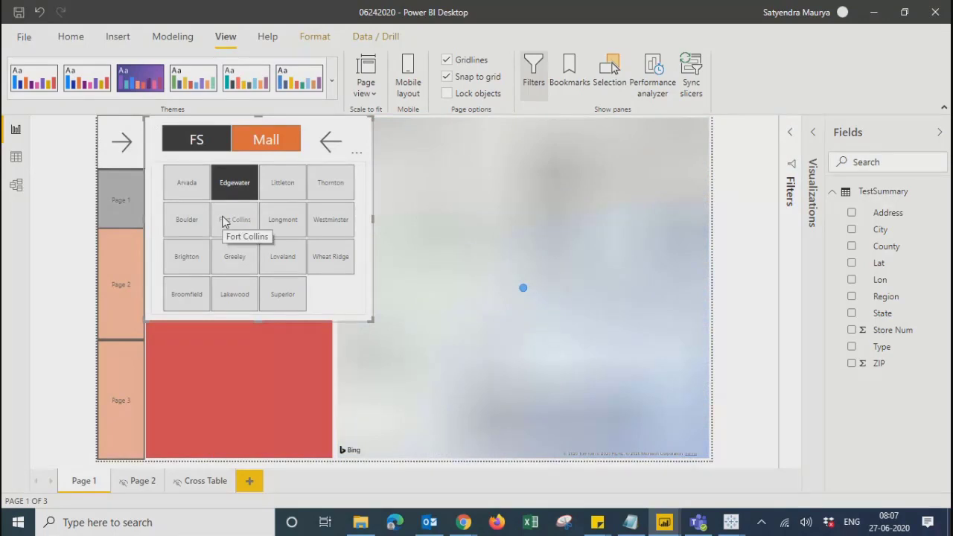
{"action": "left_click", "coordinate": [223, 221]}
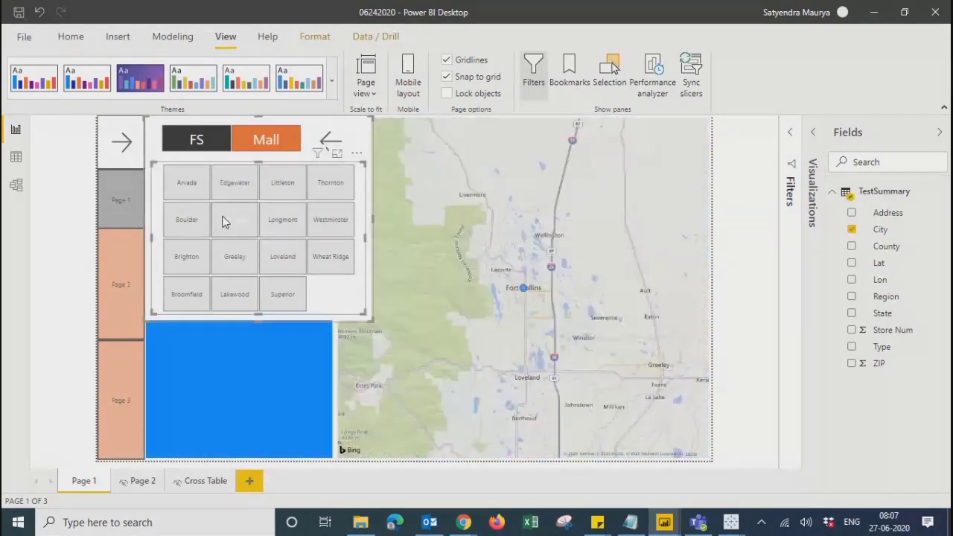
Turn on the action of the slicer panel's left-arrow button, using type Bookmark with the Back bookmark.
{"action": "left_click", "coordinate": [326, 140]}
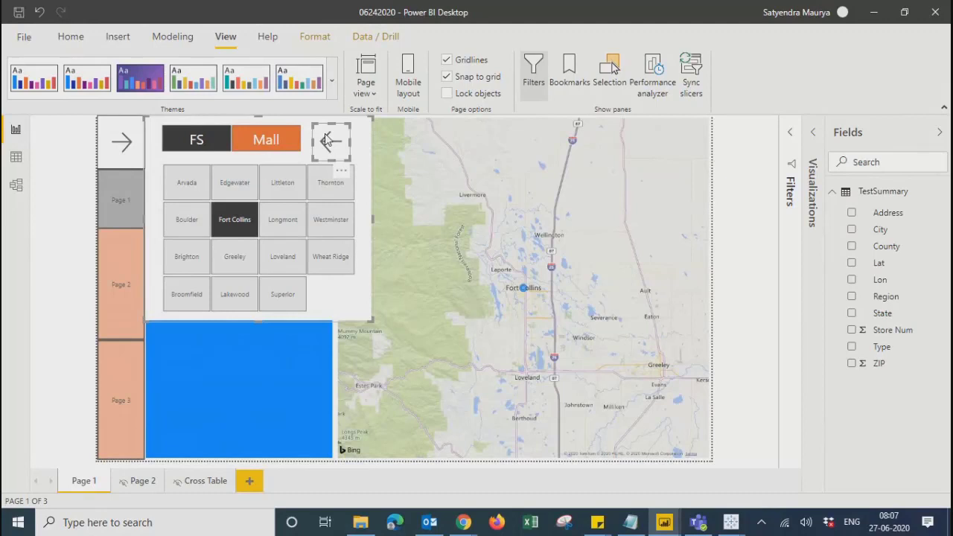
{"action": "left_click", "coordinate": [816, 132]}
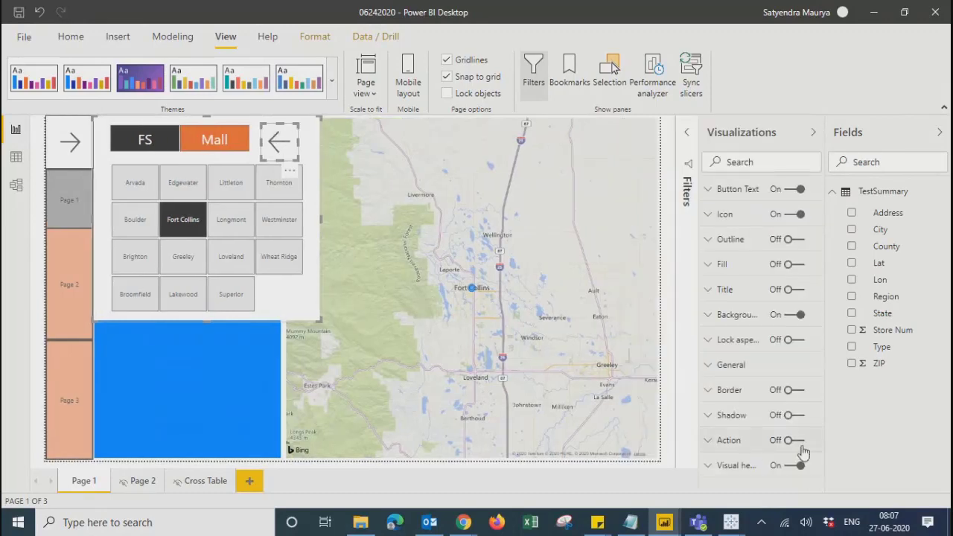
{"action": "left_click", "coordinate": [775, 443]}
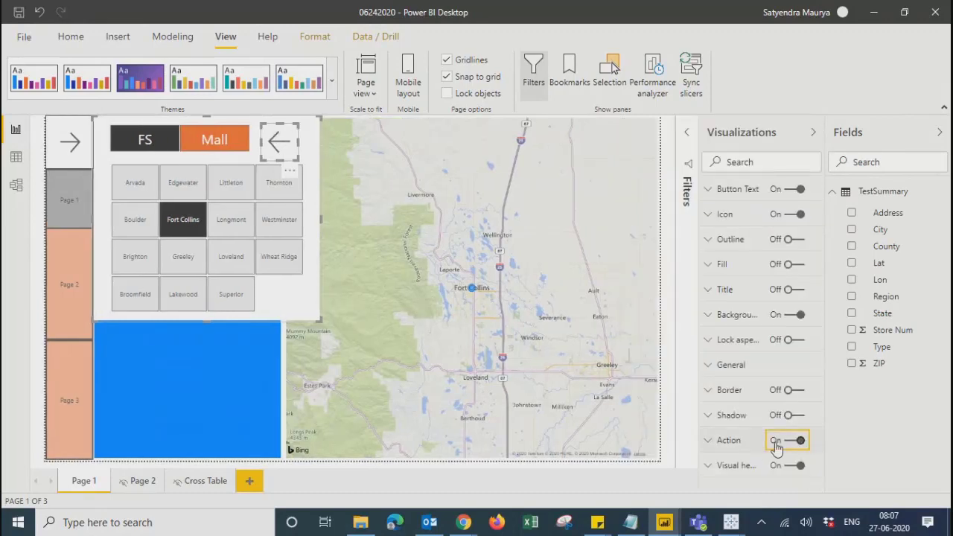
{"action": "left_click", "coordinate": [706, 439]}
{"action": "scroll", "coordinate": [759, 447], "scroll_direction": "down", "scroll_amount": 1}
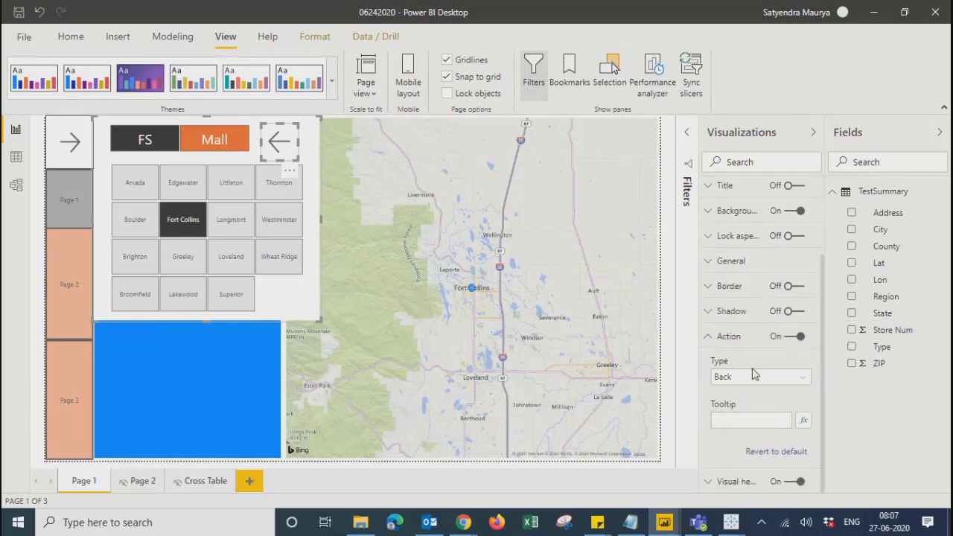
{"action": "left_click", "coordinate": [750, 377]}
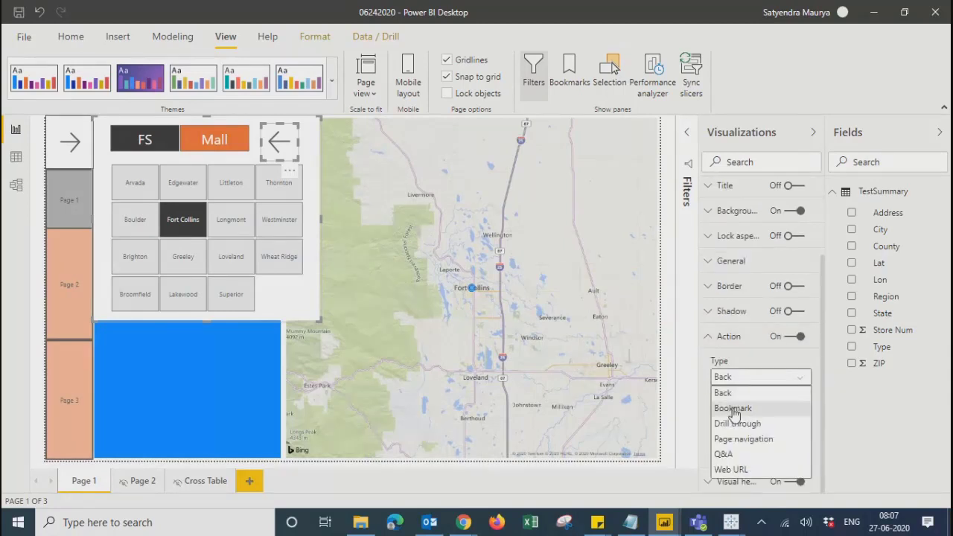
{"action": "left_click", "coordinate": [738, 407]}
{"action": "left_click", "coordinate": [730, 422]}
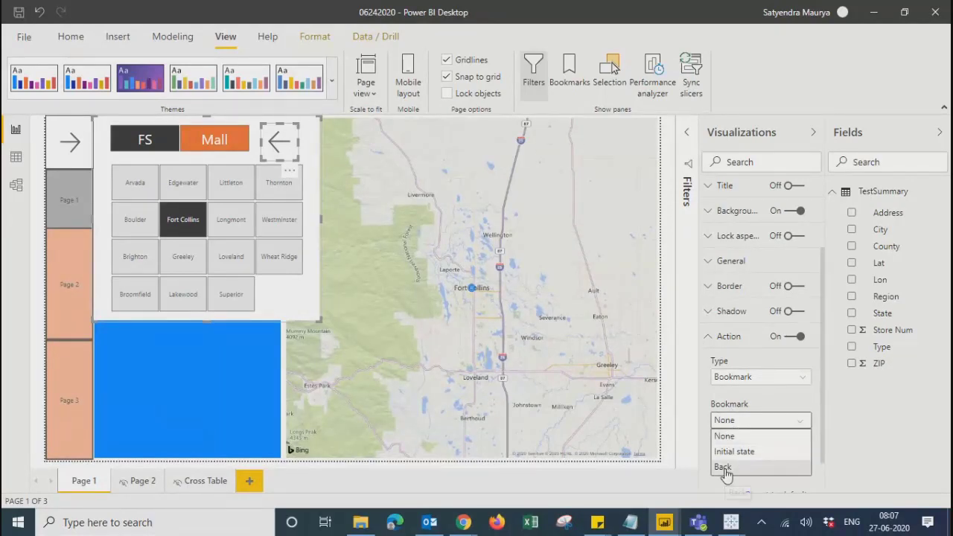
{"action": "left_click", "coordinate": [724, 467]}
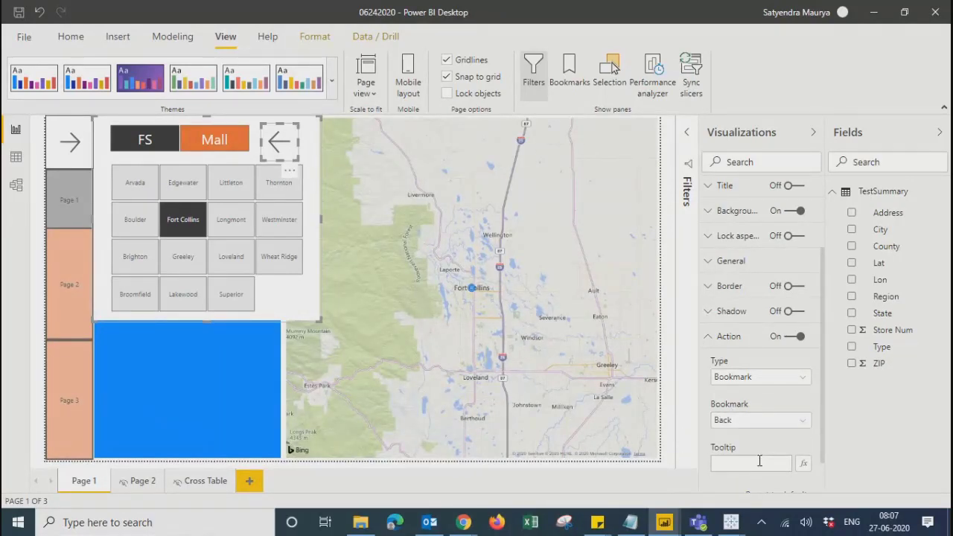
Set the left-arrow button's action tooltip to "Close Panel".
{"action": "left_click", "coordinate": [759, 461]}
{"action": "type", "text": "Close Panel"}
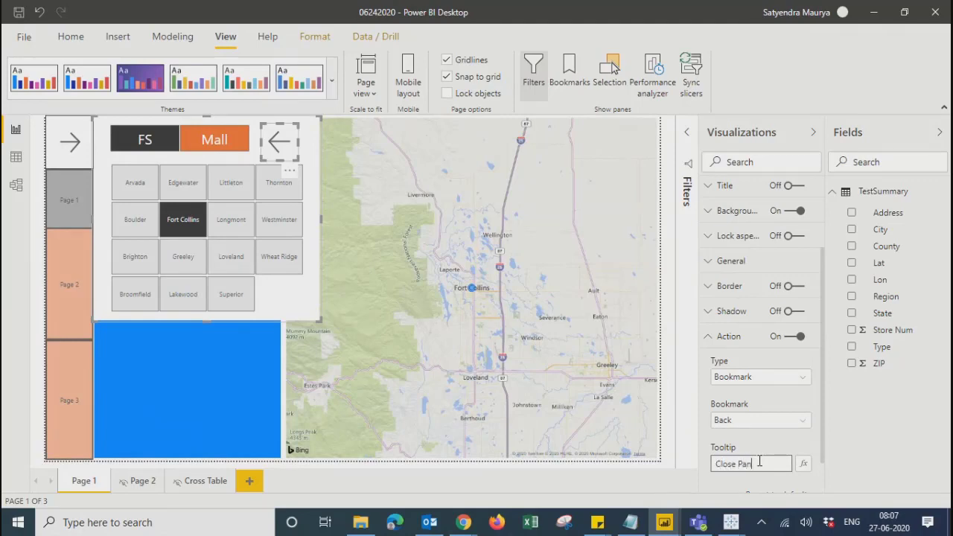
{"action": "left_click", "coordinate": [570, 491]}
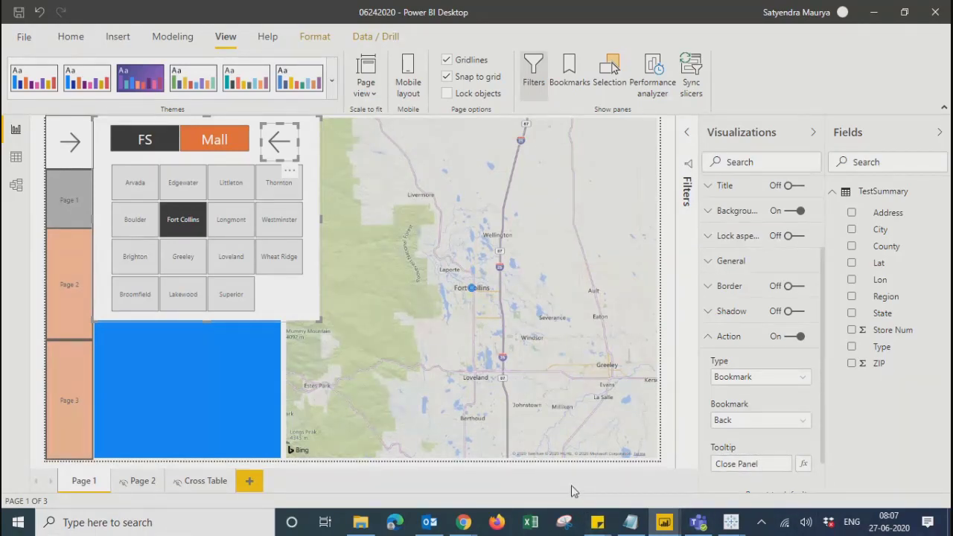
Test both arrow buttons by closing the slicer panel, showing it again, and closing it once more.
{"action": "left_click", "coordinate": [287, 138], "text": "ctrl"}
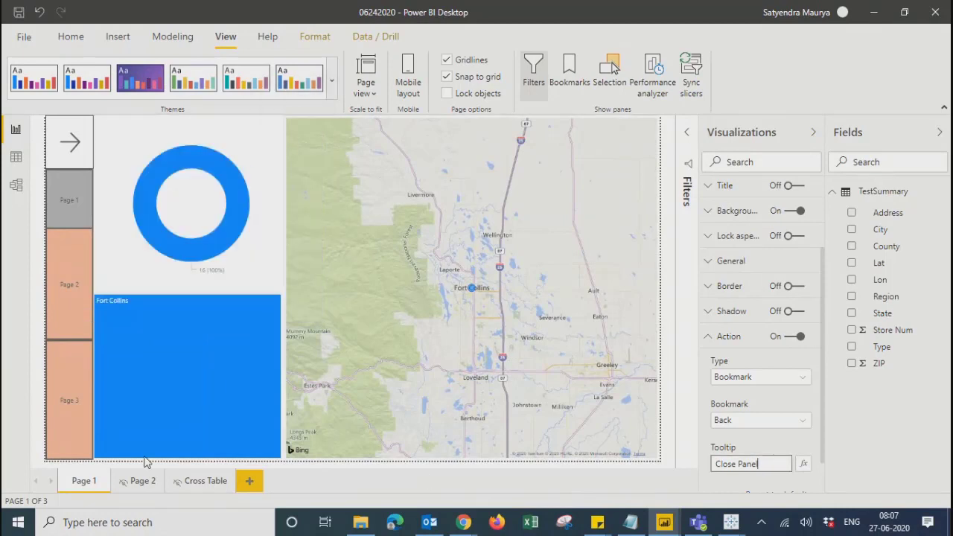
{"action": "left_click", "coordinate": [84, 141], "text": "ctrl"}
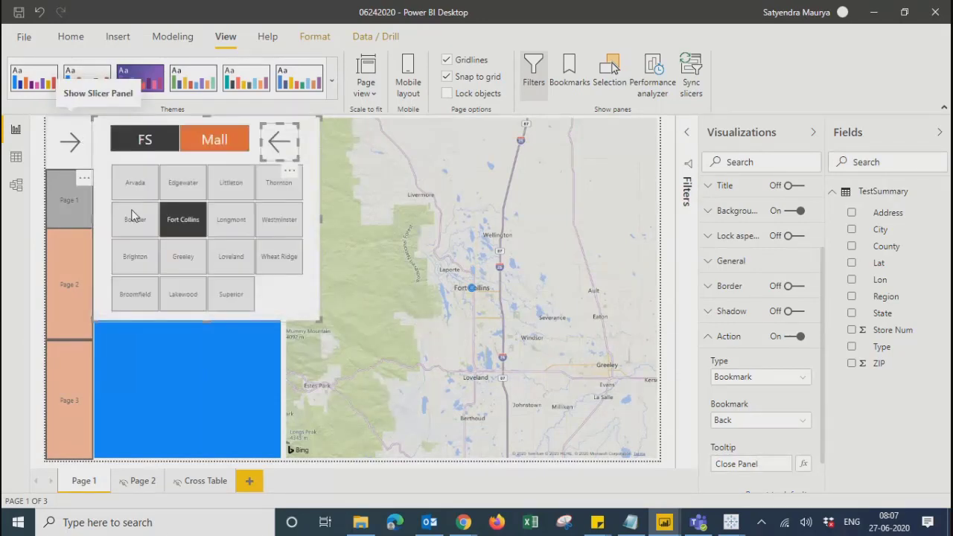
{"action": "left_click", "coordinate": [279, 145], "text": "ctrl"}
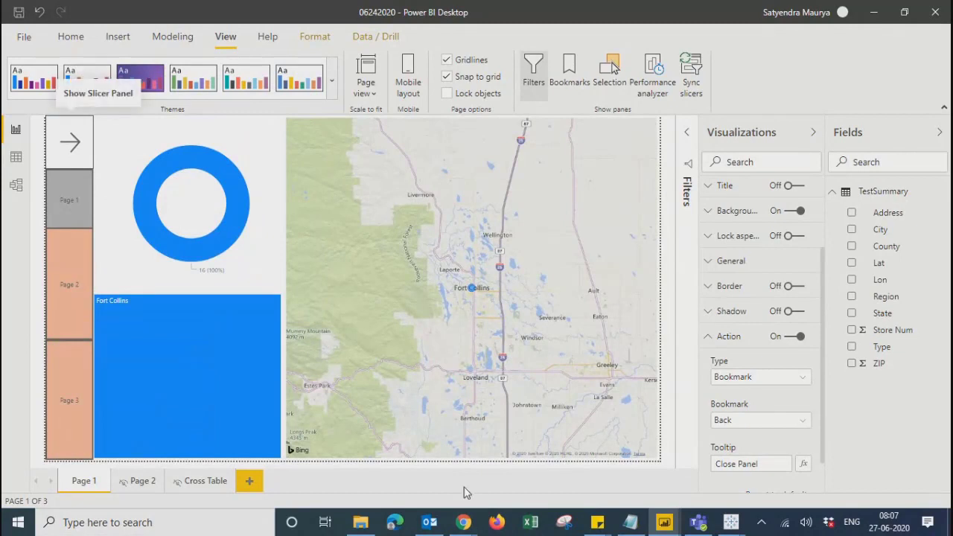
Briefly view the Filters pane, collapse it again, and collapse the Visualizations pane.
{"action": "left_click", "coordinate": [62, 142]}
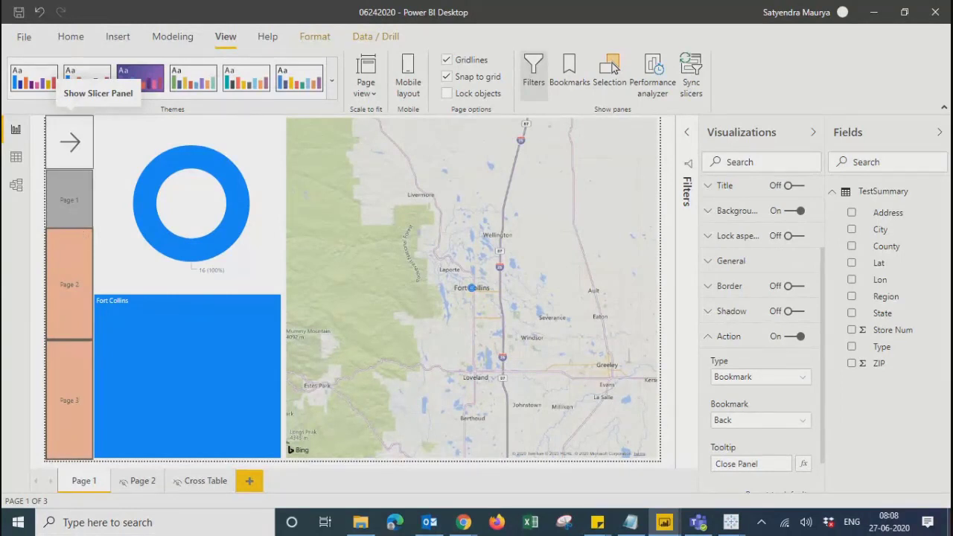
{"action": "left_click", "coordinate": [686, 140]}
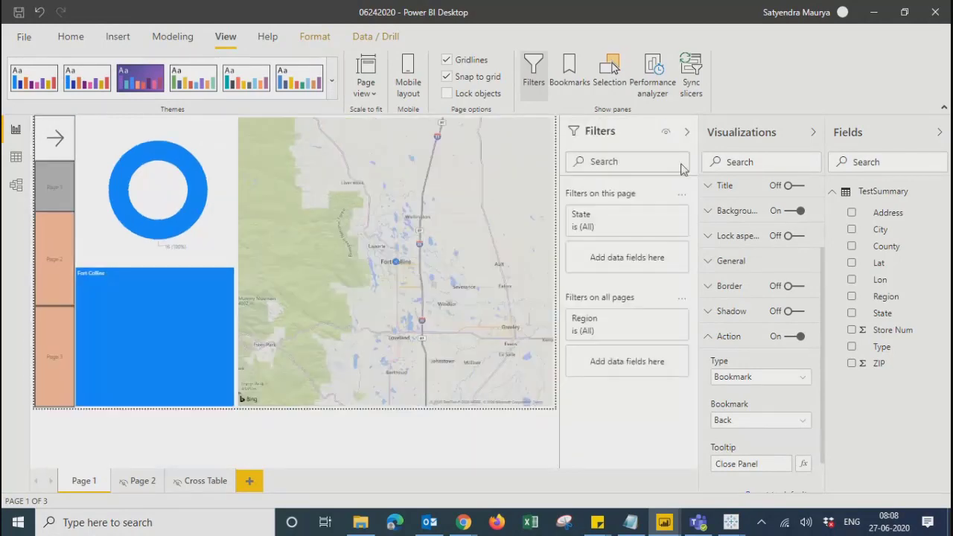
{"action": "left_click", "coordinate": [685, 134]}
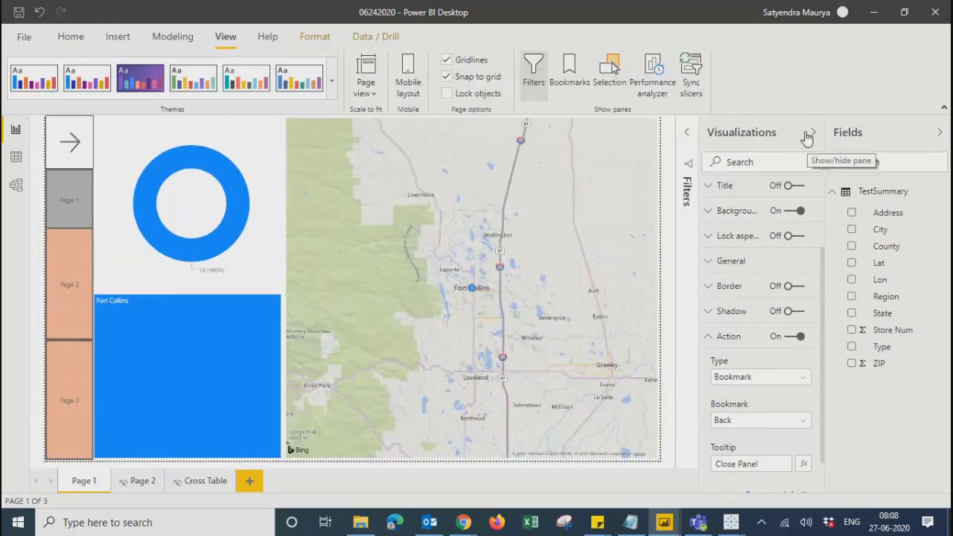
{"action": "left_click", "coordinate": [811, 133]}
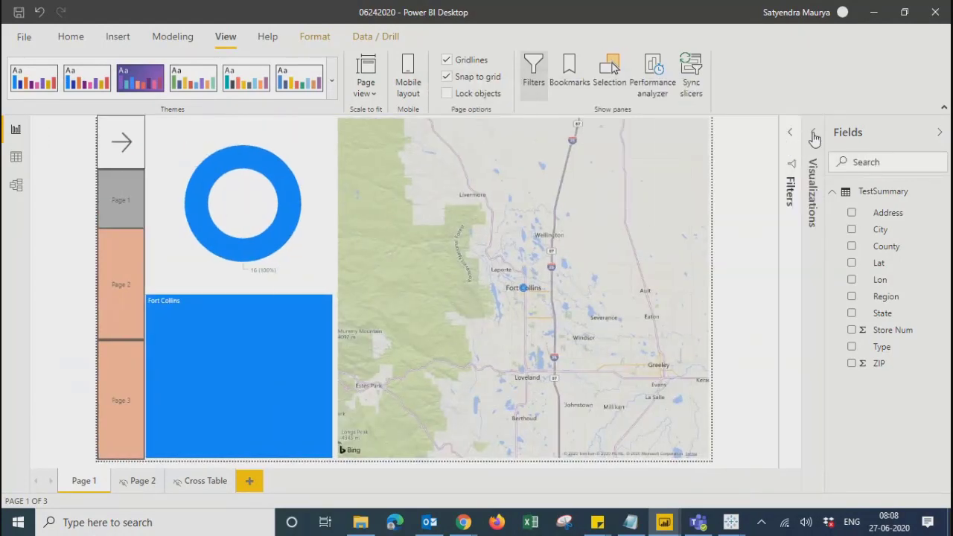
{"action": "left_click", "coordinate": [813, 134]}
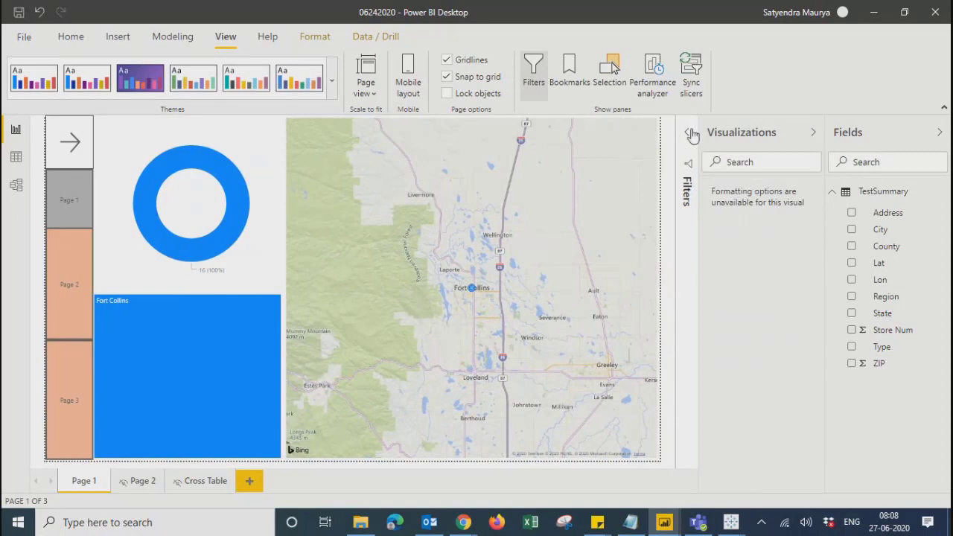
{"action": "left_click", "coordinate": [810, 136]}
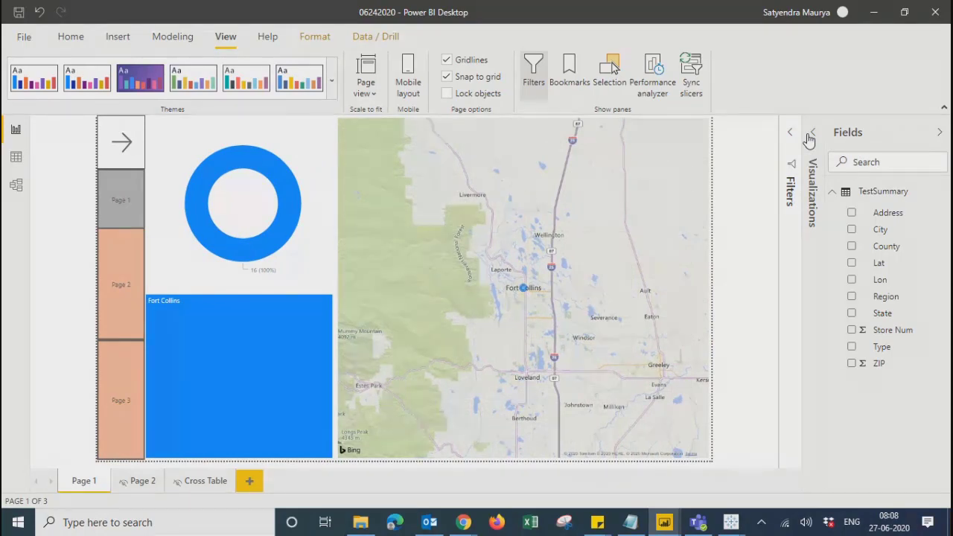
Test the slicer panel by opening it, filtering to Loveland, Lakewood and Broomfield with type Mall, and closing it.
{"action": "left_click", "coordinate": [131, 151]}
{"action": "left_click", "coordinate": [128, 146], "text": "ctrl"}
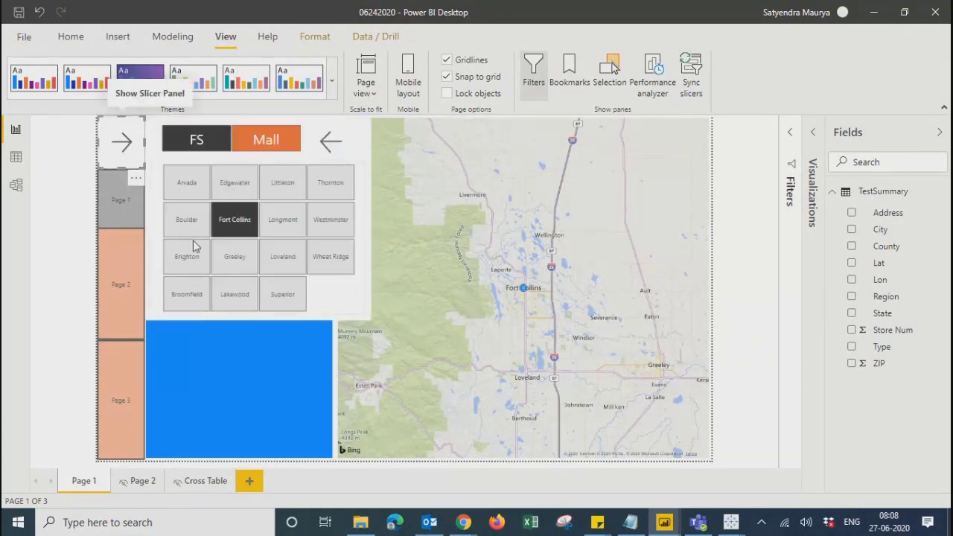
{"action": "left_click", "coordinate": [299, 264]}
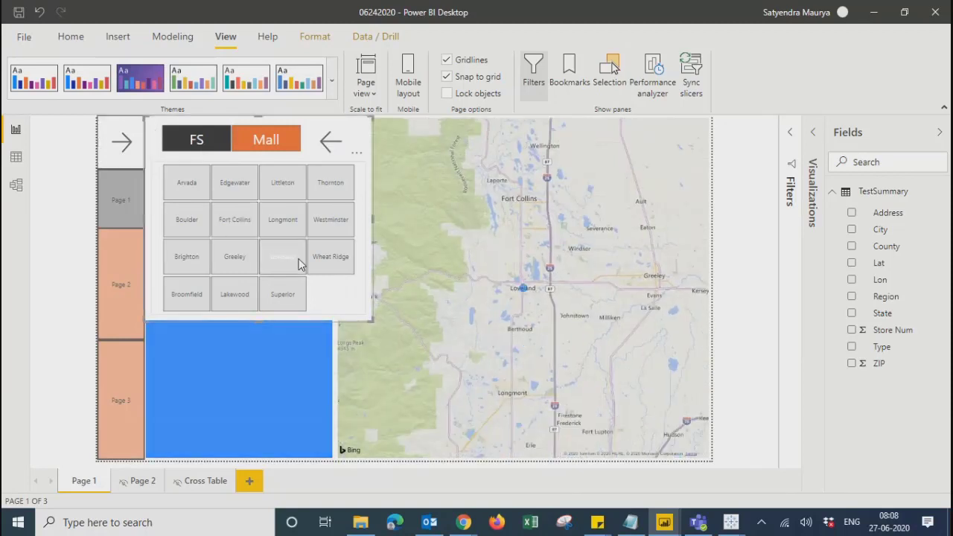
{"action": "left_click", "coordinate": [233, 294], "text": "ctrl"}
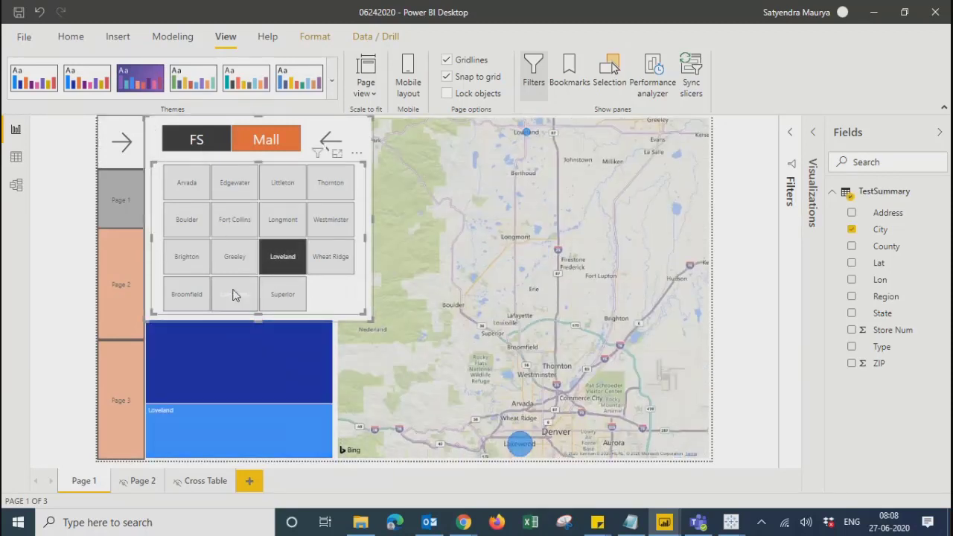
{"action": "left_click", "coordinate": [186, 296], "text": "ctrl"}
{"action": "left_click", "coordinate": [294, 143]}
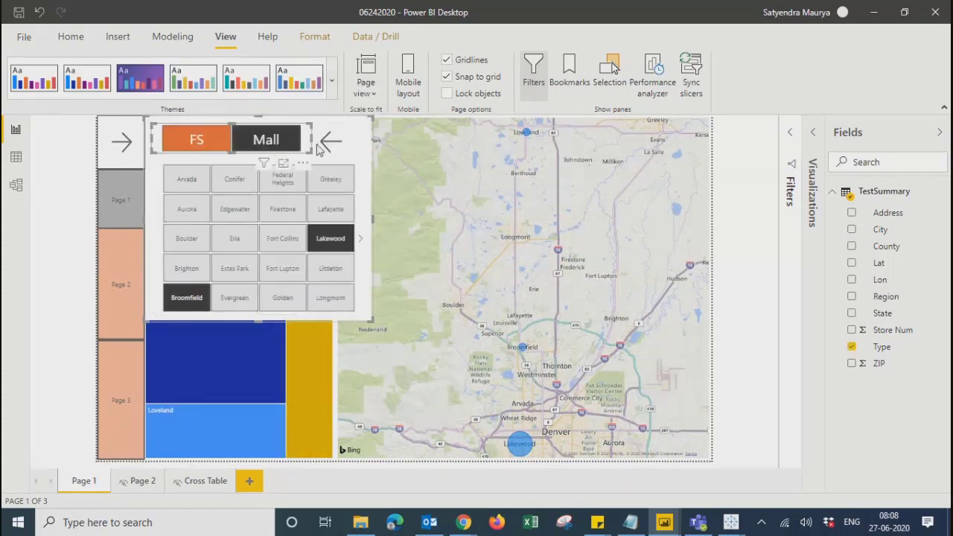
{"action": "left_click", "coordinate": [327, 143]}
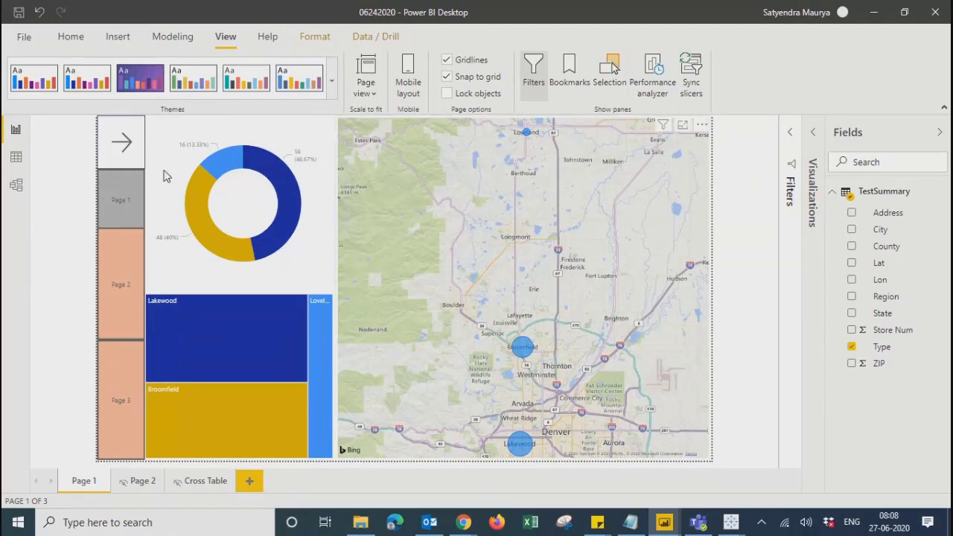
Reopen the slicer panel, filter the page to Arvada only, and close the panel.
{"action": "left_click", "coordinate": [122, 141], "text": "ctrl"}
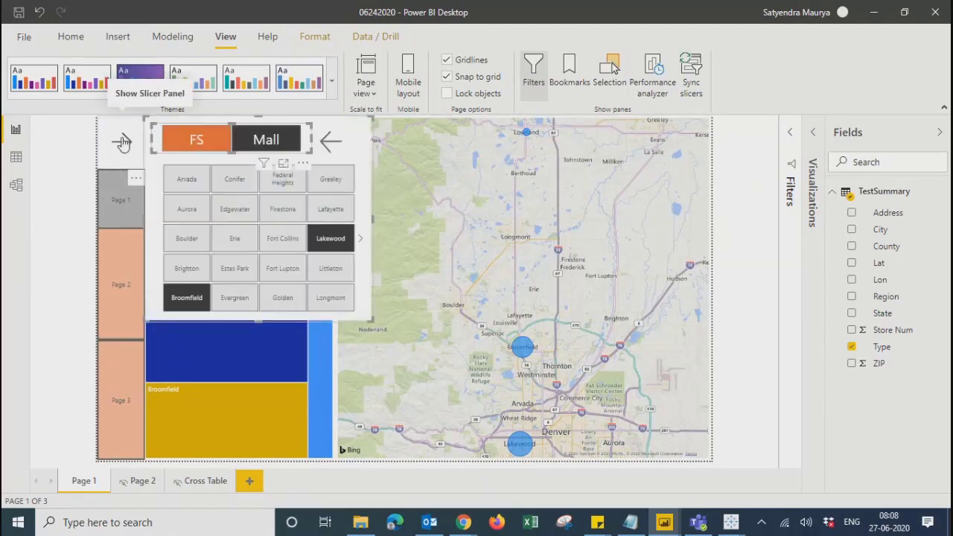
{"action": "left_click", "coordinate": [182, 180]}
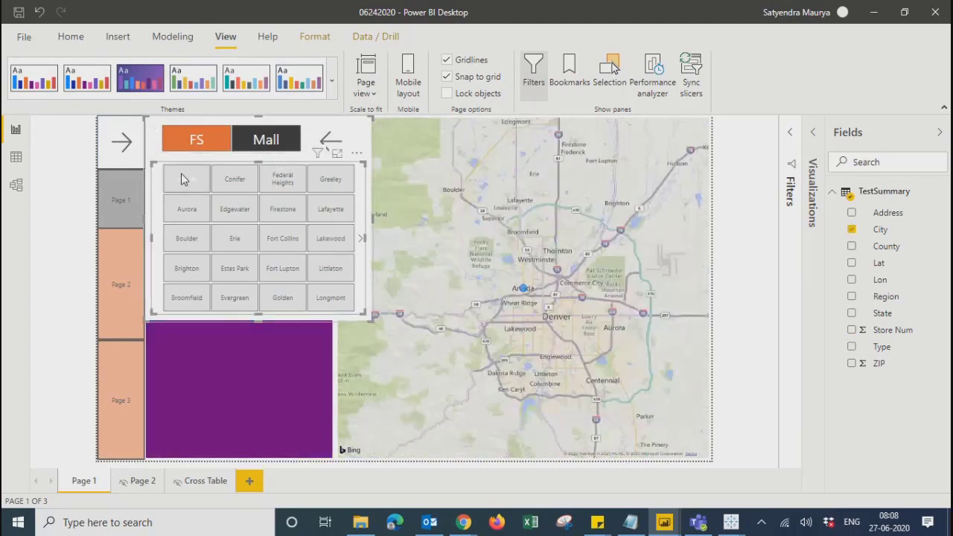
{"action": "left_click", "coordinate": [739, 223]}
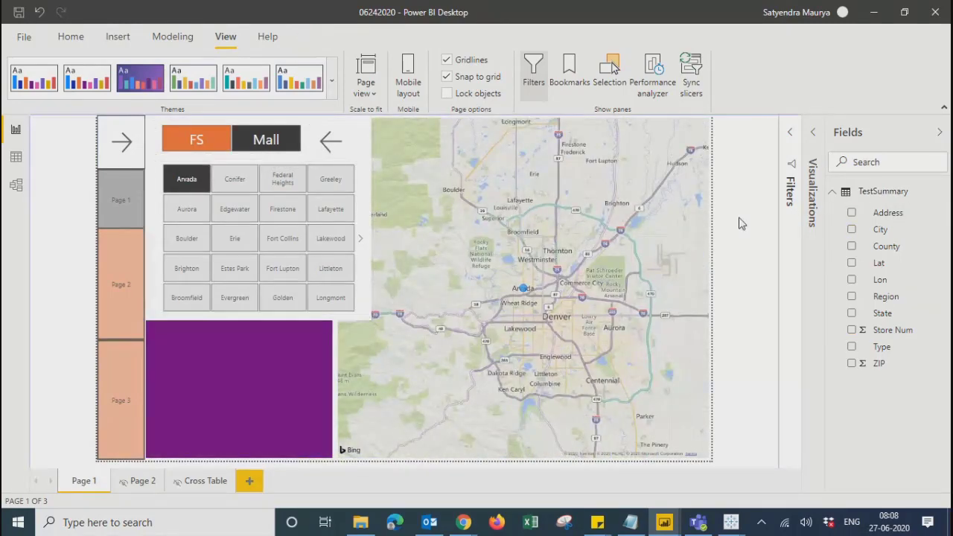
{"action": "left_click", "coordinate": [332, 145], "text": "ctrl"}
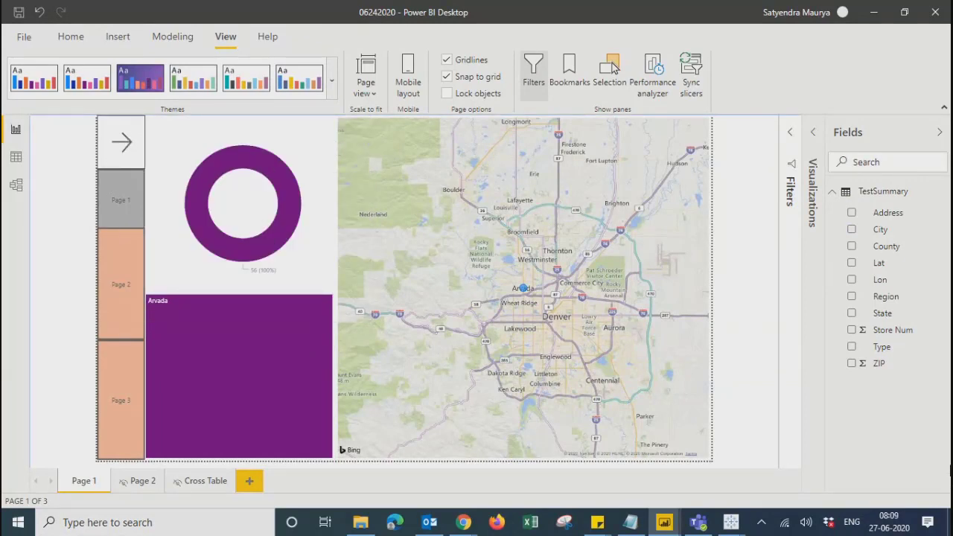
Show the slicer panel and clear the city selection so the visuals cover all cities.
{"action": "left_click", "coordinate": [33, 41]}
{"action": "key", "text": "Escape"}
{"action": "left_click", "coordinate": [71, 37]}
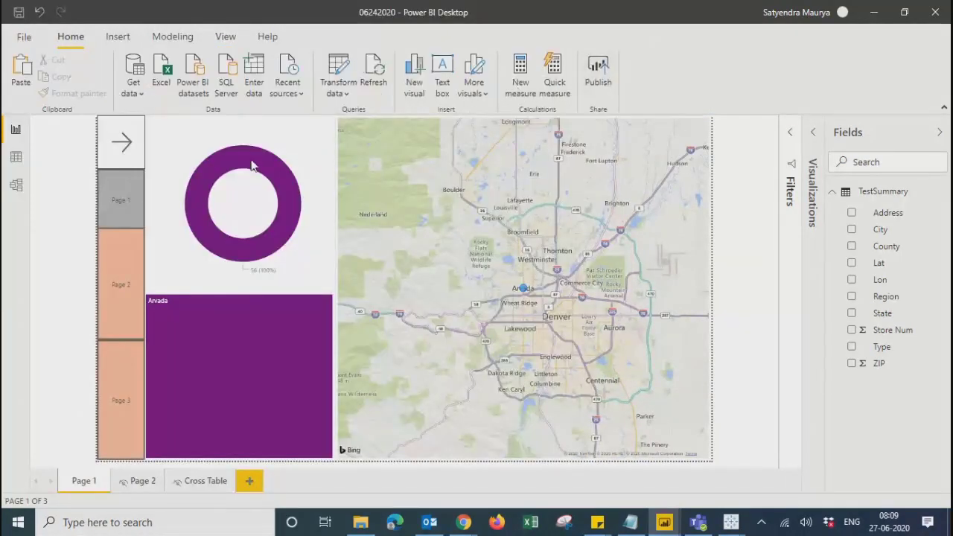
{"action": "left_click", "coordinate": [114, 143]}
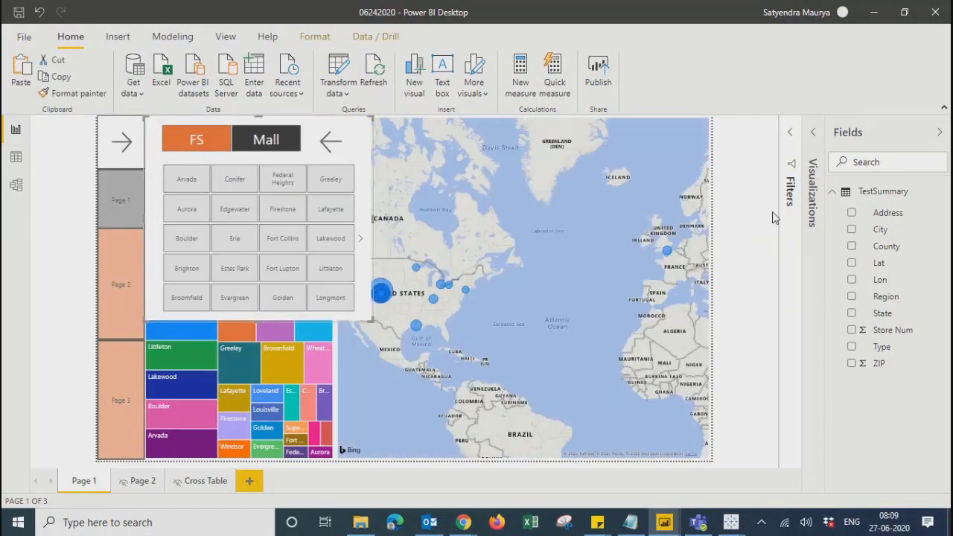
{"action": "left_click", "coordinate": [754, 219]}
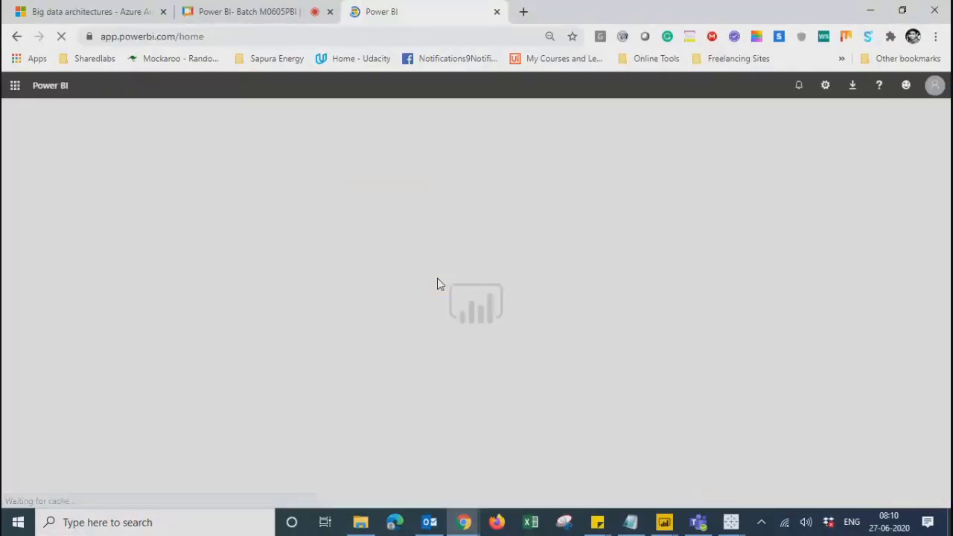
Check the report's publishing progress in Power BI Desktop and switch to the Power BI service home page in Chrome.
{"action": "mouse_move", "coordinate": [670, 525]}
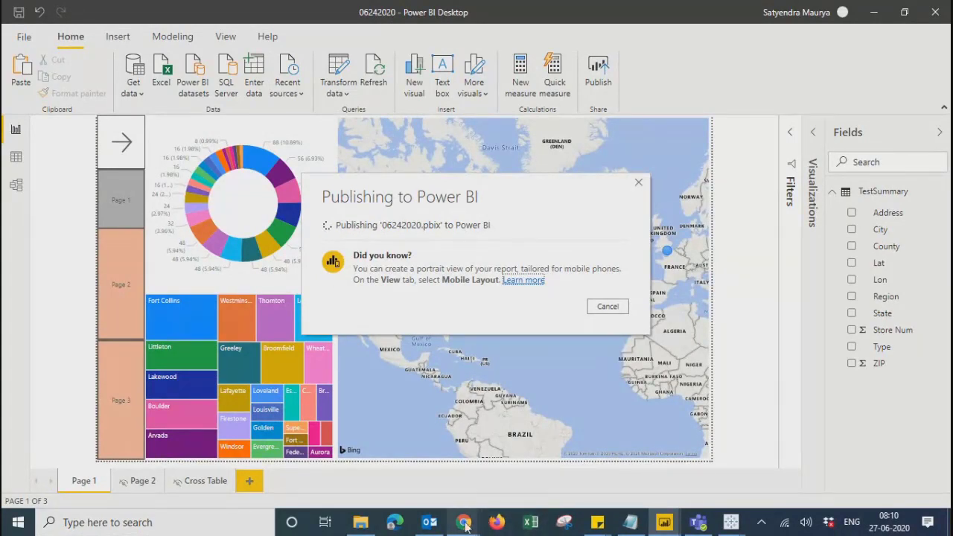
{"action": "mouse_move", "coordinate": [463, 523]}
{"action": "left_click", "coordinate": [388, 413]}
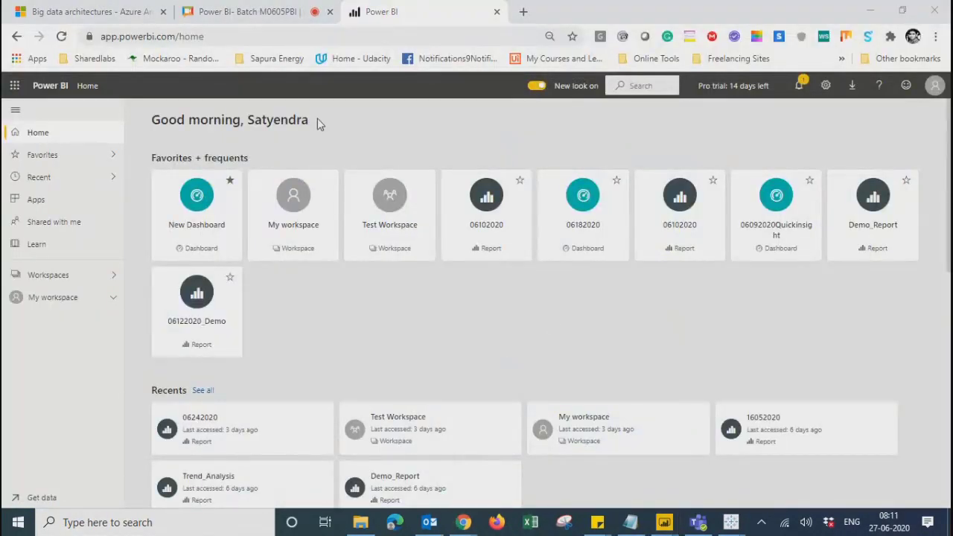
Return to the 06242020 report in Power BI Desktop and close its running publish dialog.
{"action": "key", "text": "alt+Tab"}
{"action": "key", "text": "alt+Tab"}
{"action": "key", "text": "alt+Tab"}
{"action": "key", "text": "alt+Tab"}
{"action": "key", "text": "alt+Tab"}
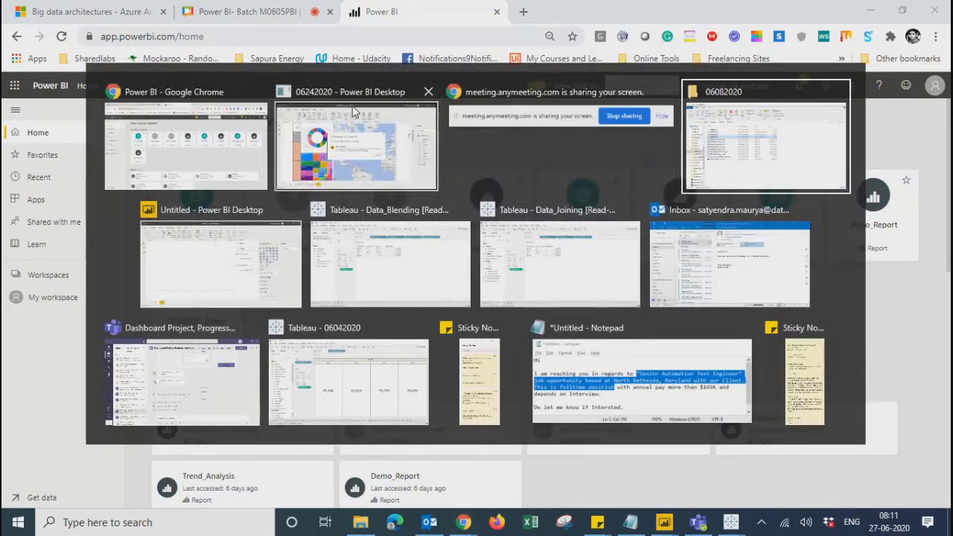
{"action": "key", "text": "alt+Tab"}
{"action": "key", "text": "alt+Tab"}
{"action": "key", "text": "alt+Tab"}
{"action": "key", "text": "alt+Tab"}
{"action": "key", "text": "alt+Tab"}
{"action": "key", "text": "alt+Tab"}
{"action": "key", "text": "alt+Tab"}
{"action": "key", "text": "alt+Tab"}
{"action": "key", "text": "alt+Tab"}
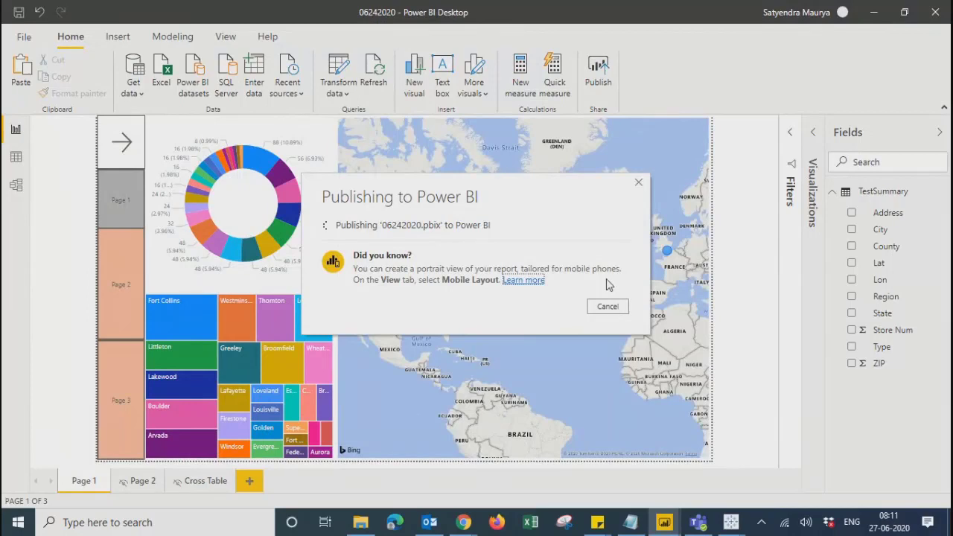
{"action": "left_click", "coordinate": [638, 183]}
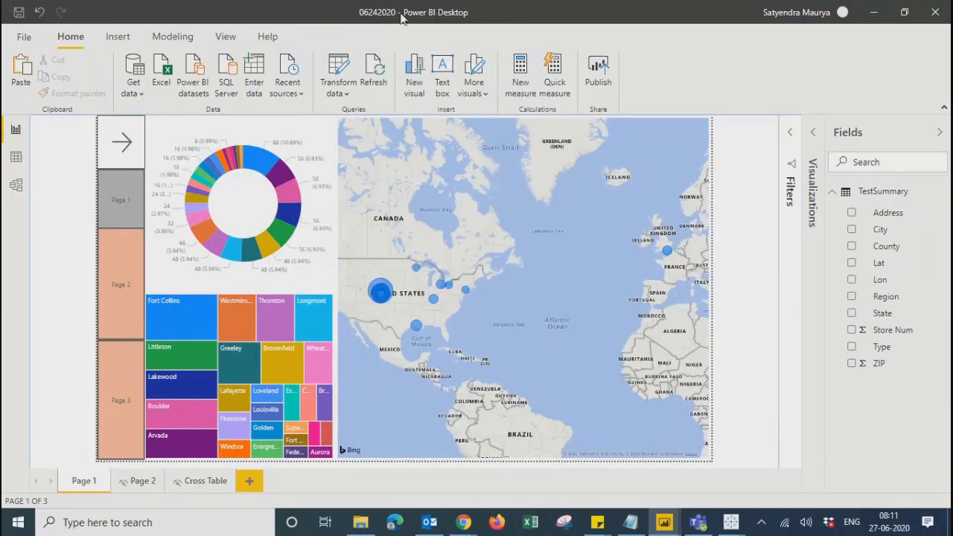
Switch to the Power BI service in Chrome and open the contents of Test Workspace.
{"action": "key", "text": "alt+Tab"}
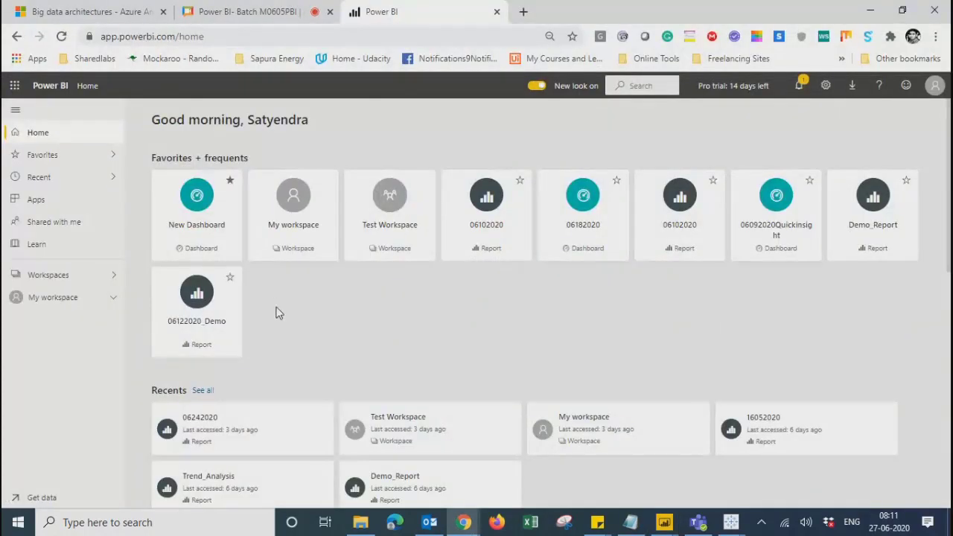
{"action": "left_click", "coordinate": [52, 276]}
{"action": "left_click", "coordinate": [189, 119]}
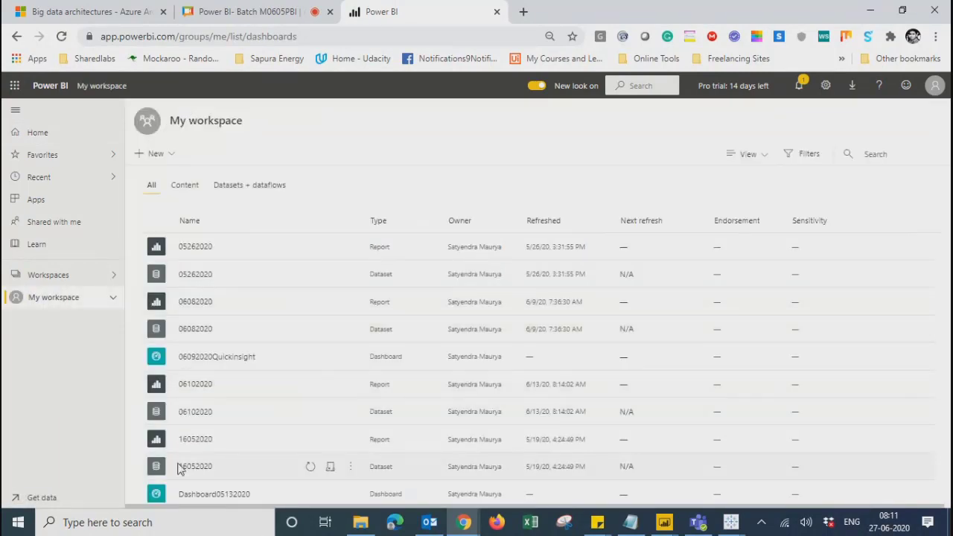
{"action": "left_click", "coordinate": [58, 304]}
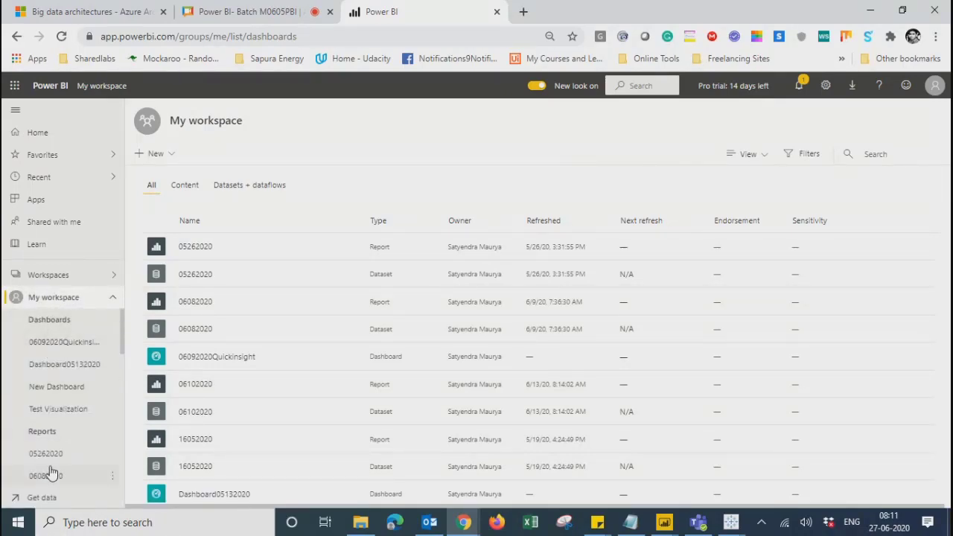
{"action": "left_click", "coordinate": [33, 277]}
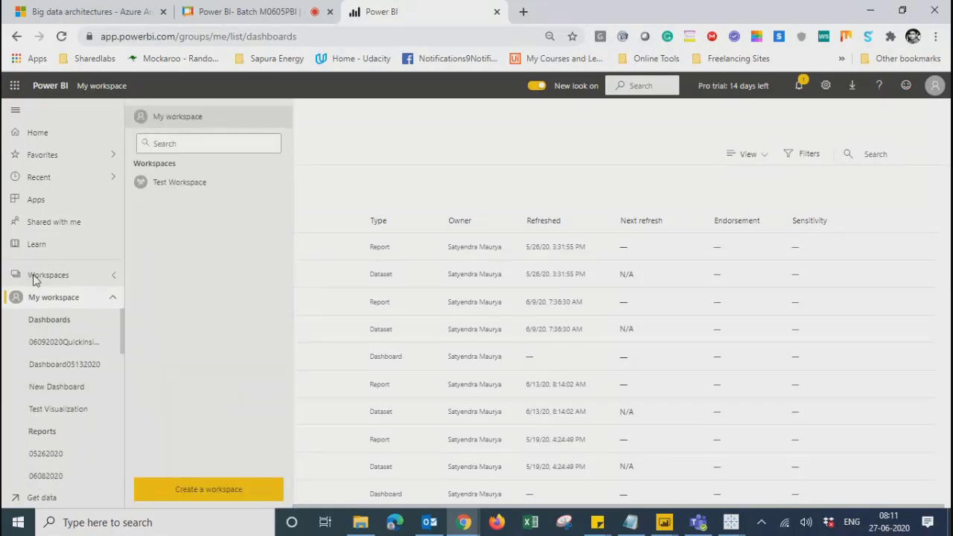
{"action": "left_click", "coordinate": [152, 186]}
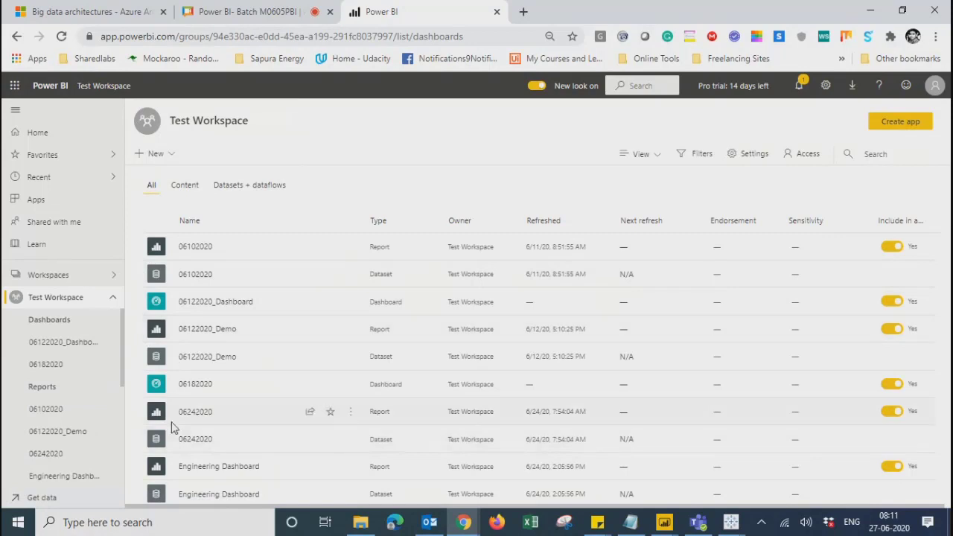
Delete the 06242020 report and the 06242020 dataset from Test Workspace.
{"action": "left_click", "coordinate": [350, 412]}
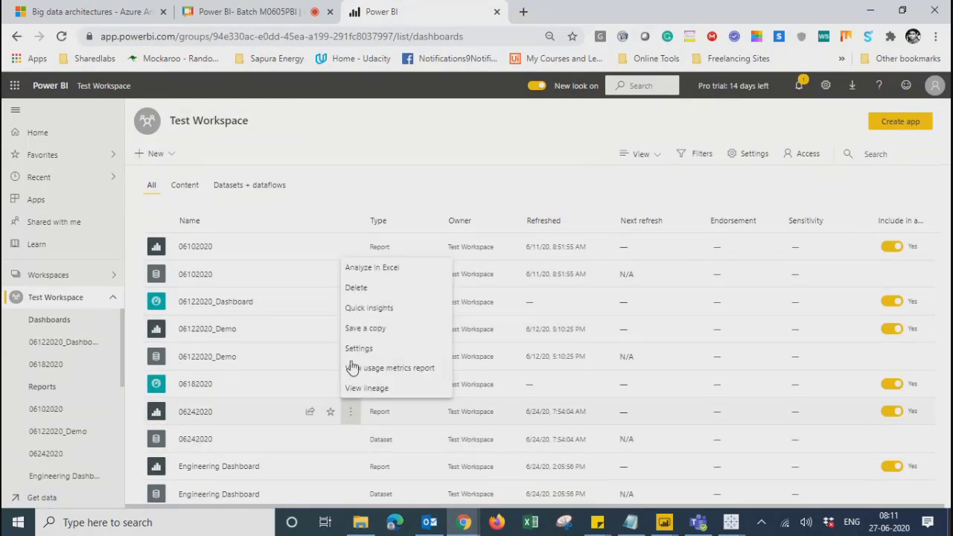
{"action": "left_click", "coordinate": [355, 295]}
{"action": "left_click", "coordinate": [477, 325]}
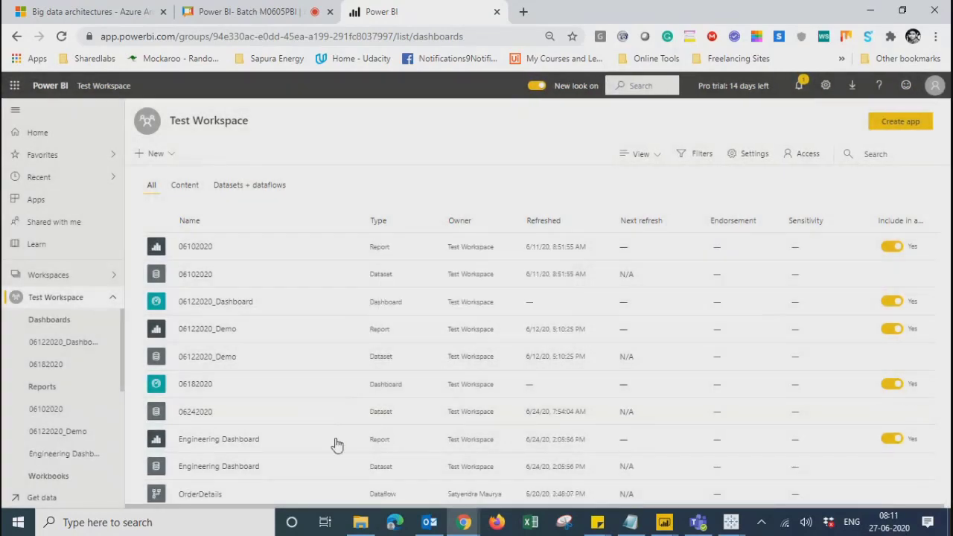
{"action": "left_click", "coordinate": [351, 411]}
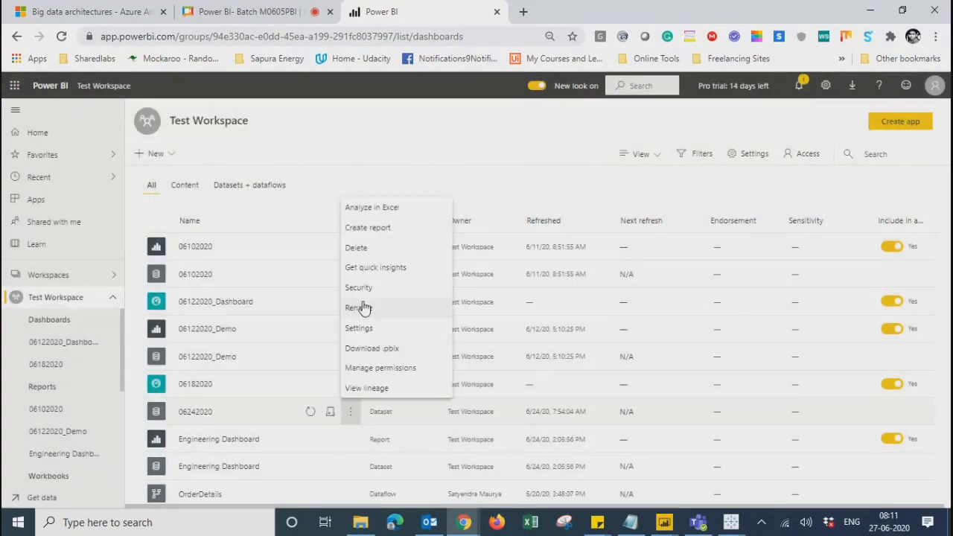
{"action": "left_click", "coordinate": [361, 247]}
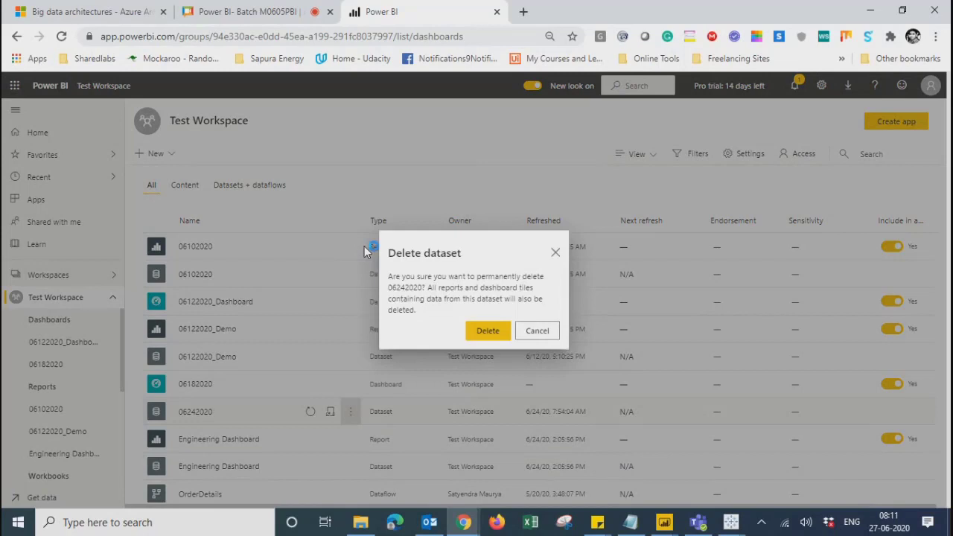
{"action": "left_click", "coordinate": [486, 330]}
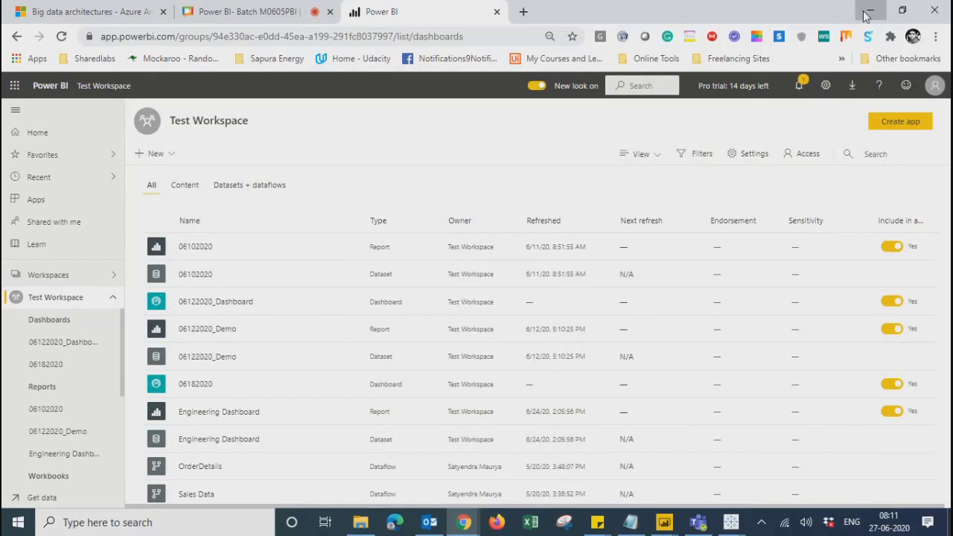
Return to Power BI Desktop and publish the 06242020 report to Test Workspace.
{"action": "left_click", "coordinate": [870, 9]}
{"action": "left_click", "coordinate": [598, 74]}
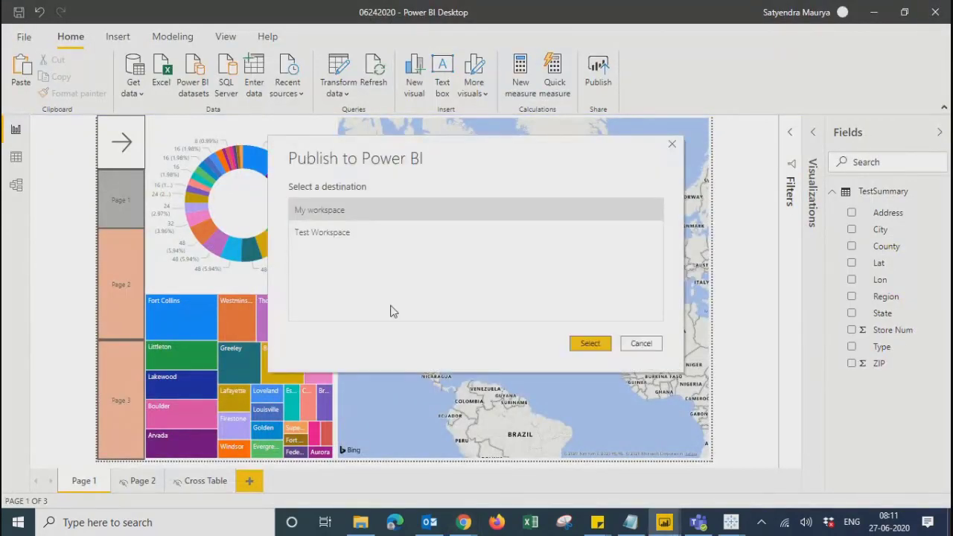
{"action": "left_click", "coordinate": [322, 233]}
{"action": "left_click", "coordinate": [590, 344]}
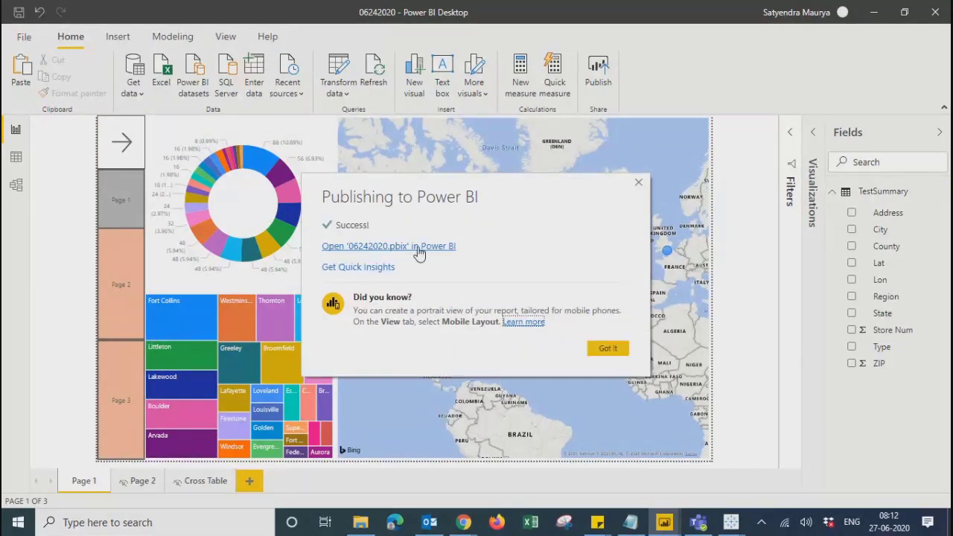
Open the published 06242020 report in the Power BI service in full screen and show its slicer panel.
{"action": "left_click", "coordinate": [385, 246]}
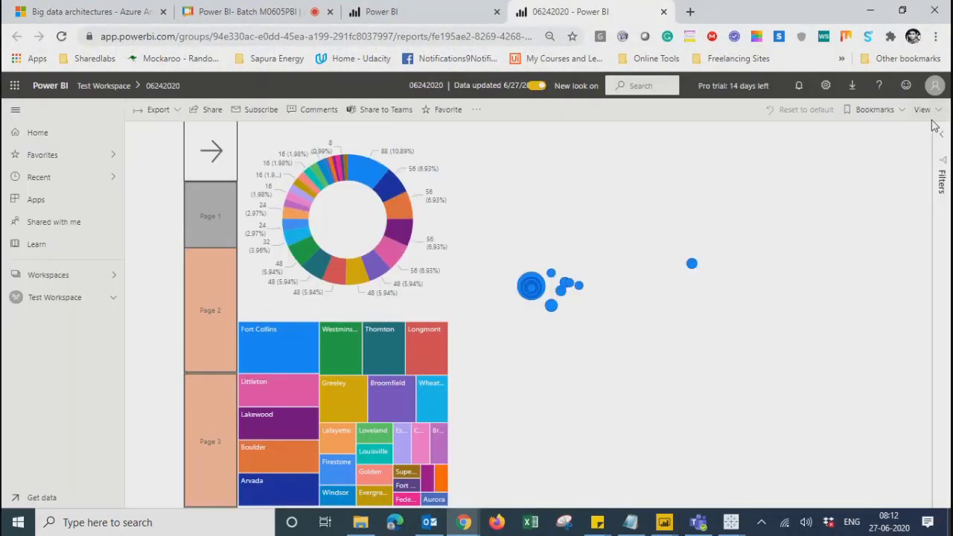
{"action": "left_click", "coordinate": [923, 110]}
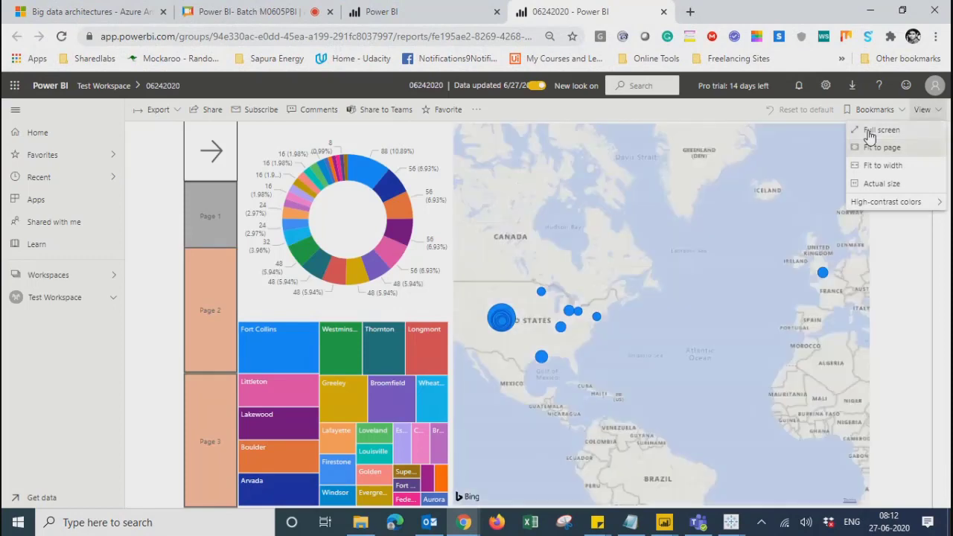
{"action": "left_click", "coordinate": [873, 130]}
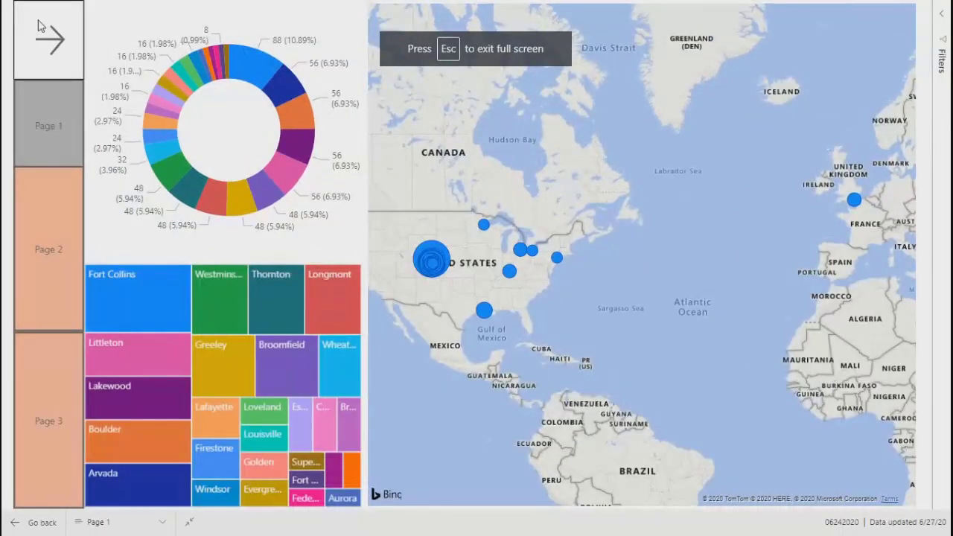
{"action": "left_click", "coordinate": [52, 58]}
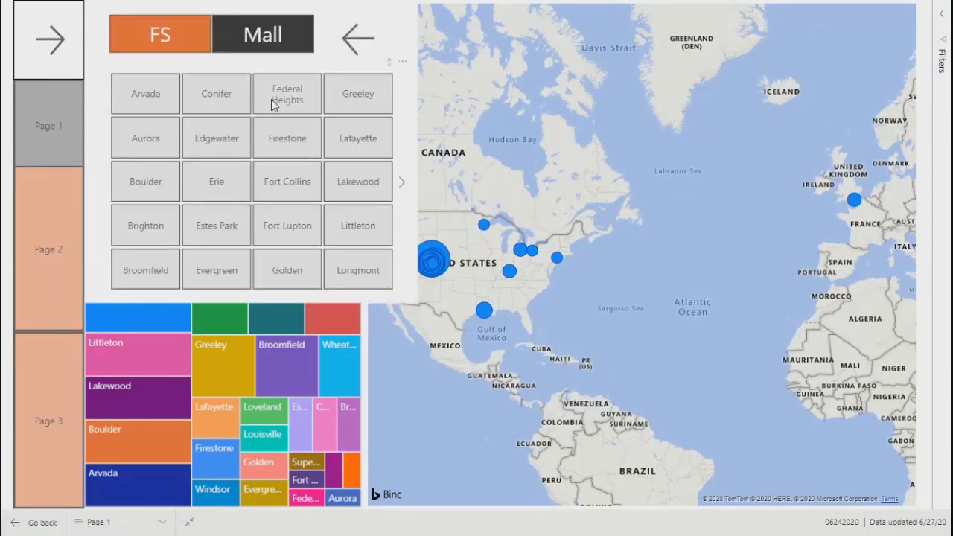
Filter the published report to Fort Collins and FS in the slicer panel, and hide the panel.
{"action": "left_click", "coordinate": [283, 192]}
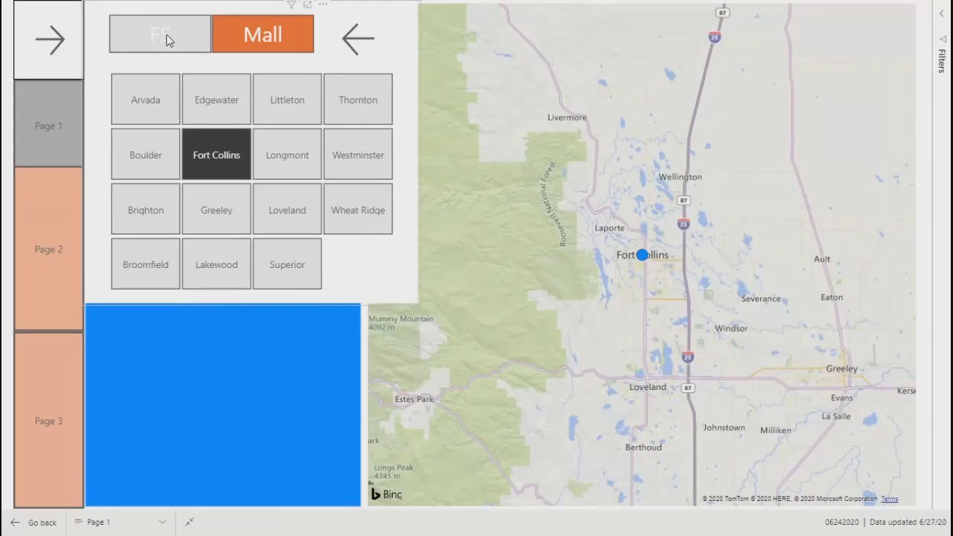
{"action": "left_click", "coordinate": [167, 40]}
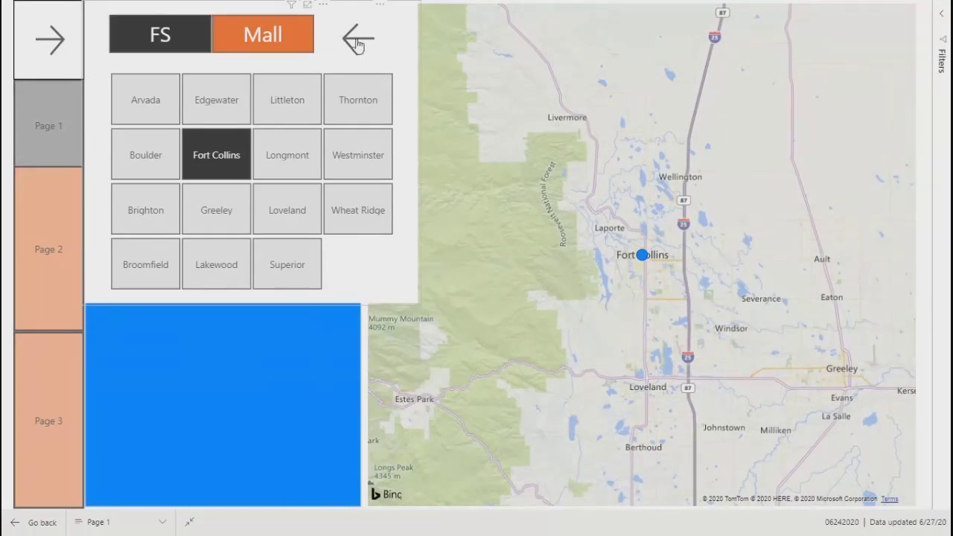
{"action": "left_click", "coordinate": [357, 41]}
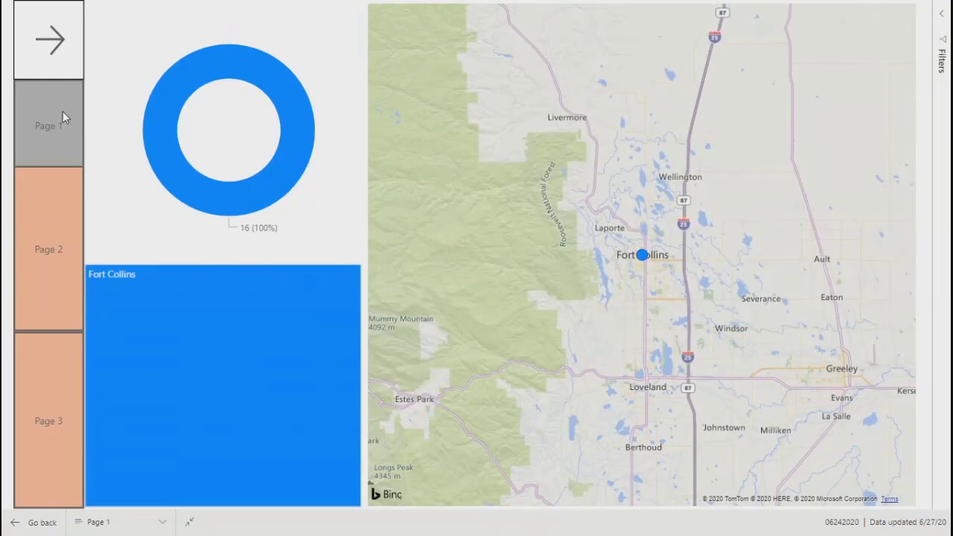
Browse Page 2 and Page 3 of the published report and return to Page 1.
{"action": "left_click", "coordinate": [47, 249]}
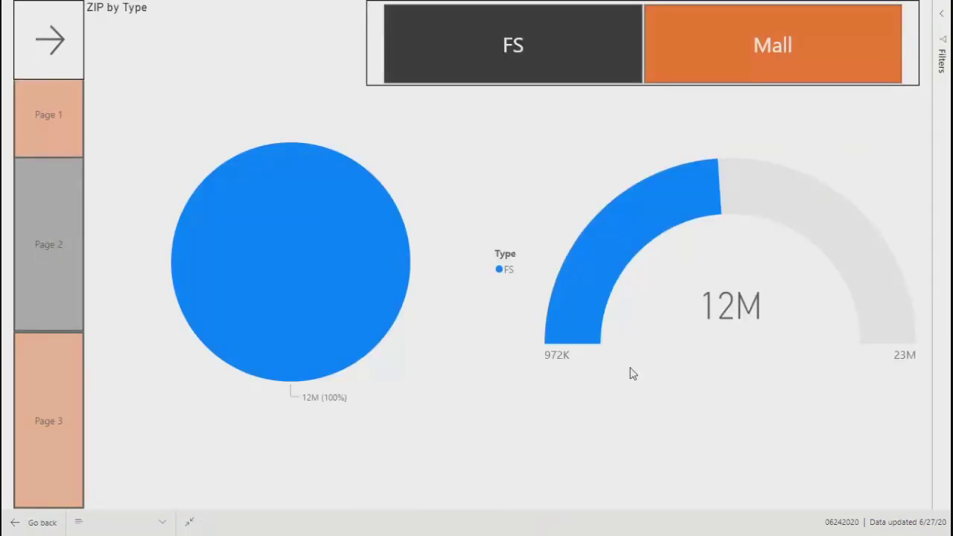
{"action": "left_click", "coordinate": [30, 423]}
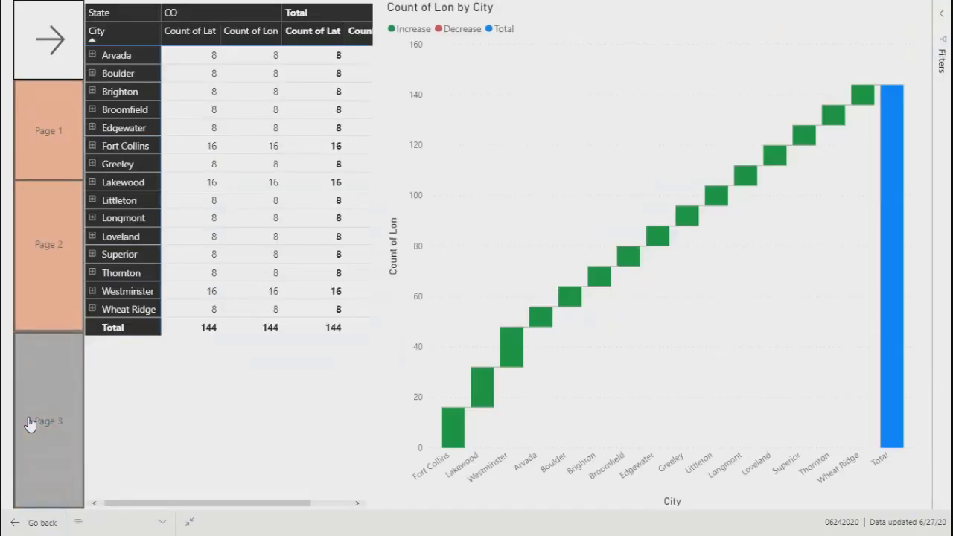
{"action": "left_click", "coordinate": [50, 289]}
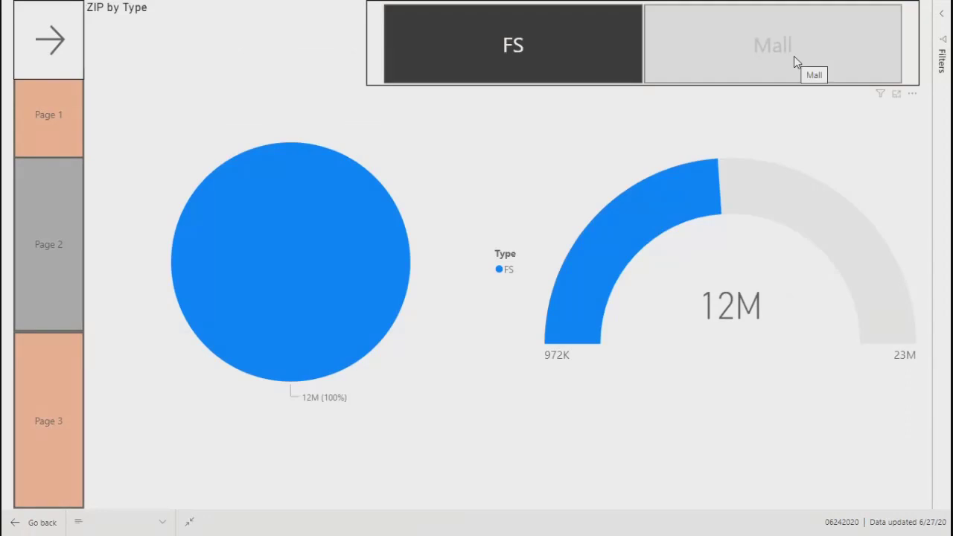
{"action": "left_click", "coordinate": [743, 61]}
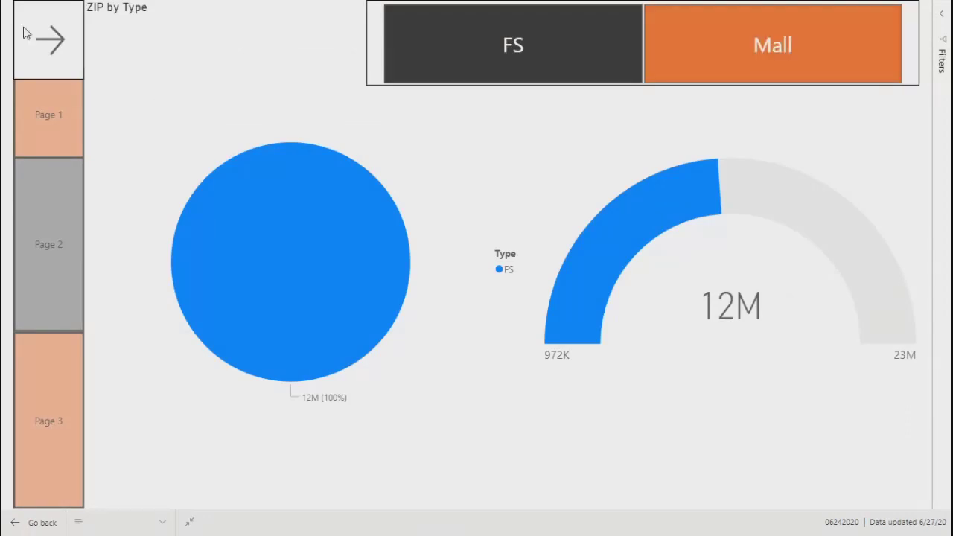
{"action": "left_click", "coordinate": [68, 90]}
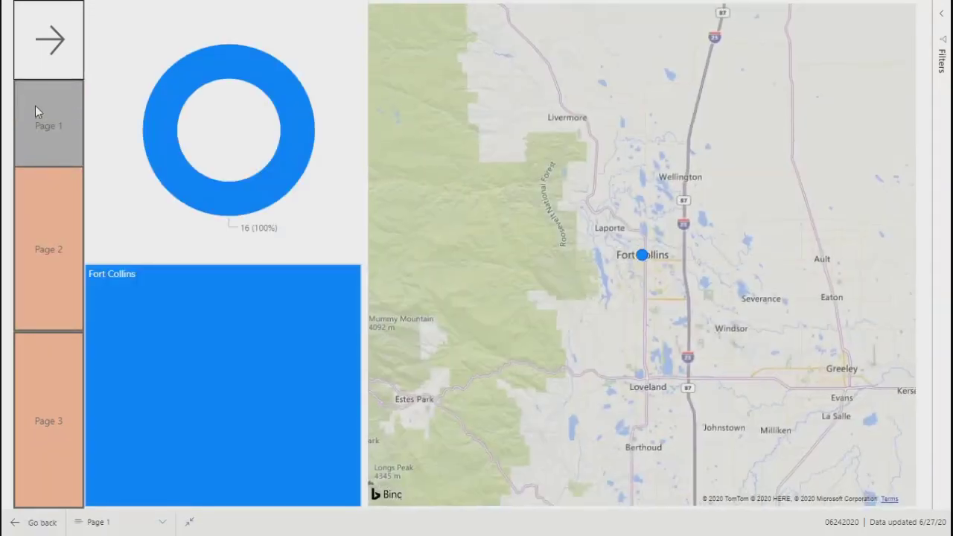
Reopen the slicer panel, clear the Fort Collins and FS selections, and test showing and hiding the panel again.
{"action": "left_click", "coordinate": [43, 72]}
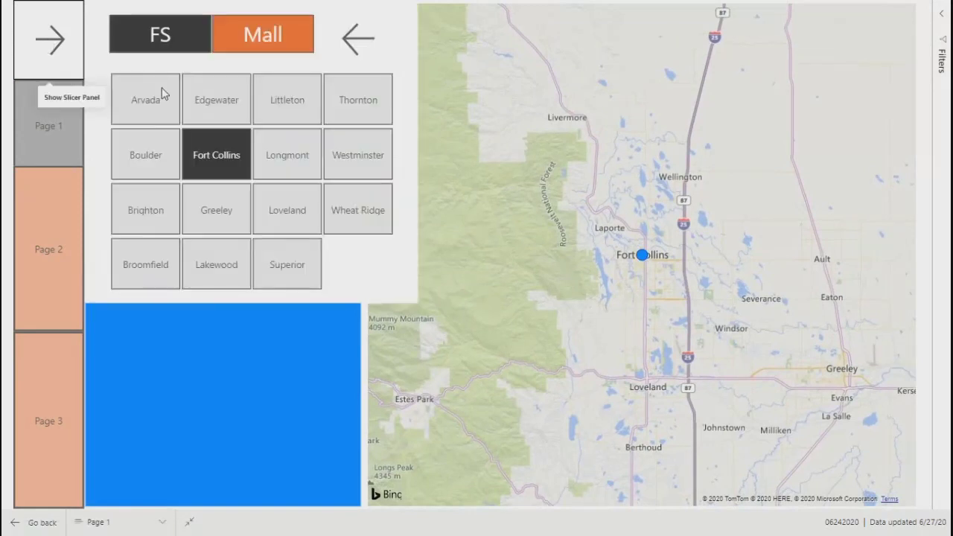
{"action": "left_click", "coordinate": [215, 158]}
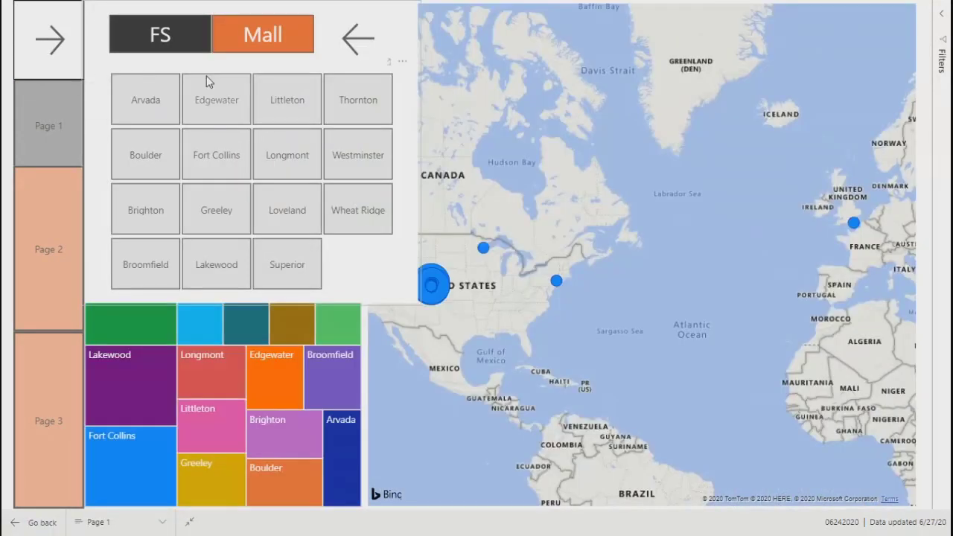
{"action": "left_click", "coordinate": [155, 39]}
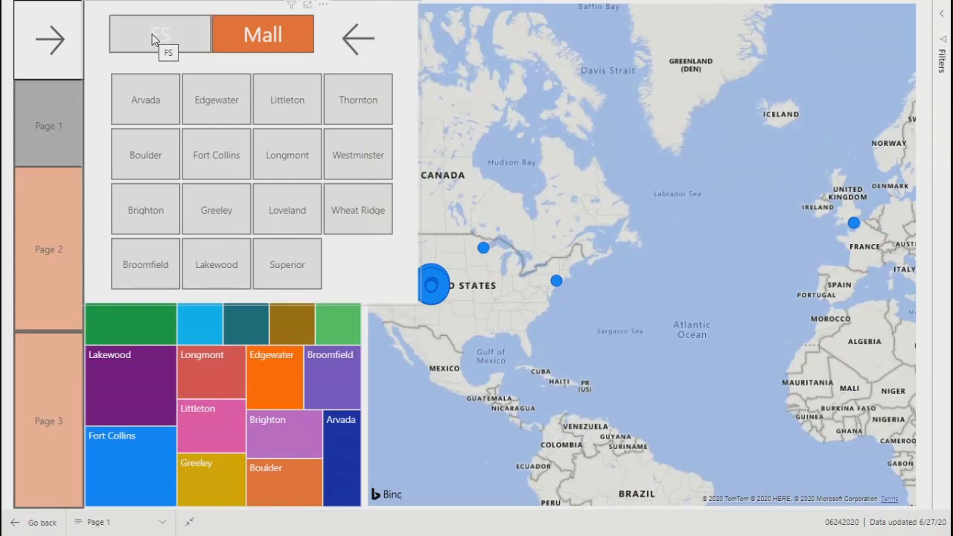
{"action": "left_click", "coordinate": [353, 42]}
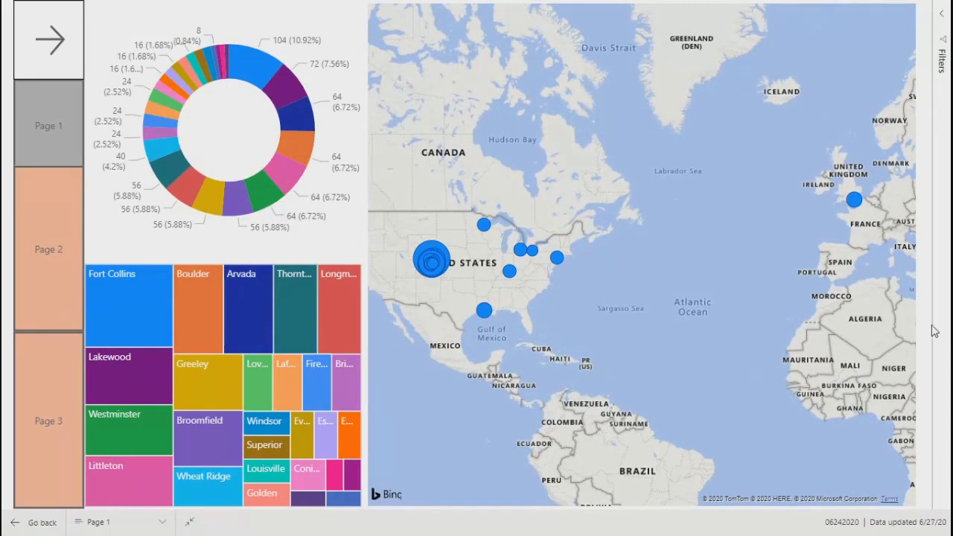
{"action": "left_click", "coordinate": [60, 35]}
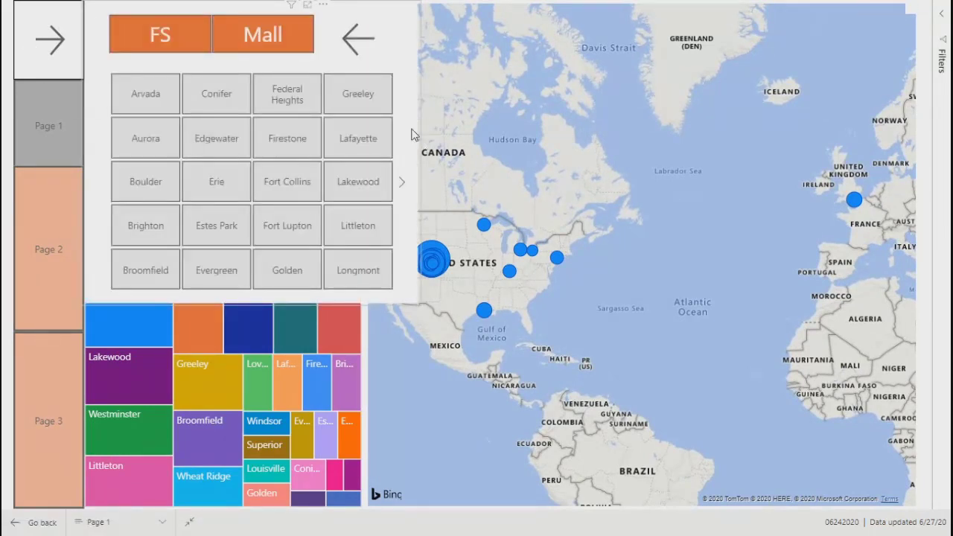
{"action": "left_click", "coordinate": [354, 41]}
Leave the full screen view of the published report and switch back to Power BI Desktop.
{"action": "key", "text": "Escape"}
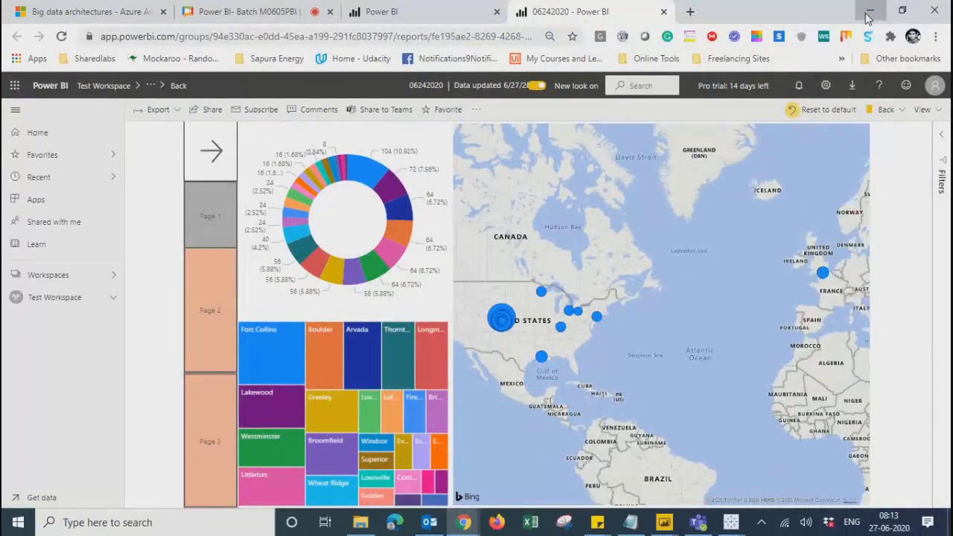
{"action": "left_click", "coordinate": [867, 19]}
{"action": "left_click", "coordinate": [637, 184]}
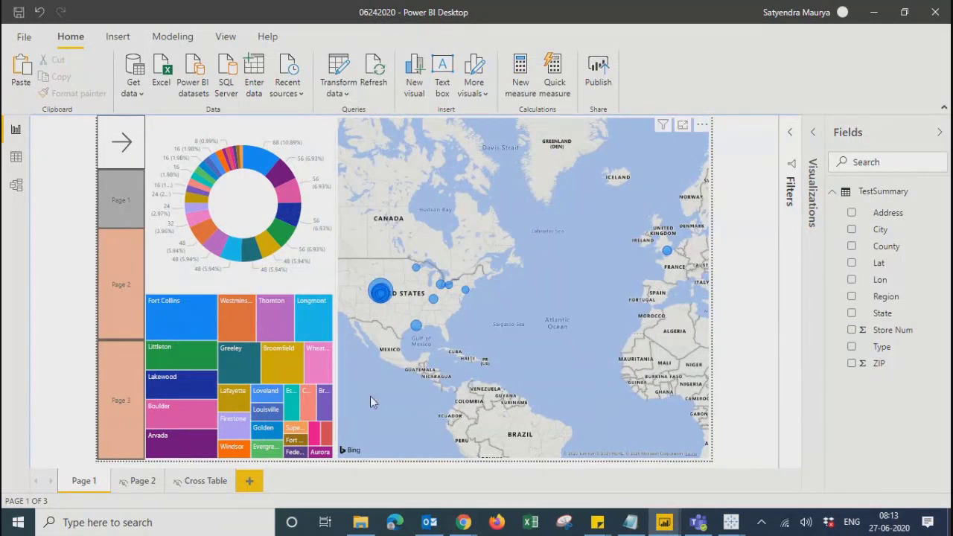
Add a new page to the report and create a table on it with the Type field.
{"action": "mouse_move", "coordinate": [225, 327]}
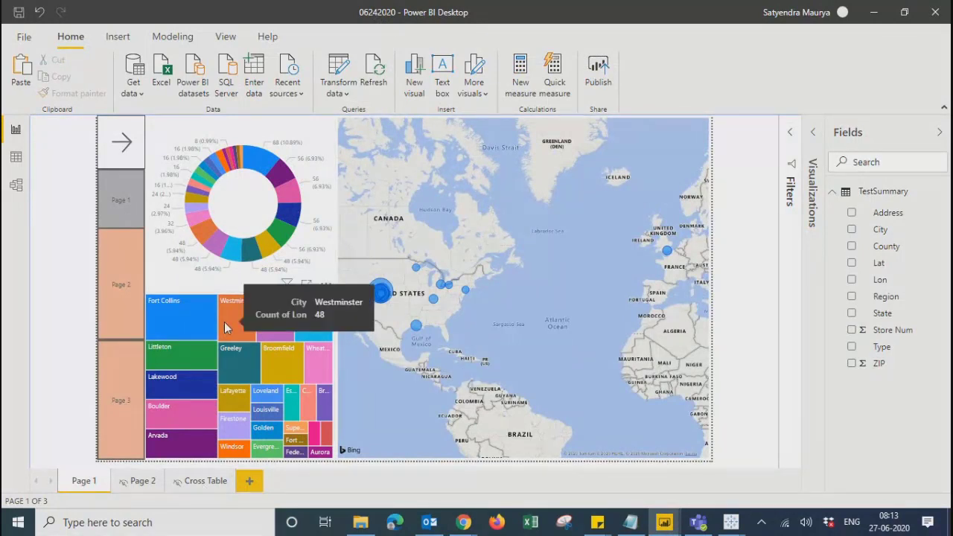
{"action": "mouse_move", "coordinate": [228, 258]}
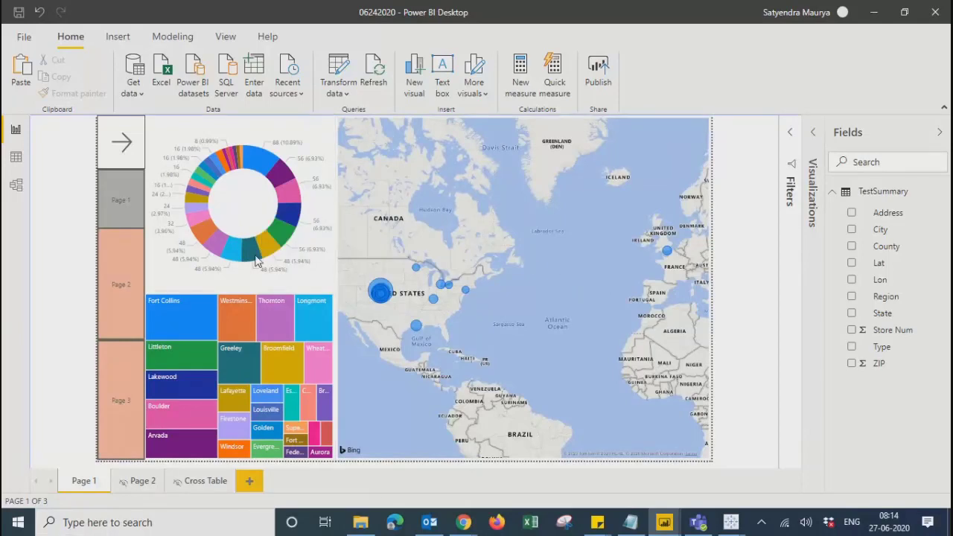
{"action": "mouse_move", "coordinate": [261, 252]}
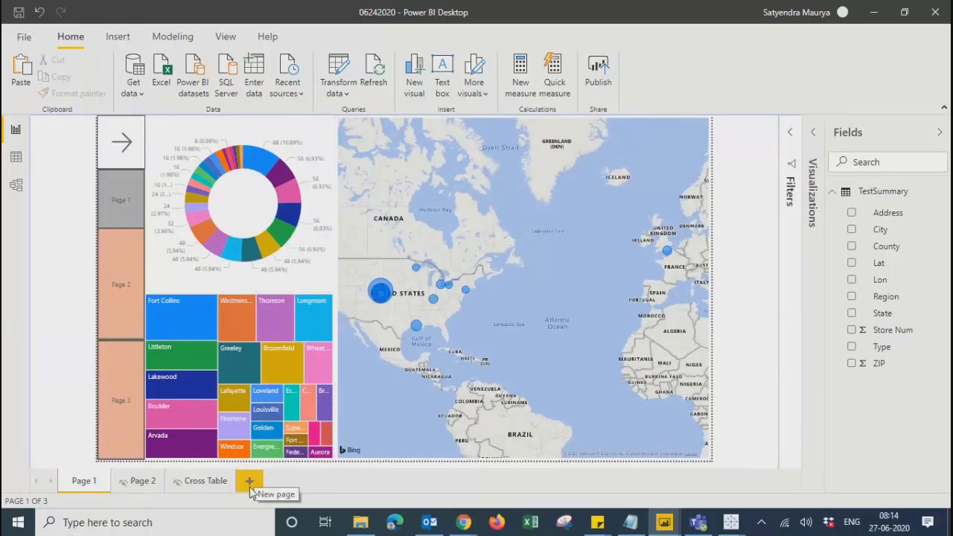
{"action": "mouse_move", "coordinate": [181, 319]}
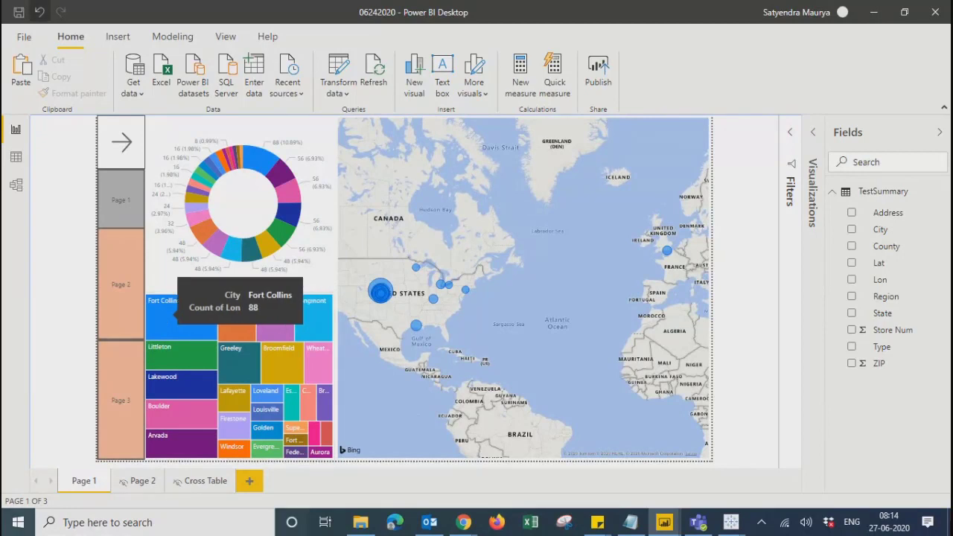
{"action": "left_click", "coordinate": [252, 481]}
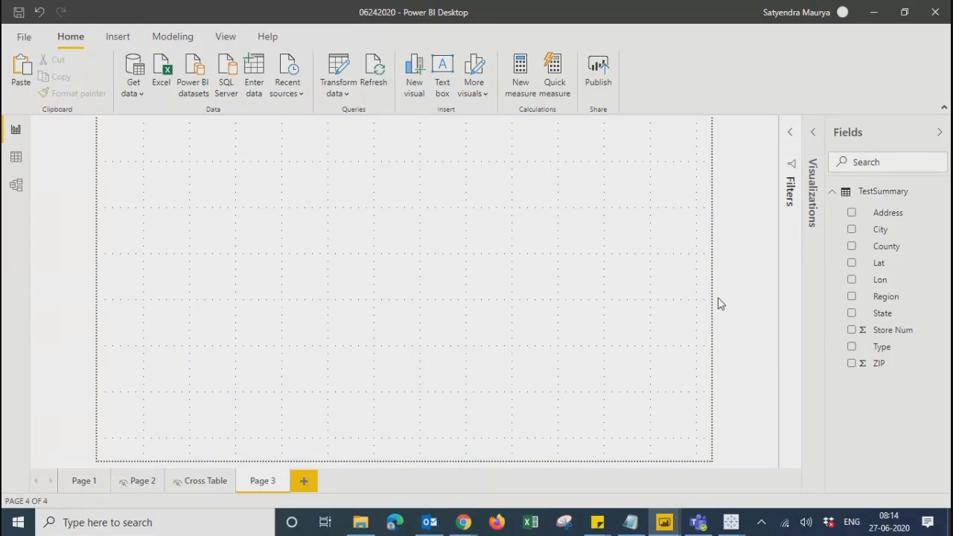
{"action": "left_click", "coordinate": [851, 346]}
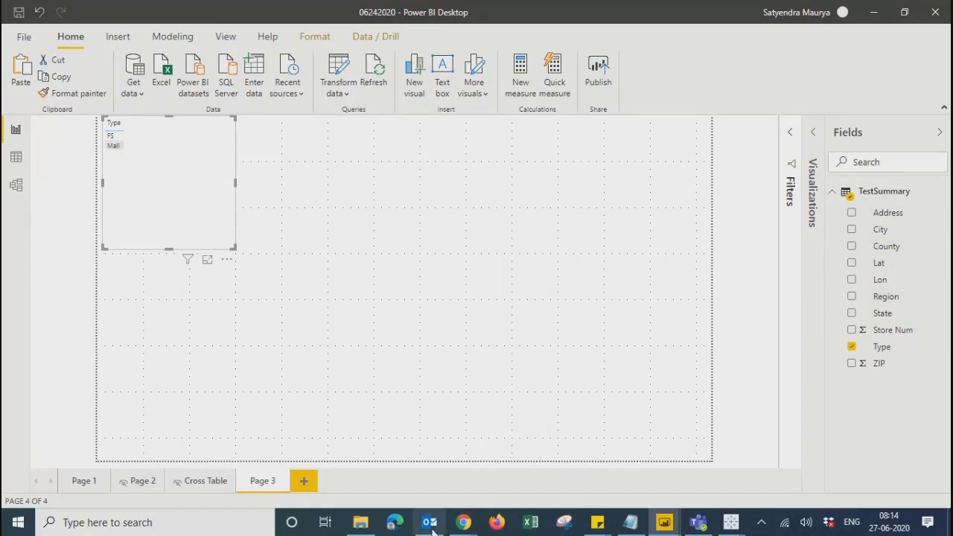
{"action": "mouse_move", "coordinate": [465, 525]}
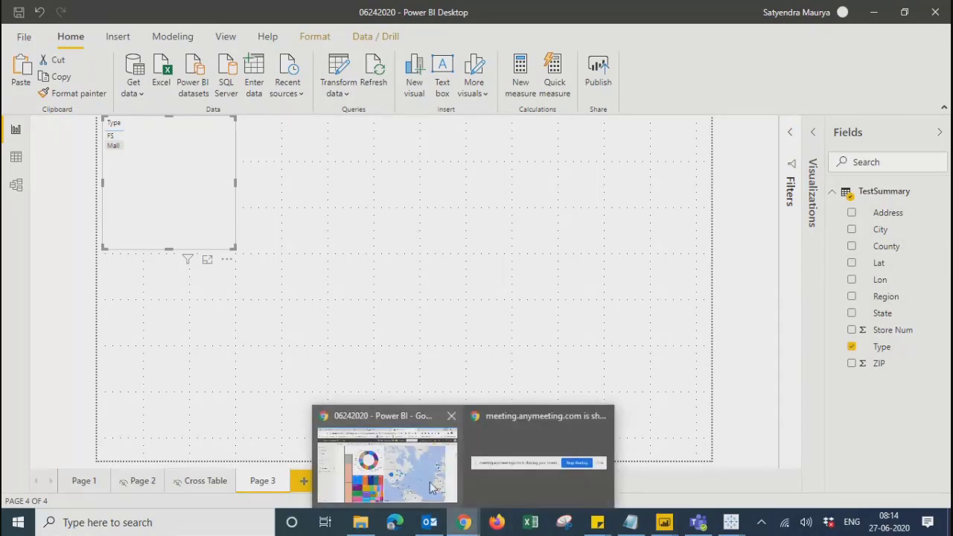
{"action": "left_click", "coordinate": [395, 417]}
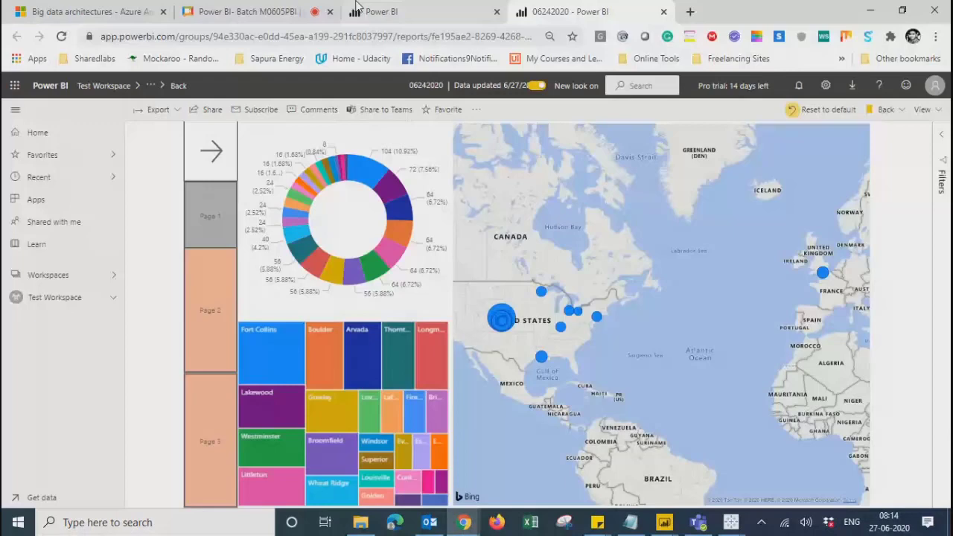
{"action": "left_click", "coordinate": [260, 12]}
{"action": "left_click", "coordinate": [870, 10]}
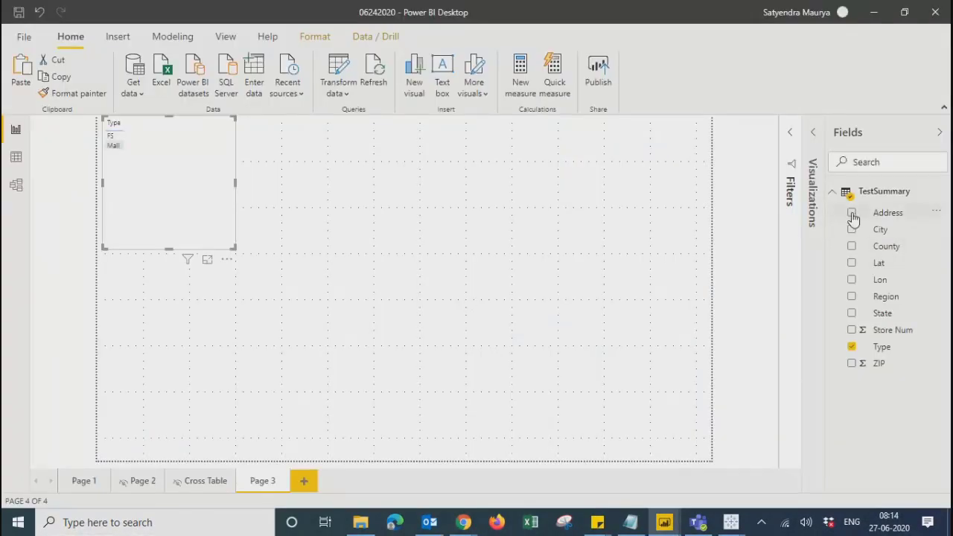
Add Store Num to the Type table and enlarge the table to fill nearly the whole page.
{"action": "left_click", "coordinate": [853, 331]}
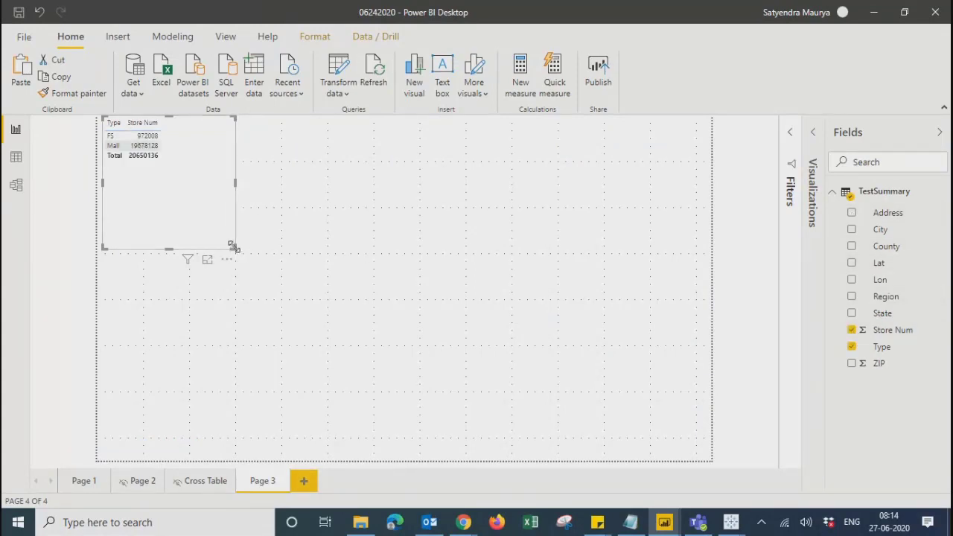
{"action": "left_click_drag", "start_coordinate": [232, 247], "coordinate": [311, 313]}
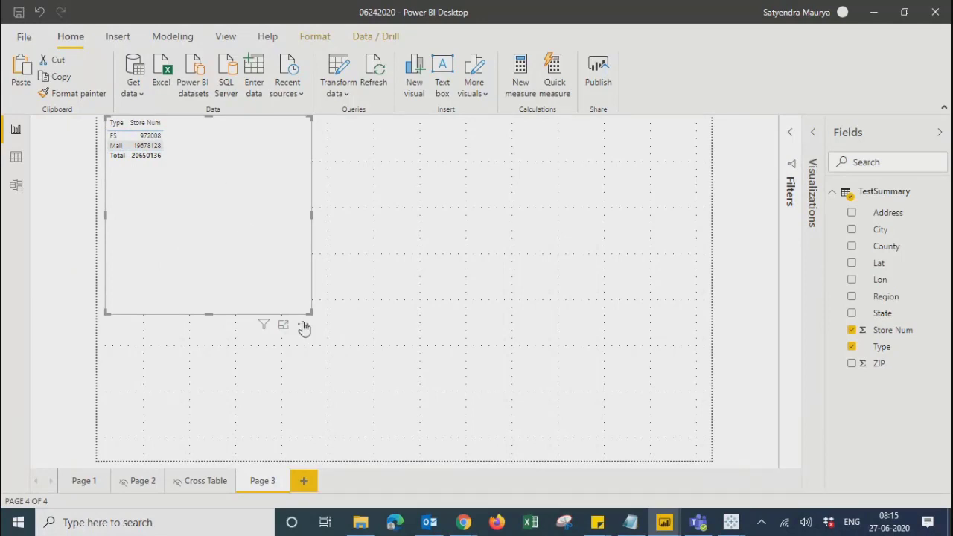
{"action": "left_click_drag", "start_coordinate": [305, 311], "coordinate": [697, 459]}
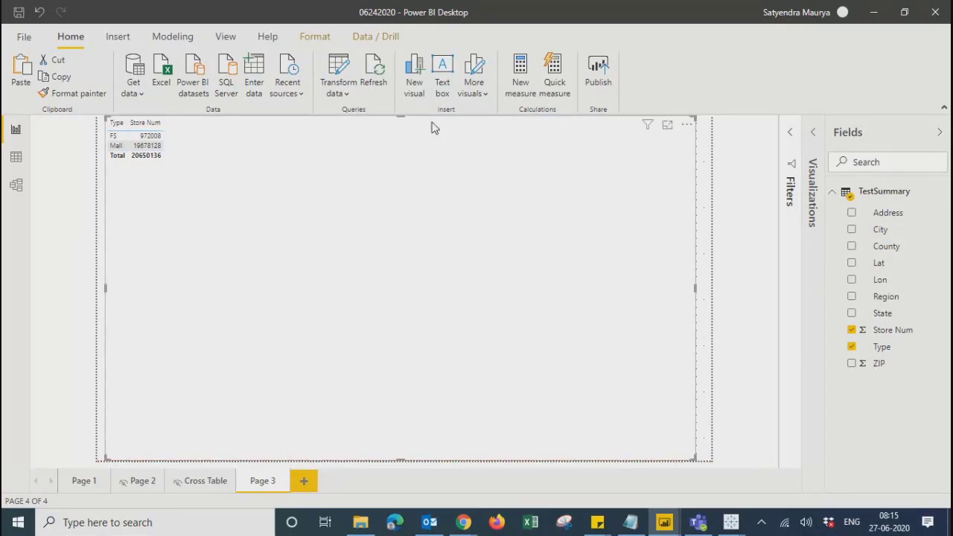
Set the page view of the report to Fit to page.
{"action": "left_click", "coordinate": [223, 37]}
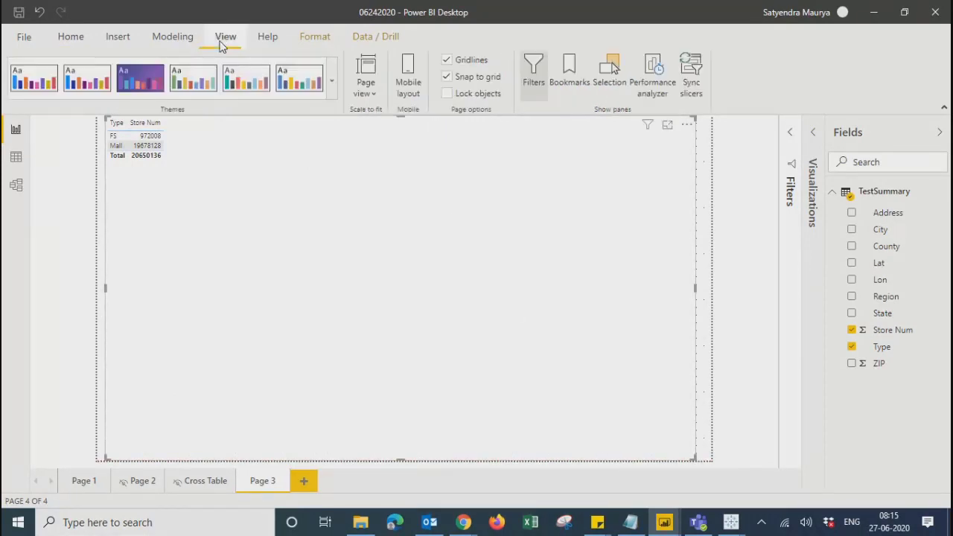
{"action": "left_click", "coordinate": [364, 89]}
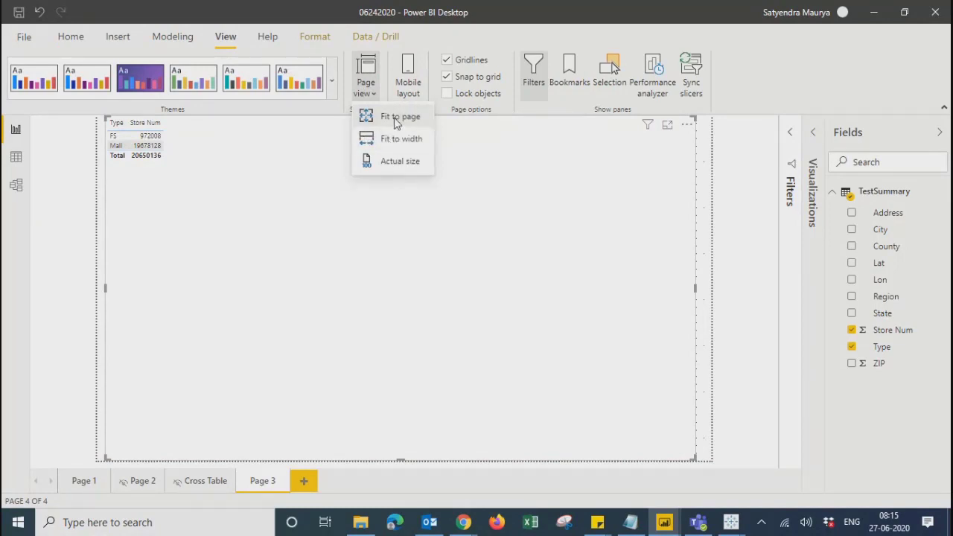
{"action": "left_click", "coordinate": [394, 117]}
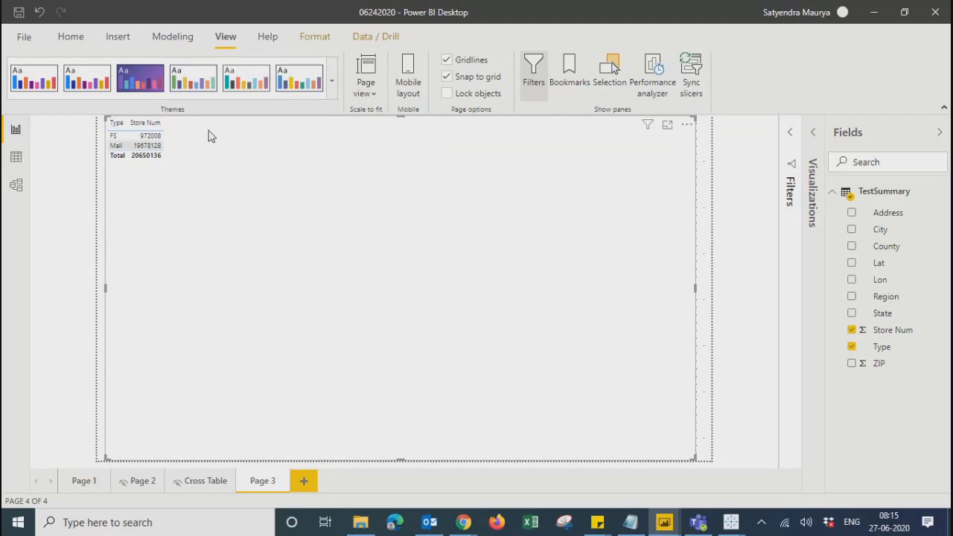
Apply the Sparse style to the Type and Store Num table.
{"action": "left_click", "coordinate": [816, 136]}
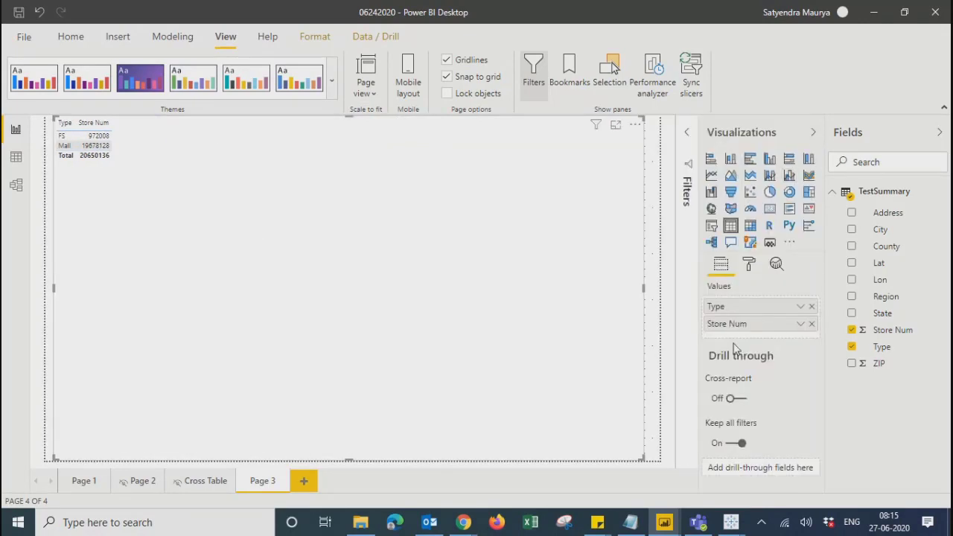
{"action": "left_click", "coordinate": [749, 265]}
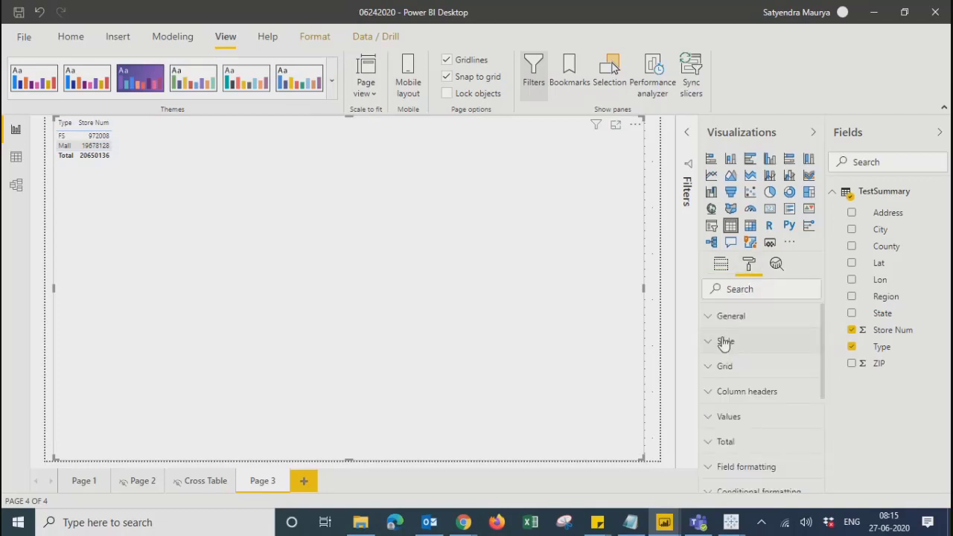
{"action": "left_click", "coordinate": [723, 341]}
{"action": "left_click", "coordinate": [733, 387]}
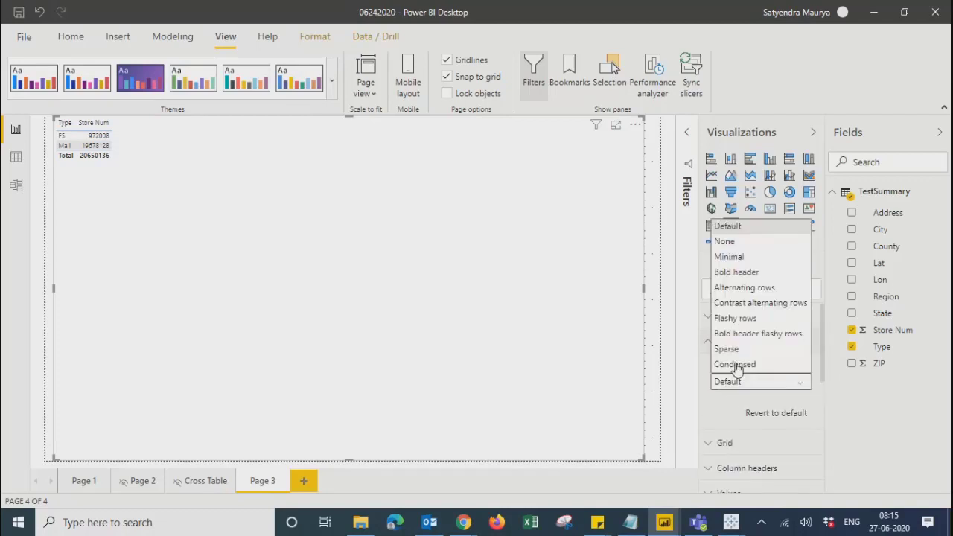
{"action": "left_click", "coordinate": [735, 351]}
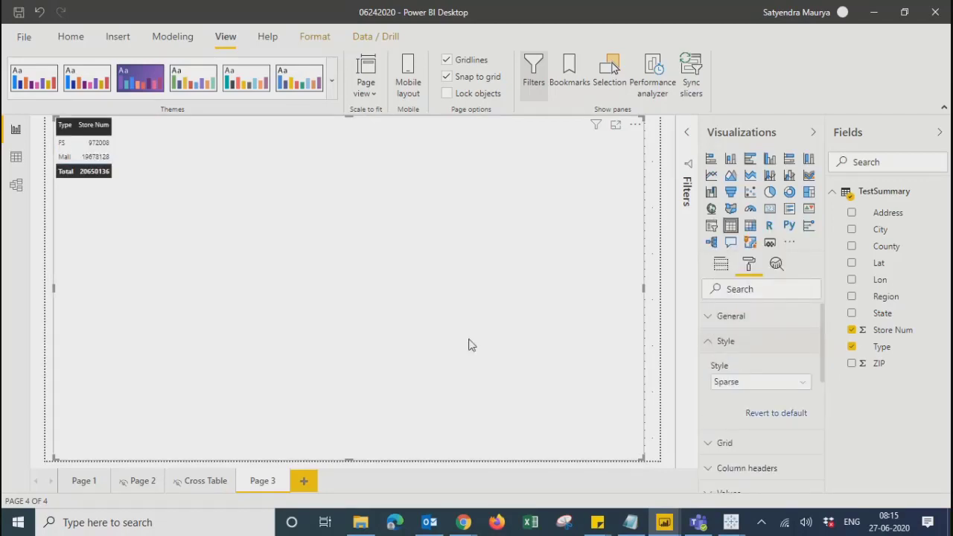
Sort the table by the Type column.
{"action": "left_click", "coordinate": [65, 125]}
{"action": "left_click", "coordinate": [711, 320]}
{"action": "left_click", "coordinate": [711, 319]}
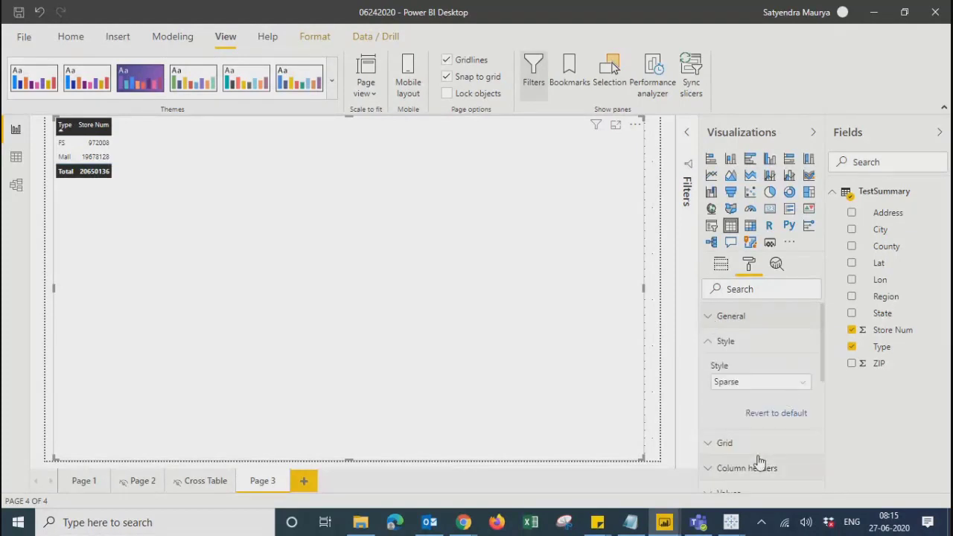
{"action": "left_click_drag", "start_coordinate": [823, 380], "coordinate": [835, 493]}
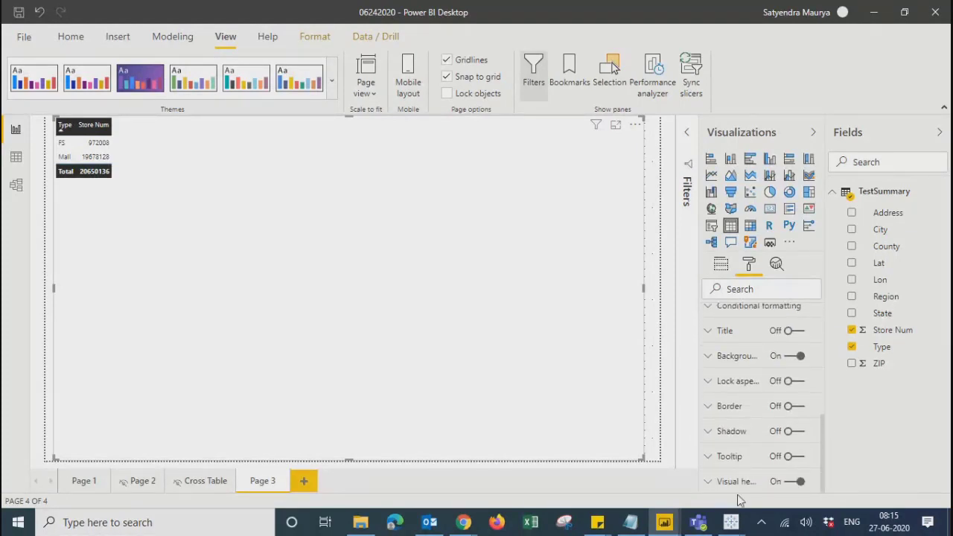
{"action": "left_click", "coordinate": [714, 489]}
{"action": "left_click_drag", "start_coordinate": [823, 357], "coordinate": [810, 328]}
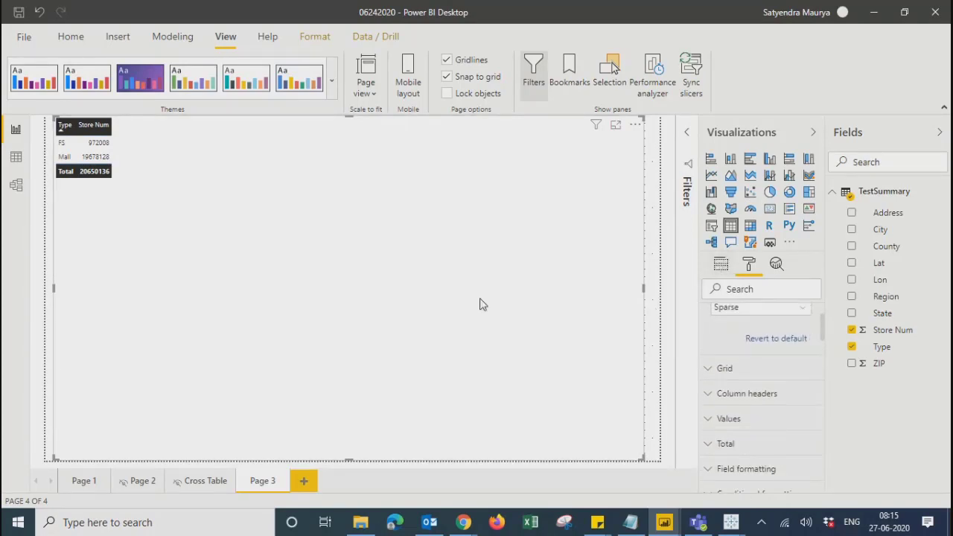
{"action": "left_click", "coordinate": [402, 299]}
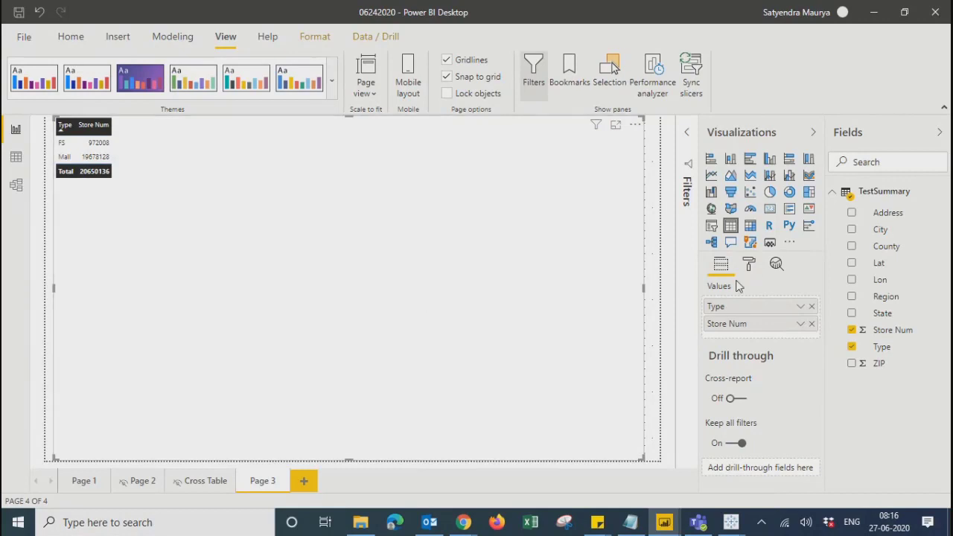
Turn on the Tooltip option in the page information of Page 3.
{"action": "left_click", "coordinate": [657, 265]}
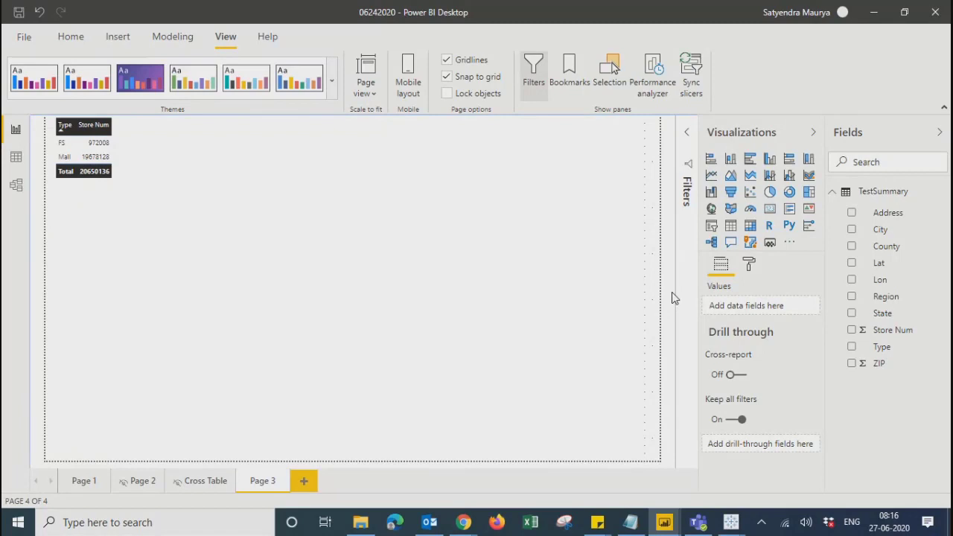
{"action": "left_click", "coordinate": [748, 266]}
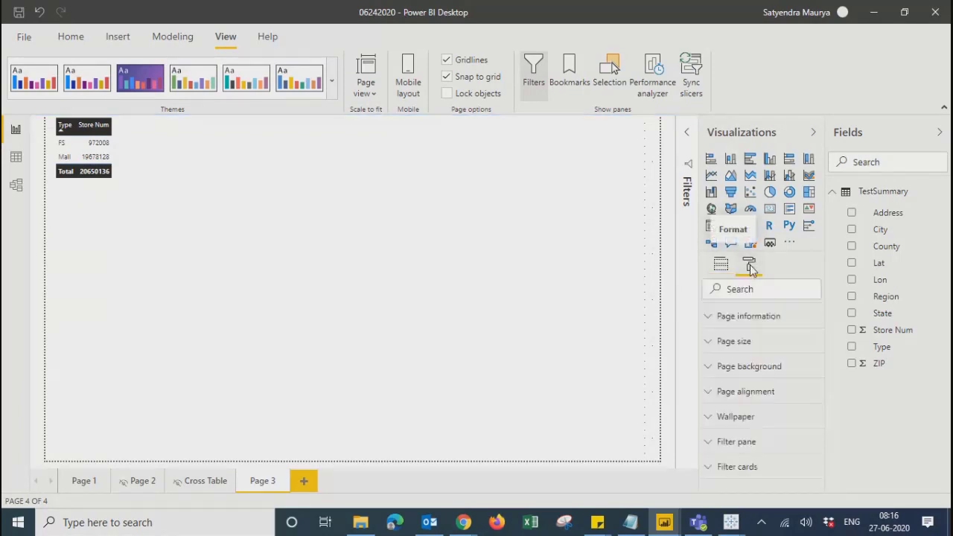
{"action": "left_click", "coordinate": [709, 319]}
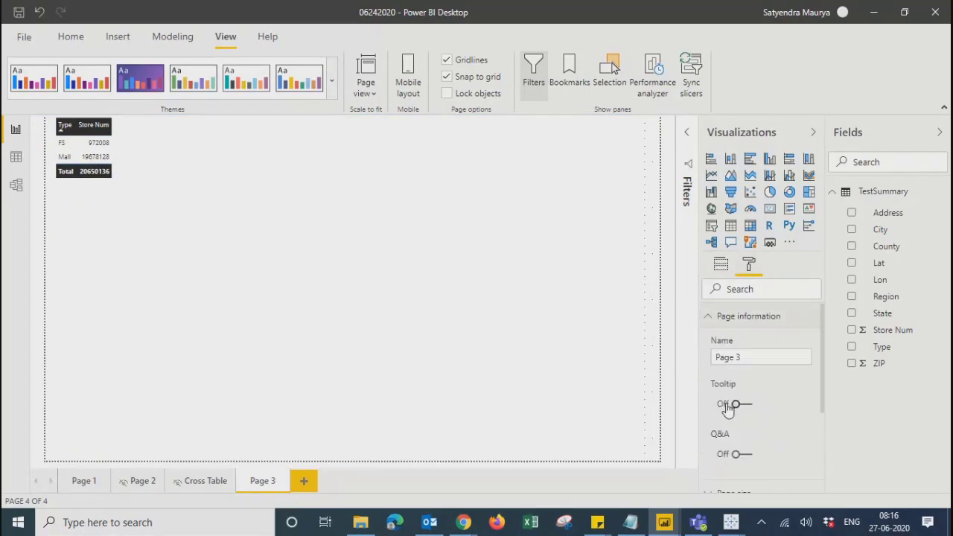
{"action": "left_click", "coordinate": [748, 407]}
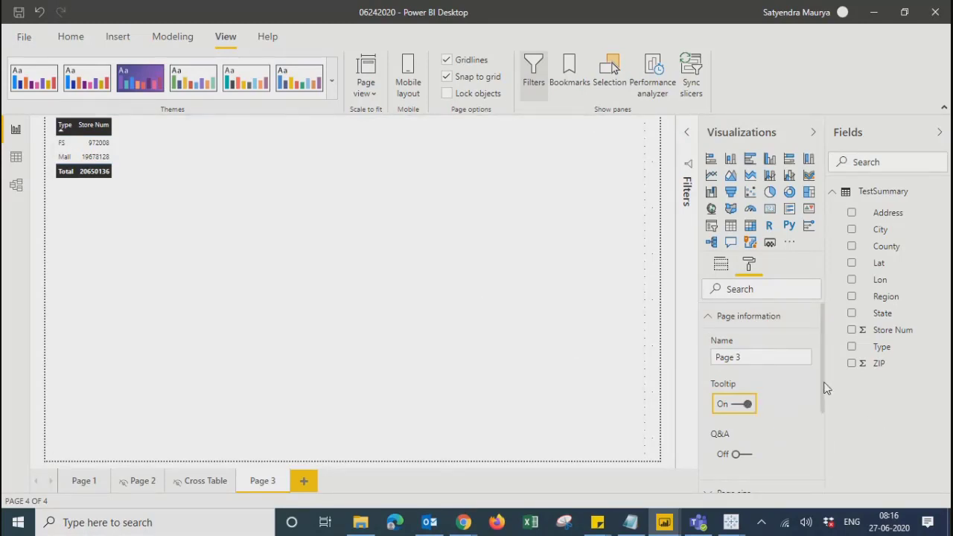
Set the vertical page alignment of Page 3 to Middle.
{"action": "left_click_drag", "start_coordinate": [823, 387], "coordinate": [838, 481]}
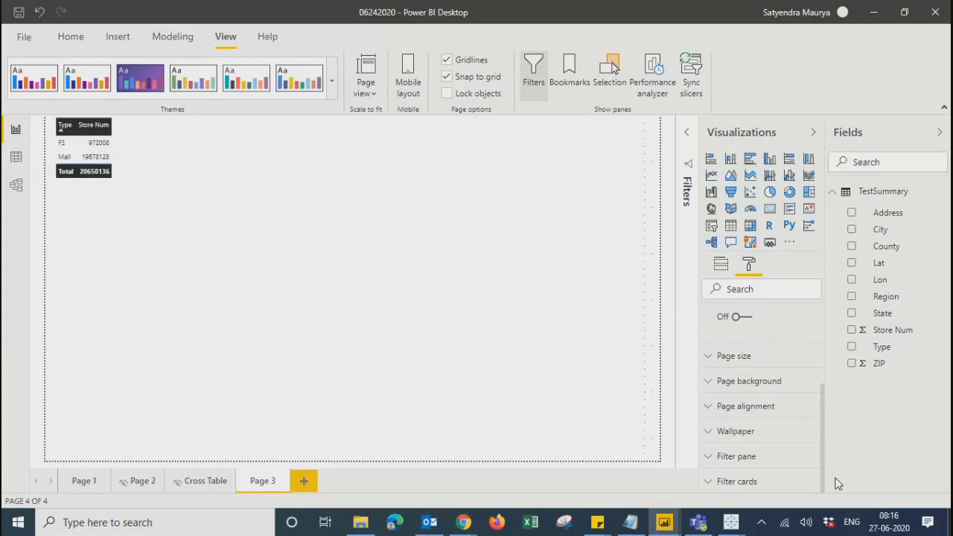
{"action": "left_click", "coordinate": [711, 414]}
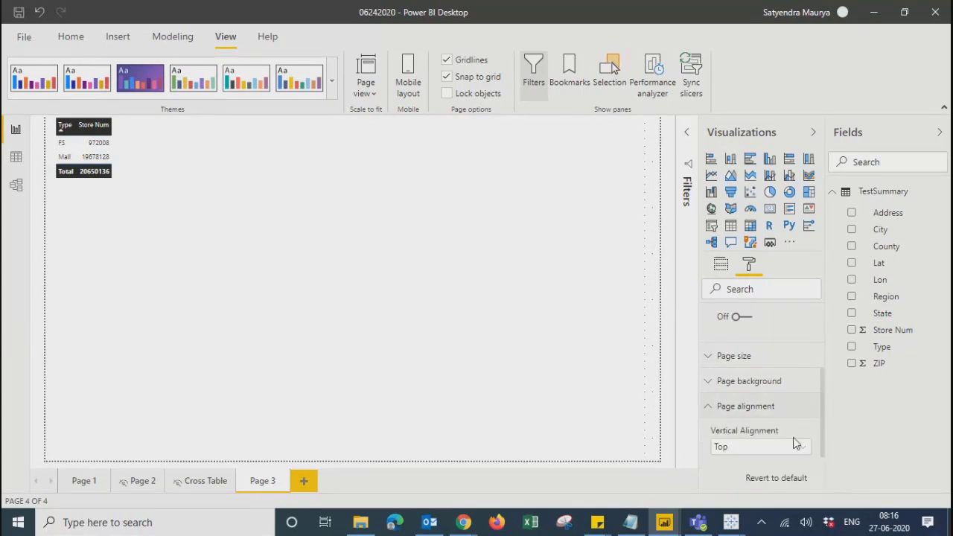
{"action": "left_click", "coordinate": [767, 447]}
{"action": "left_click", "coordinate": [727, 479]}
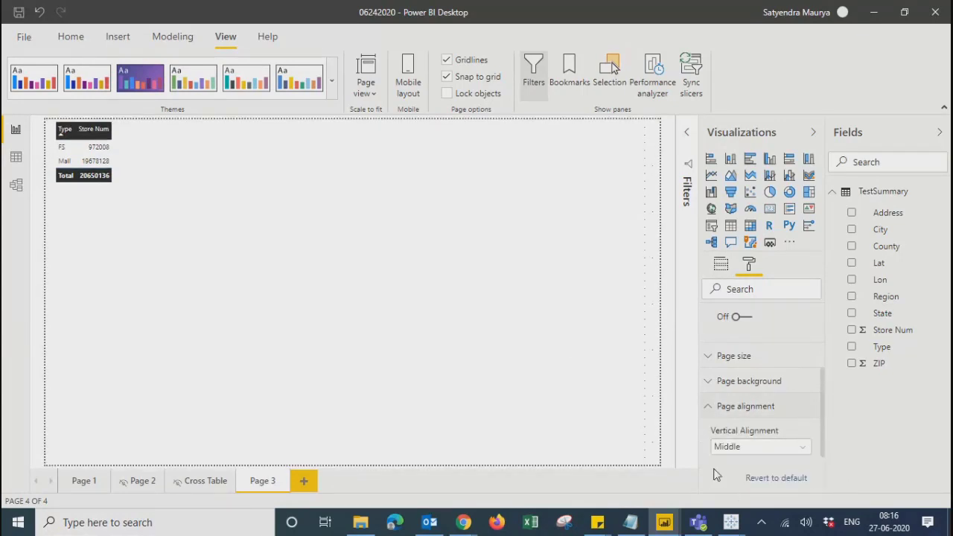
Try the Letter page size on Page 3, and set the page size type to Tooltip.
{"action": "left_click", "coordinate": [719, 381]}
{"action": "left_click_drag", "start_coordinate": [821, 394], "coordinate": [813, 343]}
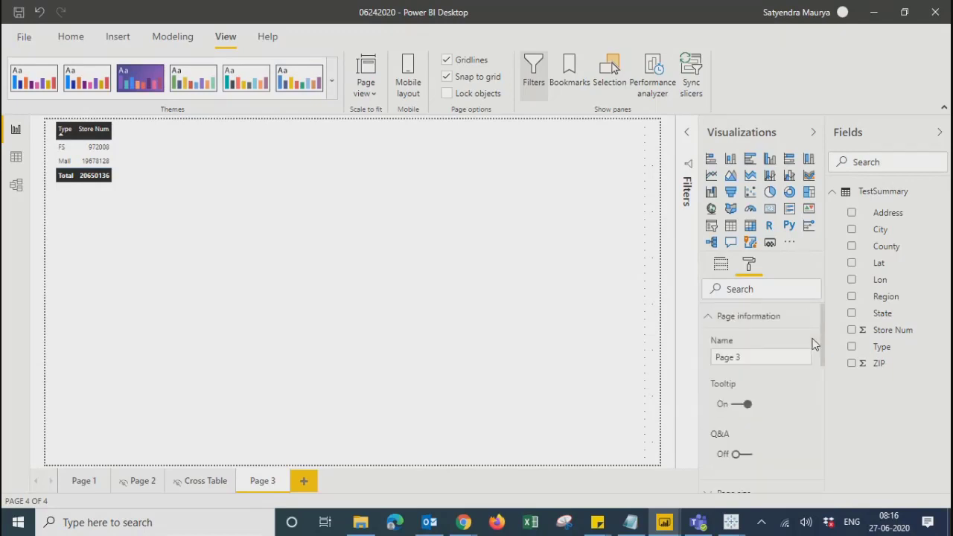
{"action": "left_click", "coordinate": [709, 319]}
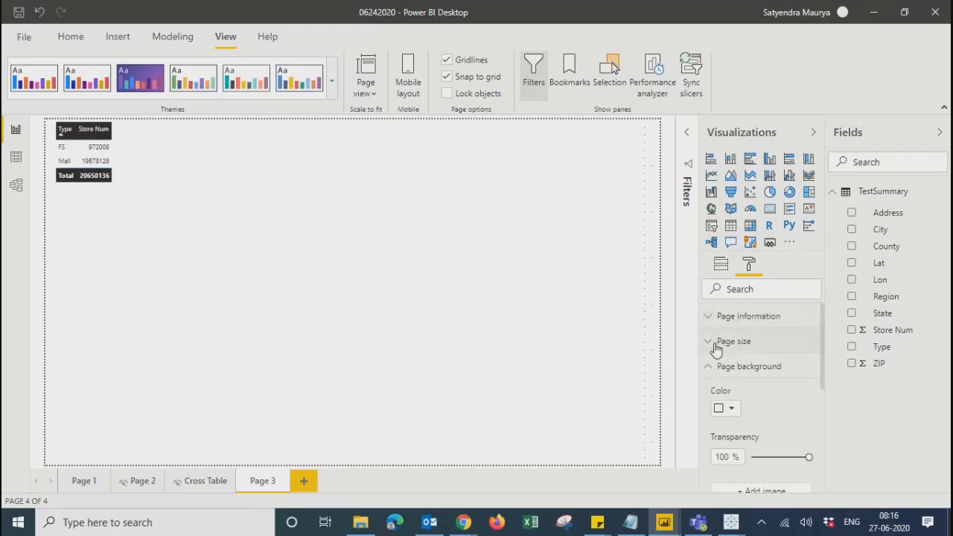
{"action": "left_click", "coordinate": [715, 344]}
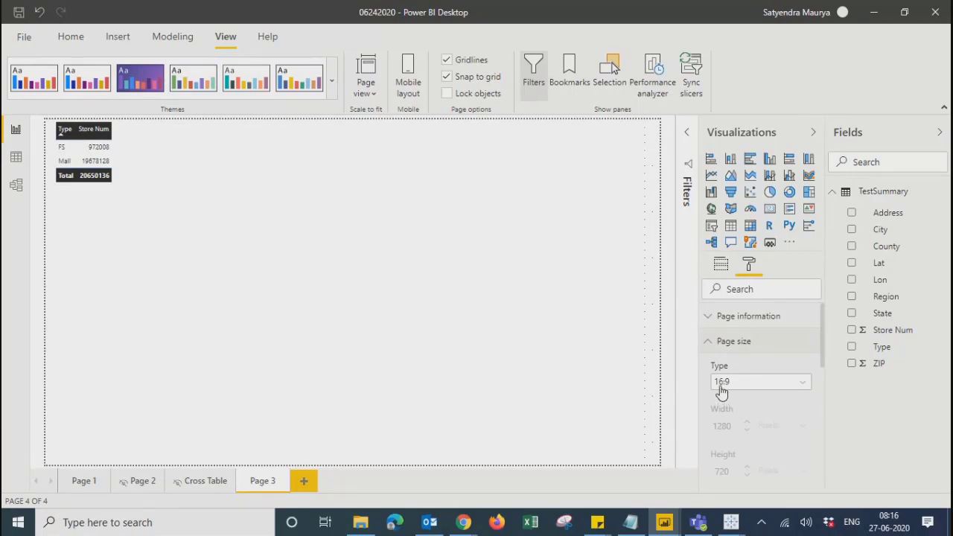
{"action": "left_click", "coordinate": [766, 382]}
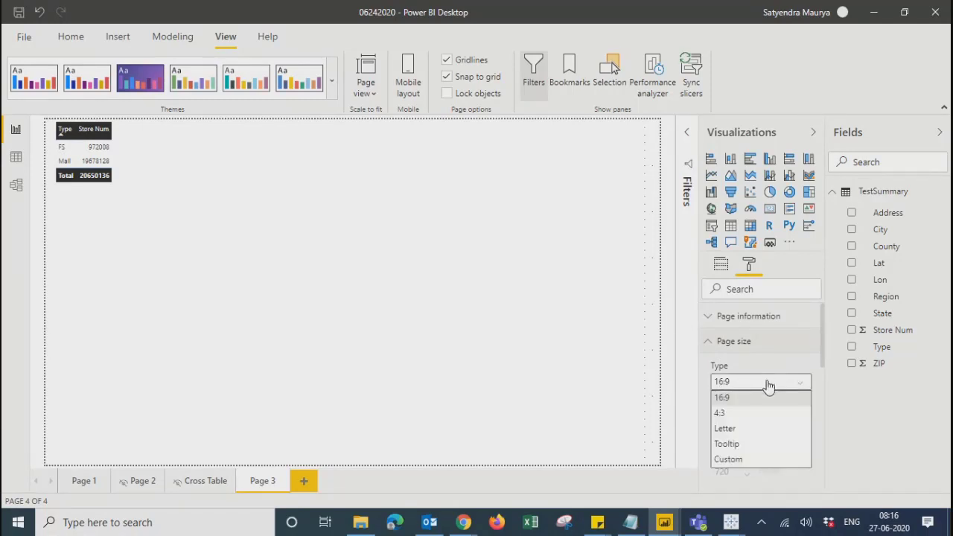
{"action": "left_click", "coordinate": [727, 430]}
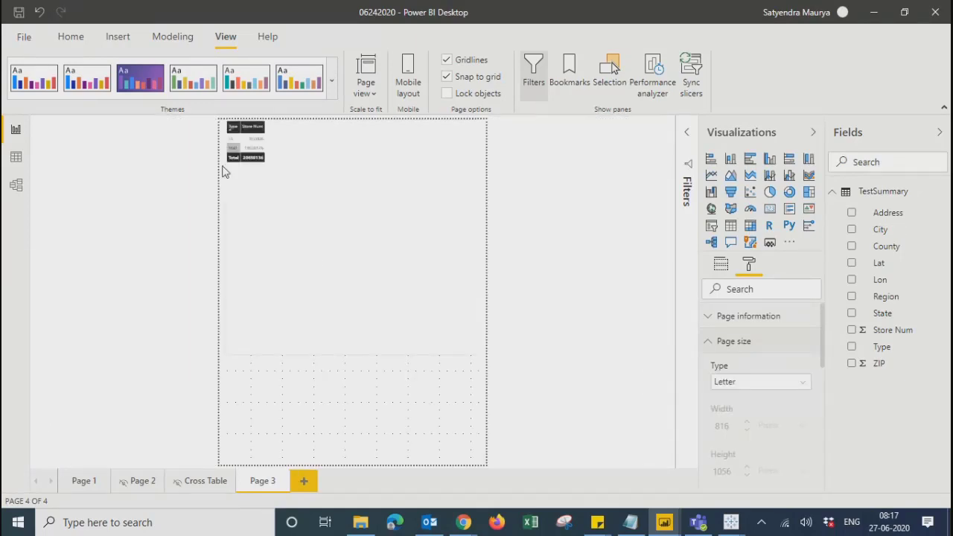
{"action": "left_click", "coordinate": [734, 387]}
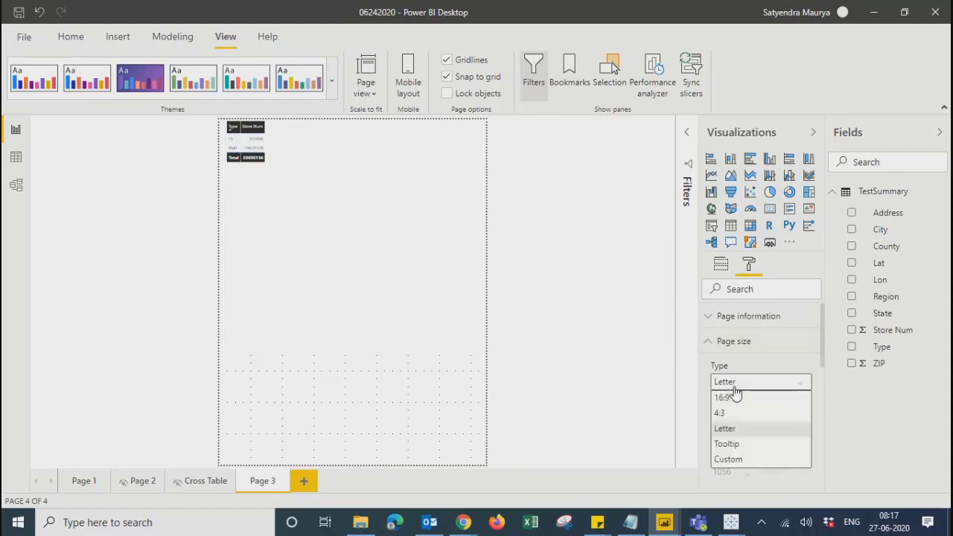
{"action": "left_click", "coordinate": [729, 442]}
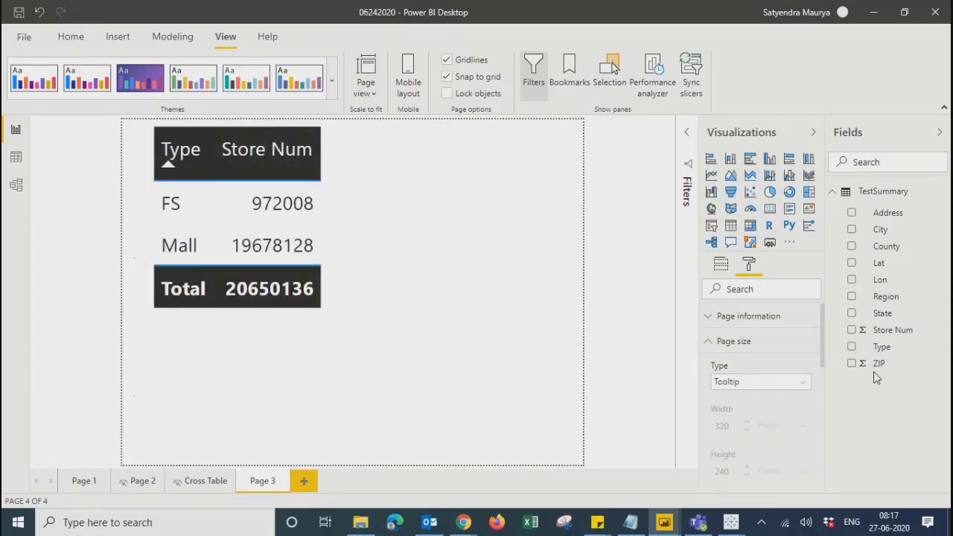
Try the Custom page size type on Page 3 and return it to Tooltip.
{"action": "left_click", "coordinate": [766, 387]}
{"action": "left_click", "coordinate": [733, 459]}
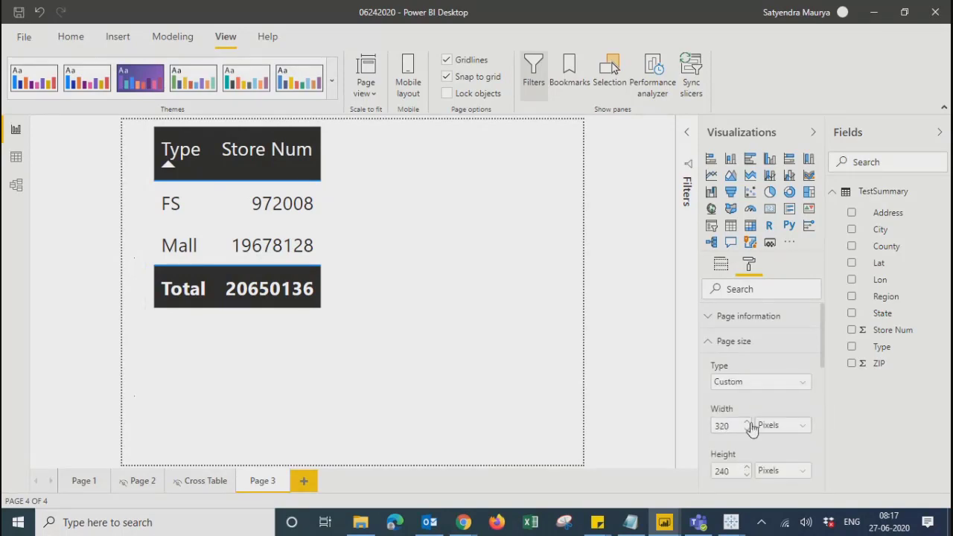
{"action": "left_click", "coordinate": [757, 382]}
{"action": "left_click", "coordinate": [728, 444]}
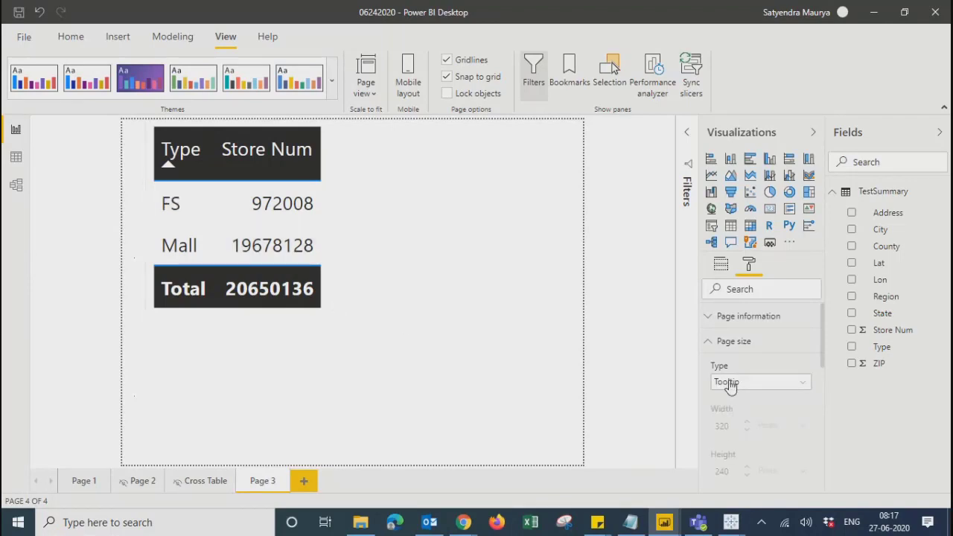
Hide Page 3 from the report's page navigation.
{"action": "right_click", "coordinate": [257, 484]}
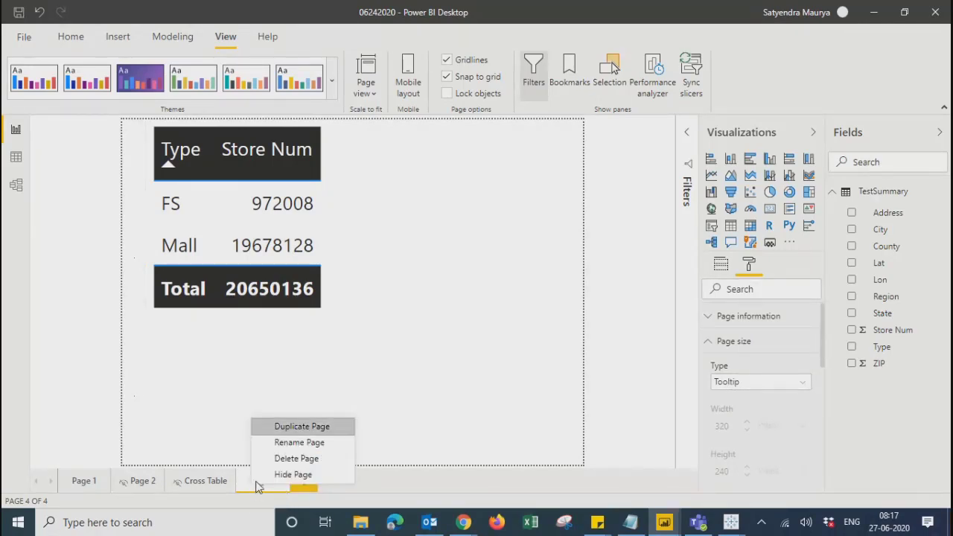
{"action": "left_click", "coordinate": [291, 474]}
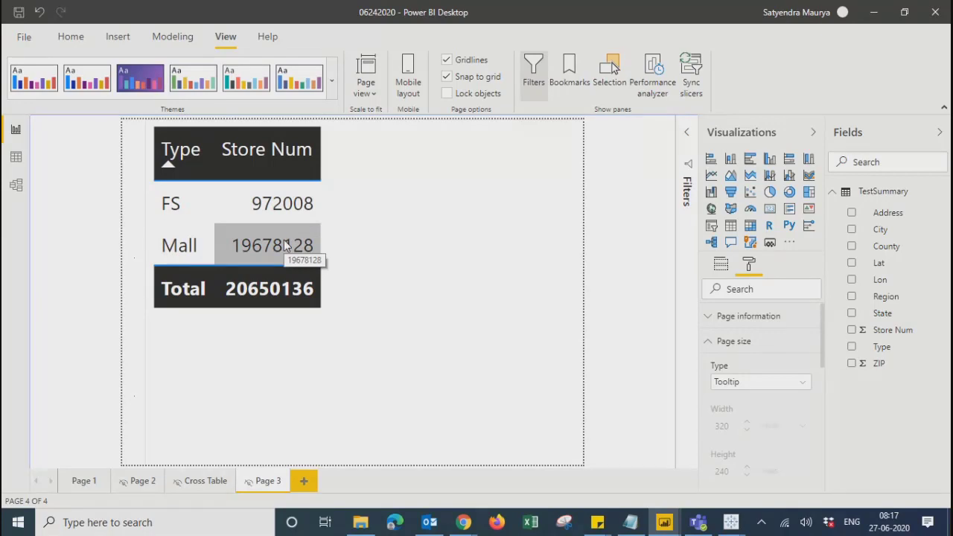
Summarize the table's Store Num field by Count and rename it Count of Stores.
{"action": "left_click", "coordinate": [721, 265]}
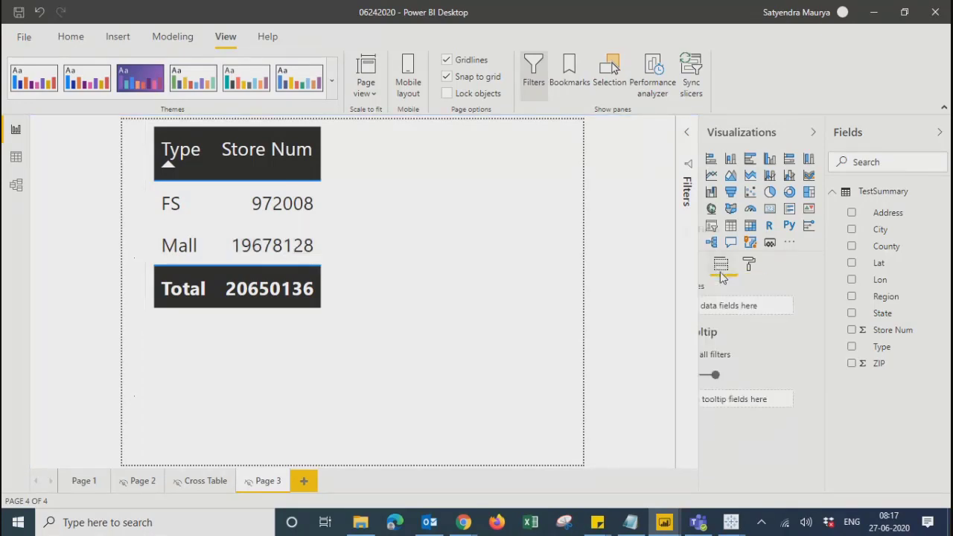
{"action": "left_click", "coordinate": [211, 197]}
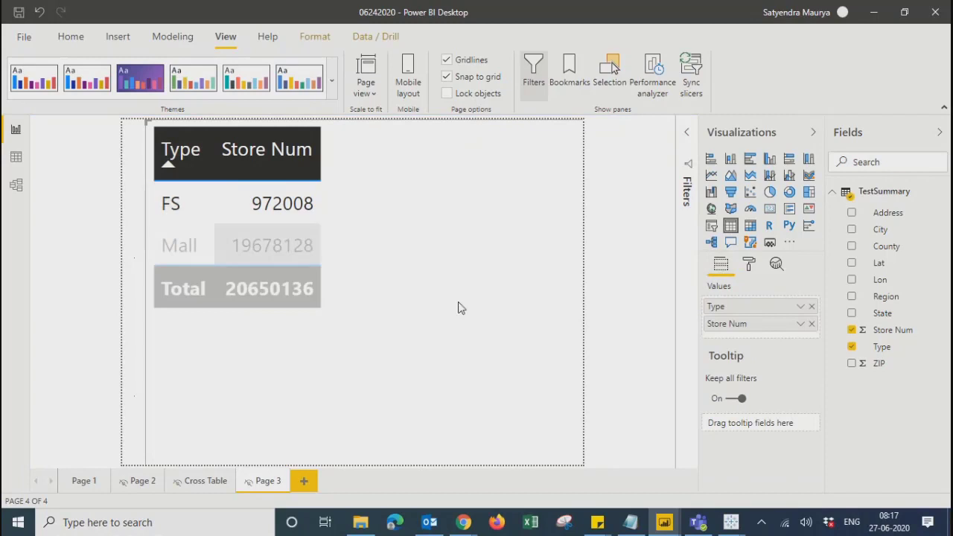
{"action": "left_click", "coordinate": [802, 325]}
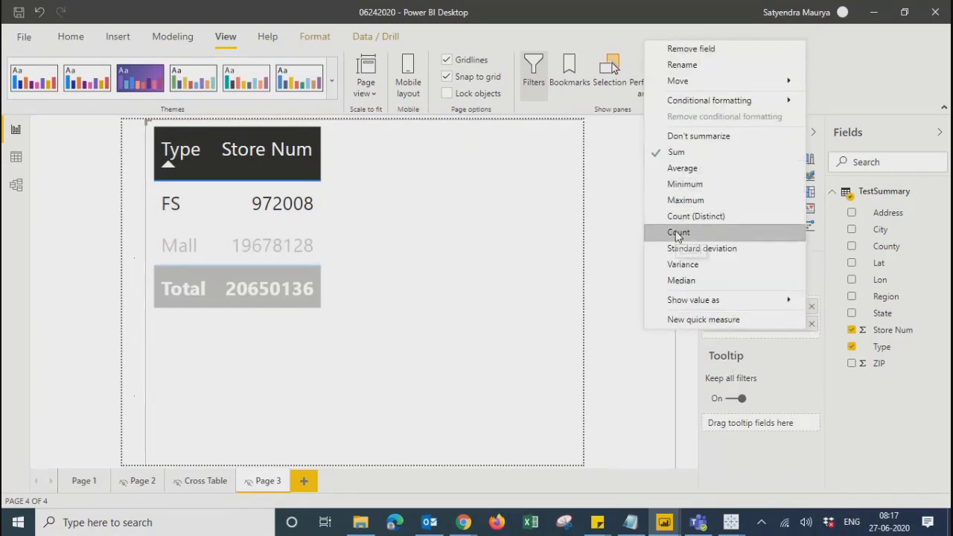
{"action": "left_click", "coordinate": [678, 233]}
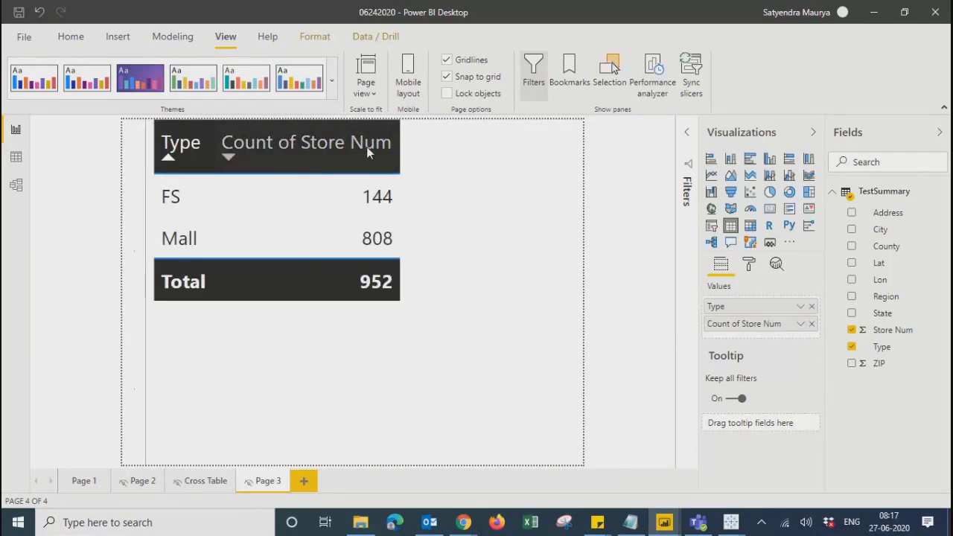
{"action": "double_click", "coordinate": [769, 326]}
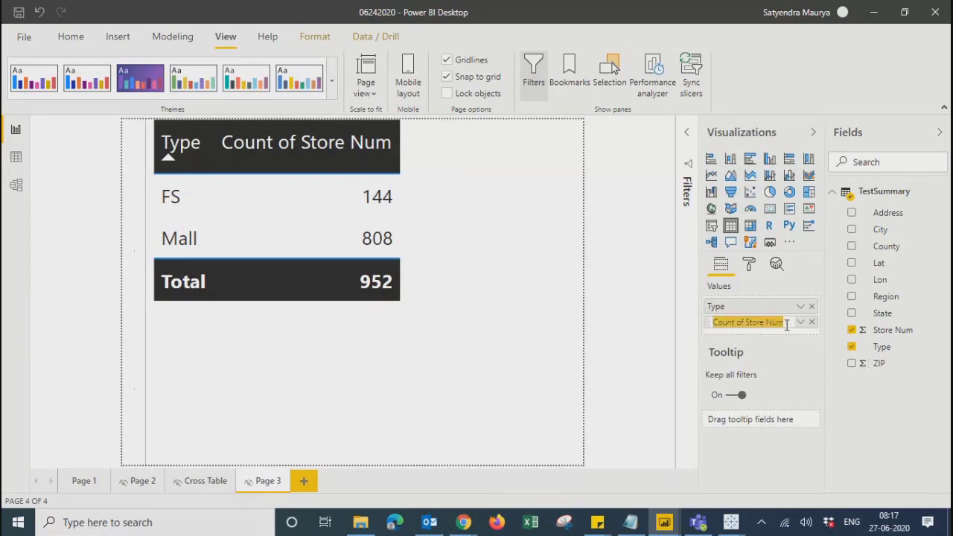
{"action": "key", "text": "Return"}
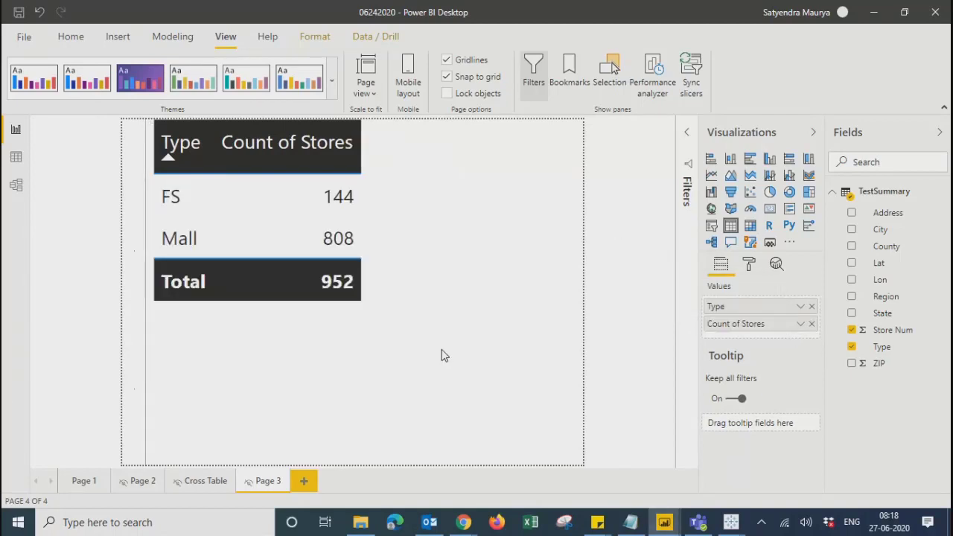
Select the city treemap on Page 1 and set its tooltip type to Report page.
{"action": "left_click", "coordinate": [81, 481]}
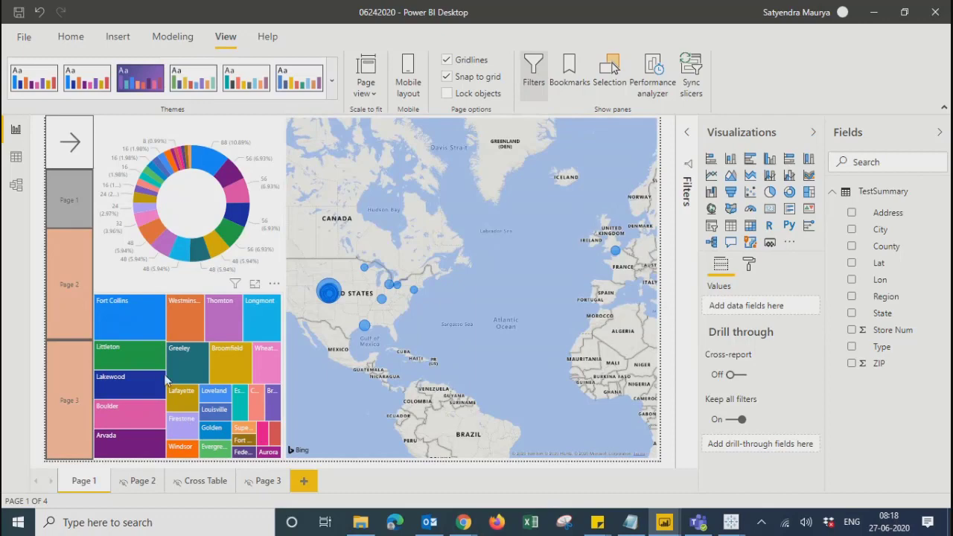
{"action": "left_click", "coordinate": [177, 330]}
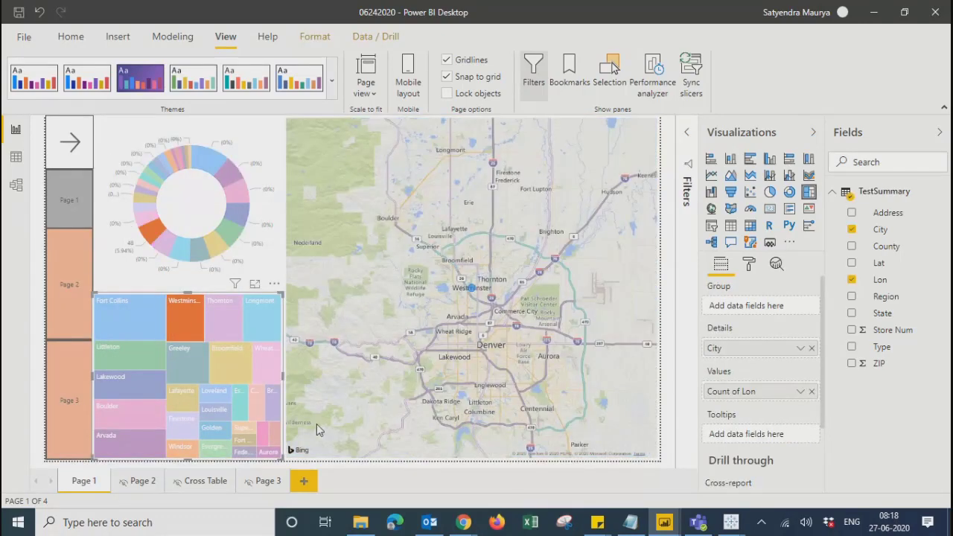
{"action": "left_click", "coordinate": [748, 265]}
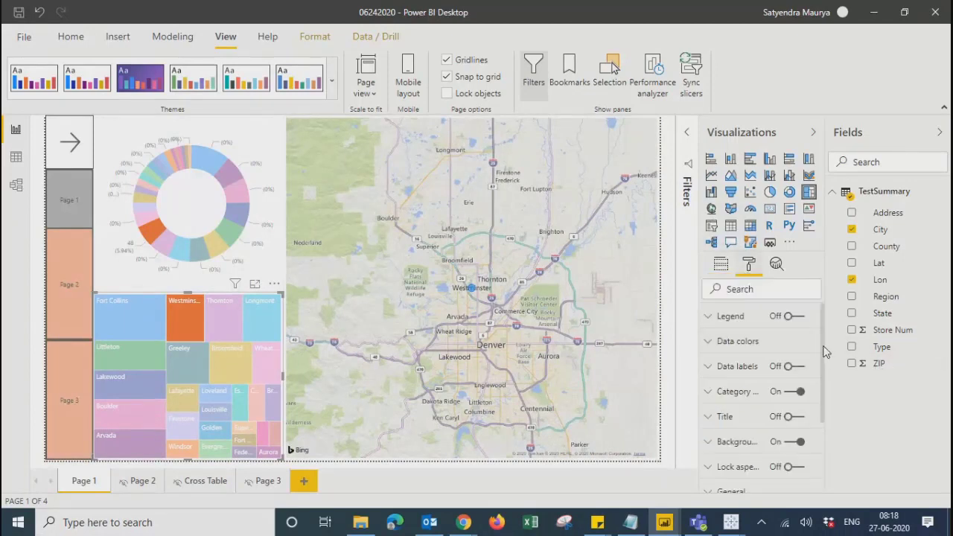
{"action": "left_click_drag", "start_coordinate": [825, 351], "coordinate": [828, 439]}
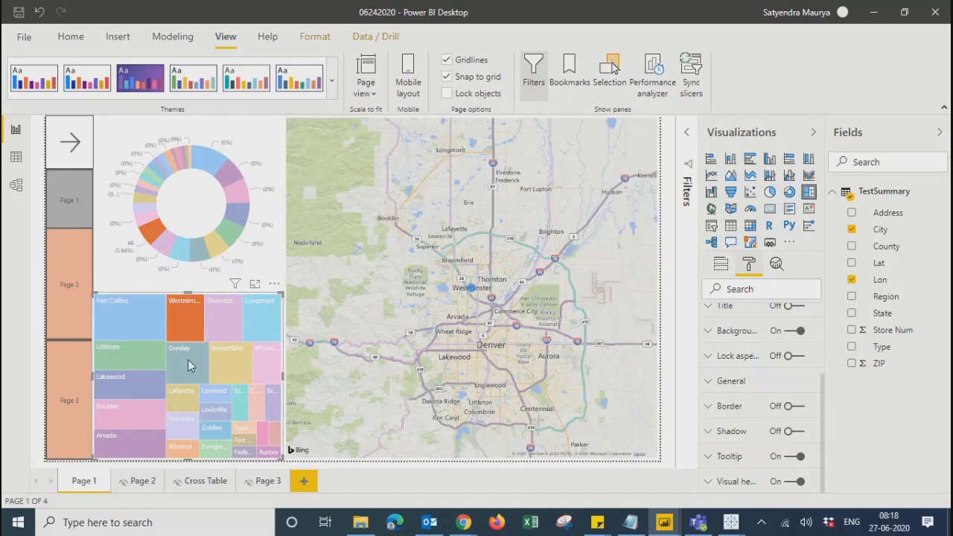
{"action": "mouse_move", "coordinate": [188, 359]}
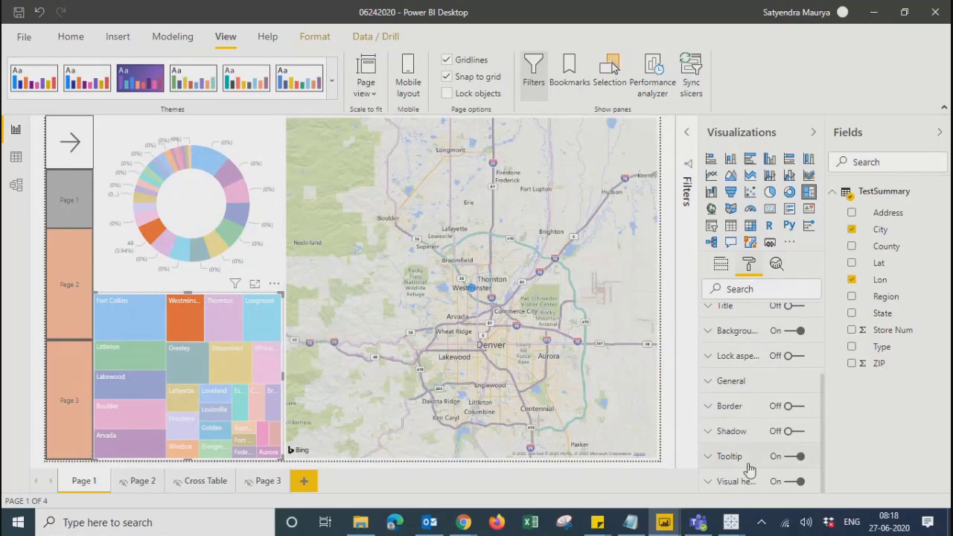
{"action": "left_click", "coordinate": [706, 458]}
{"action": "left_click_drag", "start_coordinate": [823, 373], "coordinate": [824, 419]}
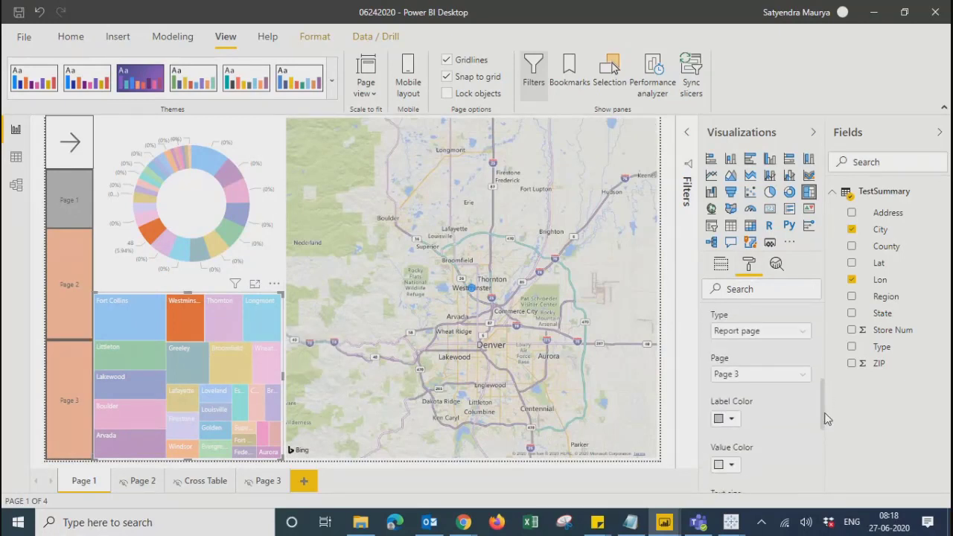
{"action": "left_click", "coordinate": [743, 332]}
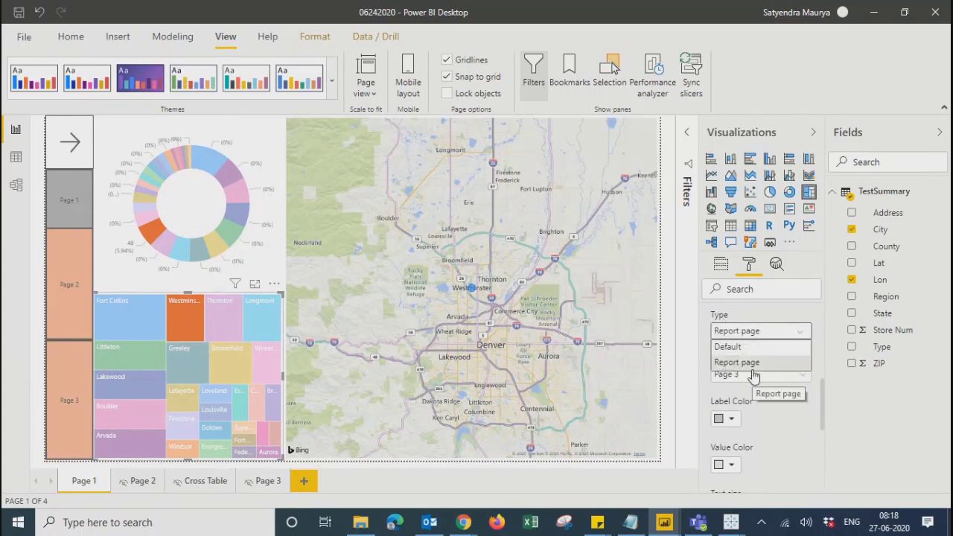
{"action": "left_click", "coordinate": [736, 364]}
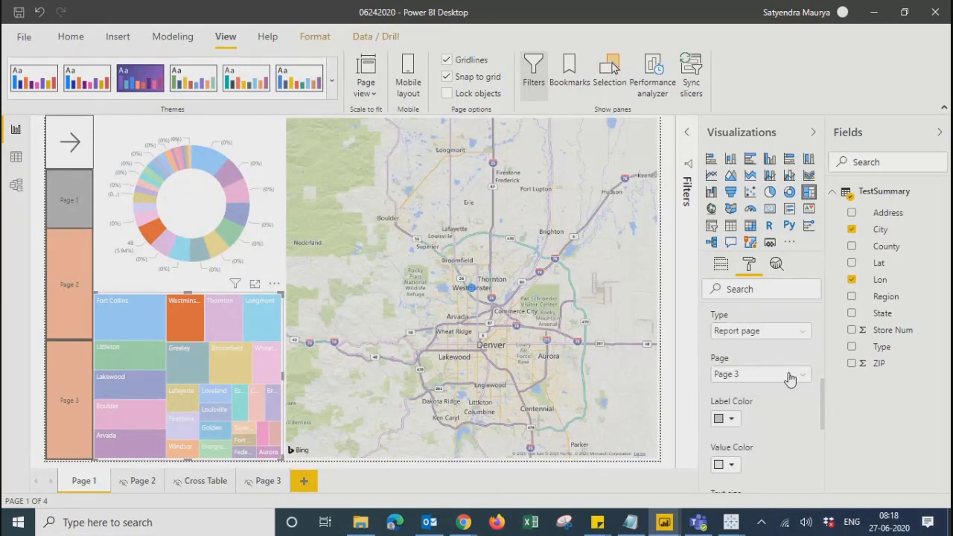
Set the treemap's report page tooltip to use Page 3.
{"action": "left_click", "coordinate": [726, 375]}
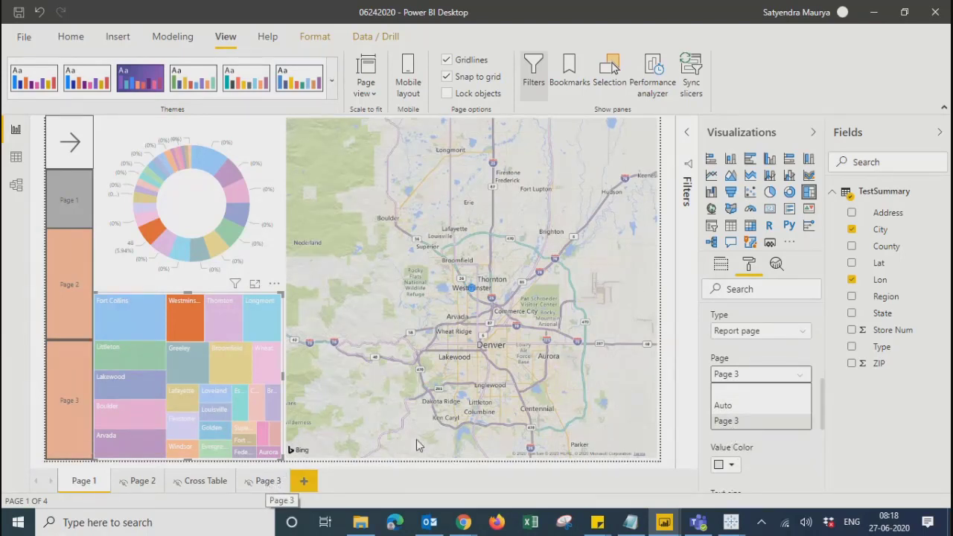
{"action": "left_click", "coordinate": [735, 422]}
{"action": "left_click_drag", "start_coordinate": [821, 426], "coordinate": [828, 349]}
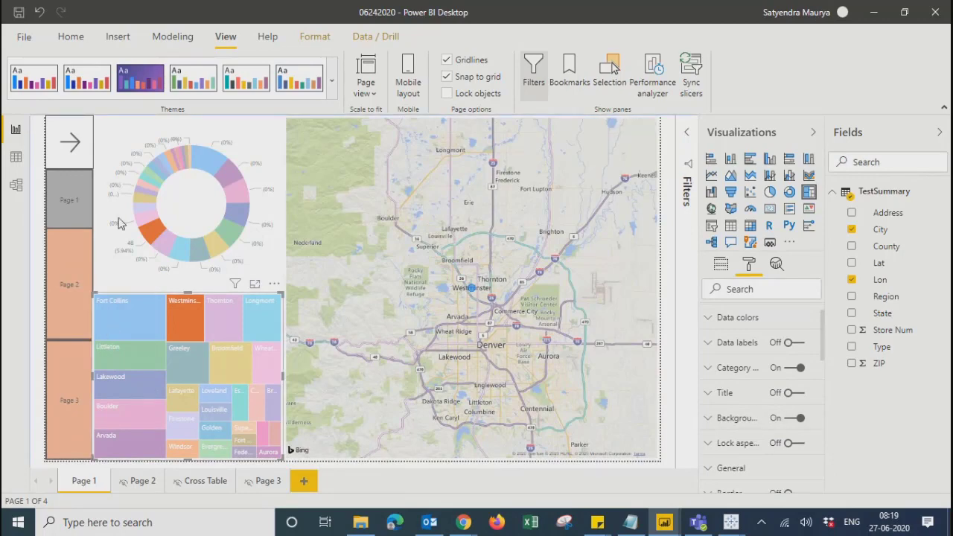
Clear the city highlighting in the treemap and preview its tooltip page on individual cities.
{"action": "left_click", "coordinate": [143, 335]}
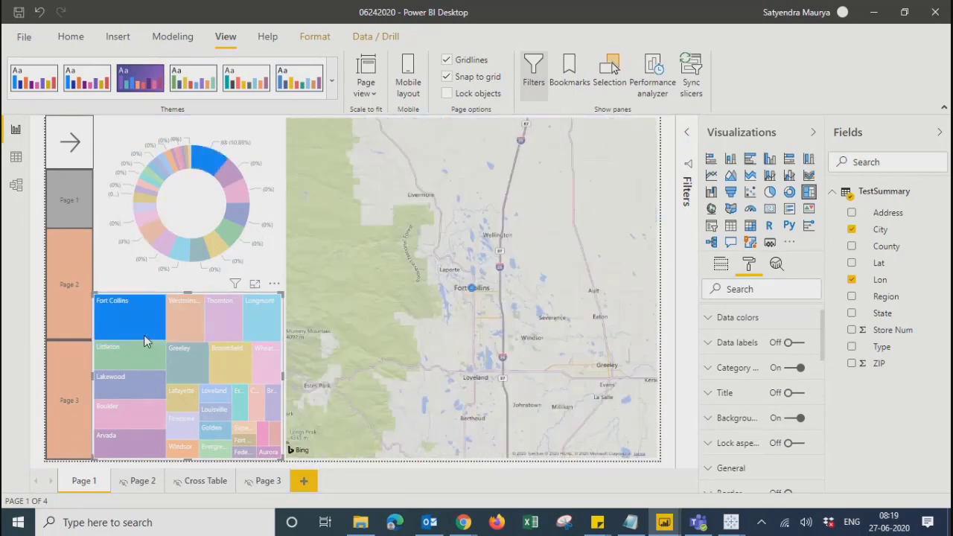
{"action": "left_click", "coordinate": [128, 319]}
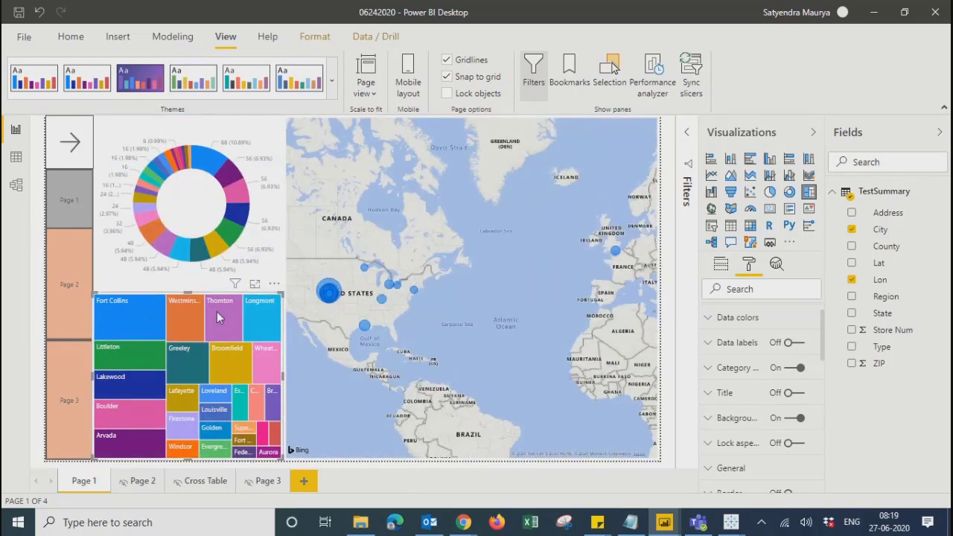
{"action": "mouse_move", "coordinate": [181, 325]}
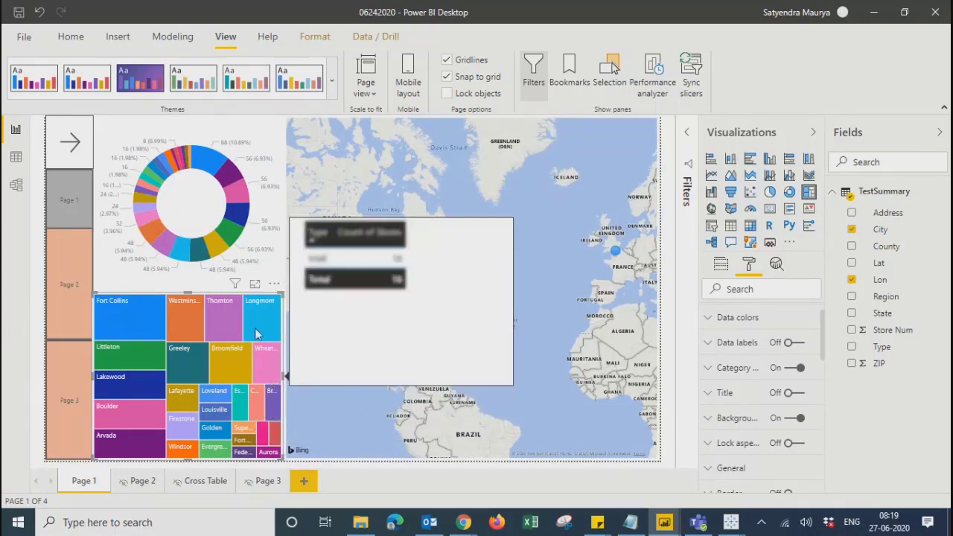
Show the slicer panel, add Mall to the FS selection in the type slicer, and close the panel.
{"action": "left_click", "coordinate": [75, 151]}
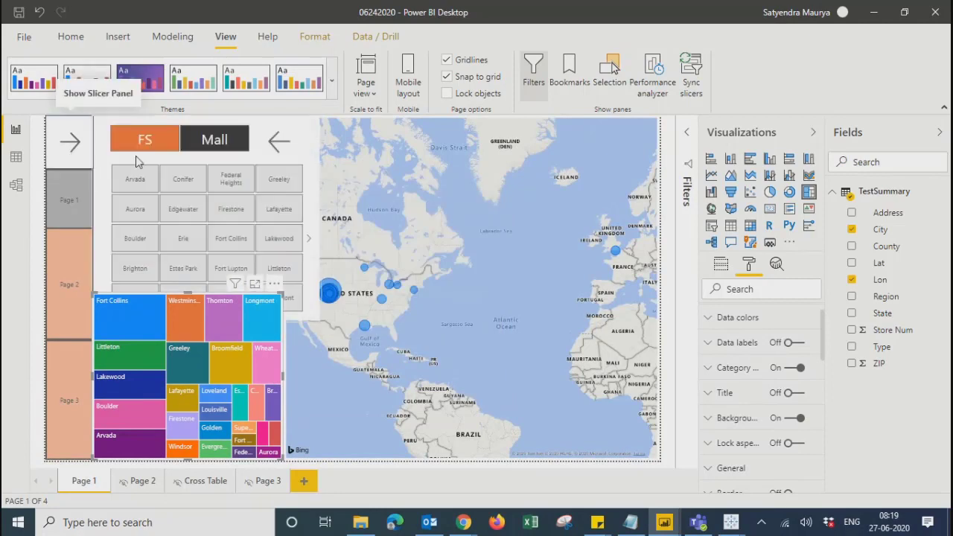
{"action": "left_click", "coordinate": [214, 141]}
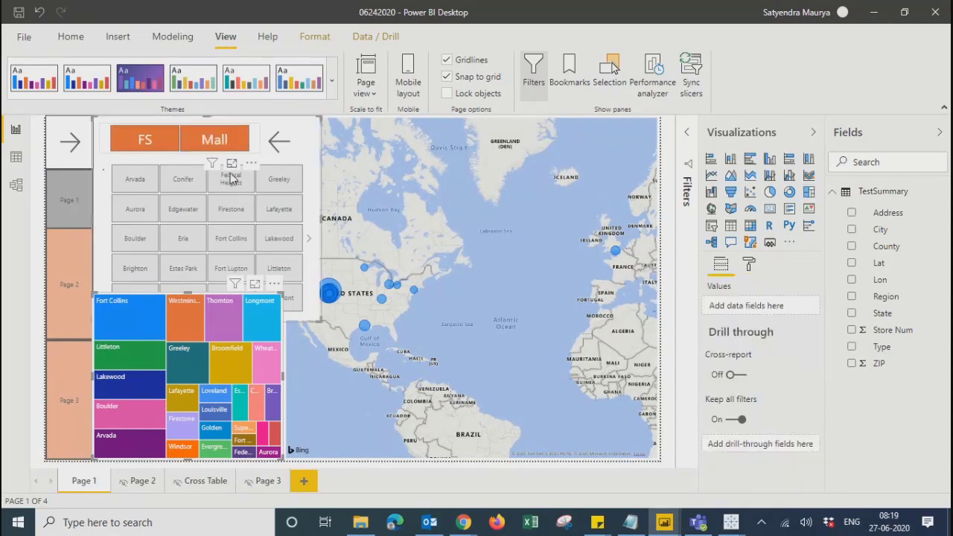
{"action": "left_click", "coordinate": [275, 145]}
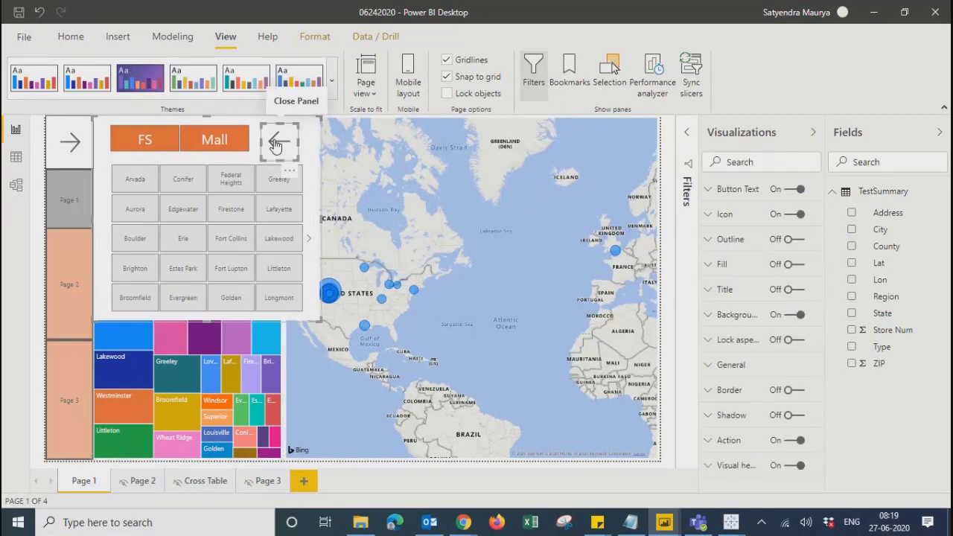
{"action": "left_click", "coordinate": [276, 145], "text": "ctrl"}
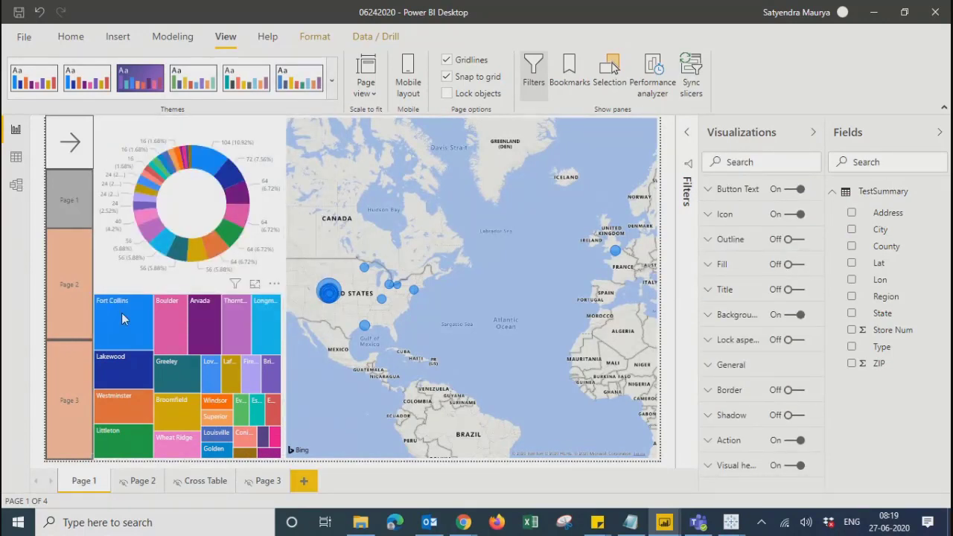
Preview the treemap's store count tooltip on several cities, including Fort Collins and Broomfield.
{"action": "mouse_move", "coordinate": [122, 315]}
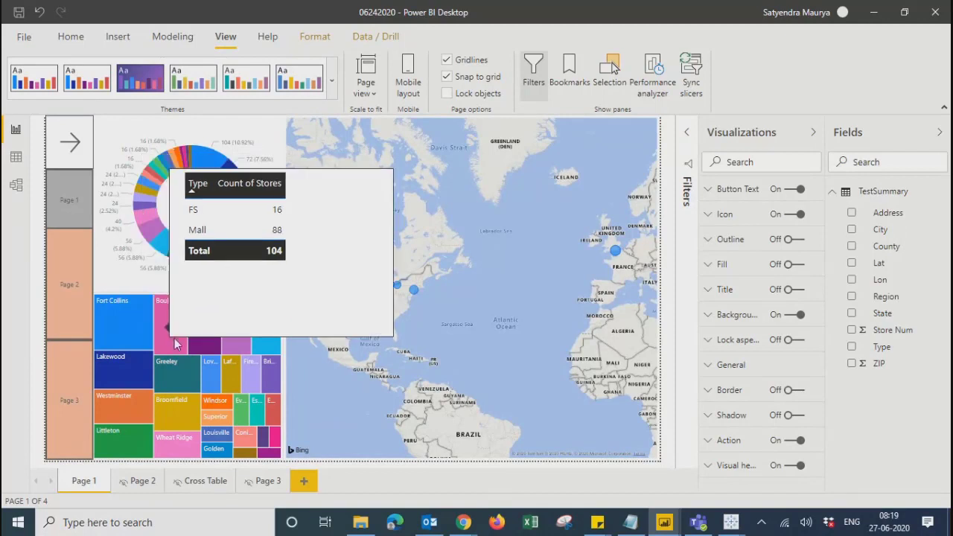
{"action": "mouse_move", "coordinate": [175, 342]}
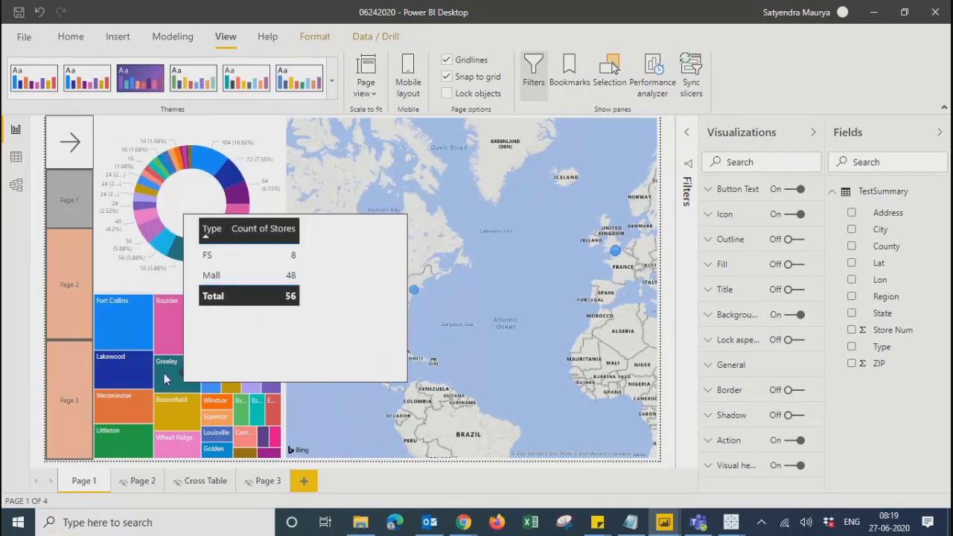
{"action": "mouse_move", "coordinate": [167, 403]}
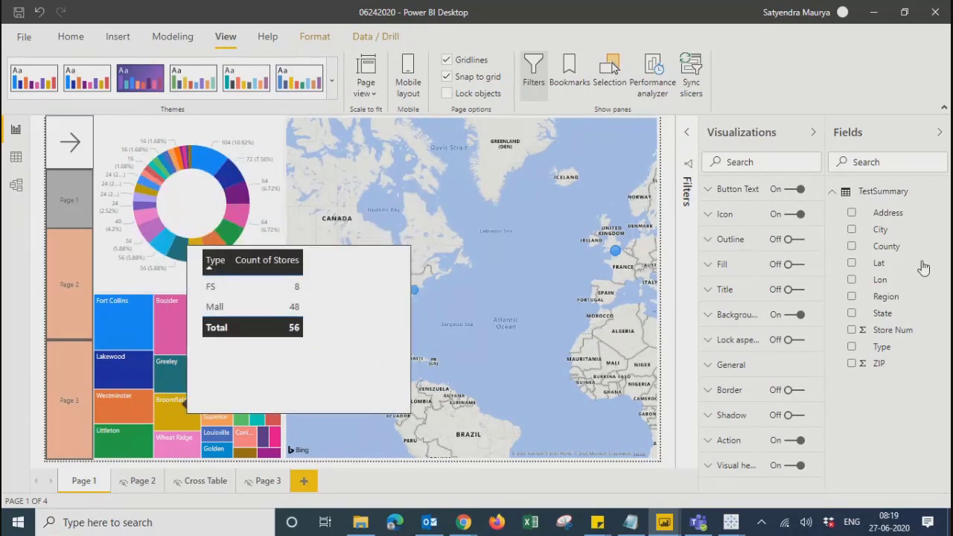
Convert the store count table on Page 3 to a pie chart and preview it as the tooltip on Page 1.
{"action": "left_click", "coordinate": [273, 483]}
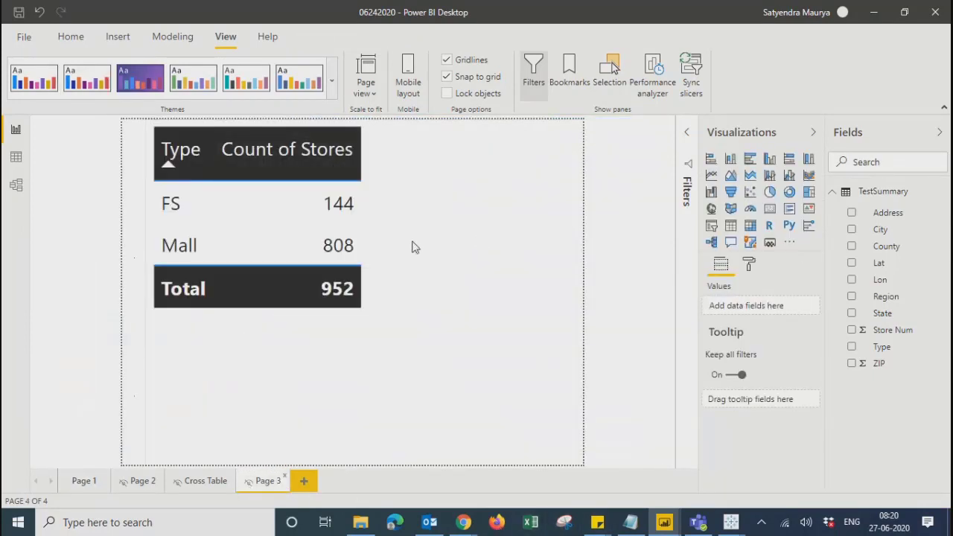
{"action": "left_click", "coordinate": [770, 195]}
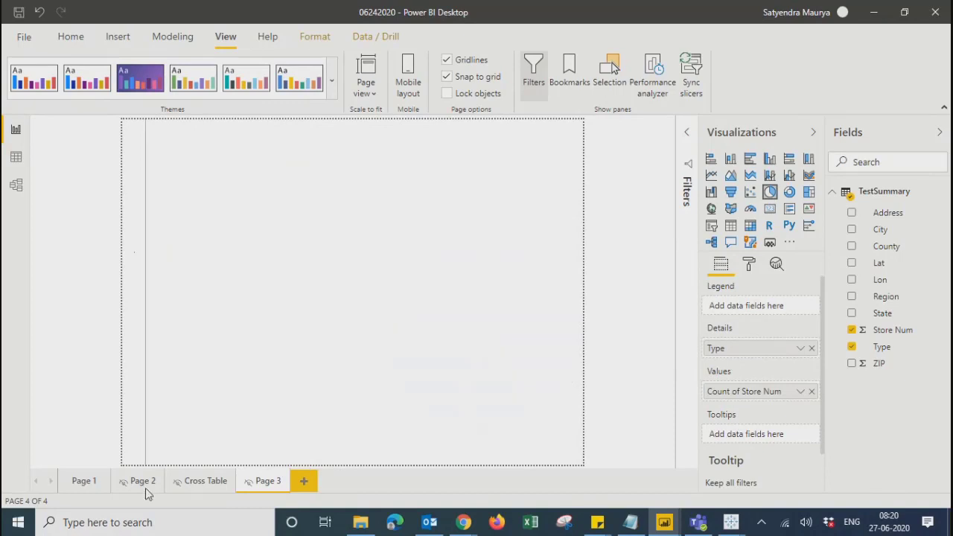
{"action": "left_click", "coordinate": [84, 481]}
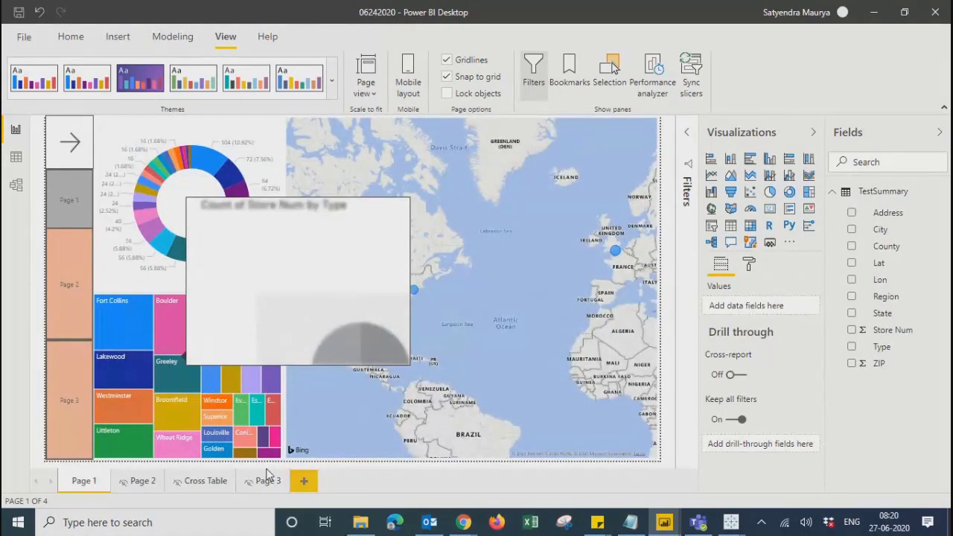
Replace the converted visual on Page 3 with a new pie chart using Type as legend and Count of Store Num as values.
{"action": "left_click", "coordinate": [266, 485]}
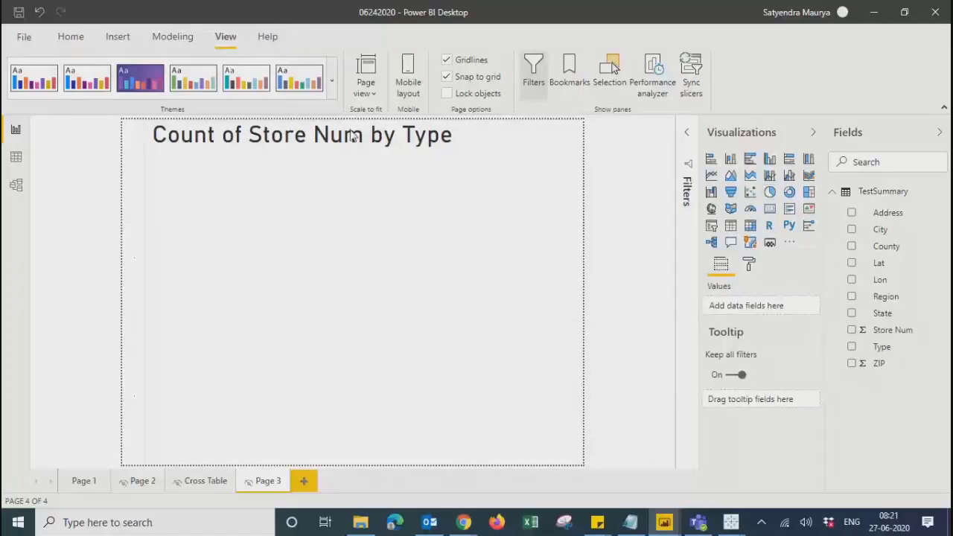
{"action": "key", "text": "Delete"}
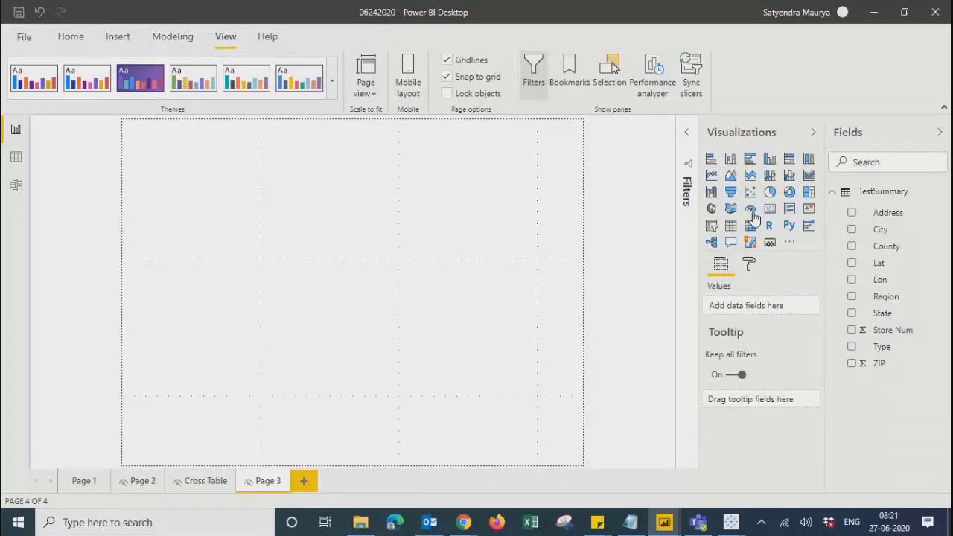
{"action": "left_click", "coordinate": [772, 193]}
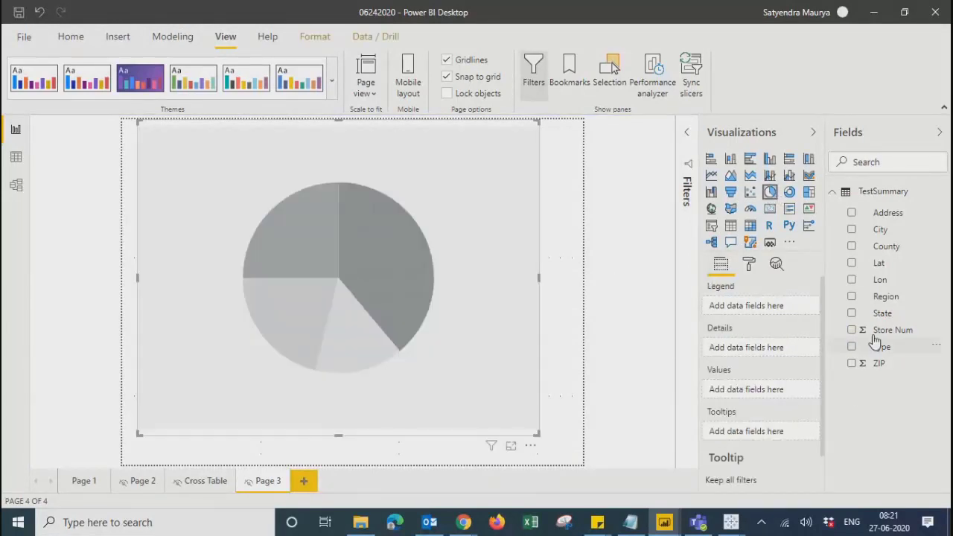
{"action": "left_click", "coordinate": [851, 347]}
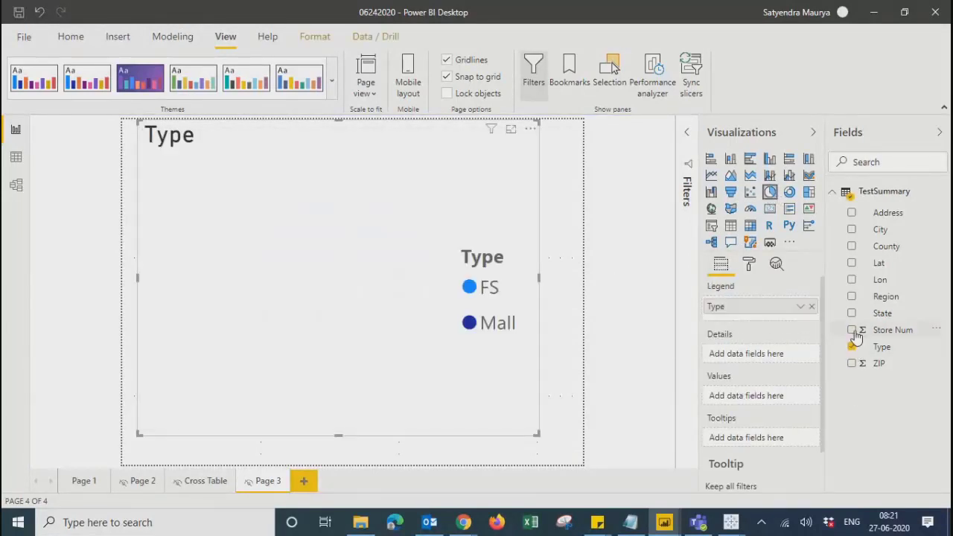
{"action": "left_click", "coordinate": [851, 331]}
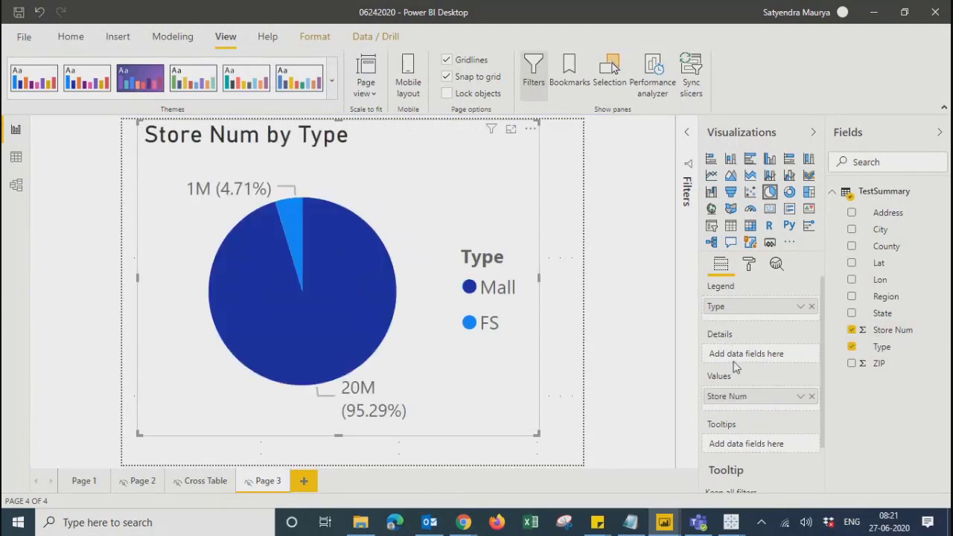
{"action": "left_click", "coordinate": [800, 396]}
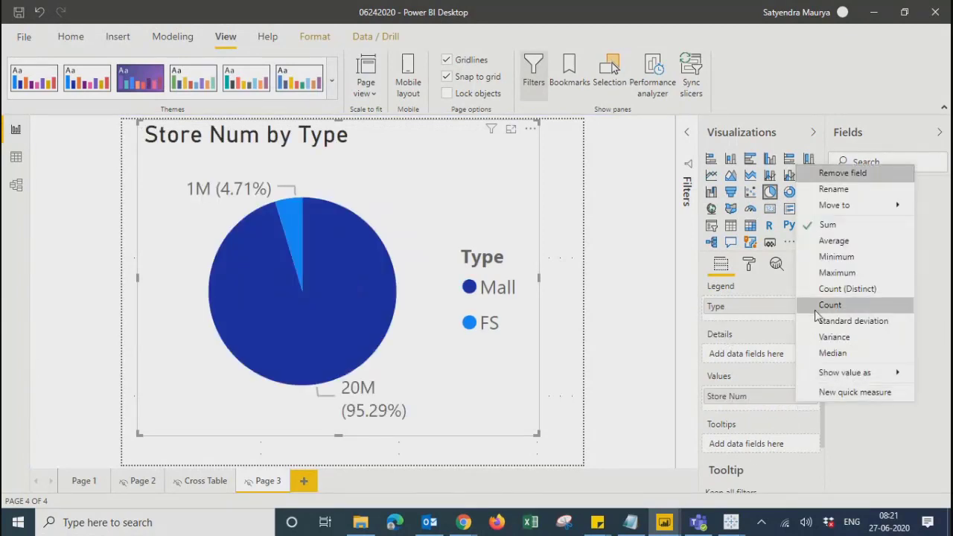
{"action": "left_click", "coordinate": [814, 308]}
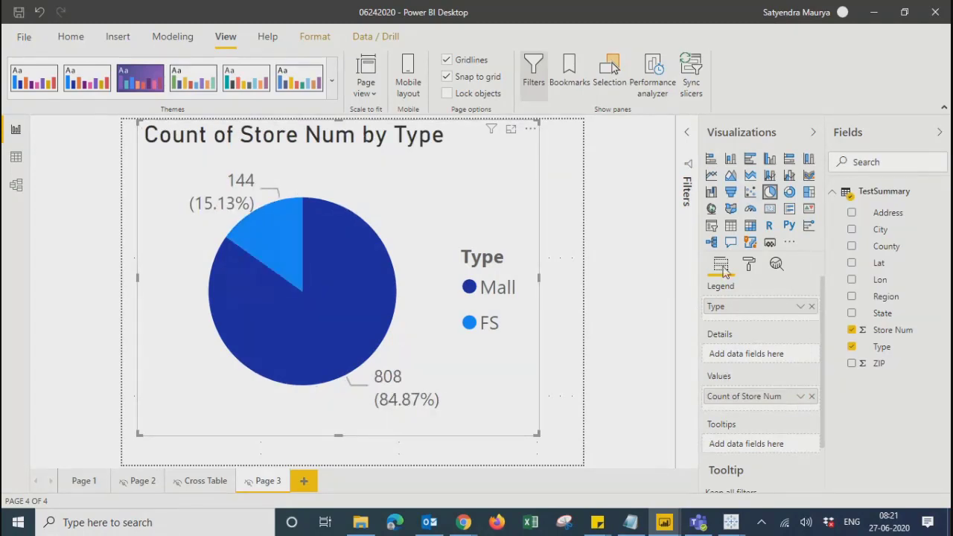
Change the pie chart's title text to Count of Stores.
{"action": "left_click", "coordinate": [762, 266]}
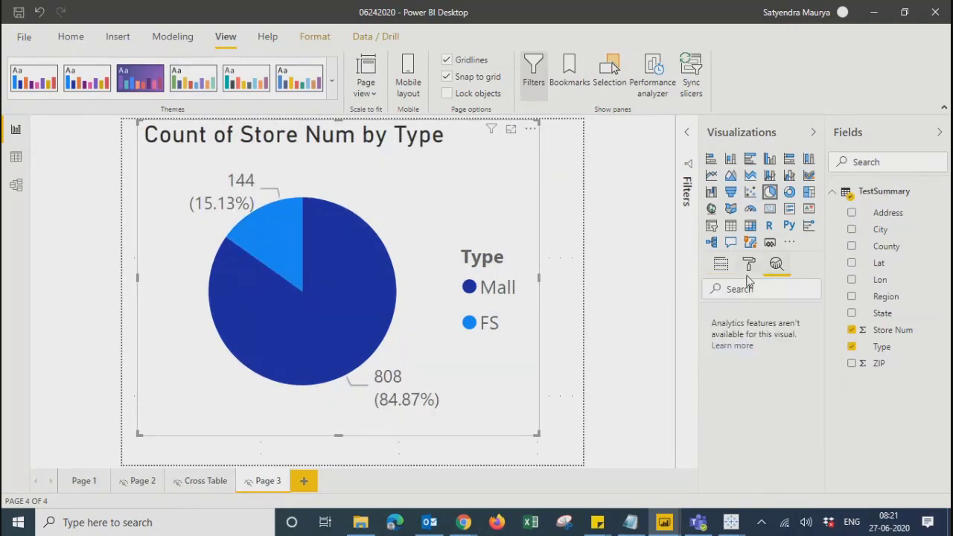
{"action": "left_click", "coordinate": [748, 267]}
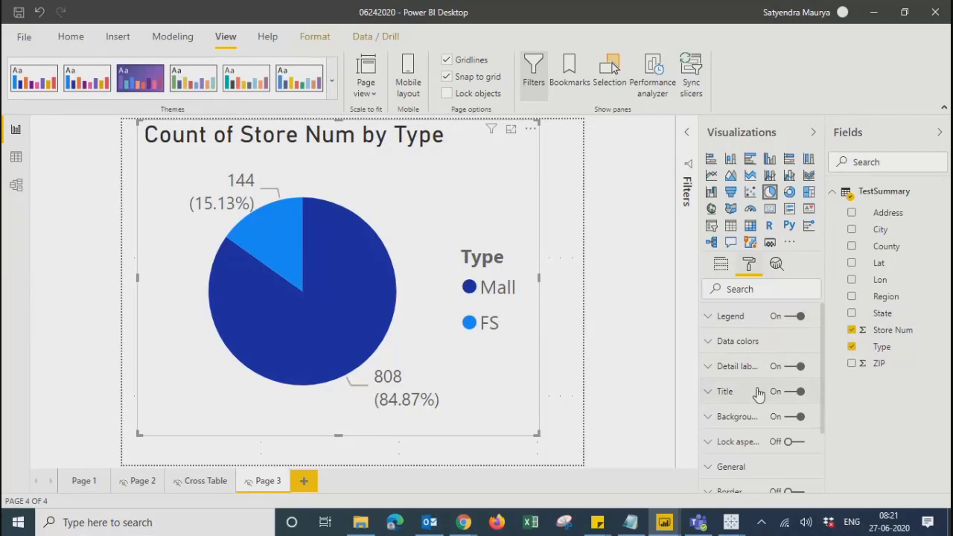
{"action": "left_click", "coordinate": [711, 392]}
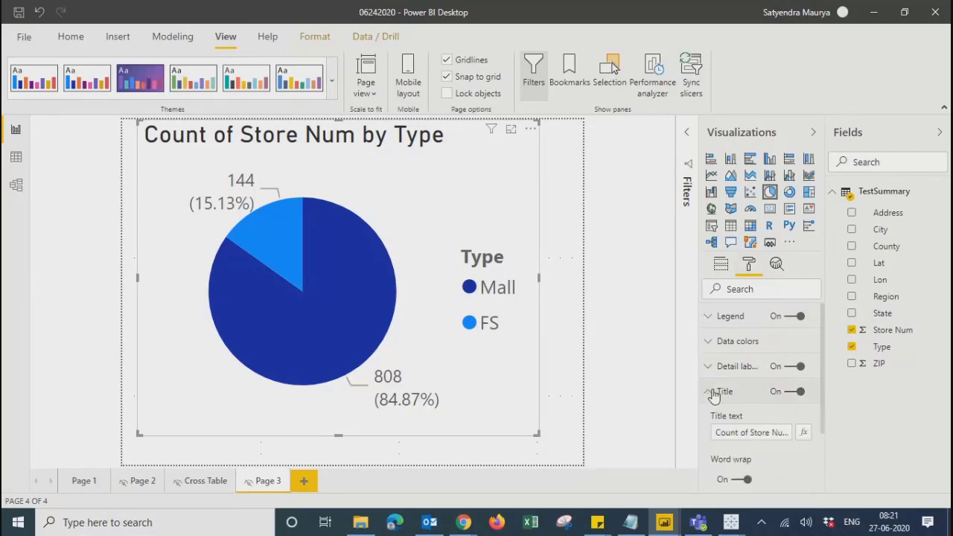
{"action": "left_click", "coordinate": [751, 433]}
{"action": "left_click_drag", "start_coordinate": [772, 438], "coordinate": [872, 443]}
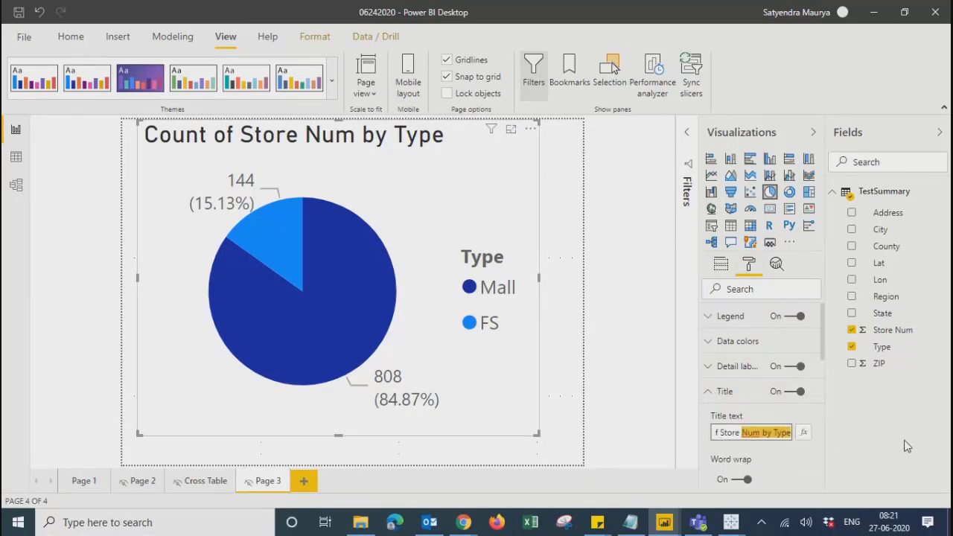
{"action": "key", "text": "BackSpace"}
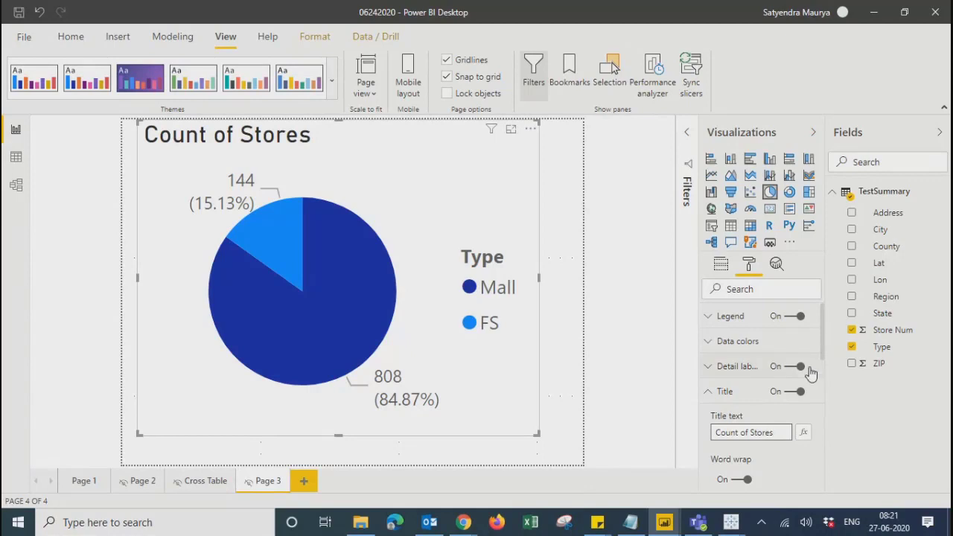
Center the pie chart's title.
{"action": "scroll", "coordinate": [822, 362], "scroll_direction": "down", "scroll_amount": 5}
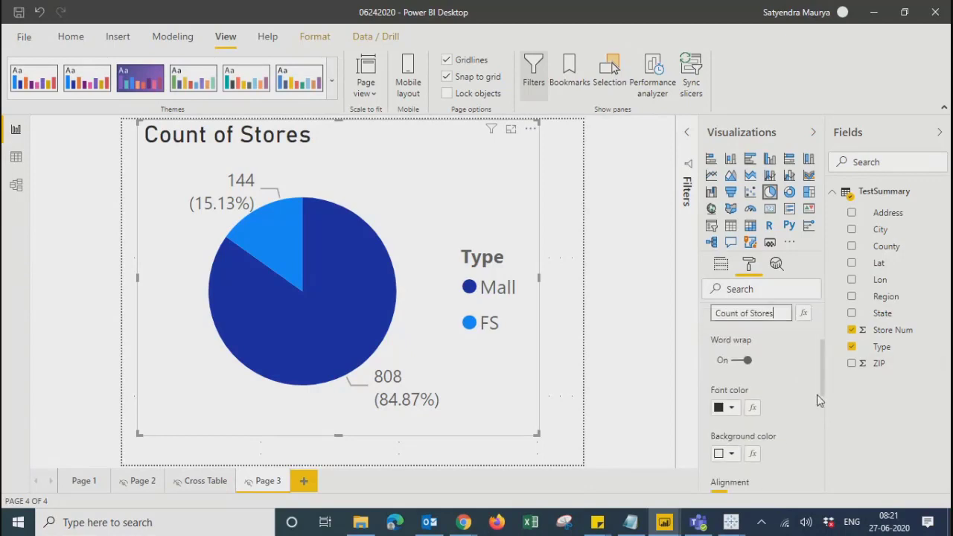
{"action": "left_click", "coordinate": [736, 401]}
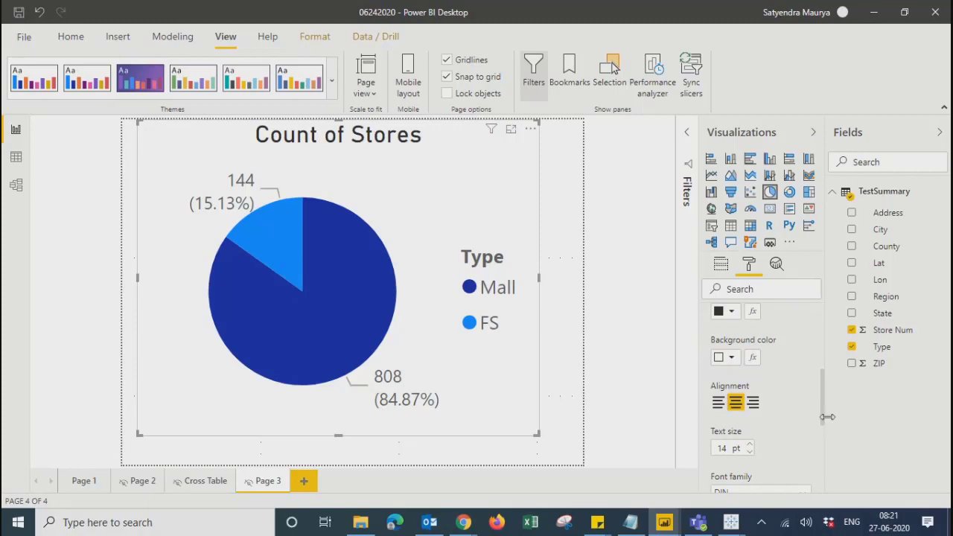
{"action": "left_click_drag", "start_coordinate": [822, 419], "coordinate": [832, 347]}
{"action": "left_click", "coordinate": [708, 393]}
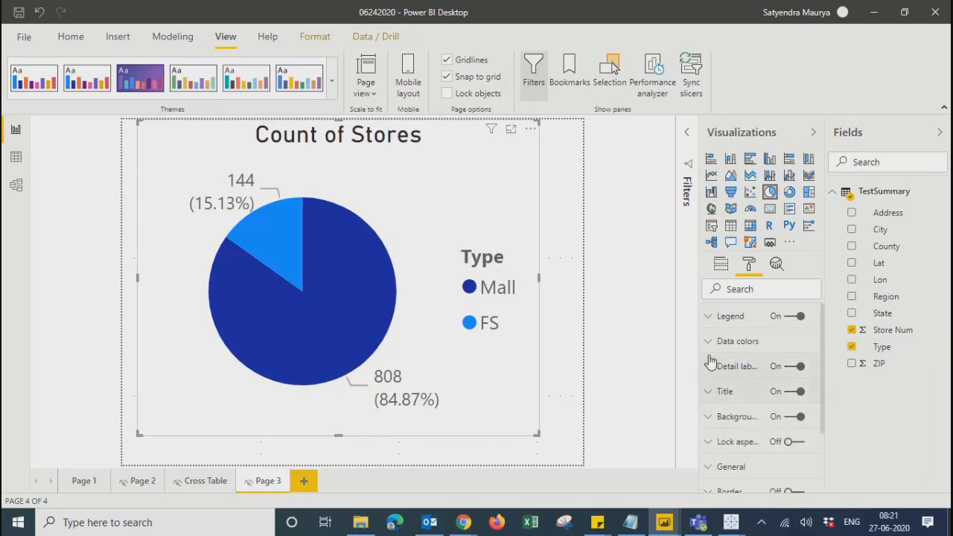
Set the pie chart's data colors to blue for Mall and gold for FS.
{"action": "left_click", "coordinate": [713, 341]}
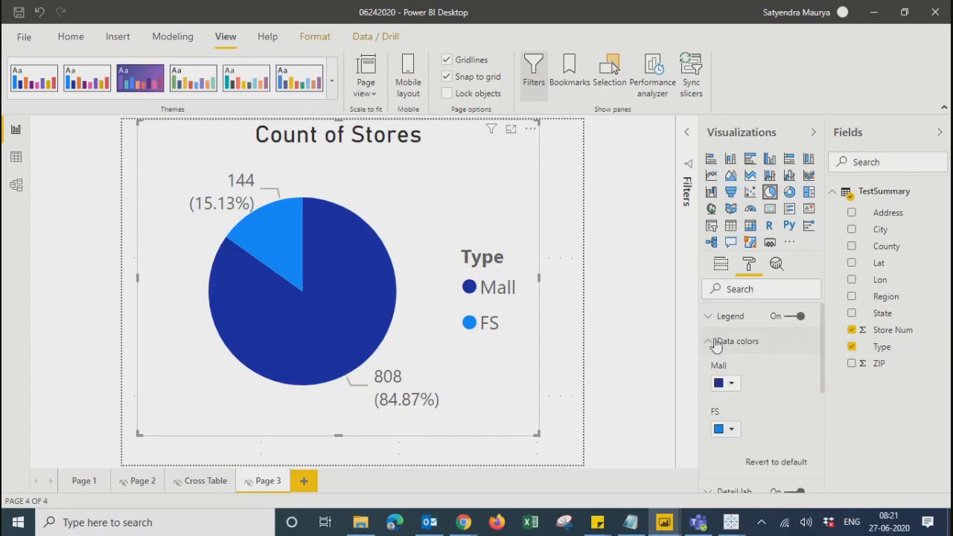
{"action": "left_click", "coordinate": [729, 383]}
{"action": "left_click", "coordinate": [779, 416]}
{"action": "left_click", "coordinate": [729, 429]}
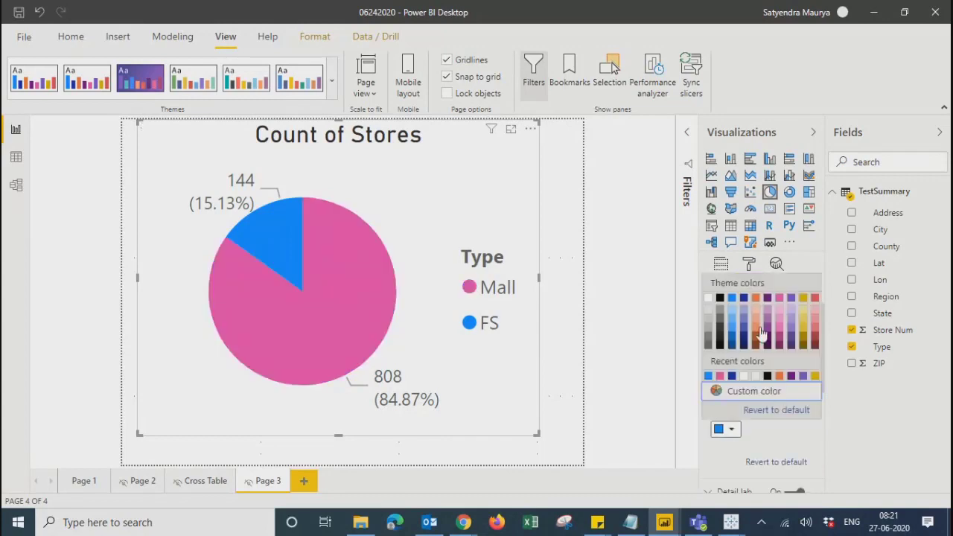
{"action": "left_click", "coordinate": [803, 298]}
{"action": "left_click", "coordinate": [631, 276]}
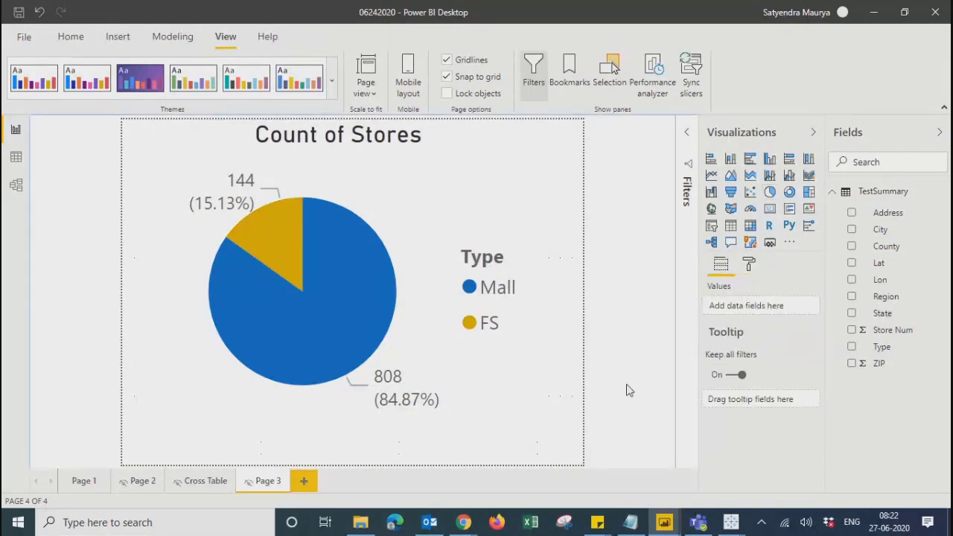
Set Page 3's pie chart detail labels to show category and percent of total, and turn off its legend.
{"action": "left_click", "coordinate": [489, 281]}
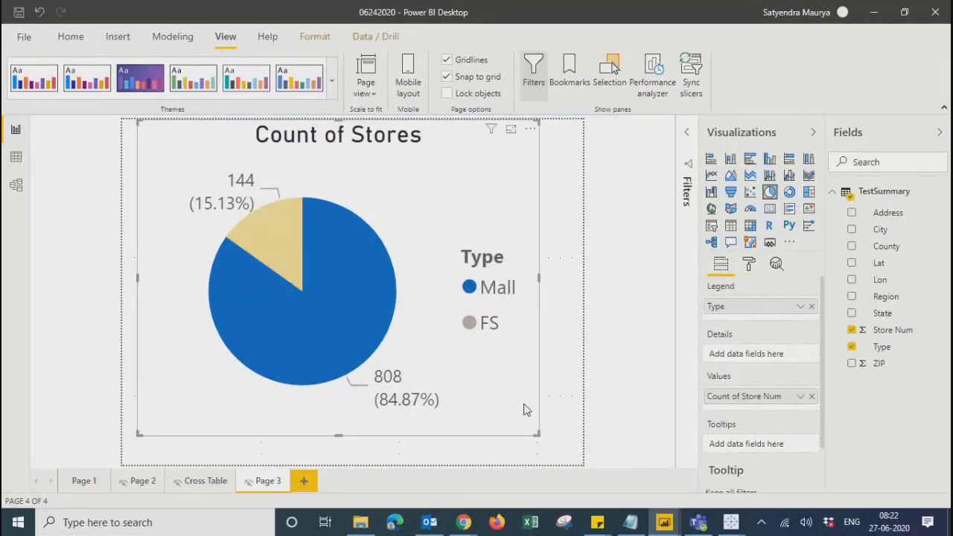
{"action": "left_click", "coordinate": [741, 267]}
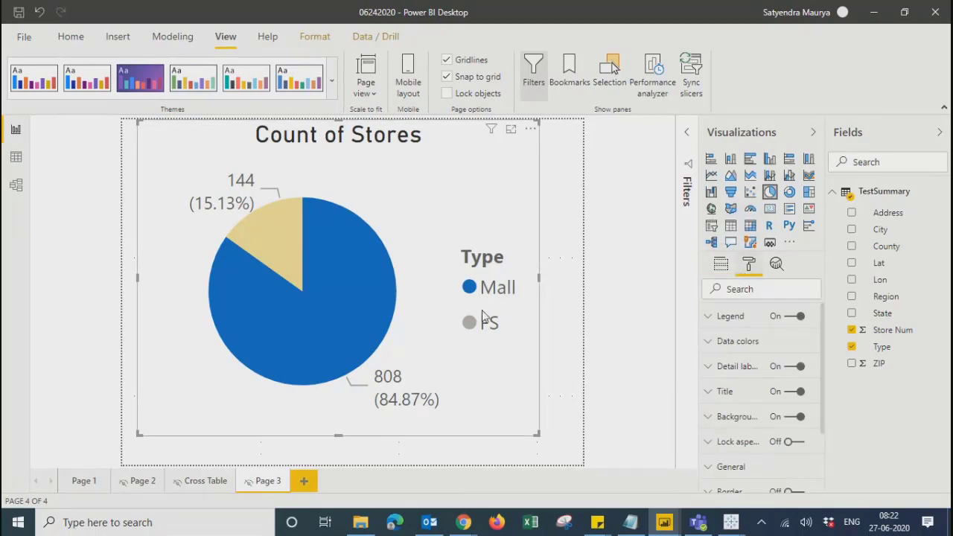
{"action": "left_click", "coordinate": [737, 365]}
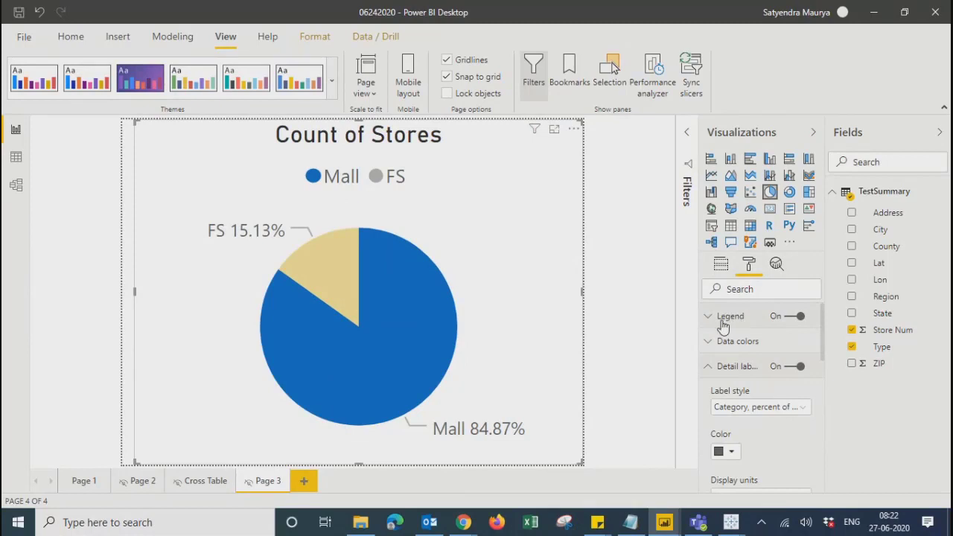
{"action": "left_click", "coordinate": [787, 317]}
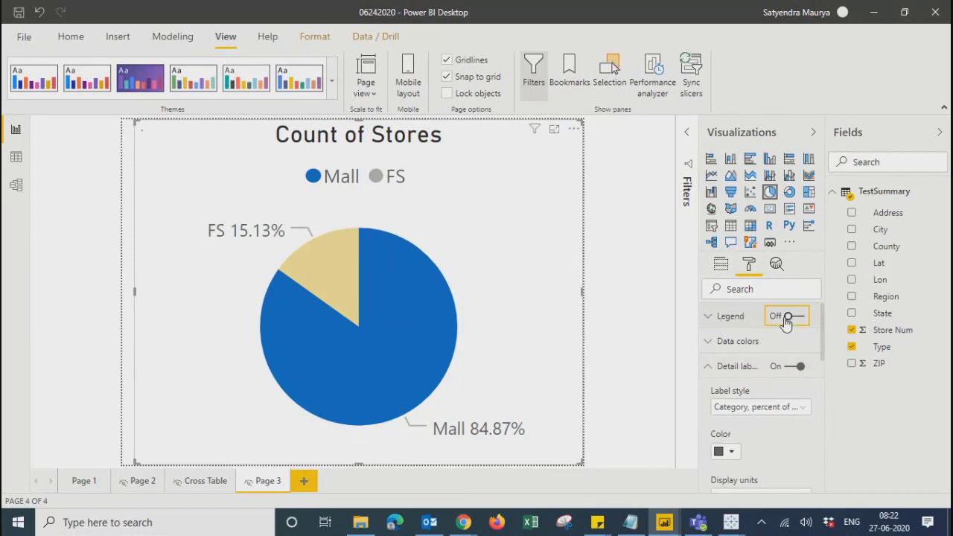
{"action": "left_click", "coordinate": [650, 317]}
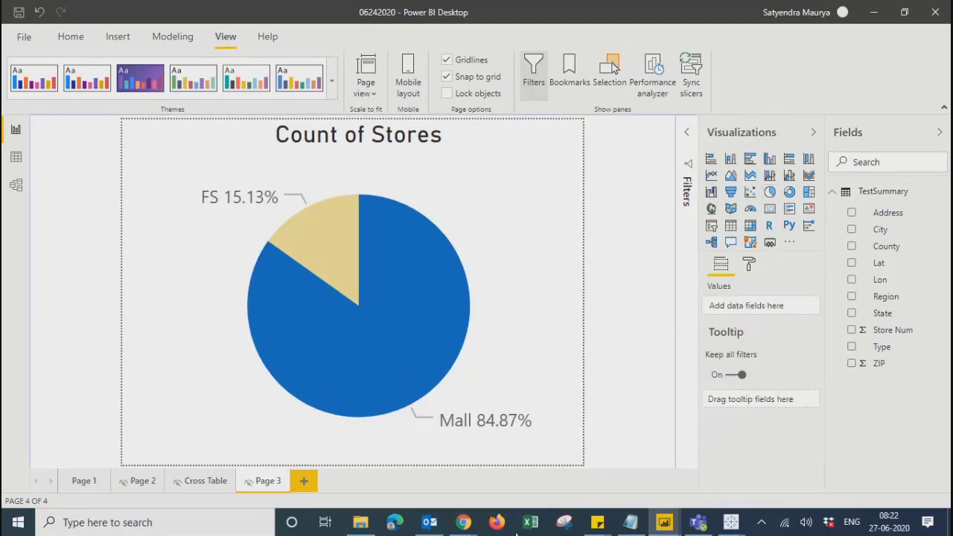
Check the Count of Stores pie chart tooltip on several city tiles of Page 1's treemap.
{"action": "left_click", "coordinate": [85, 481]}
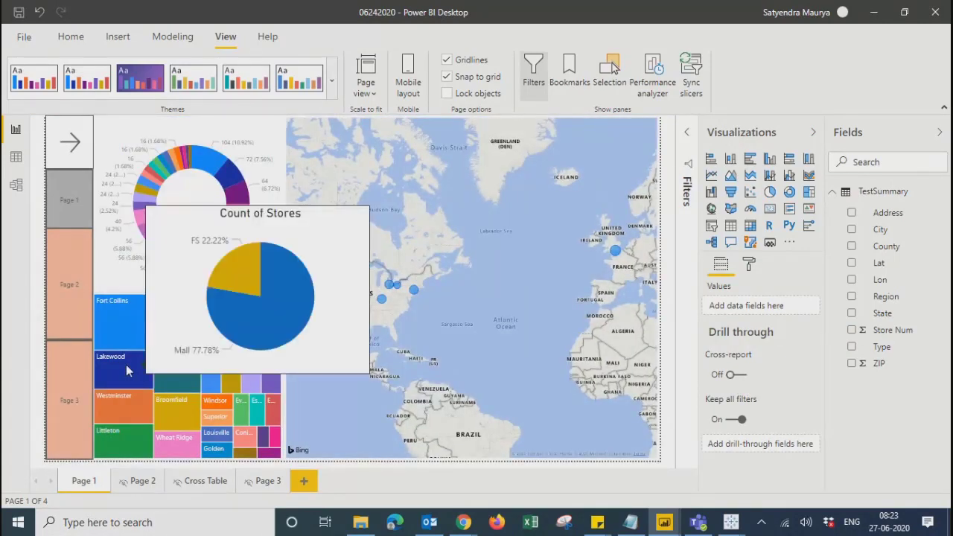
{"action": "mouse_move", "coordinate": [177, 382]}
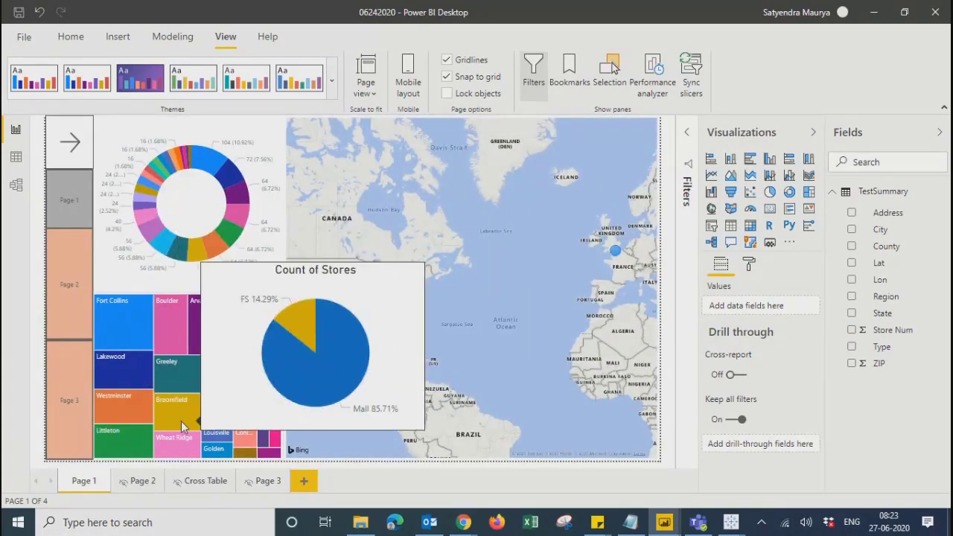
{"action": "mouse_move", "coordinate": [179, 333]}
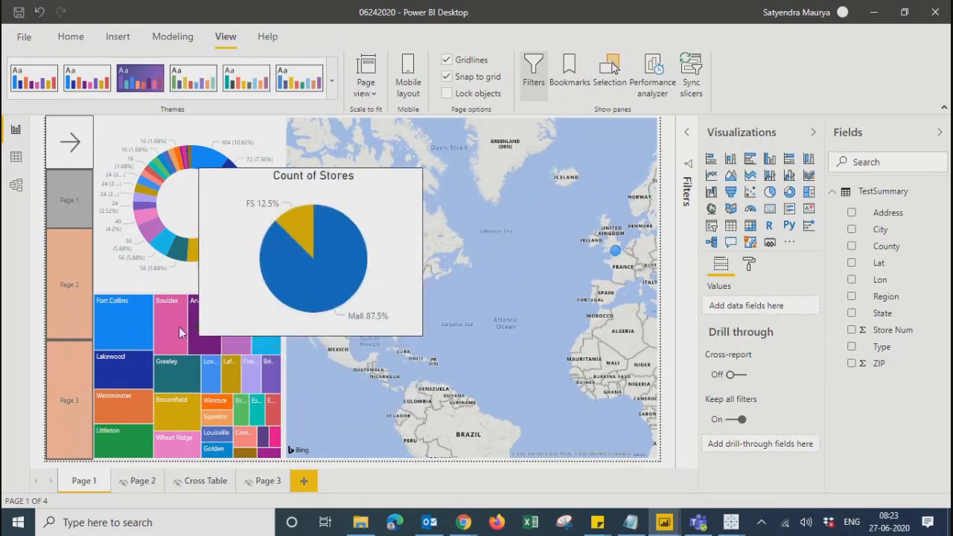
{"action": "mouse_move", "coordinate": [243, 376]}
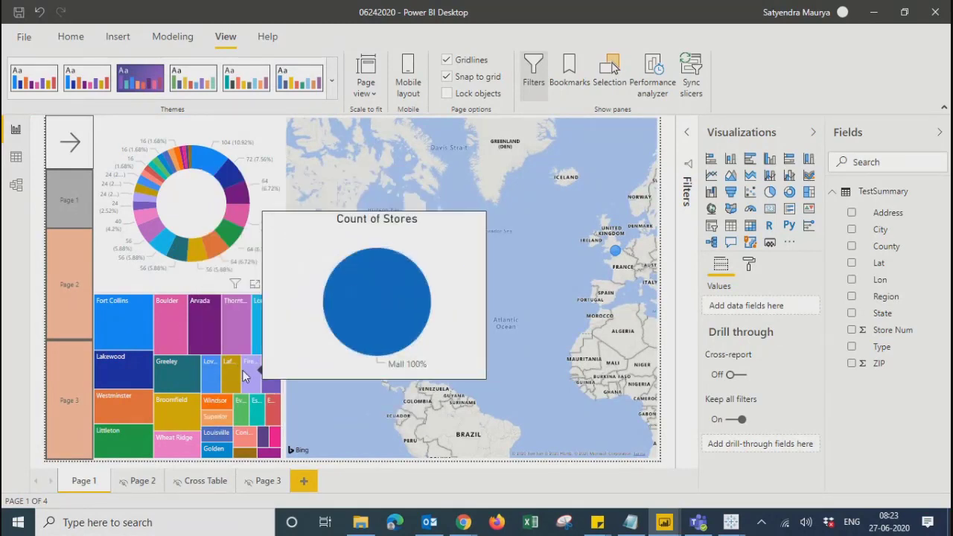
{"action": "mouse_move", "coordinate": [232, 340]}
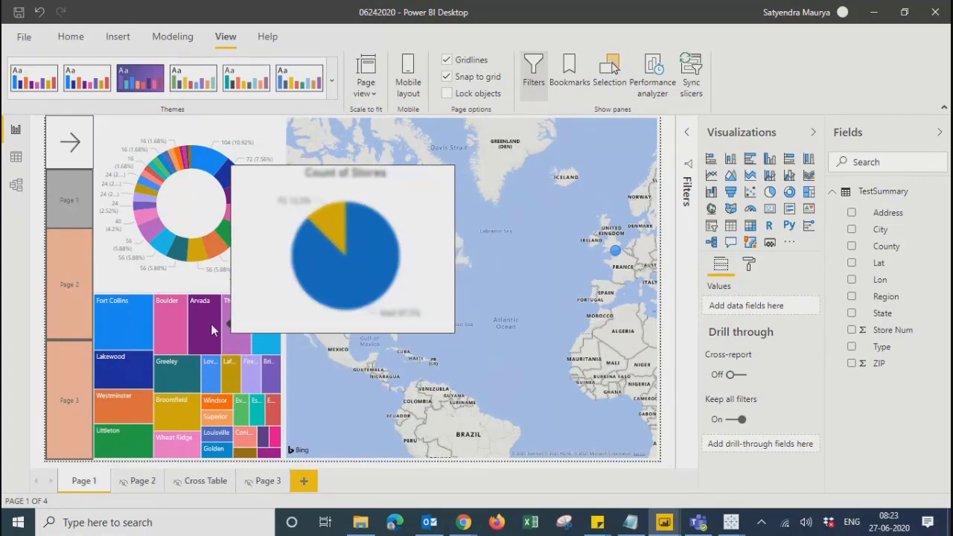
{"action": "mouse_move", "coordinate": [169, 317]}
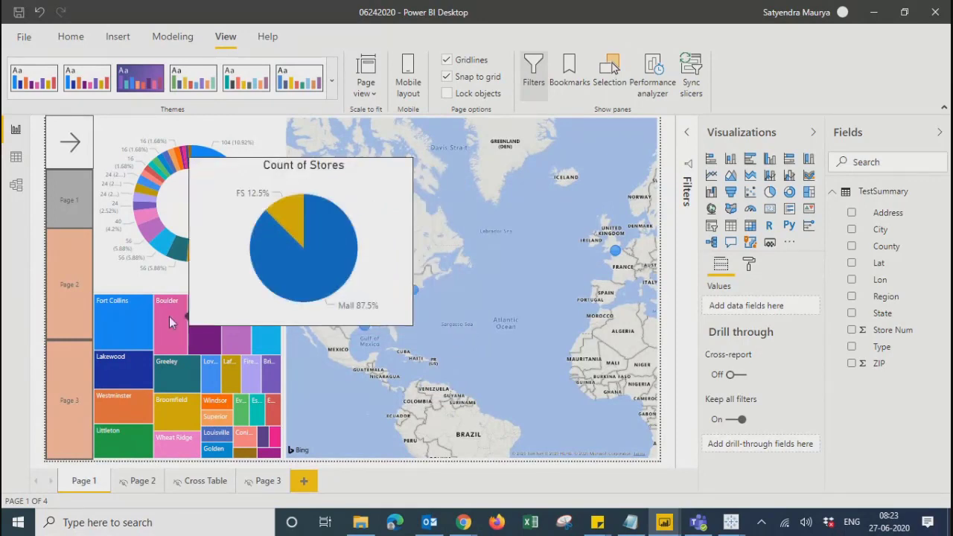
{"action": "mouse_move", "coordinate": [130, 320]}
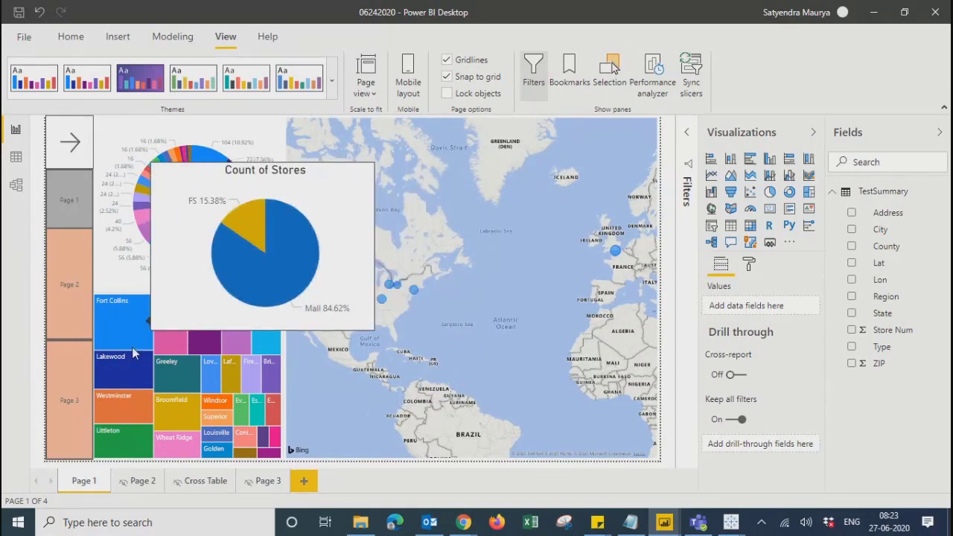
{"action": "mouse_move", "coordinate": [128, 374]}
{"action": "mouse_move", "coordinate": [123, 404]}
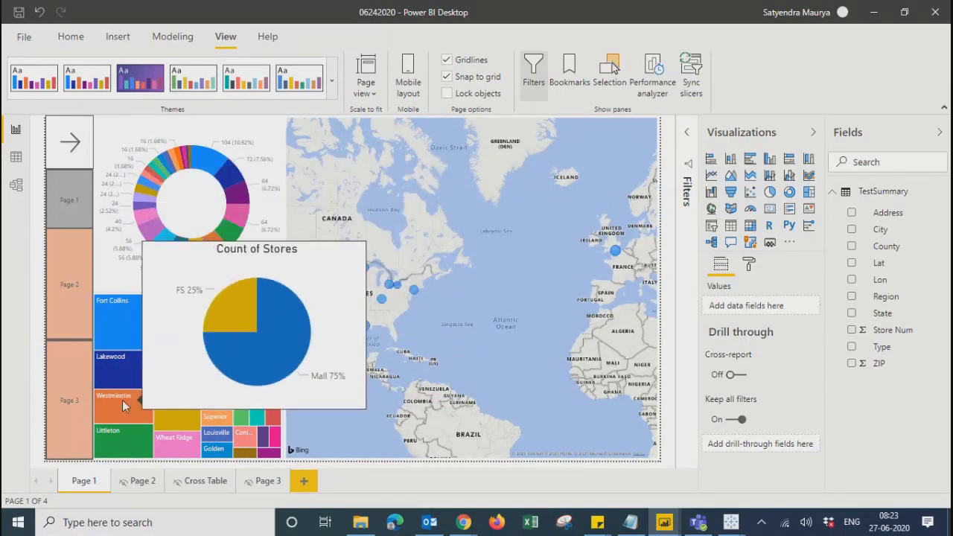
{"action": "mouse_move", "coordinate": [122, 431]}
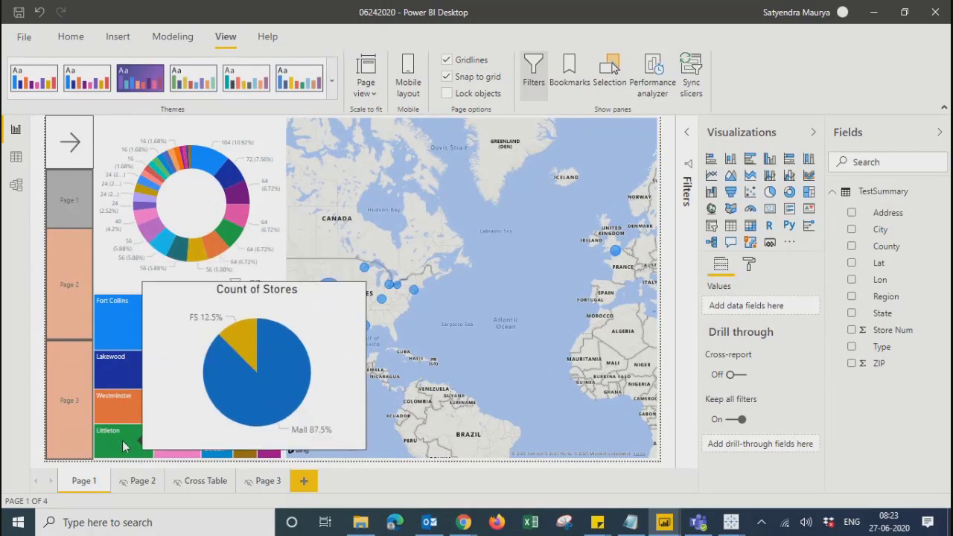
{"action": "mouse_move", "coordinate": [170, 449]}
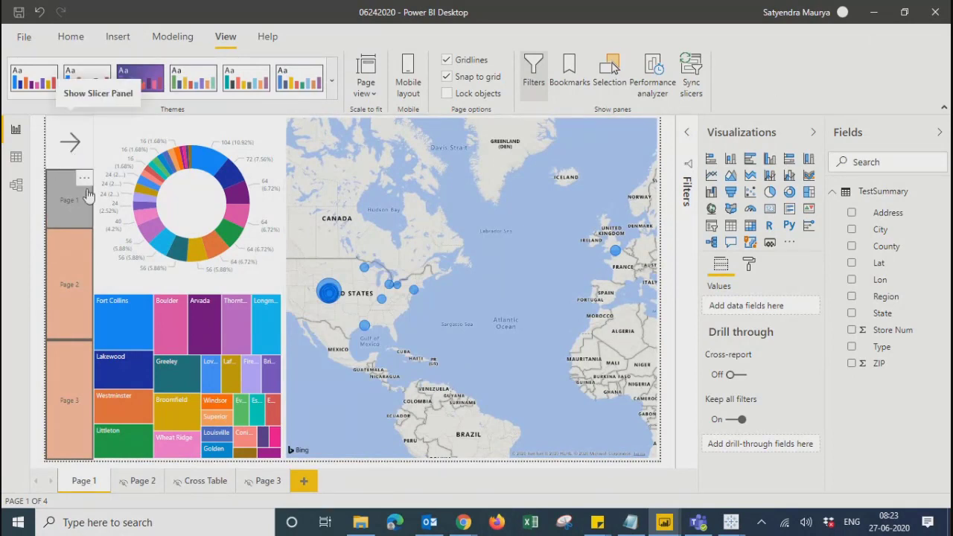
{"action": "left_click", "coordinate": [72, 143]}
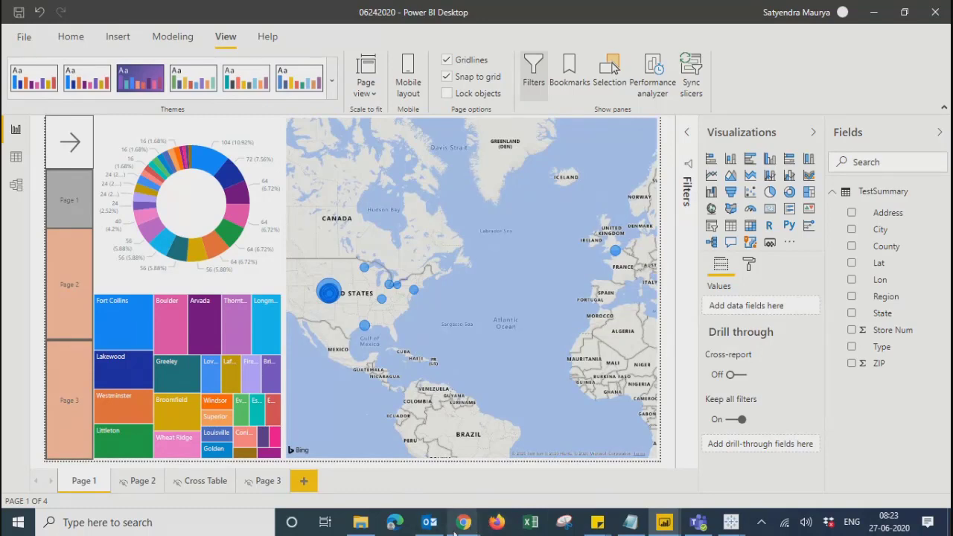
{"action": "mouse_move", "coordinate": [455, 527]}
{"action": "left_click", "coordinate": [369, 439]}
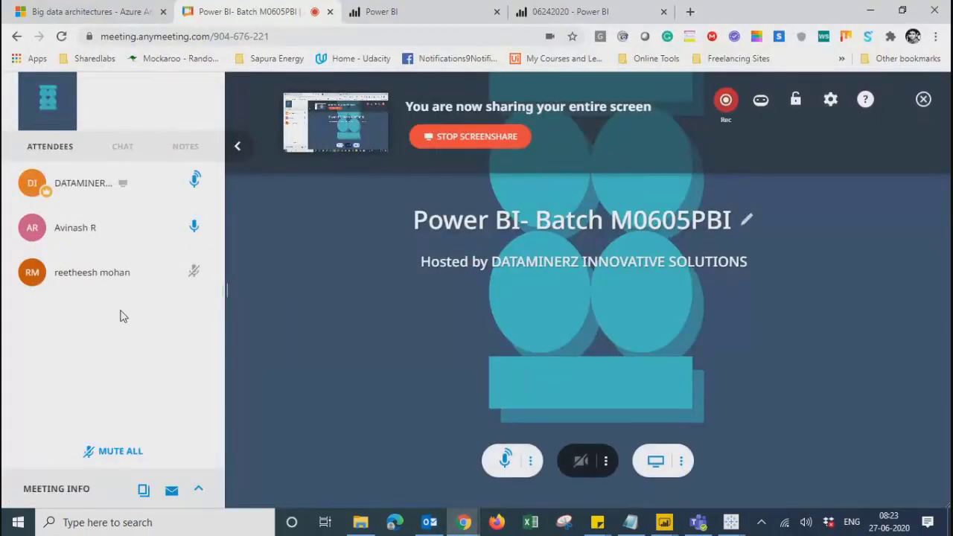
{"action": "left_click", "coordinate": [869, 11]}
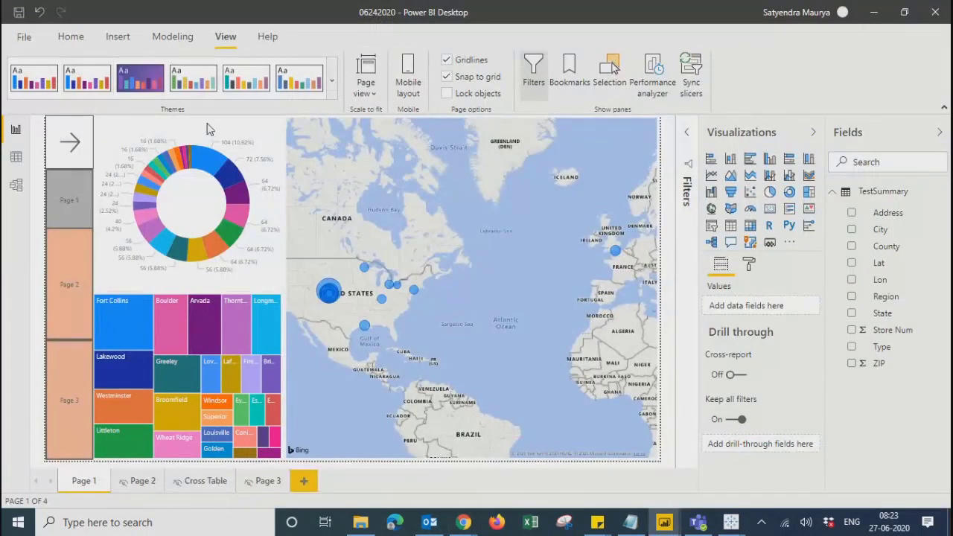
Save the report's changes and publish it to Test Workspace.
{"action": "left_click", "coordinate": [69, 39]}
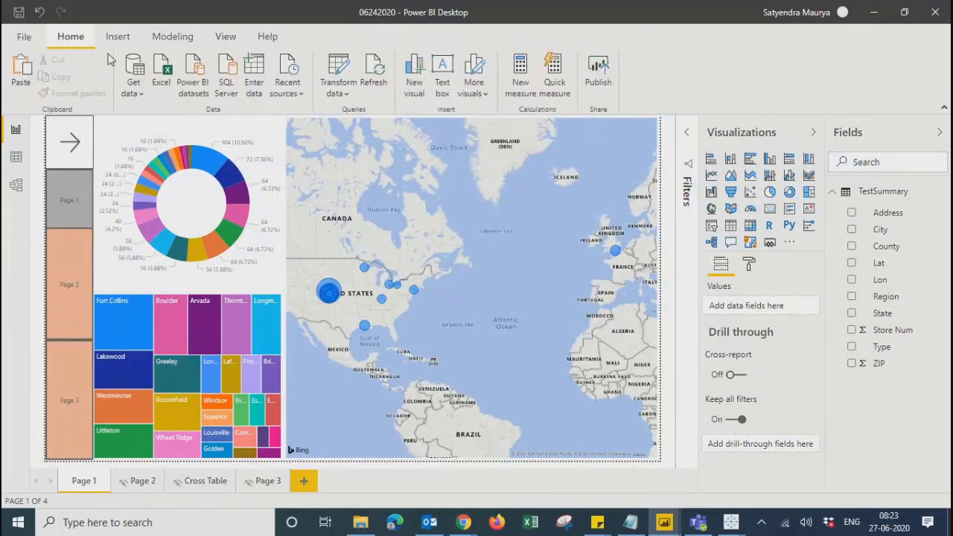
{"action": "left_click", "coordinate": [603, 72]}
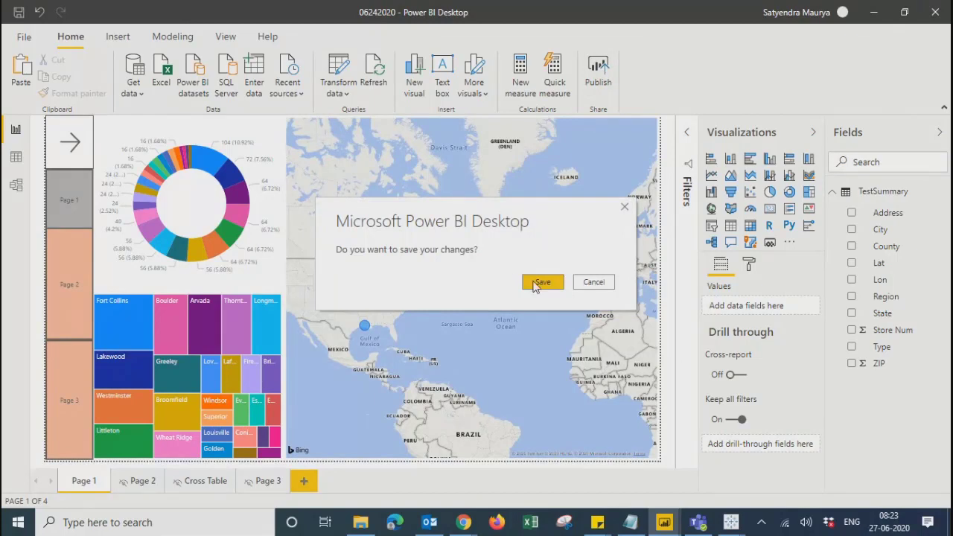
{"action": "left_click", "coordinate": [539, 283]}
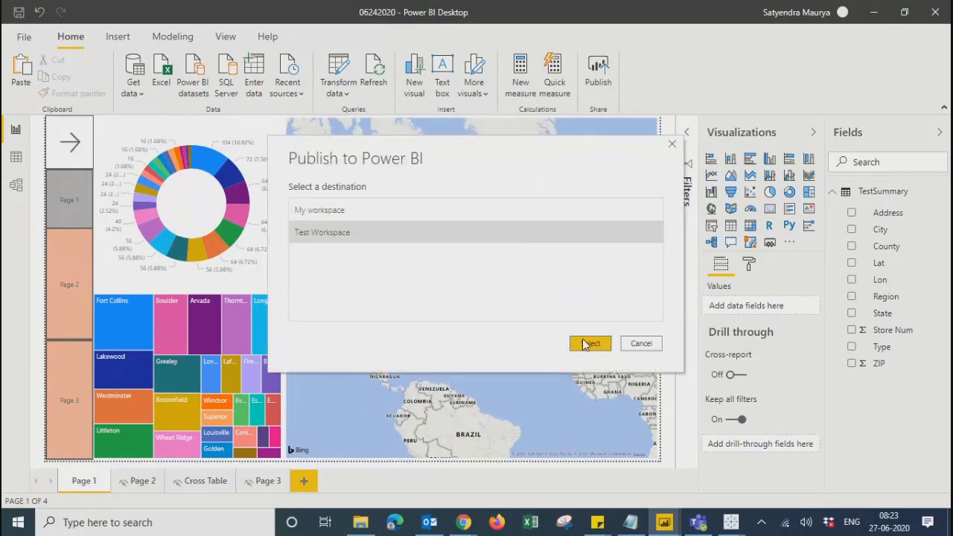
{"action": "left_click", "coordinate": [588, 343]}
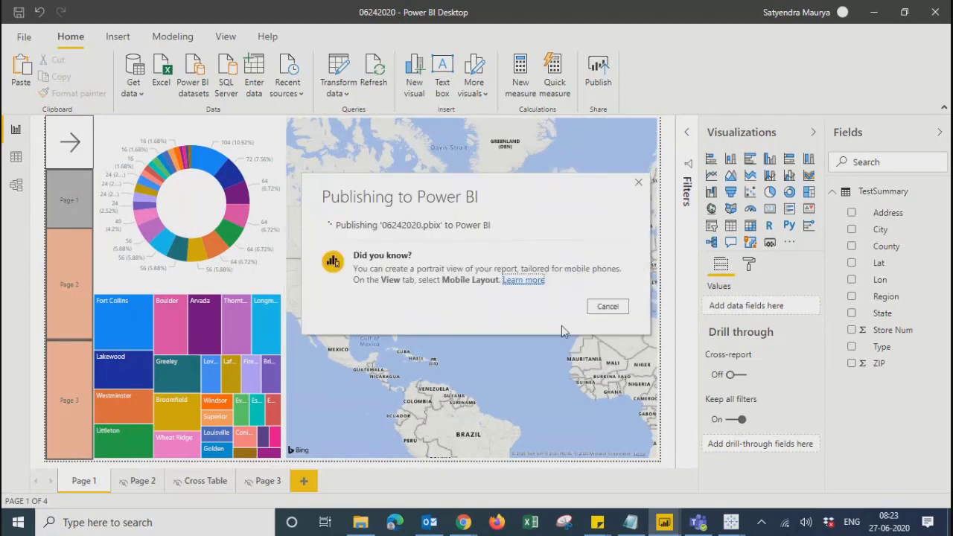
{"action": "left_click", "coordinate": [547, 332]}
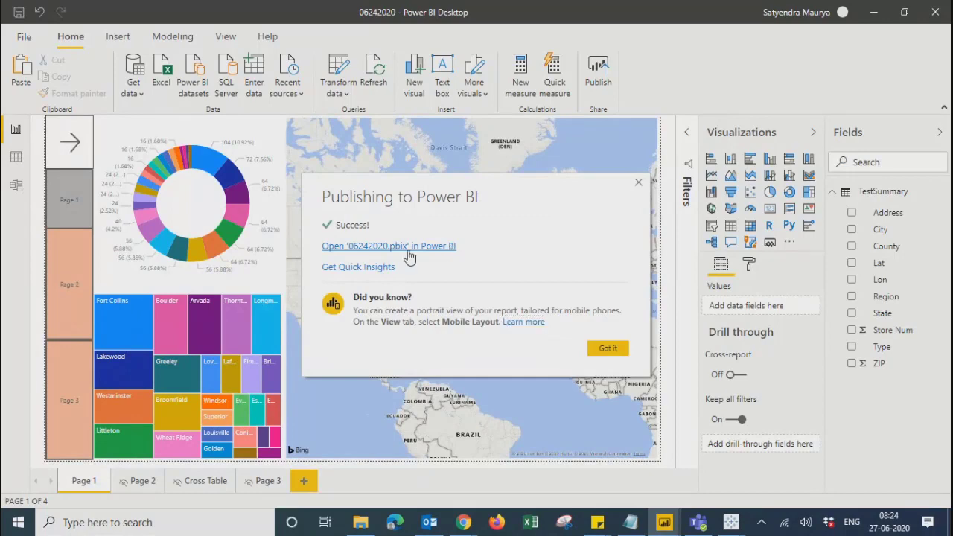
Open the published 06242020 report in the browser and expand the slicer panel in the already open copy.
{"action": "left_click", "coordinate": [448, 245]}
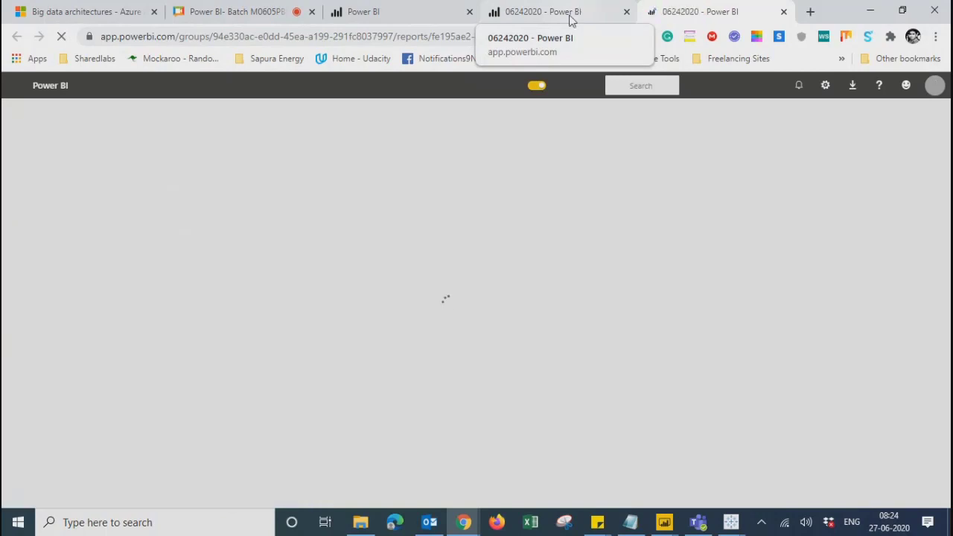
{"action": "left_click", "coordinate": [570, 19]}
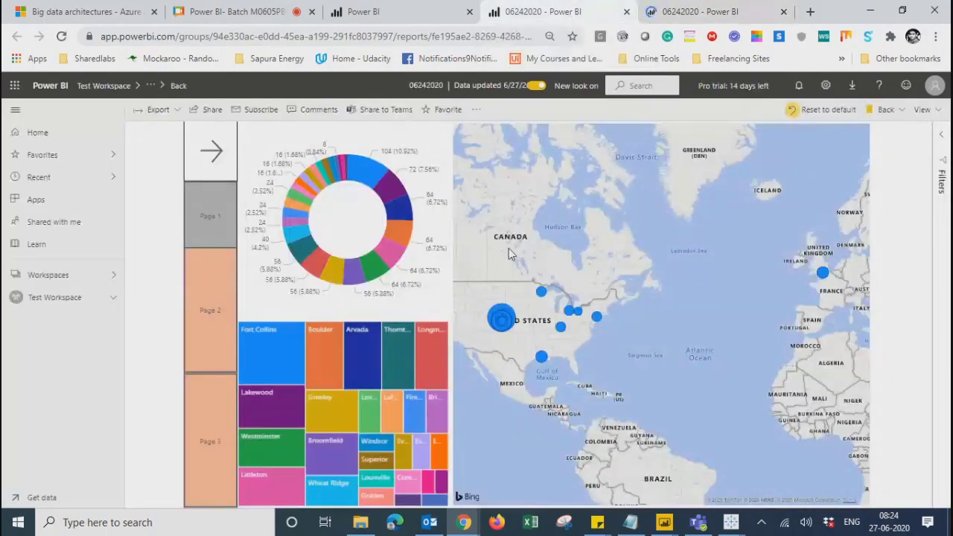
{"action": "left_click", "coordinate": [212, 162]}
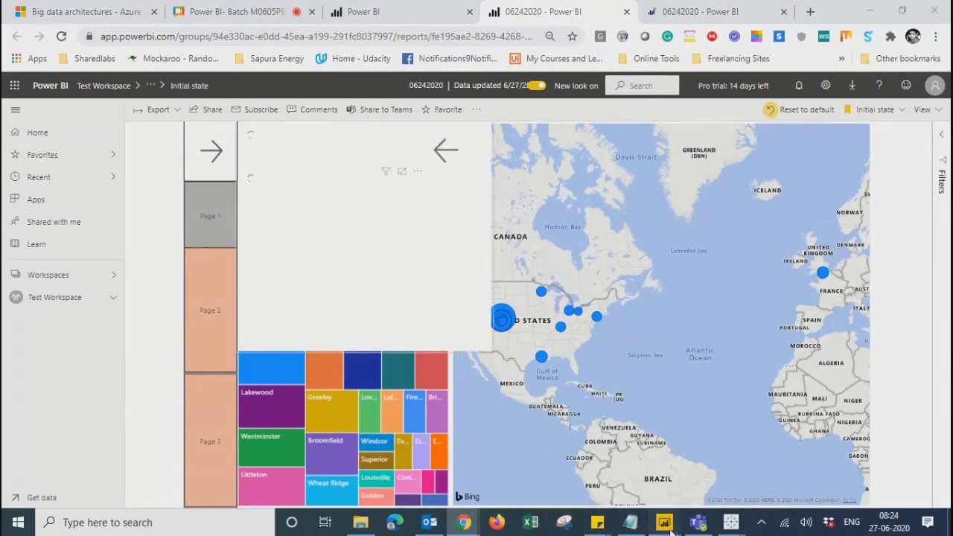
Switch back to Power BI Desktop and close the publishing dialog.
{"action": "mouse_move", "coordinate": [664, 522]}
{"action": "left_click", "coordinate": [737, 465]}
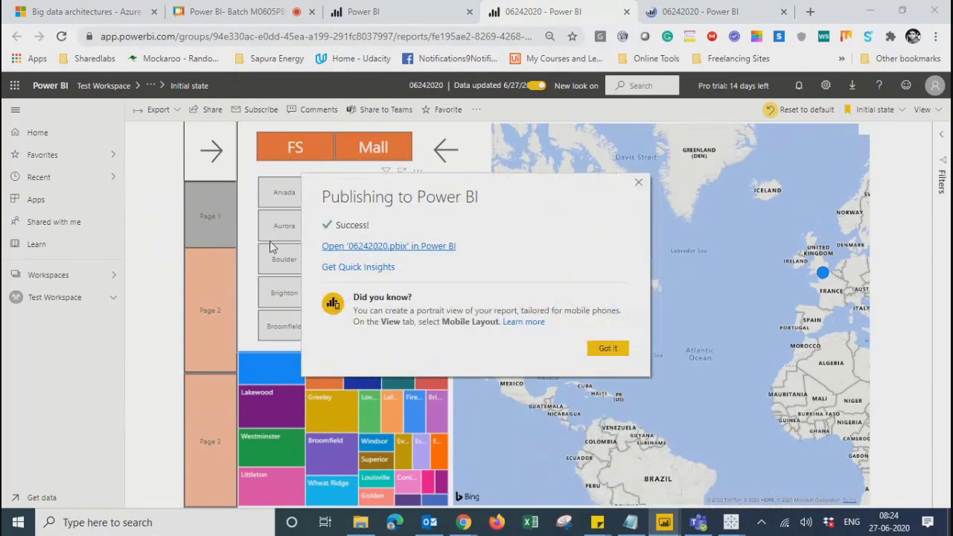
{"action": "left_click", "coordinate": [607, 347]}
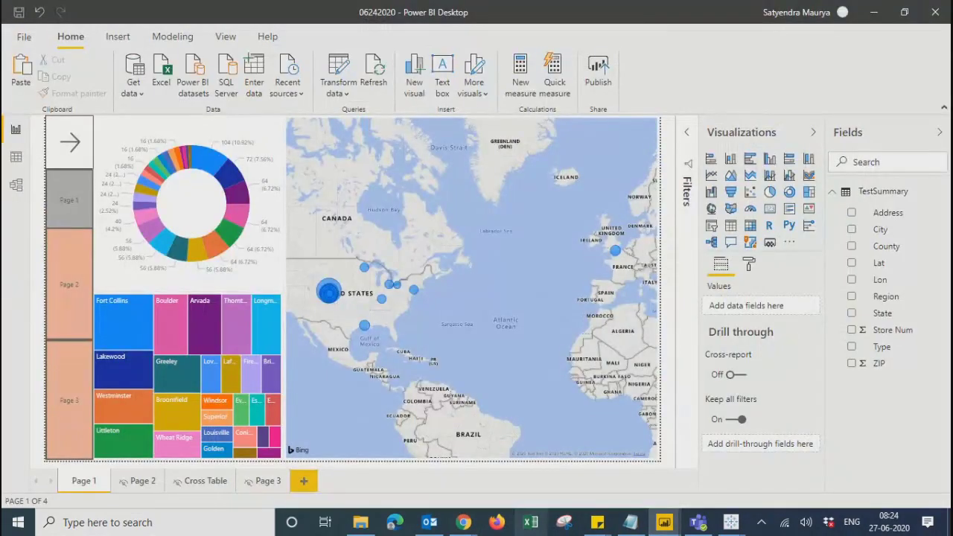
Test the navigation buttons on Page 1 by following the Page 2 button's link.
{"action": "left_click", "coordinate": [73, 140]}
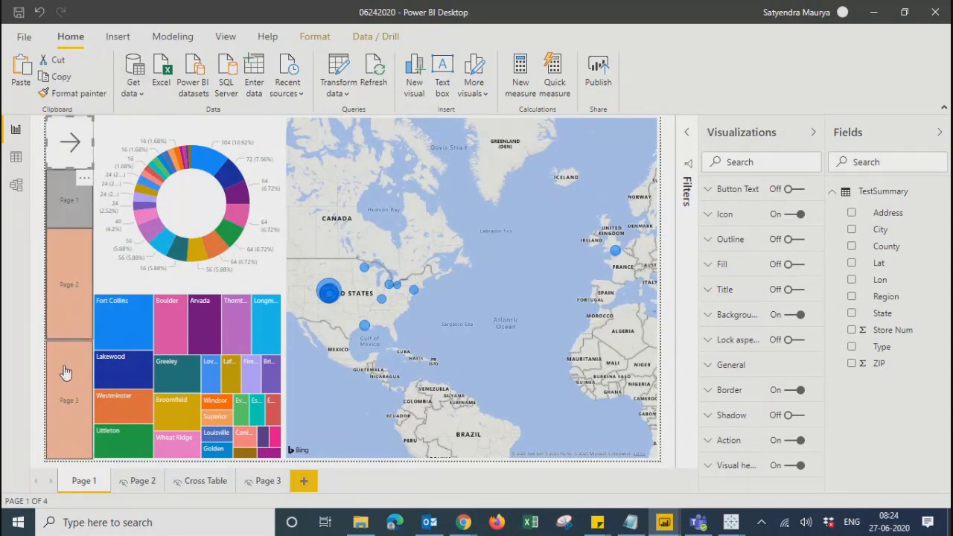
{"action": "left_click", "coordinate": [65, 274]}
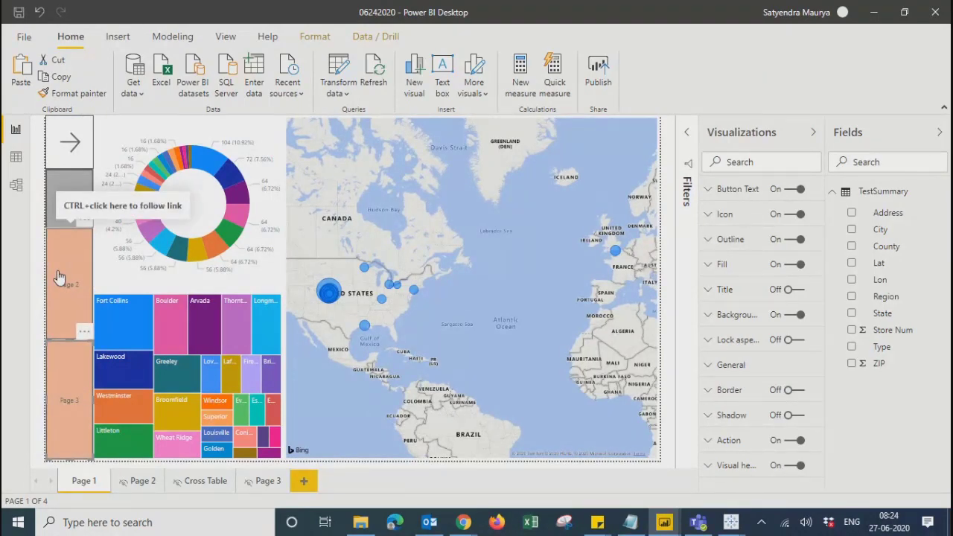
{"action": "left_click", "coordinate": [70, 142]}
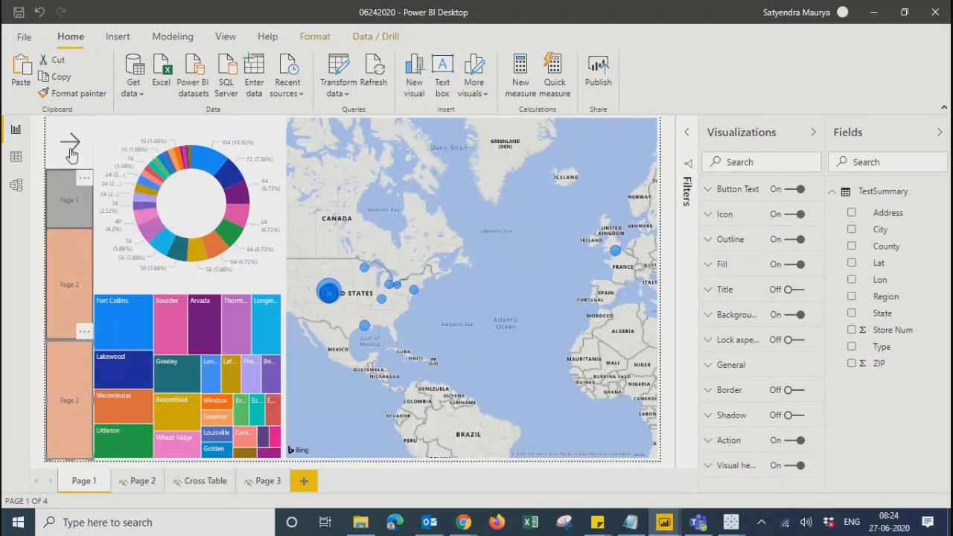
{"action": "left_click", "coordinate": [66, 261]}
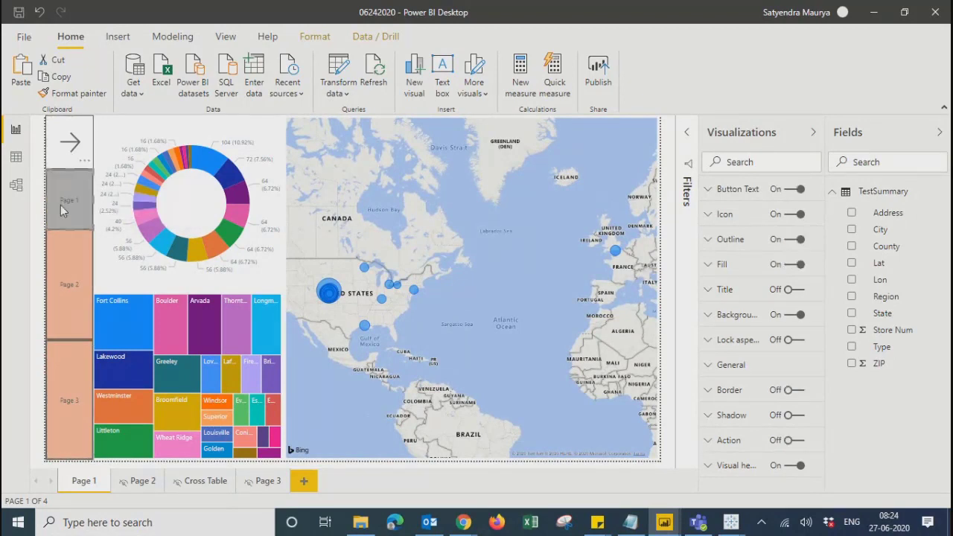
{"action": "left_click", "coordinate": [64, 291], "text": "ctrl"}
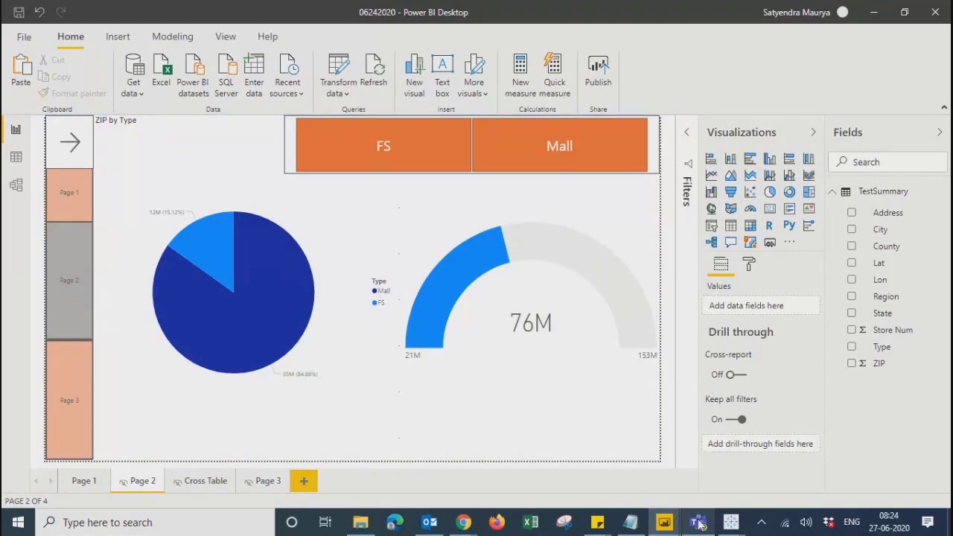
Switch to the published report in Chrome and collapse its slicer panel.
{"action": "mouse_move", "coordinate": [465, 525]}
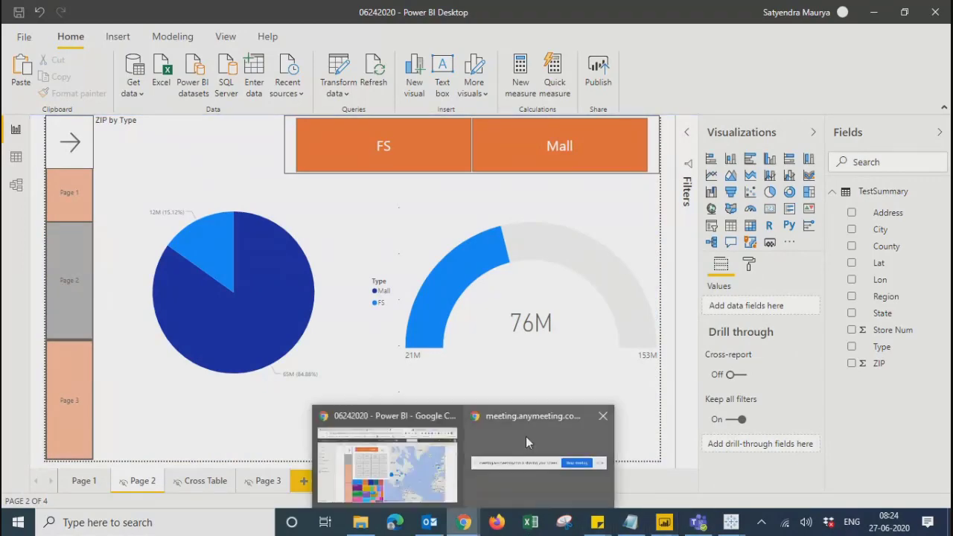
{"action": "left_click", "coordinate": [387, 465]}
{"action": "left_click", "coordinate": [442, 152]}
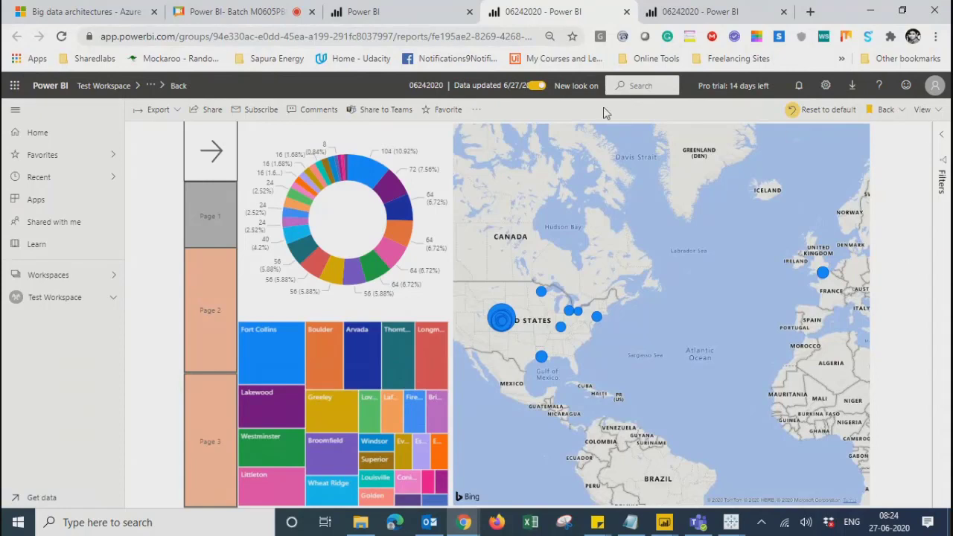
View the published report in full screen, filter it to Fort Lupton through the slicer panel, and check the treemap's tooltip.
{"action": "left_click", "coordinate": [924, 110]}
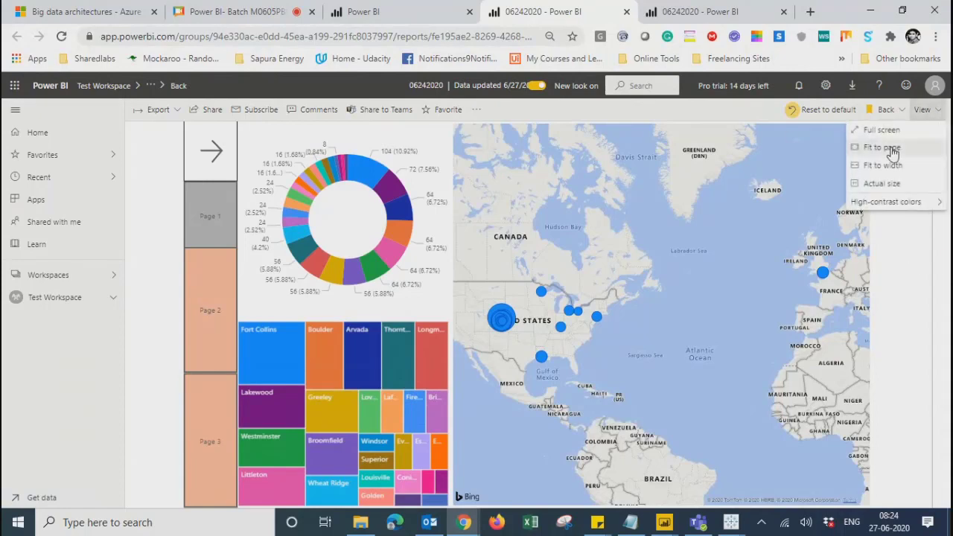
{"action": "left_click", "coordinate": [882, 130]}
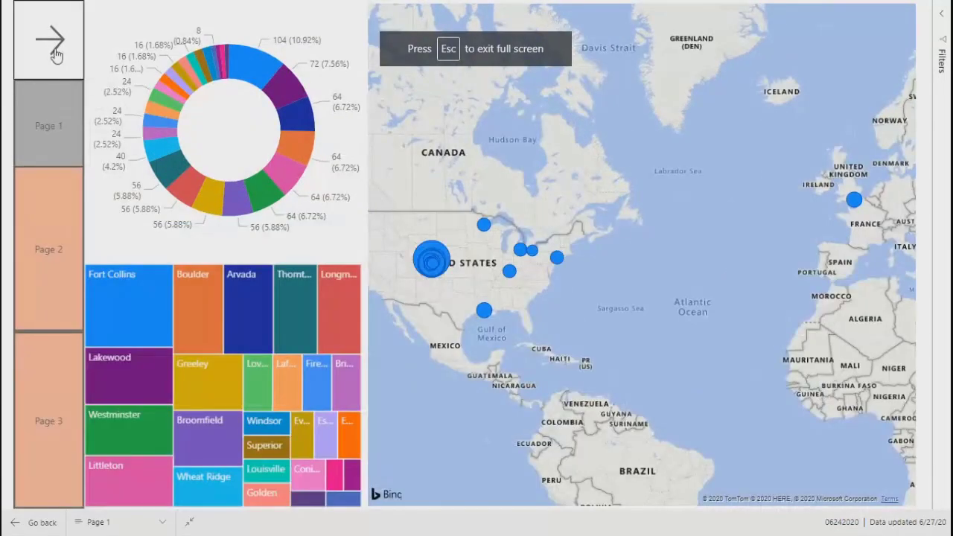
{"action": "left_click", "coordinate": [54, 54]}
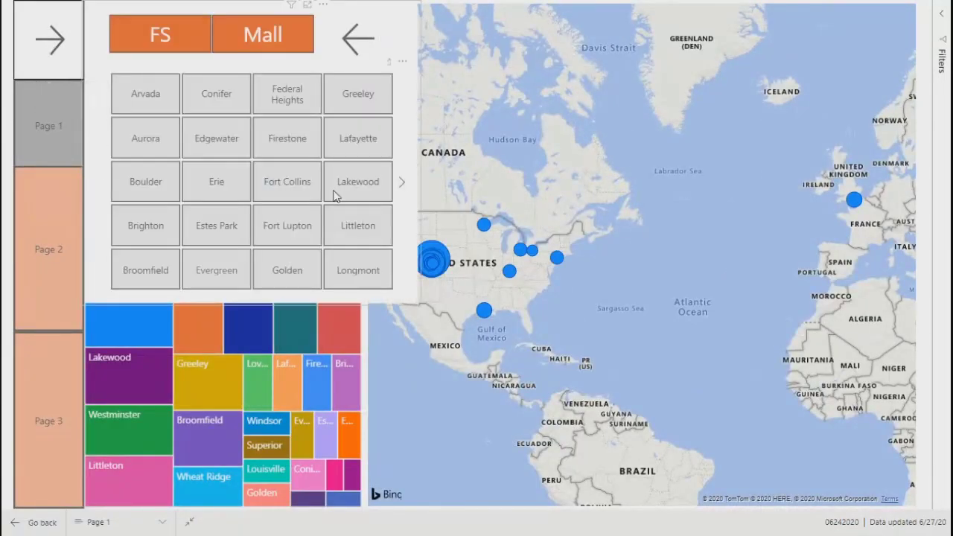
{"action": "left_click", "coordinate": [282, 218]}
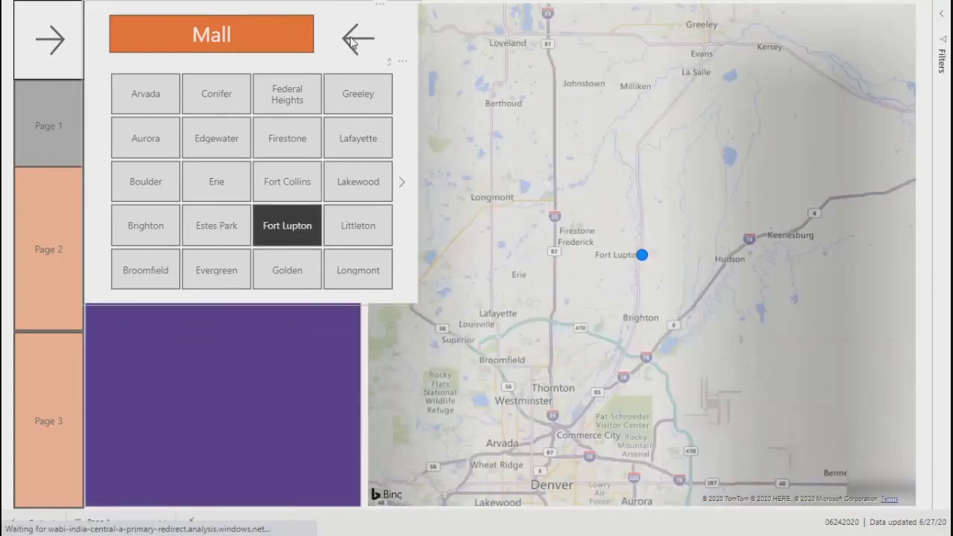
{"action": "left_click", "coordinate": [353, 38]}
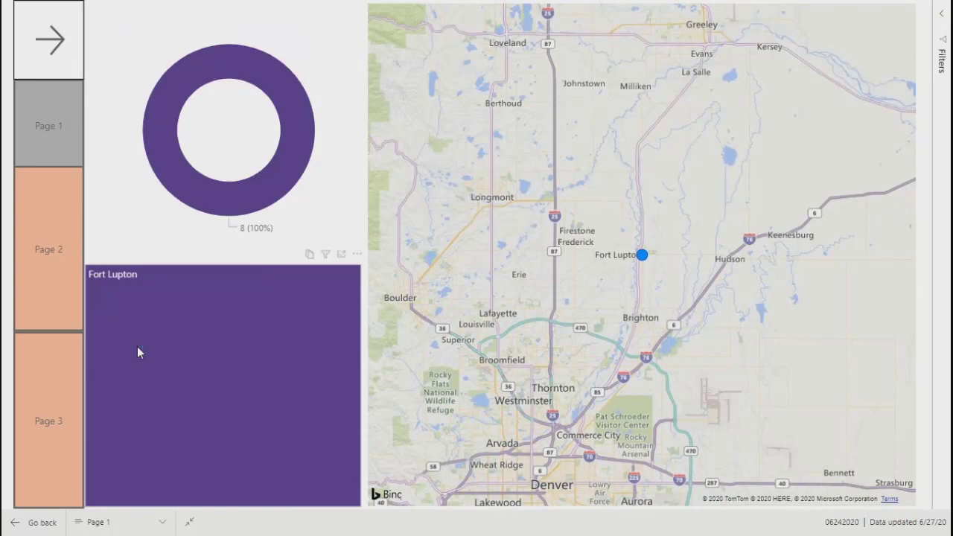
{"action": "mouse_move", "coordinate": [138, 348]}
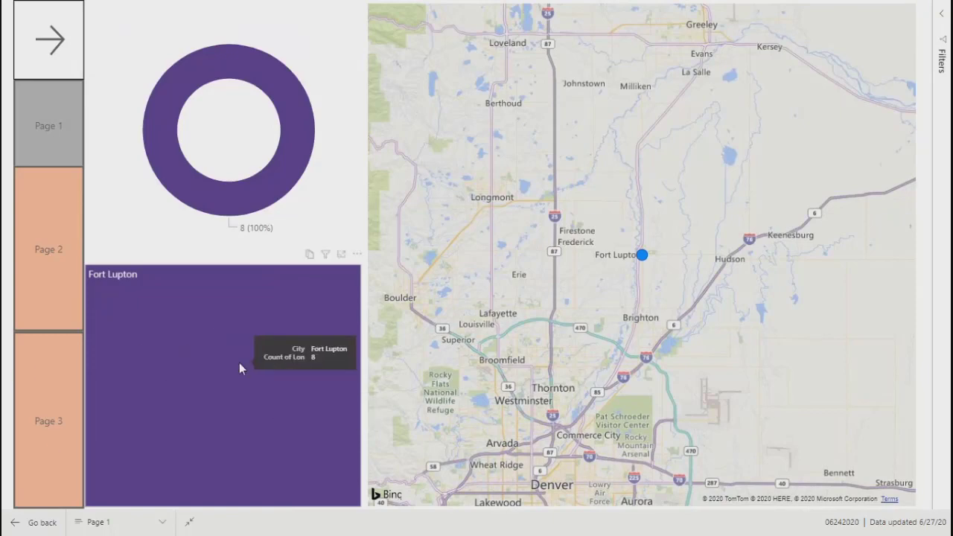
{"action": "key", "text": "Escape"}
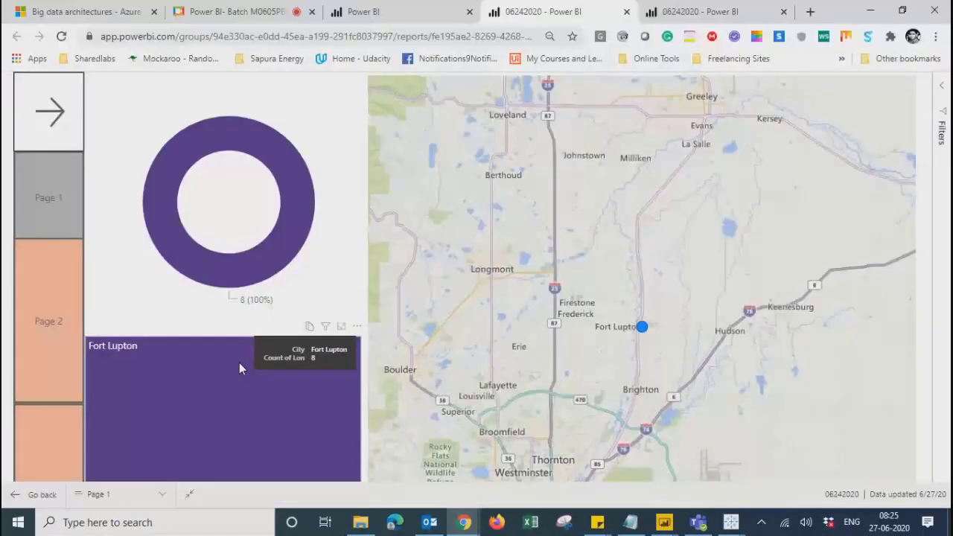
Reload the published report and close its duplicate browser tab.
{"action": "left_click", "coordinate": [62, 36]}
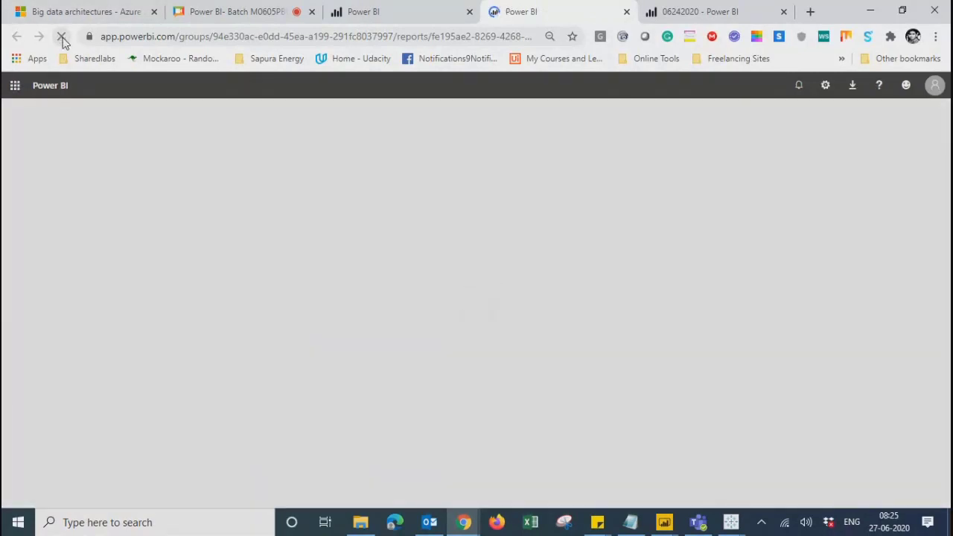
{"action": "left_click", "coordinate": [733, 15]}
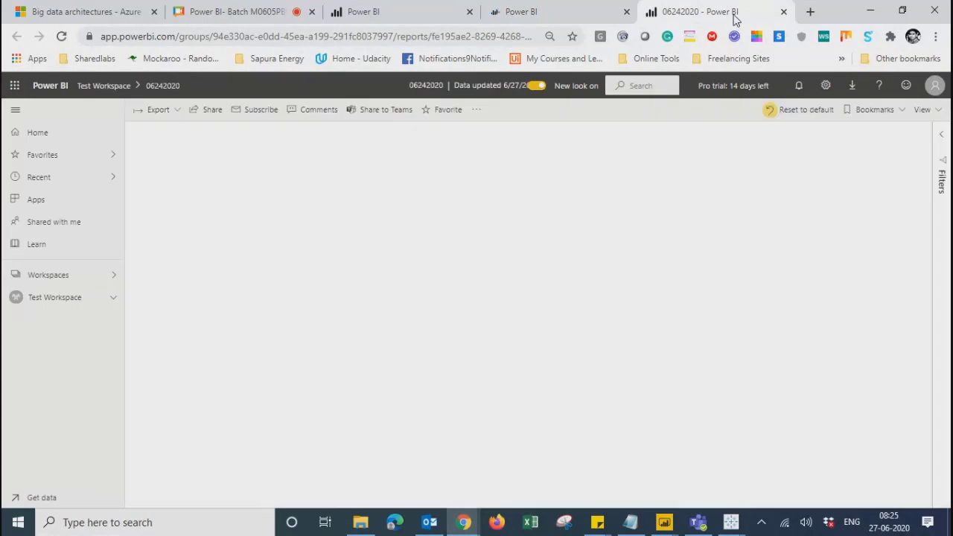
{"action": "left_click", "coordinate": [783, 15]}
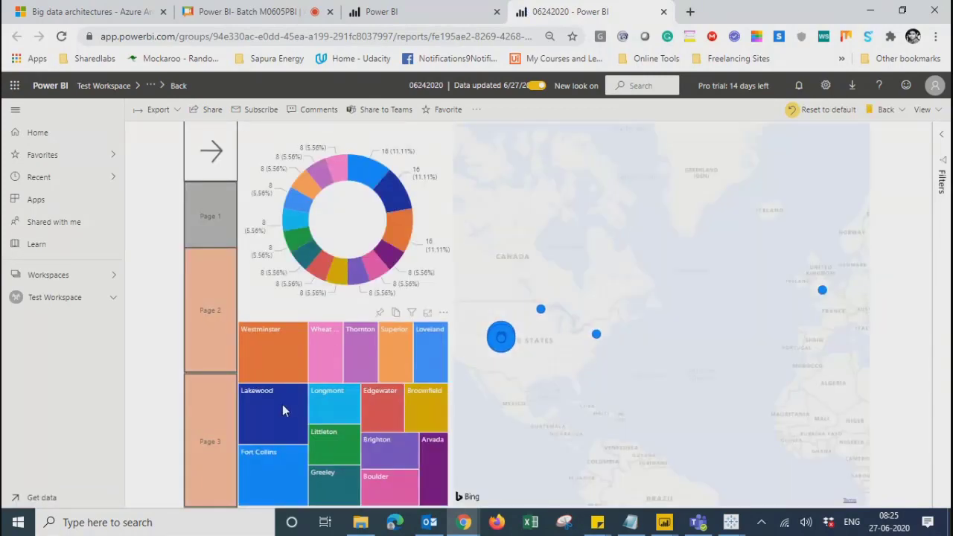
Examine the store-count tooltips on the treemap's Lakewood, Fort Collins and neighbouring city tiles with the FS filter applied.
{"action": "mouse_move", "coordinate": [282, 405]}
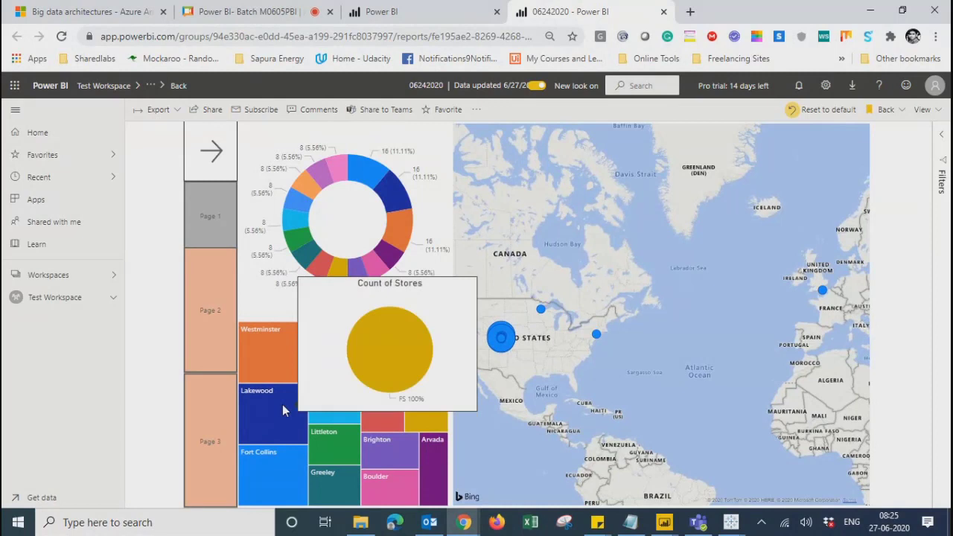
{"action": "mouse_move", "coordinate": [274, 462]}
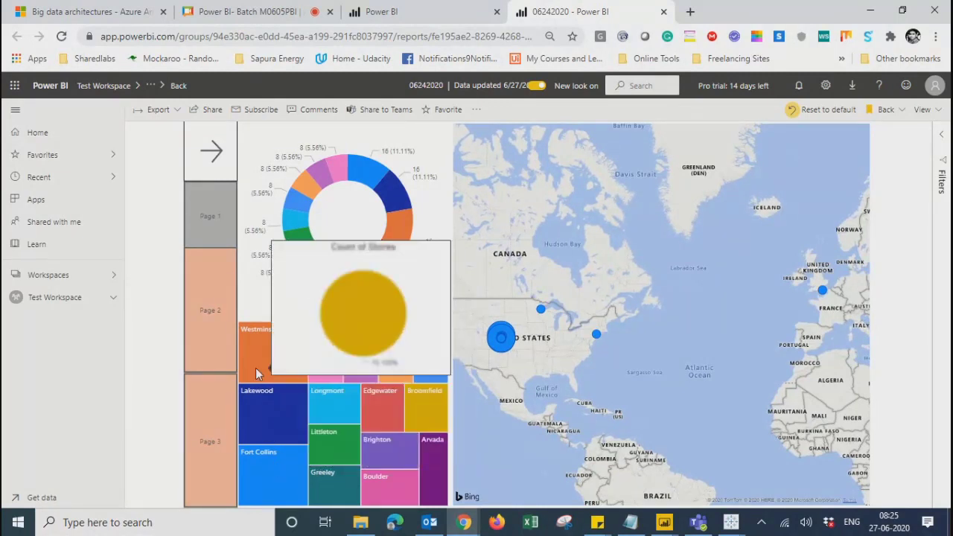
{"action": "mouse_move", "coordinate": [343, 416]}
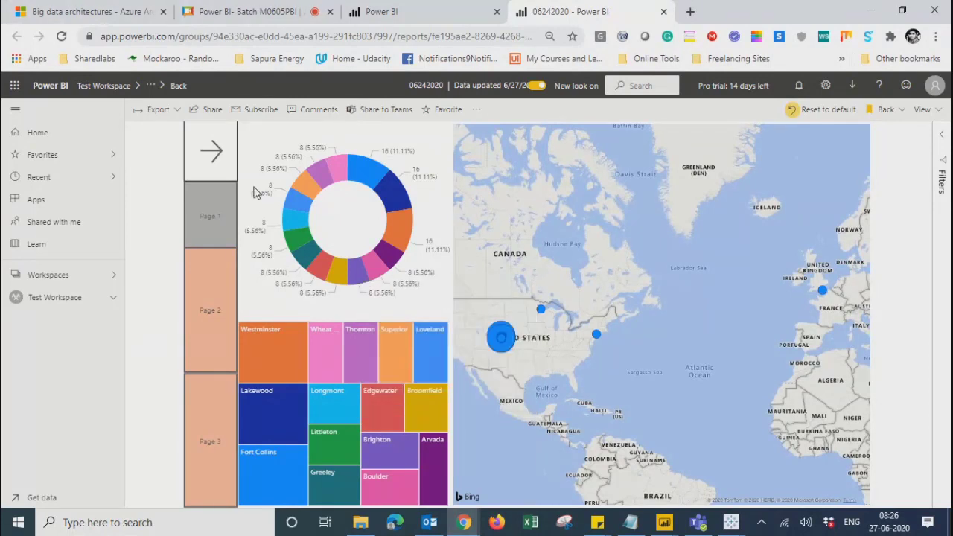
Expand the slicer panel, clear the FS selection and collapse the panel again.
{"action": "left_click", "coordinate": [212, 151]}
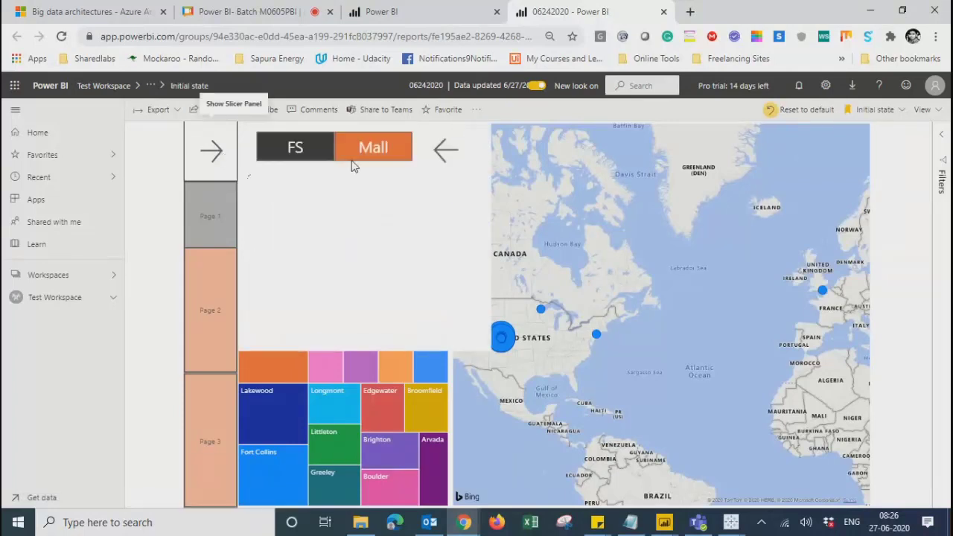
{"action": "left_click", "coordinate": [322, 152]}
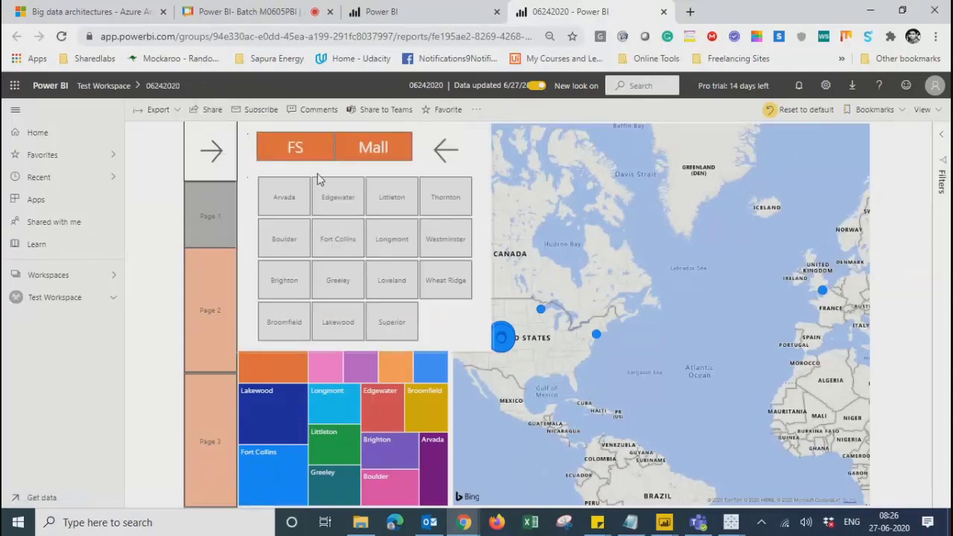
{"action": "left_click", "coordinate": [446, 150]}
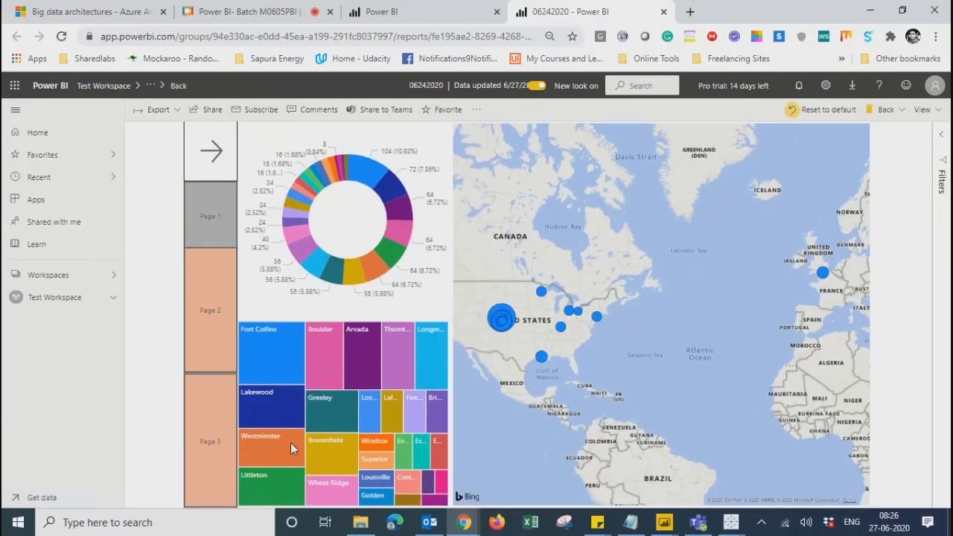
Examine the pie chart tooltips on the unfiltered treemap's city tiles, including Fort Collins and Littleton.
{"action": "mouse_move", "coordinate": [280, 341]}
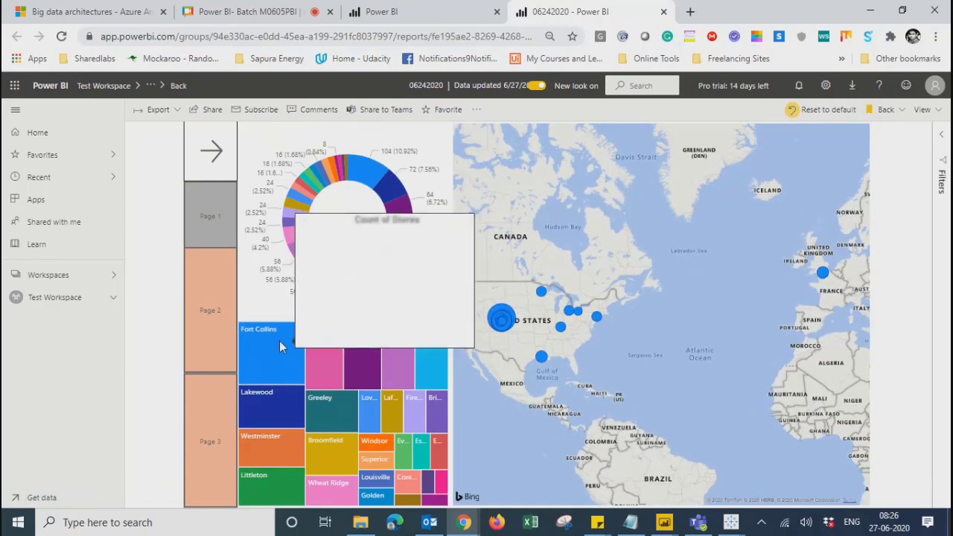
{"action": "mouse_move", "coordinate": [311, 422]}
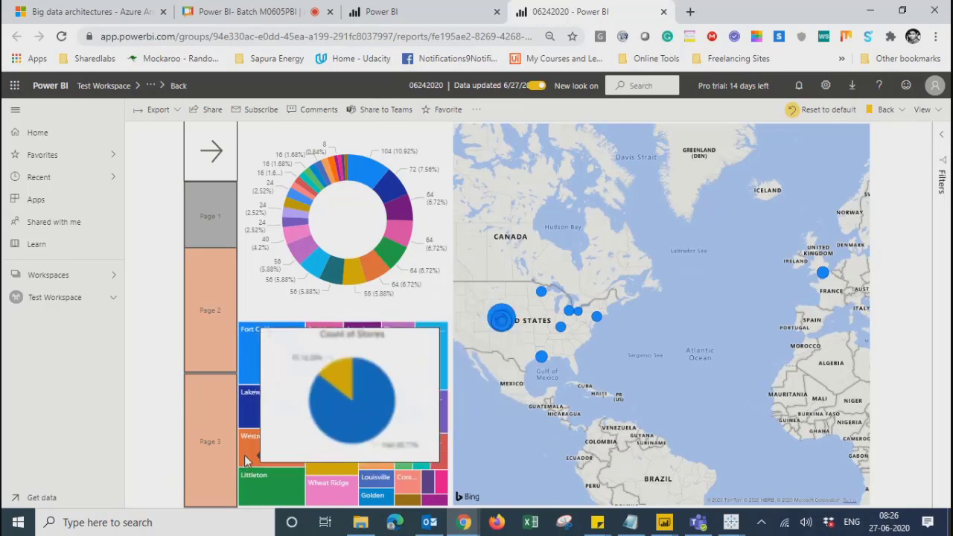
{"action": "mouse_move", "coordinate": [263, 488]}
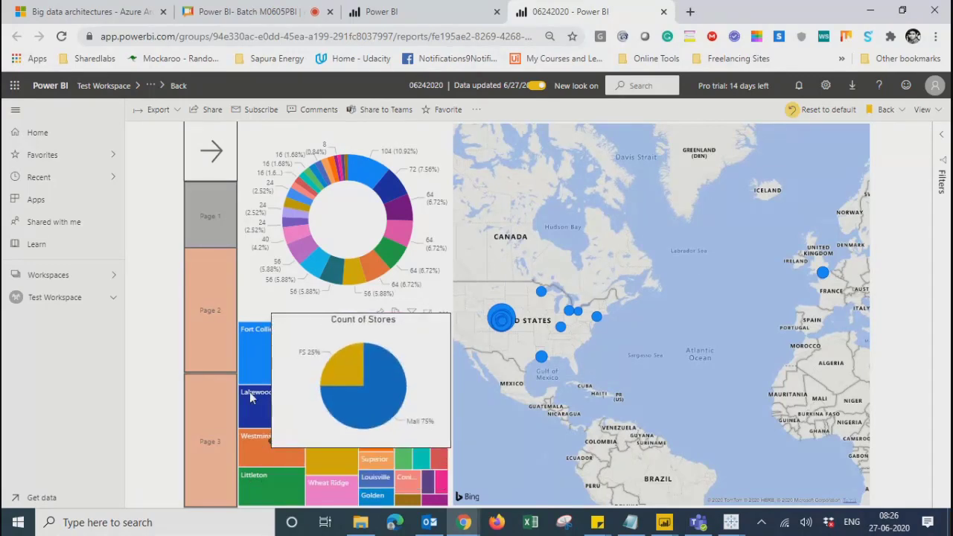
{"action": "mouse_move", "coordinate": [307, 454]}
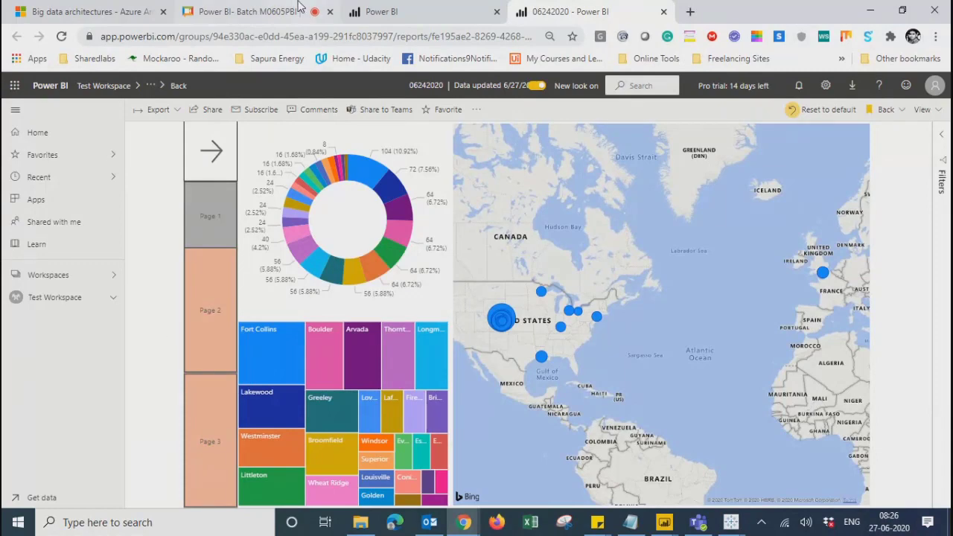
Return to Power BI Desktop and shorten Page 2's gauge and pie chart from above so both sit below the FS/Mall slicer.
{"action": "left_click", "coordinate": [869, 11]}
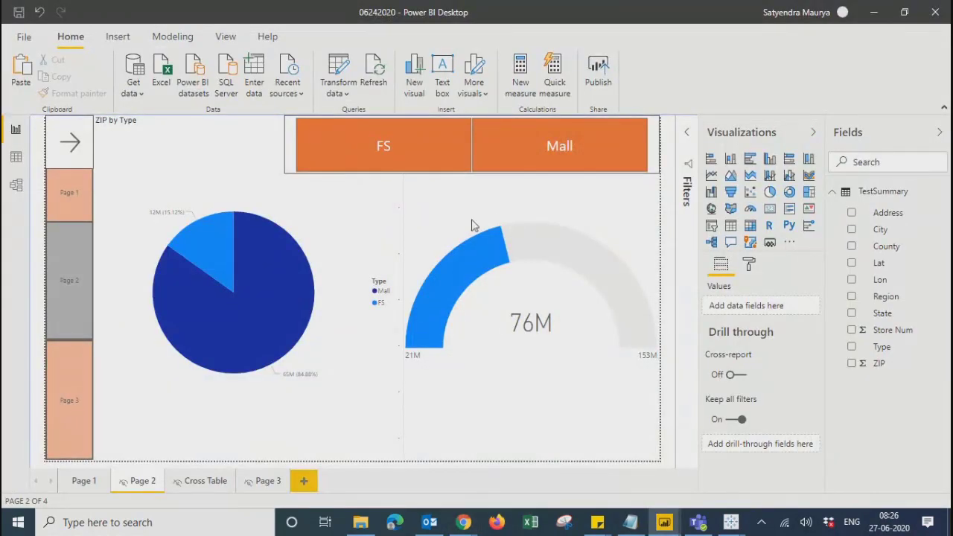
{"action": "left_click", "coordinate": [405, 191]}
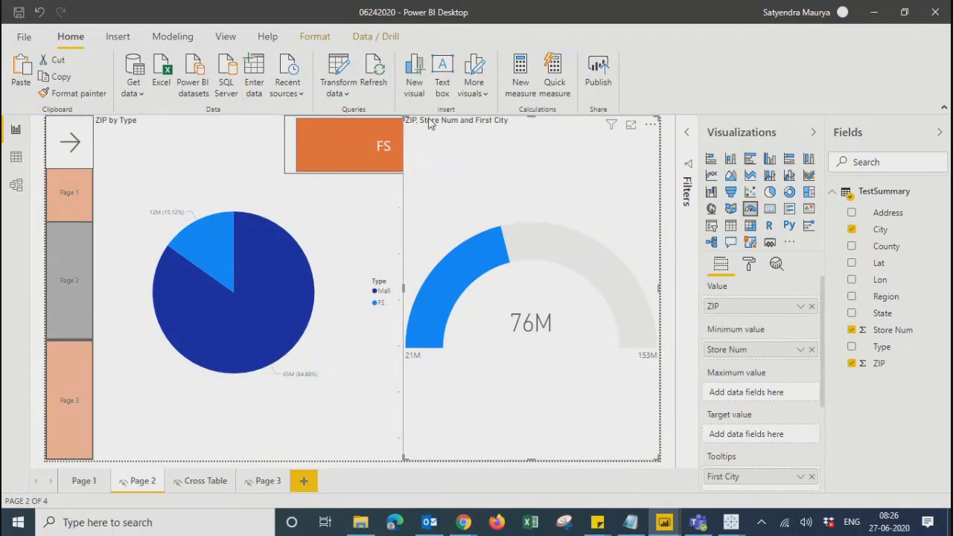
{"action": "left_click_drag", "start_coordinate": [541, 128], "coordinate": [531, 175]}
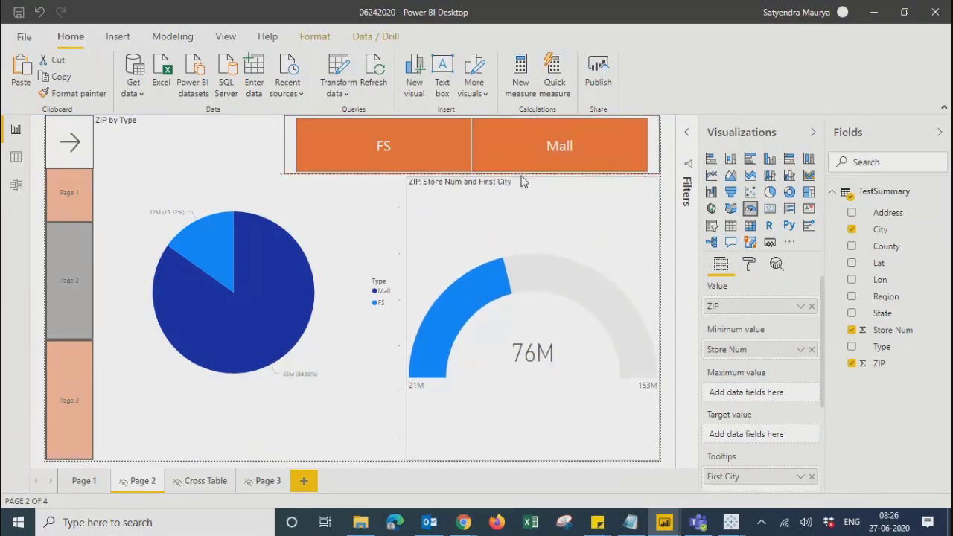
{"action": "left_click", "coordinate": [247, 171]}
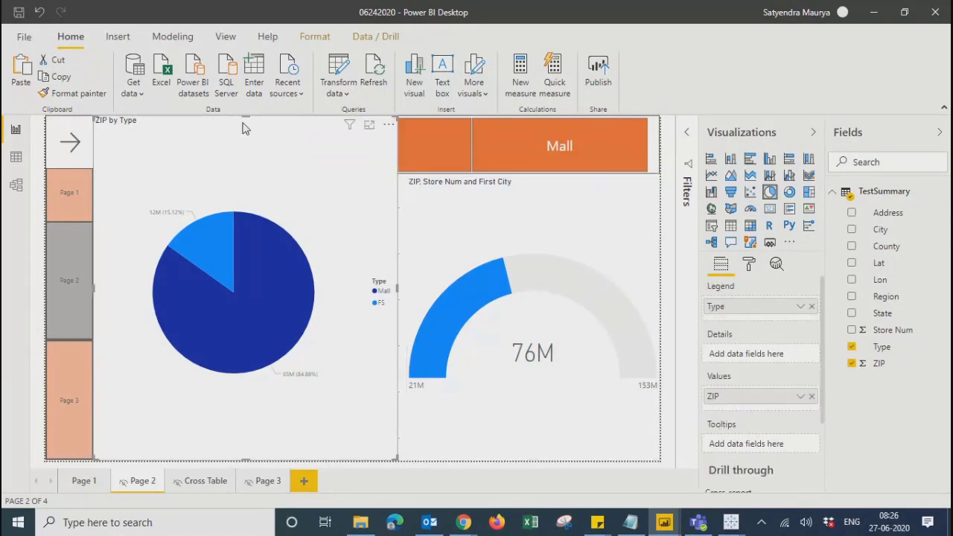
{"action": "left_click_drag", "start_coordinate": [240, 125], "coordinate": [242, 183]}
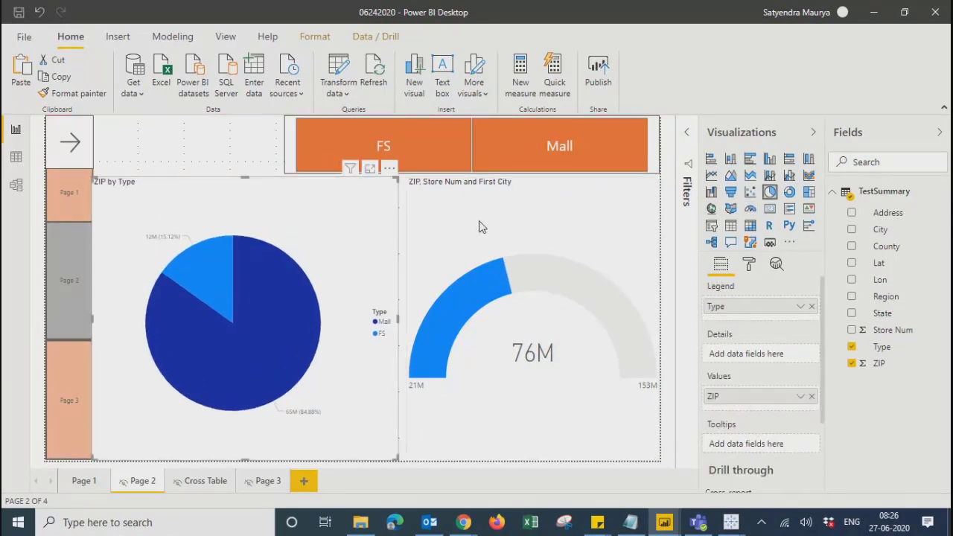
Widen Page 2's gauge toward the pie chart to close the gap between the two visuals.
{"action": "left_click", "coordinate": [479, 226]}
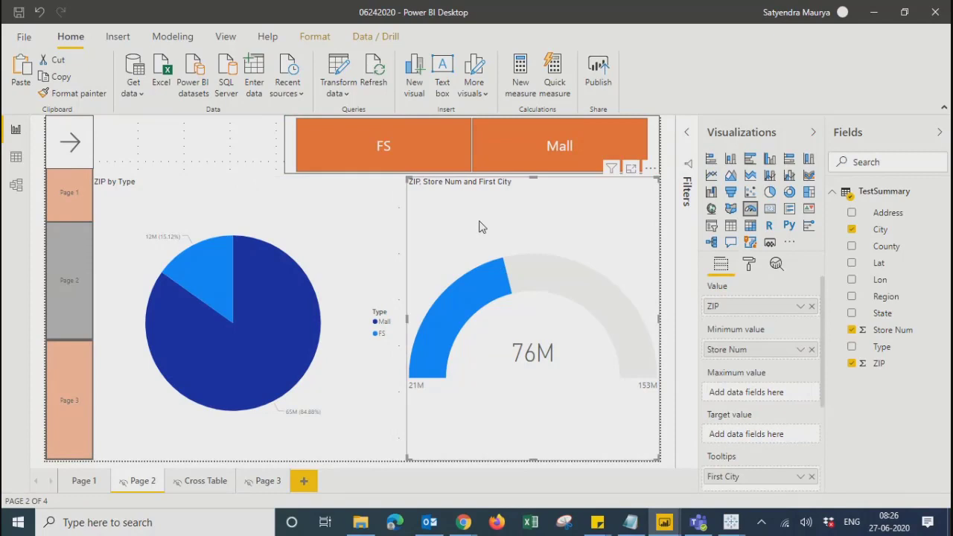
{"action": "left_click", "coordinate": [365, 340]}
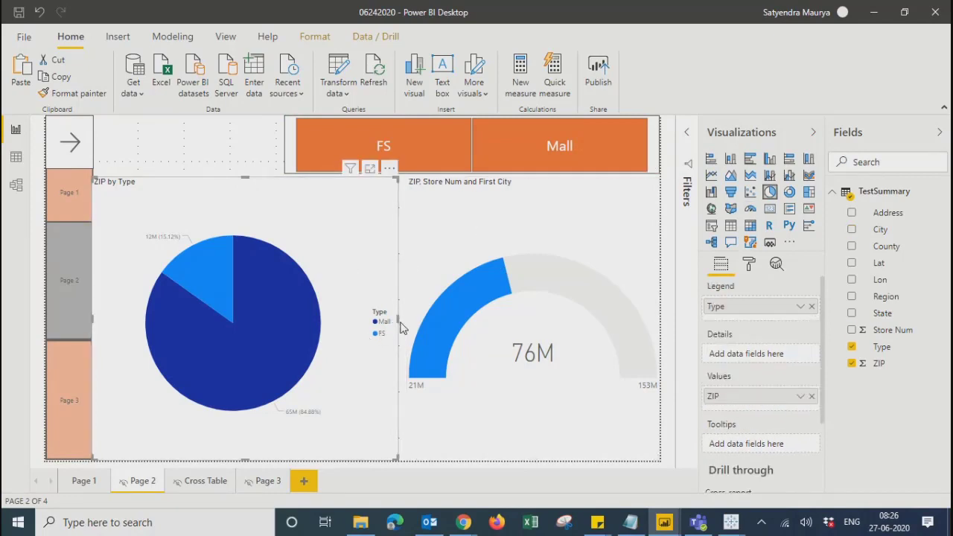
{"action": "left_click", "coordinate": [414, 302]}
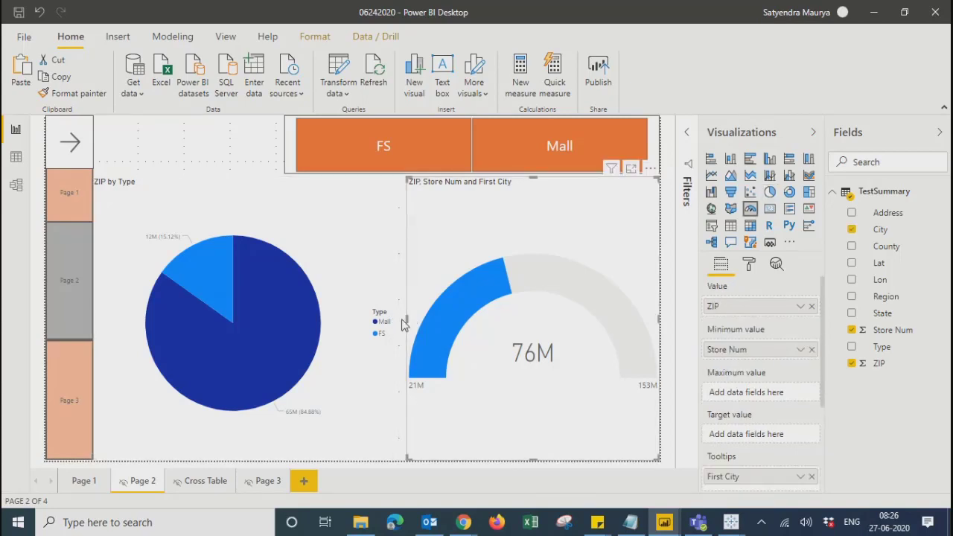
{"action": "left_click_drag", "start_coordinate": [402, 323], "coordinate": [394, 322]}
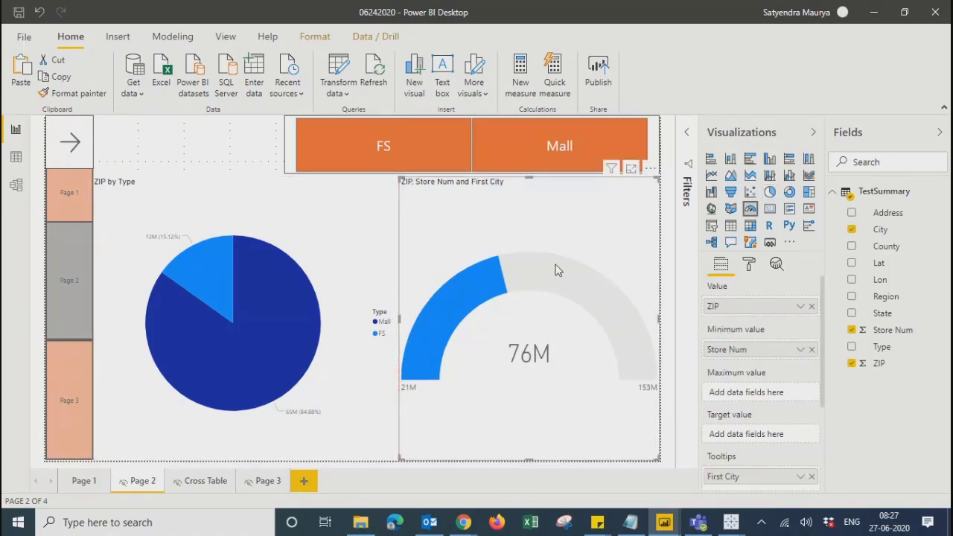
Review the report's Page 1, Page 2, Page 3 and Cross Table pages, finishing on Cross Table.
{"action": "left_click", "coordinate": [83, 484]}
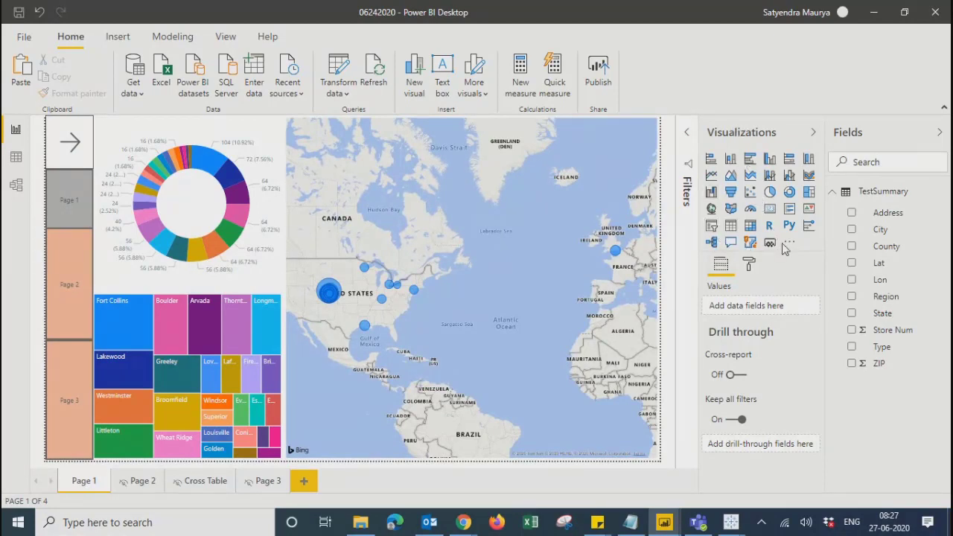
{"action": "left_click", "coordinate": [262, 480]}
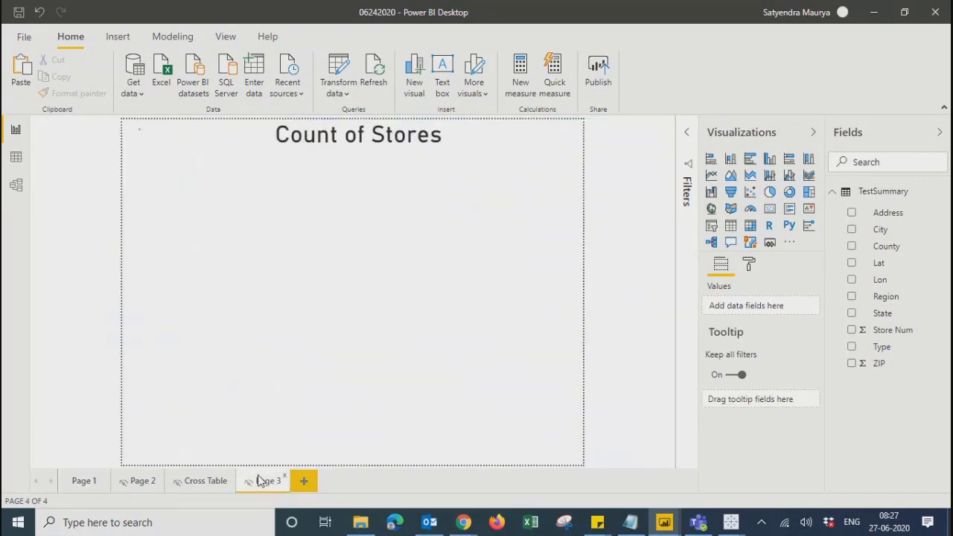
{"action": "left_click", "coordinate": [195, 484]}
{"action": "left_click", "coordinate": [135, 485]}
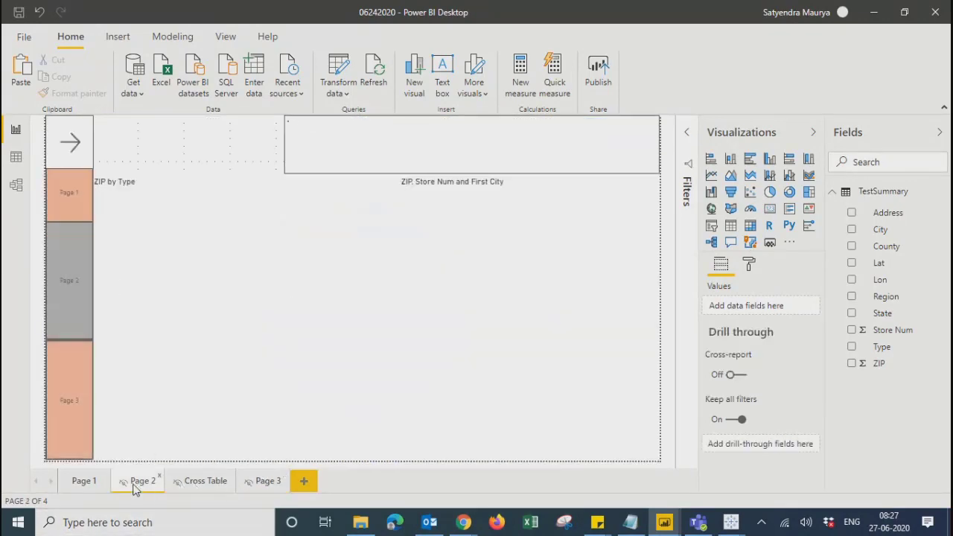
{"action": "left_click", "coordinate": [75, 484]}
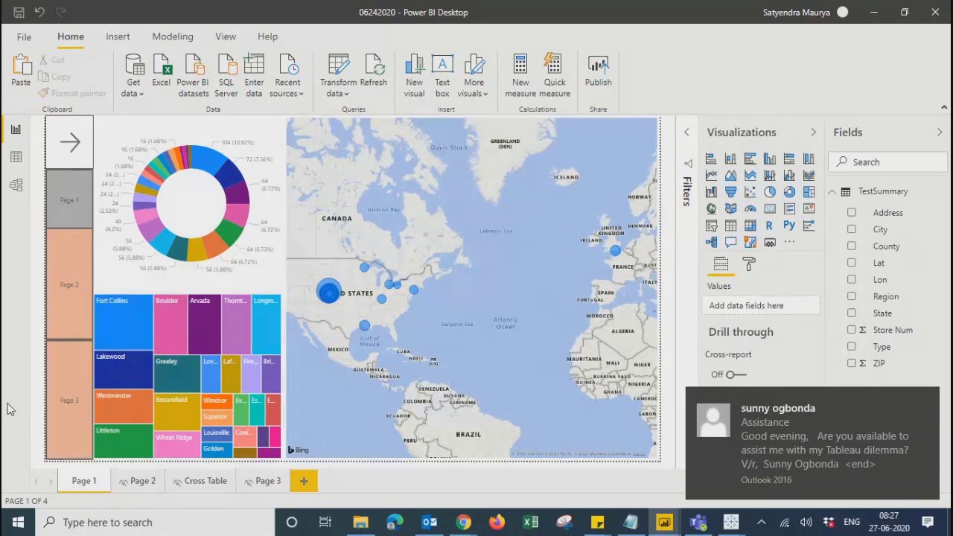
{"action": "left_click", "coordinate": [138, 481]}
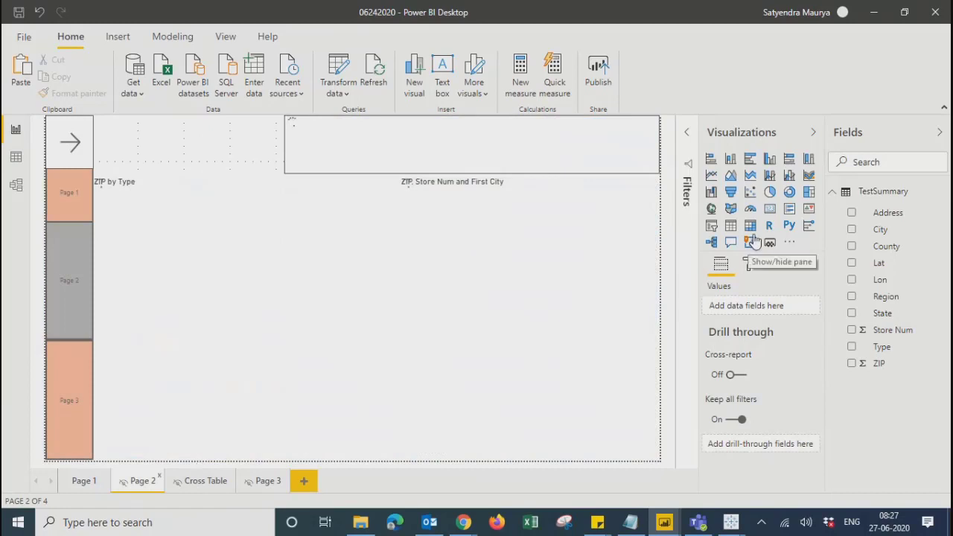
{"action": "left_click", "coordinate": [208, 482]}
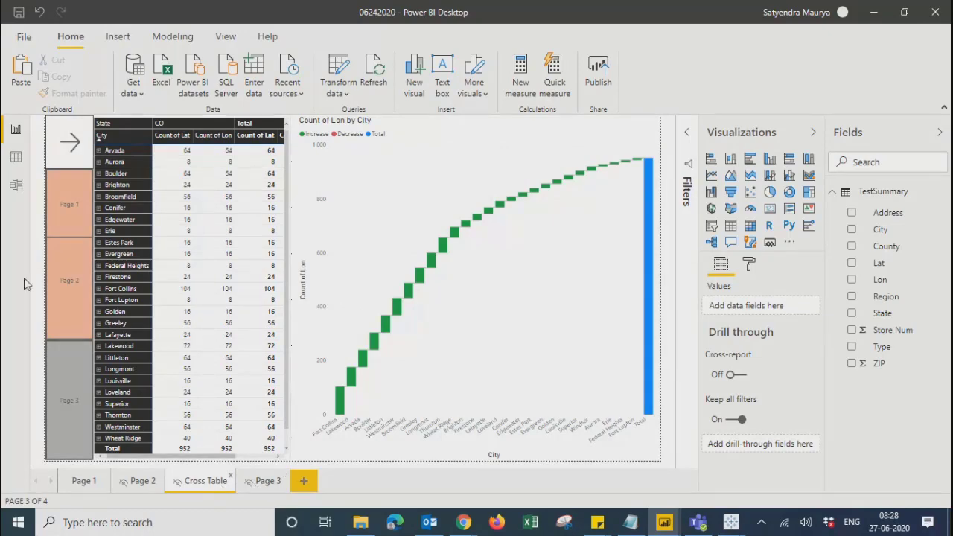
On Page 1, check how choosing Fort Collins in the donut chart, and separately in the treemap, cross-filters the other visuals.
{"action": "left_click", "coordinate": [84, 484]}
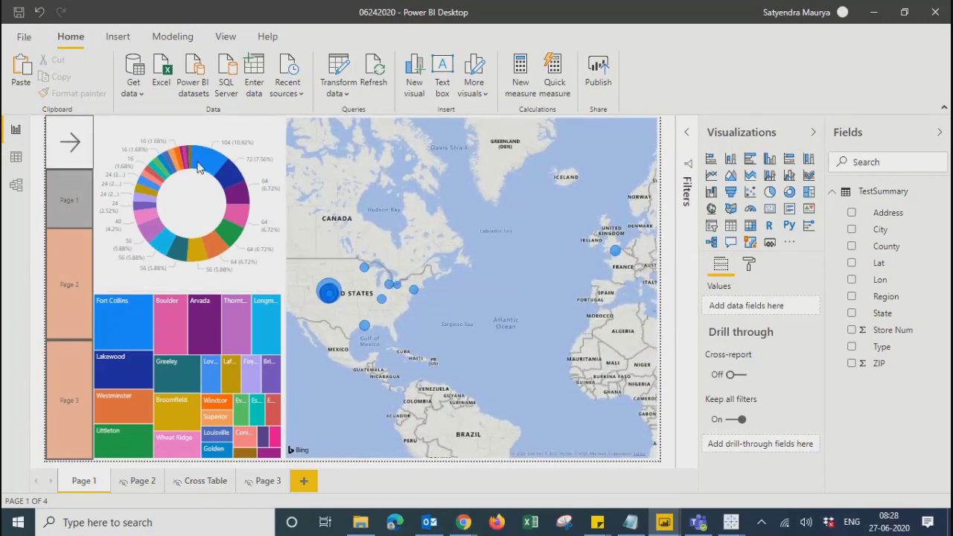
{"action": "left_click", "coordinate": [220, 163]}
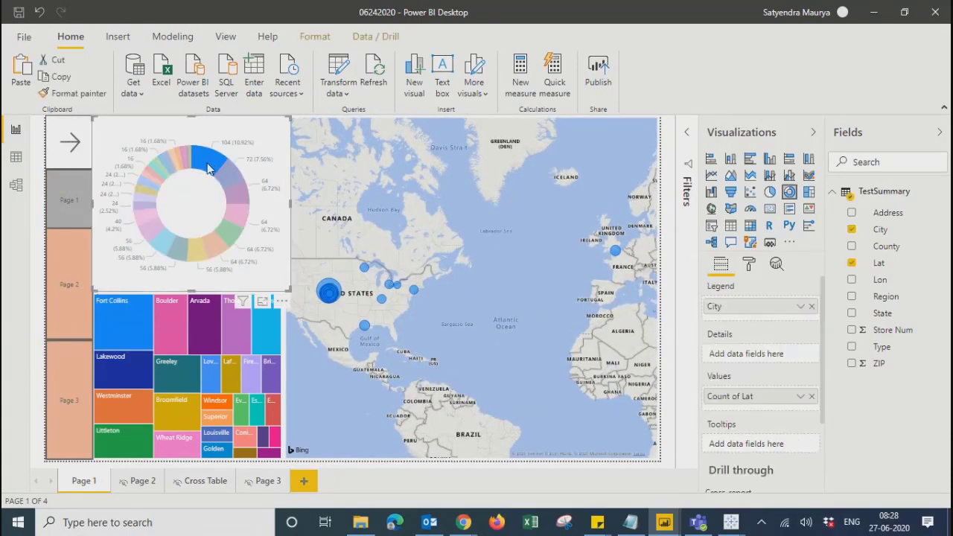
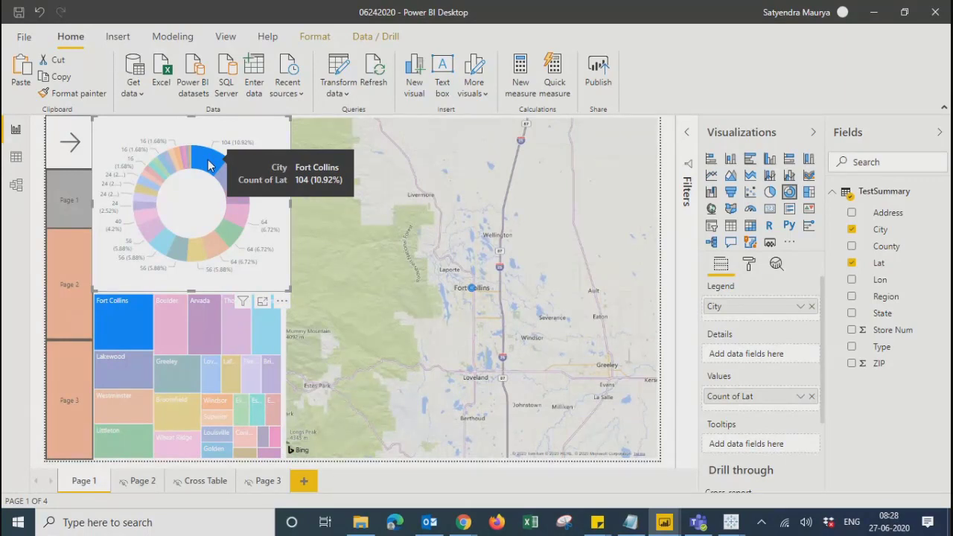
{"action": "left_click", "coordinate": [196, 206]}
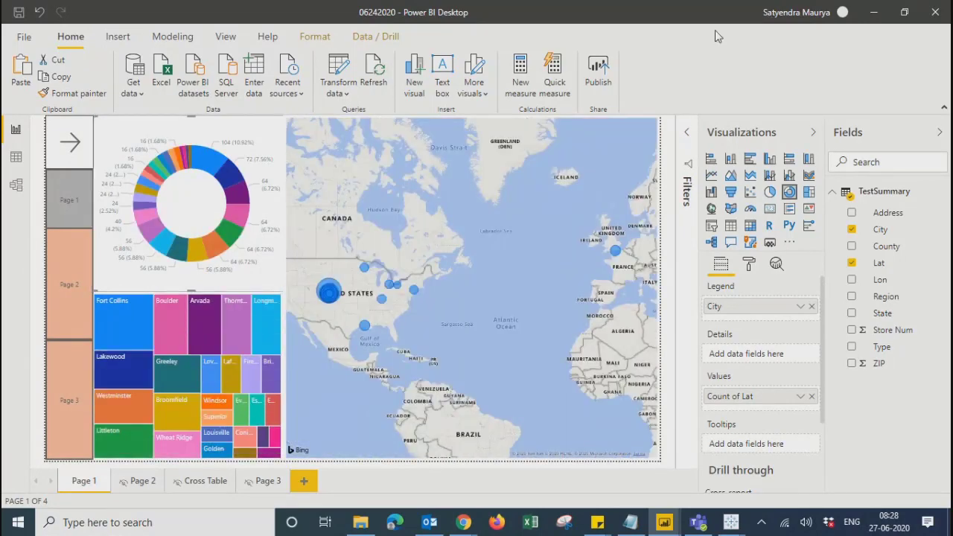
{"action": "left_click", "coordinate": [122, 323]}
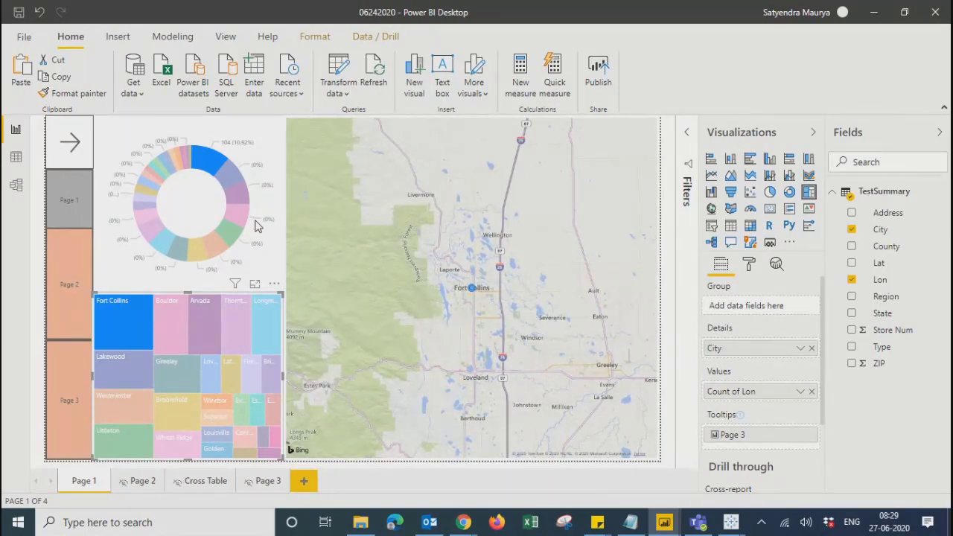
{"action": "mouse_move", "coordinate": [148, 317]}
Turn on interaction editing and set the donut chart's interaction with the element behind the Page 1 navigation button to None.
{"action": "left_click", "coordinate": [312, 37]}
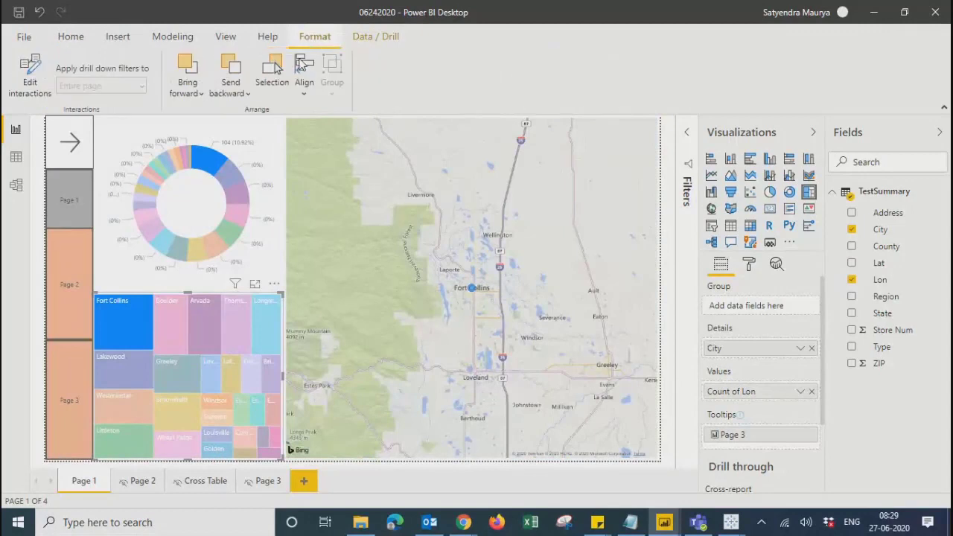
{"action": "left_click", "coordinate": [28, 83]}
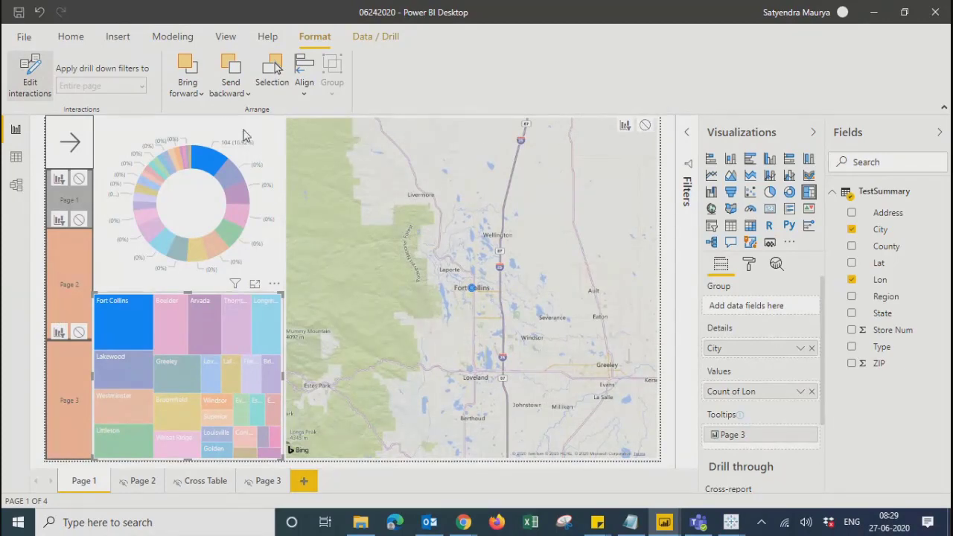
{"action": "left_click", "coordinate": [216, 131]}
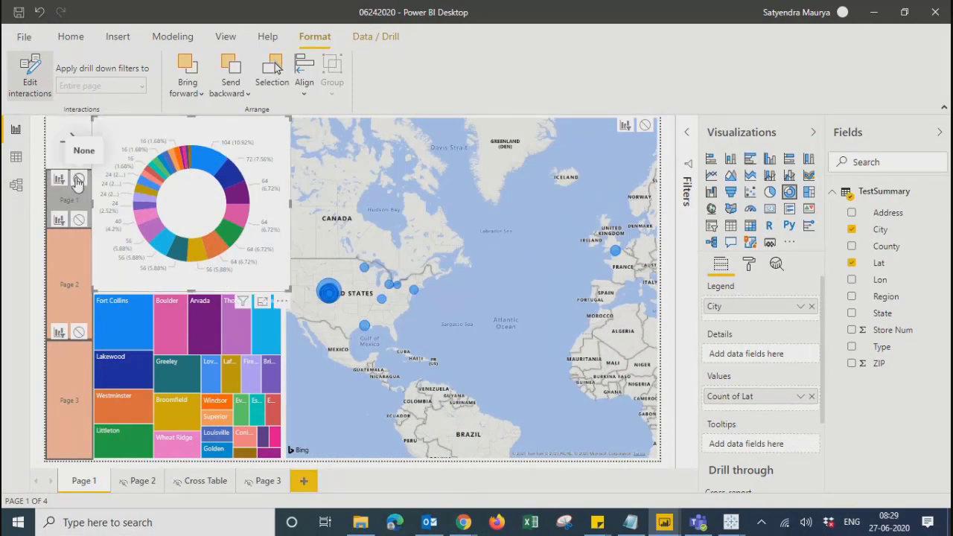
{"action": "left_click", "coordinate": [72, 226]}
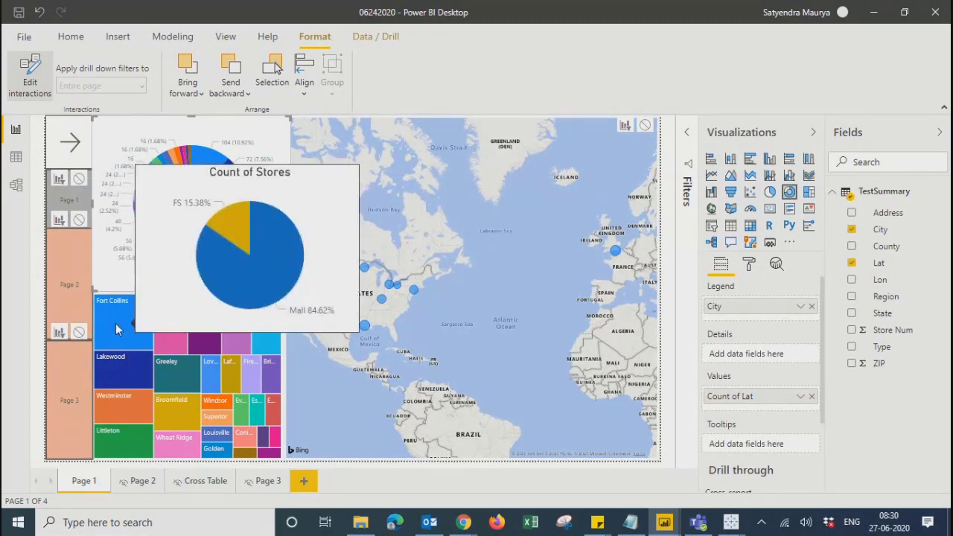
{"action": "mouse_move", "coordinate": [131, 189]}
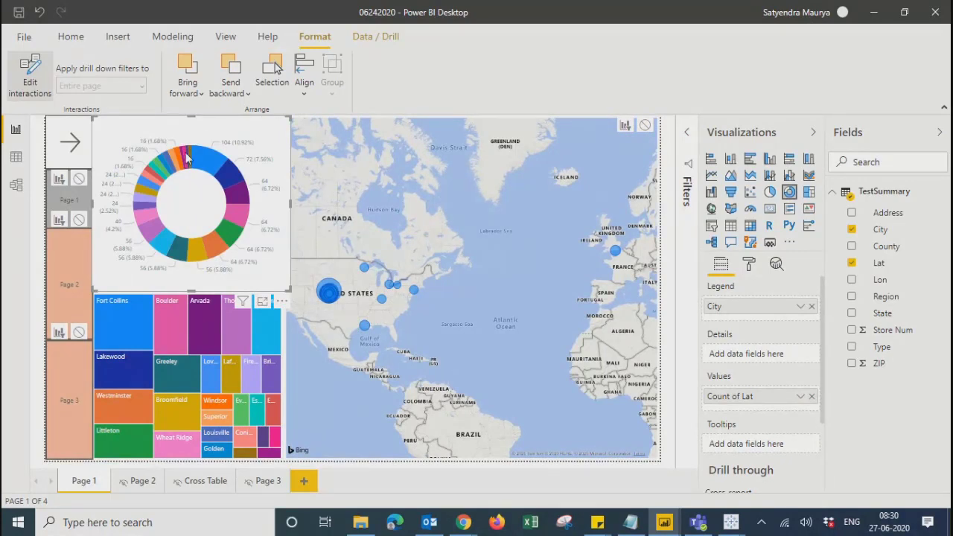
{"action": "left_click", "coordinate": [78, 180]}
{"action": "left_click_drag", "start_coordinate": [129, 142], "coordinate": [343, 218]}
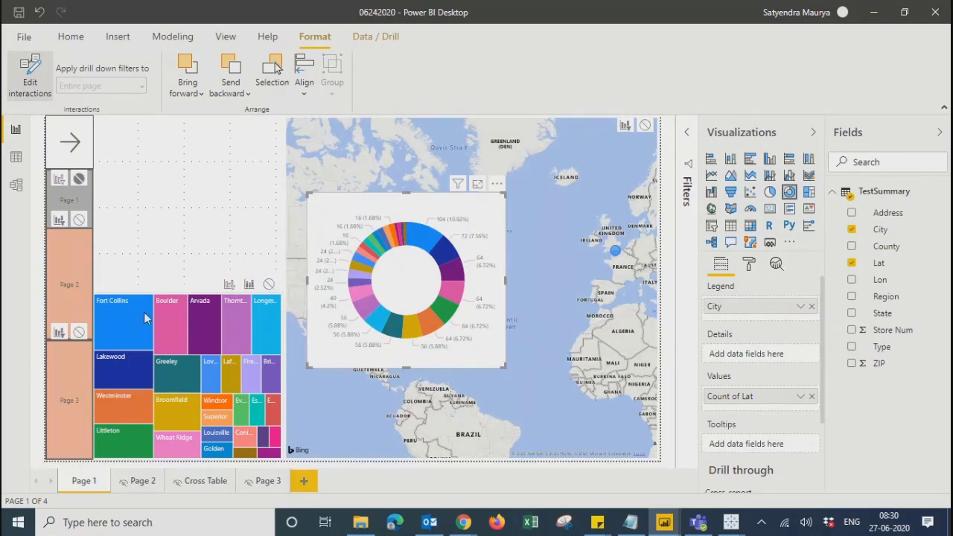
{"action": "left_click", "coordinate": [119, 334]}
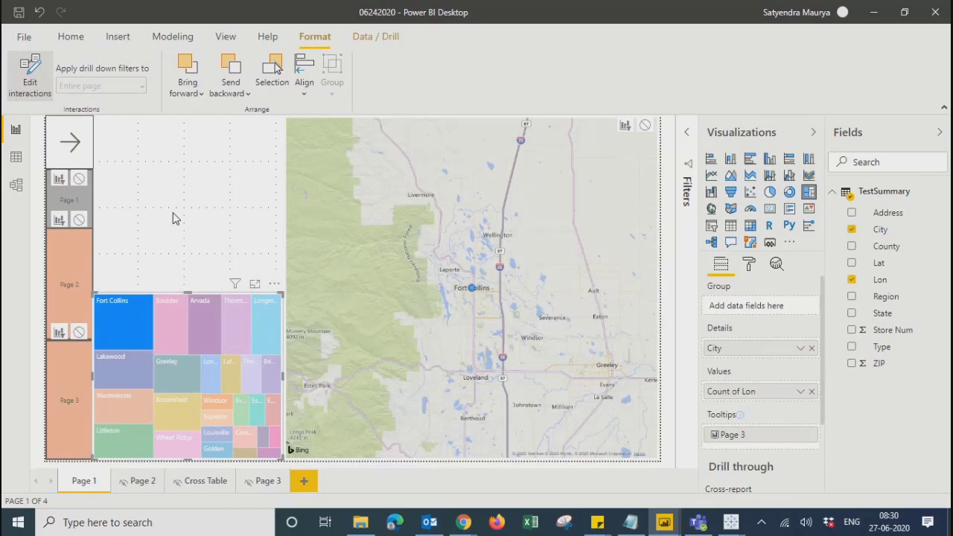
{"action": "left_click", "coordinate": [291, 270]}
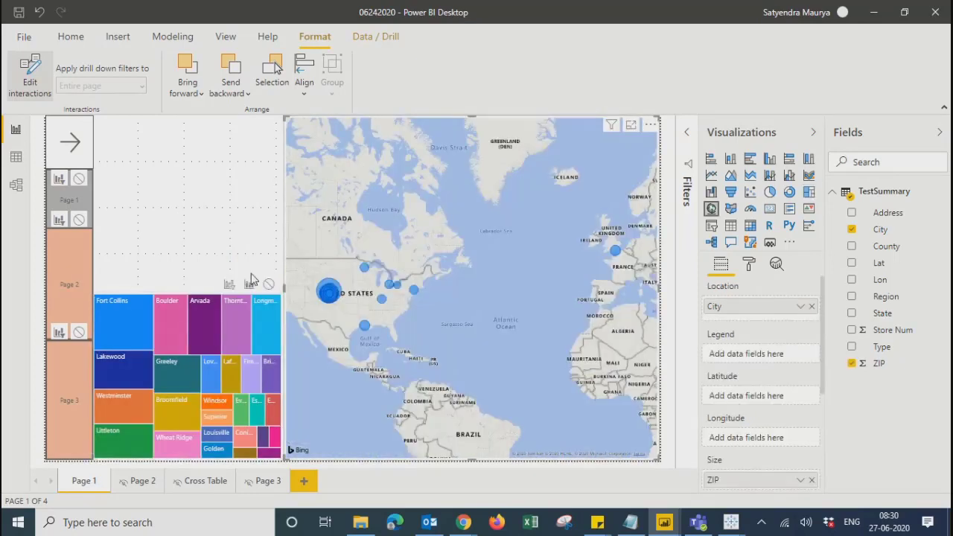
{"action": "left_click", "coordinate": [251, 279]}
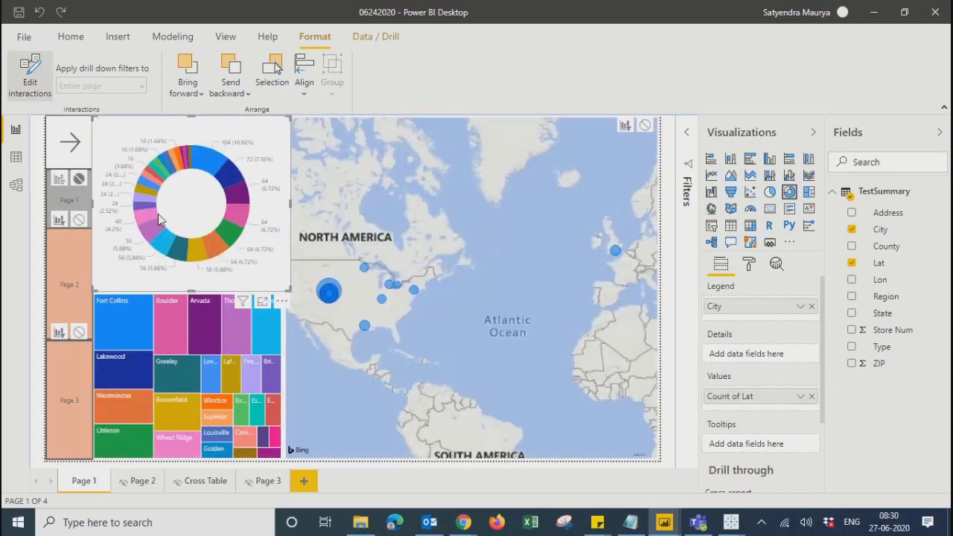
{"action": "left_click_drag", "start_coordinate": [220, 215], "coordinate": [322, 272]}
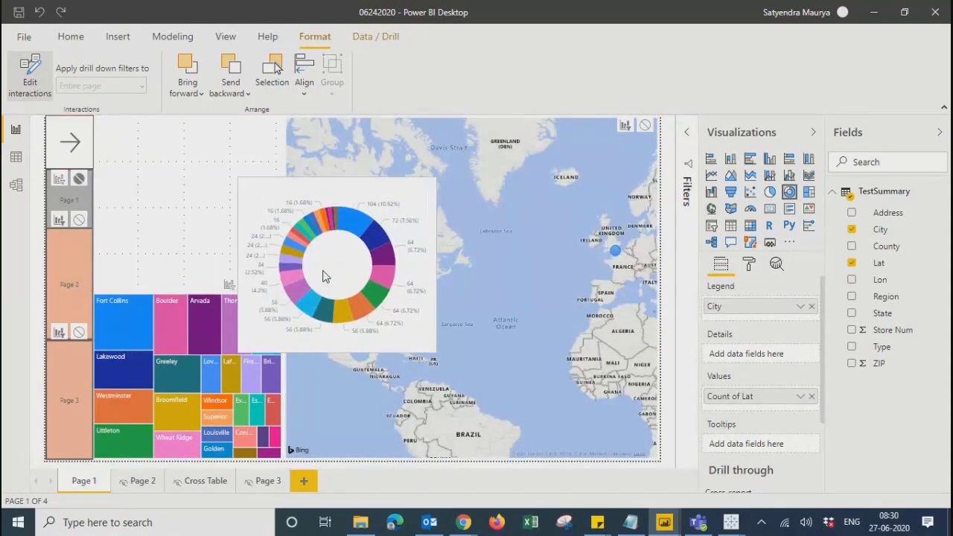
{"action": "left_click", "coordinate": [120, 323]}
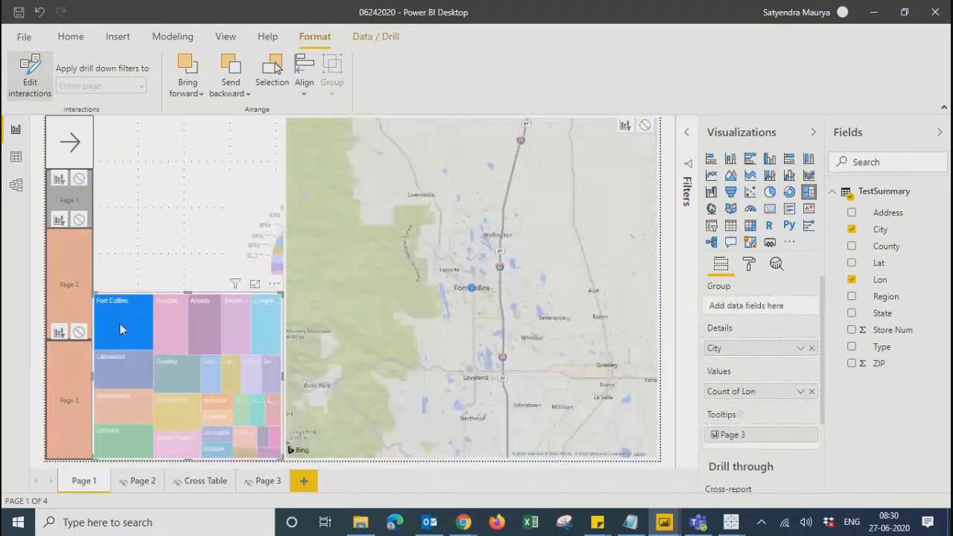
{"action": "left_click", "coordinate": [254, 215]}
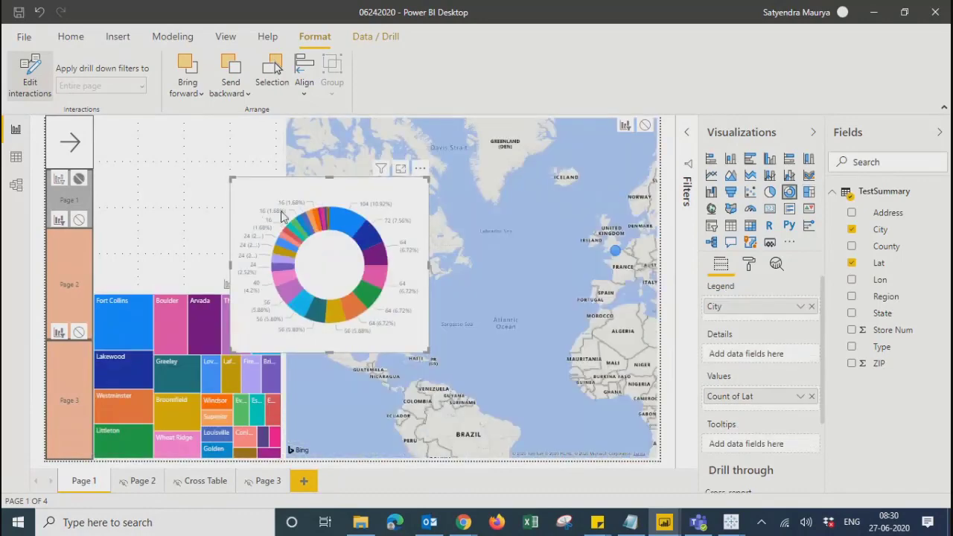
Shrink the donut chart above the treemap to expose its interaction controls, and set the treemap's interaction with it to None.
{"action": "left_click_drag", "start_coordinate": [246, 189], "coordinate": [131, 142]}
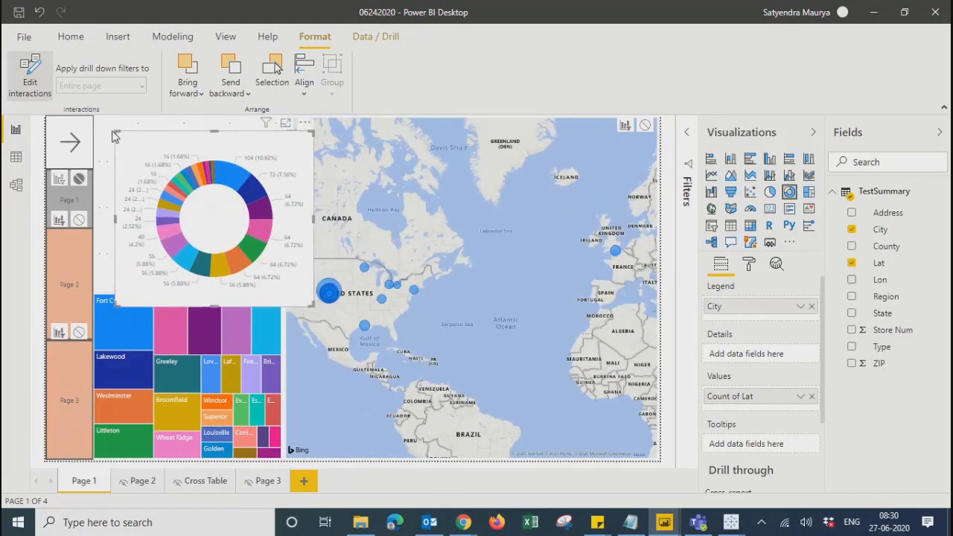
{"action": "left_click", "coordinate": [115, 133]}
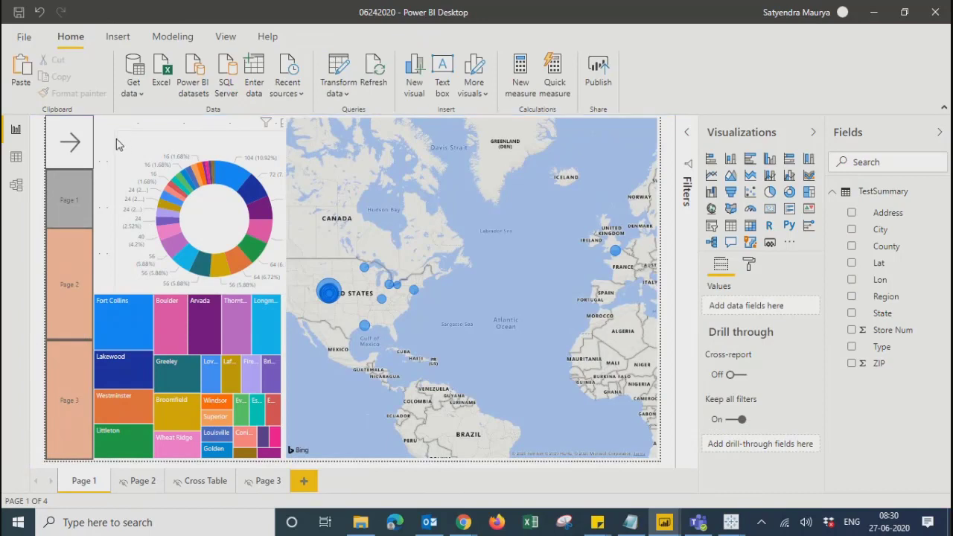
{"action": "left_click", "coordinate": [120, 146]}
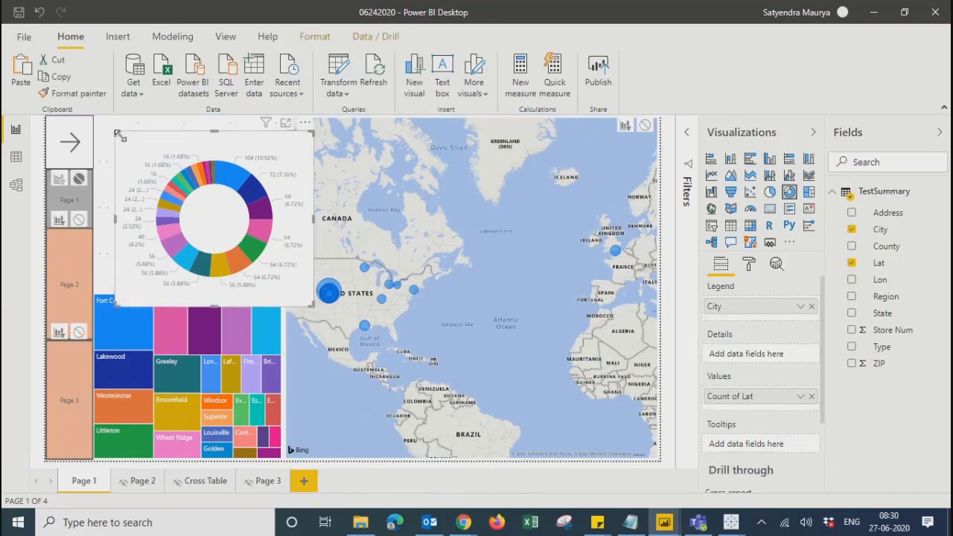
{"action": "left_click_drag", "start_coordinate": [119, 134], "coordinate": [161, 195]}
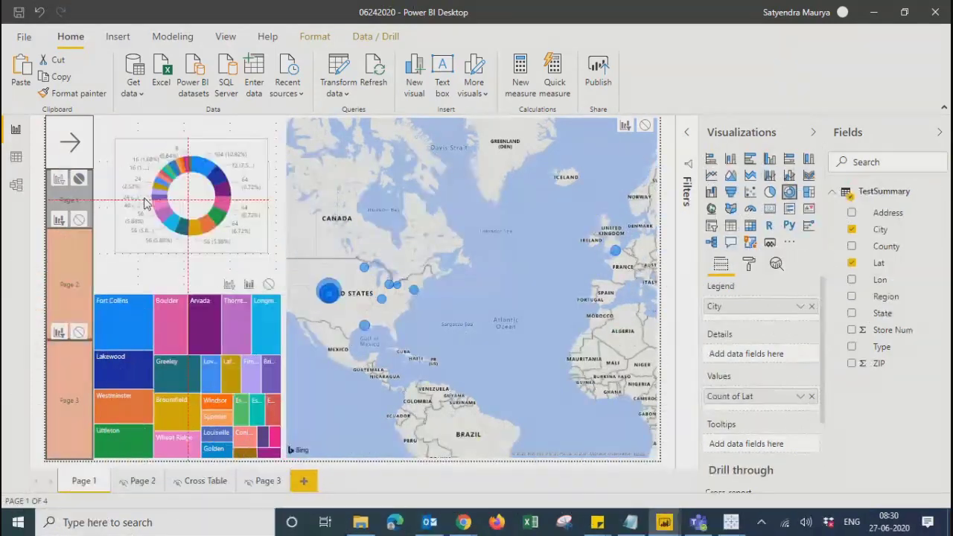
{"action": "left_click", "coordinate": [125, 321]}
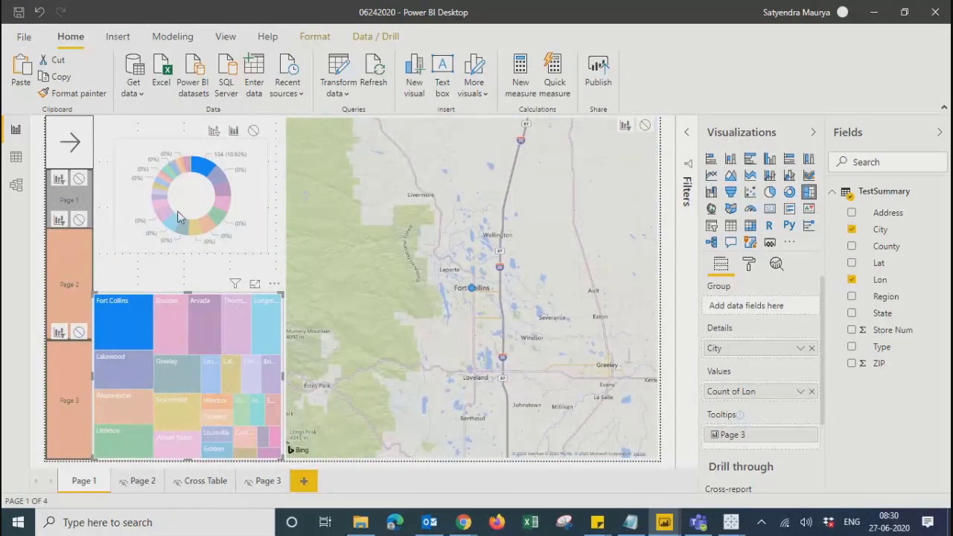
{"action": "left_click", "coordinate": [254, 131]}
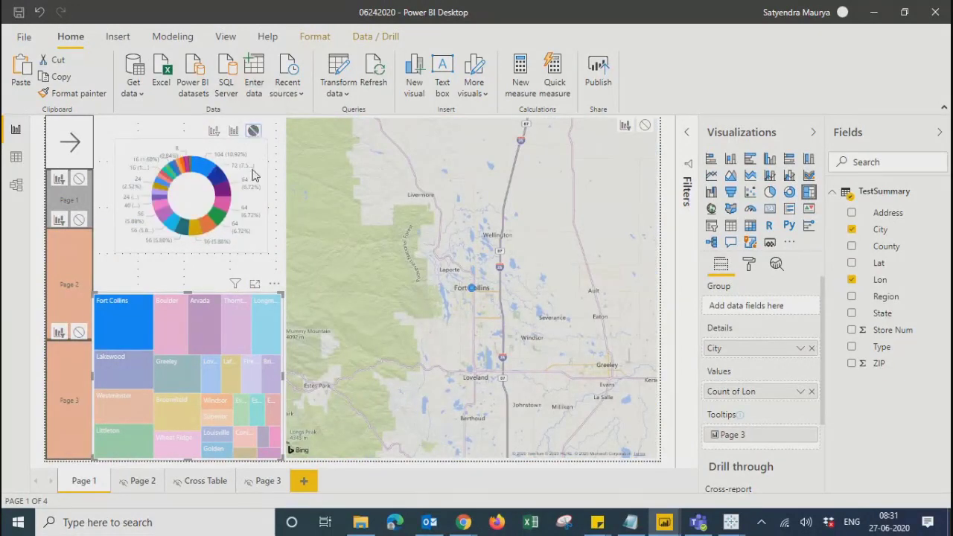
Enlarge the donut chart to fill the space above the treemap, between the page navigation buttons and the map.
{"action": "left_click", "coordinate": [128, 158]}
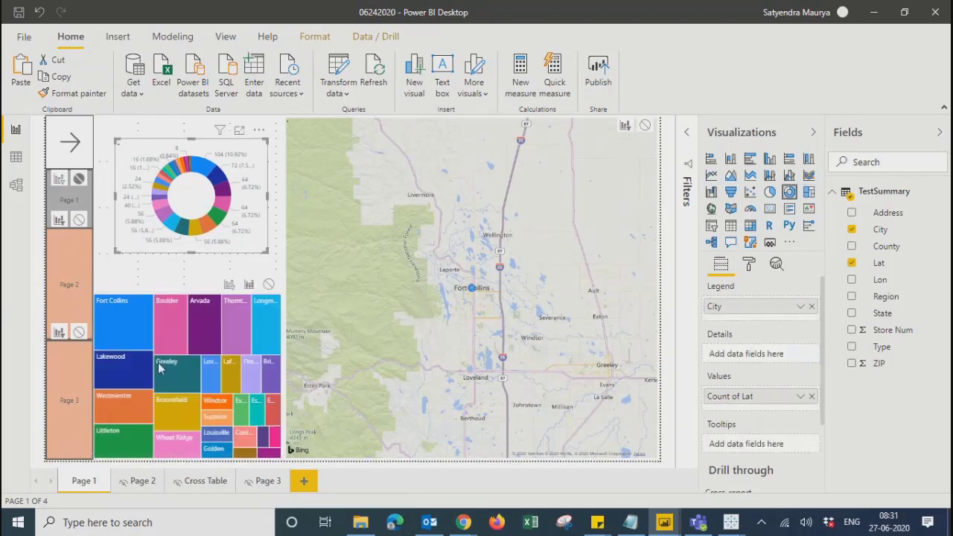
{"action": "left_click_drag", "start_coordinate": [115, 252], "coordinate": [100, 293]}
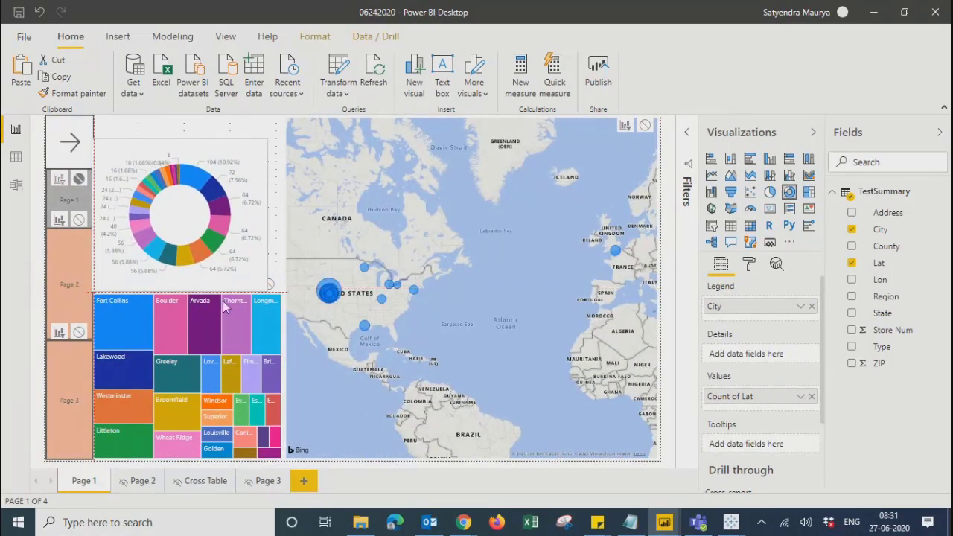
{"action": "left_click_drag", "start_coordinate": [267, 220], "coordinate": [283, 221]}
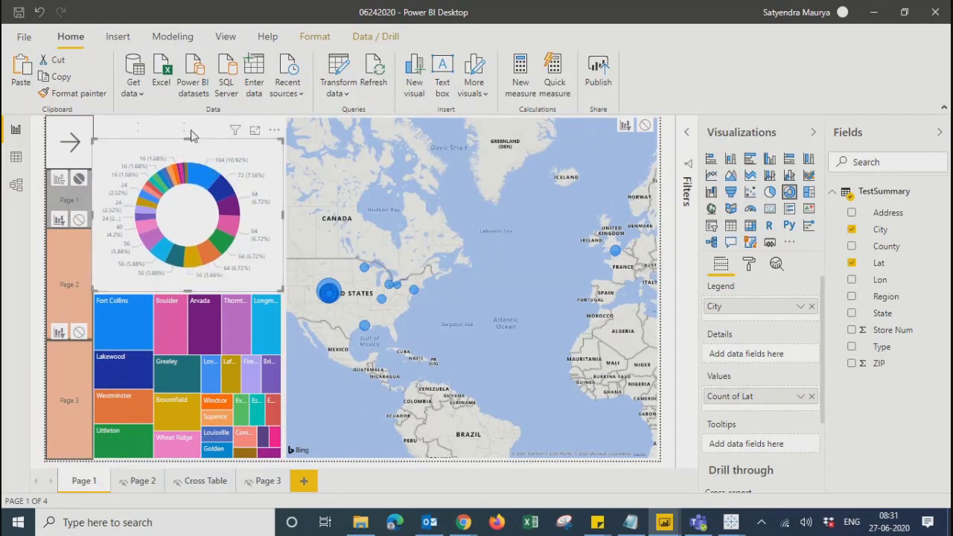
{"action": "left_click_drag", "start_coordinate": [192, 134], "coordinate": [192, 120]}
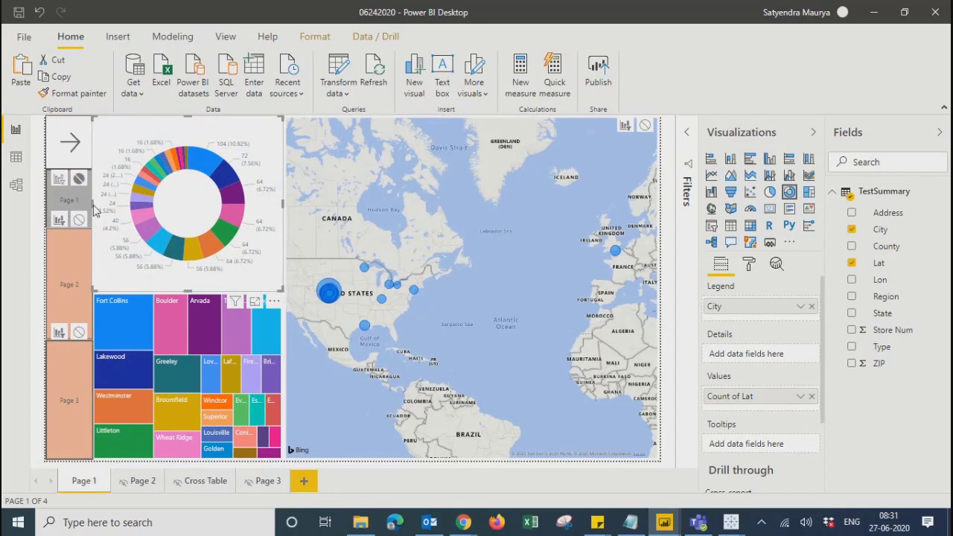
{"action": "left_click", "coordinate": [105, 208]}
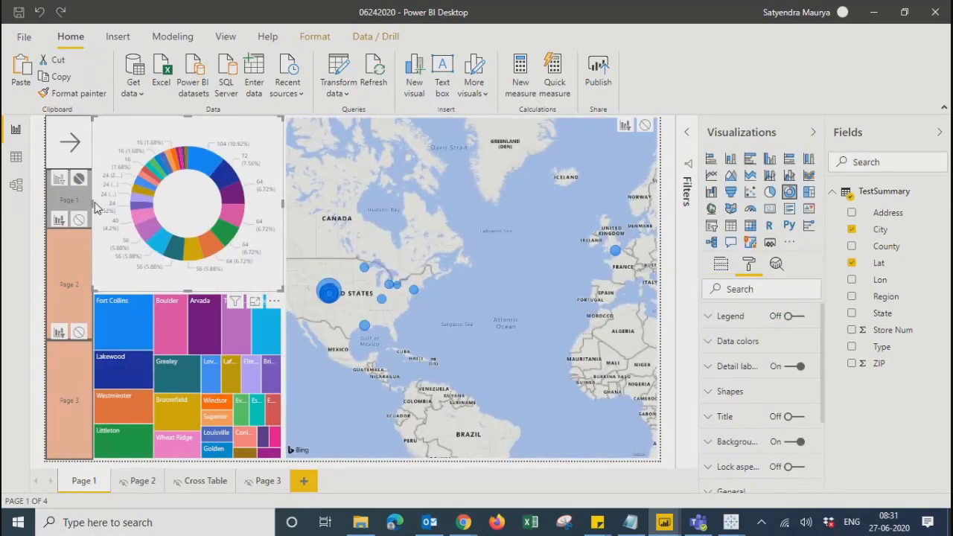
{"action": "left_click", "coordinate": [136, 269]}
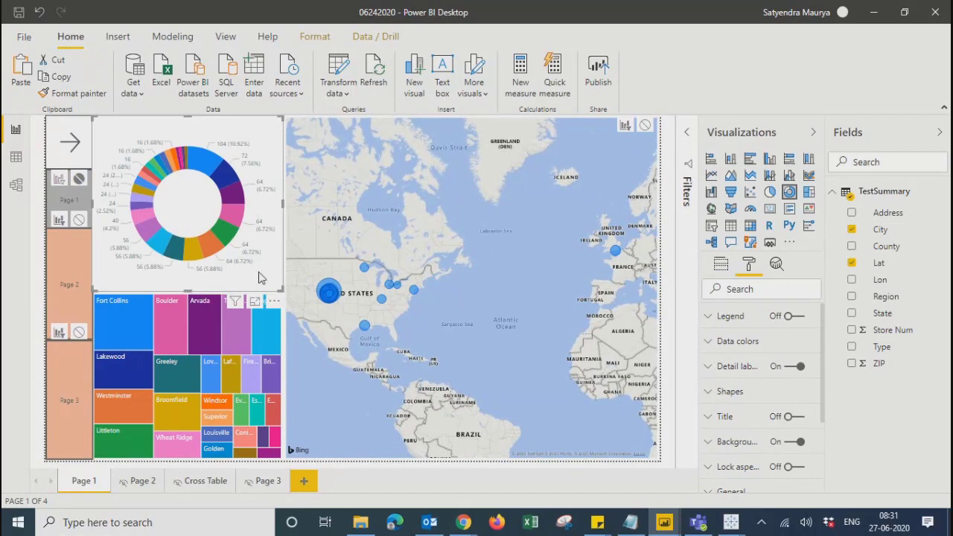
Select treemap cities including Fort Collins, Lakewood, Greeley, Broomfield, Longmont and Arvada to check their effect on the donut chart and map.
{"action": "left_click", "coordinate": [110, 329]}
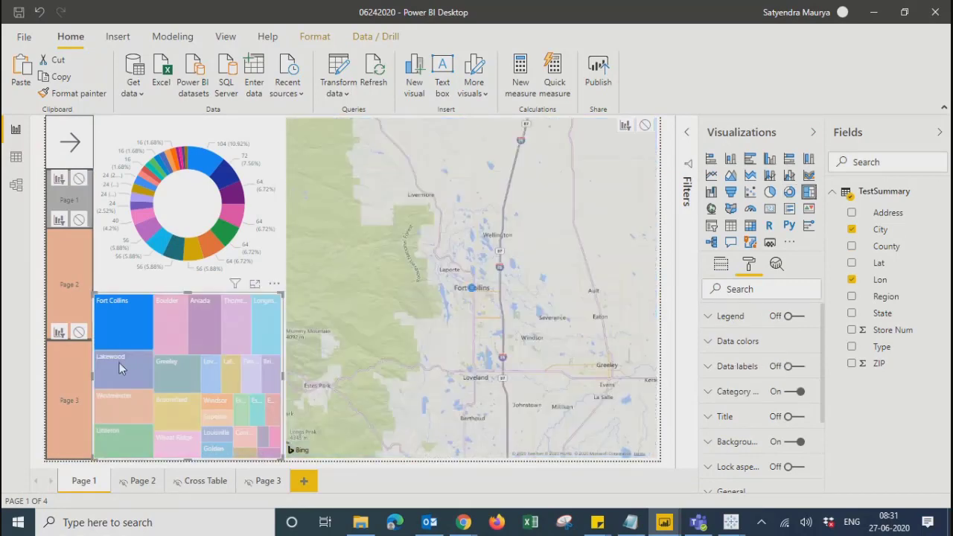
{"action": "left_click", "coordinate": [119, 362]}
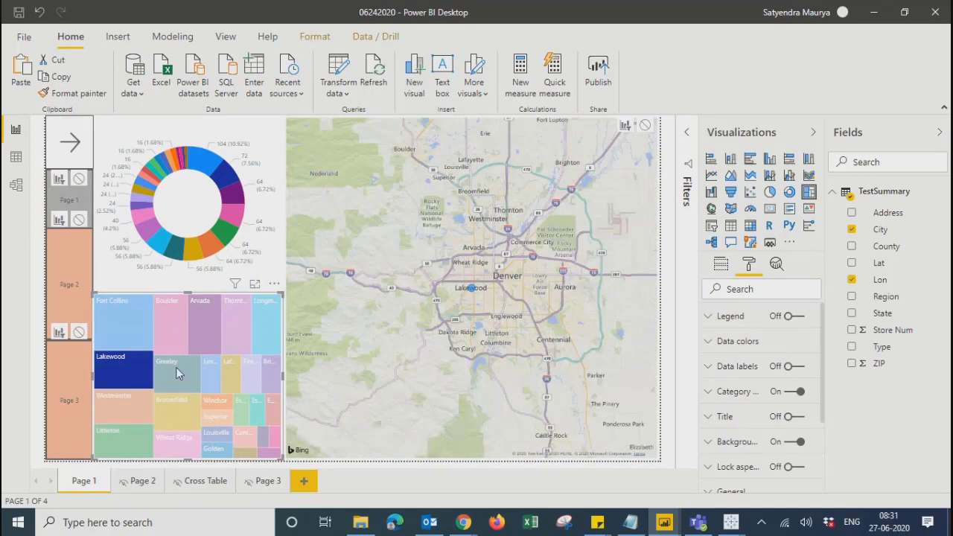
{"action": "left_click", "coordinate": [176, 367]}
{"action": "left_click", "coordinate": [177, 409]}
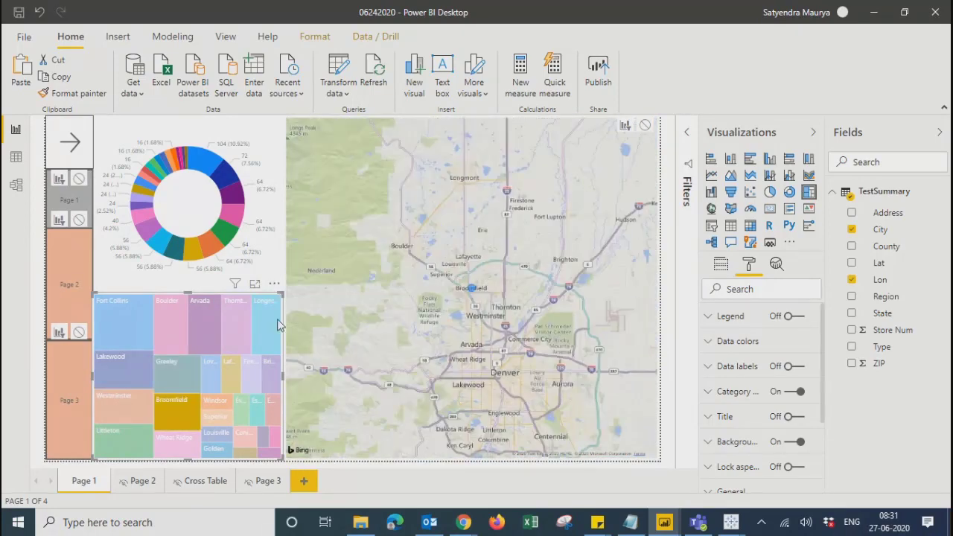
{"action": "left_click", "coordinate": [277, 324]}
{"action": "left_click", "coordinate": [222, 332]}
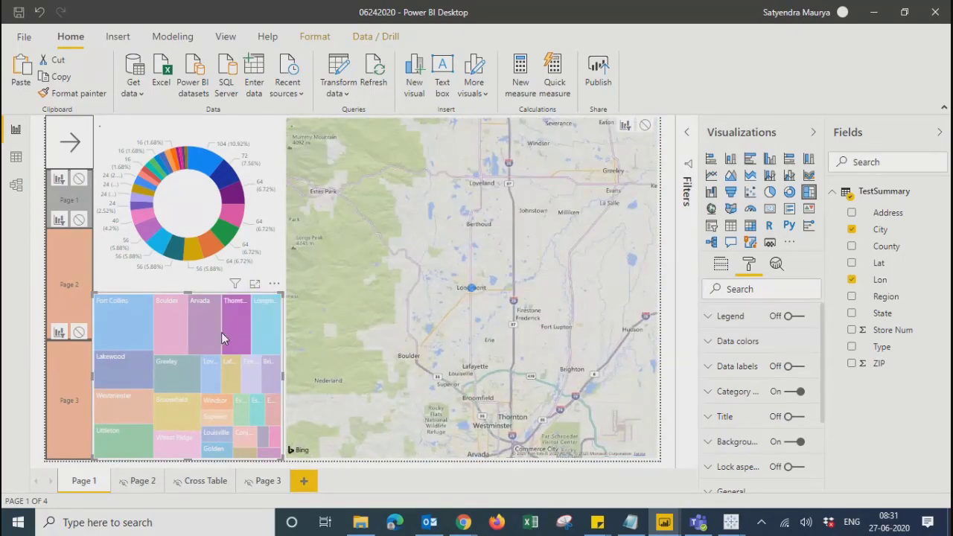
{"action": "left_click", "coordinate": [212, 332]}
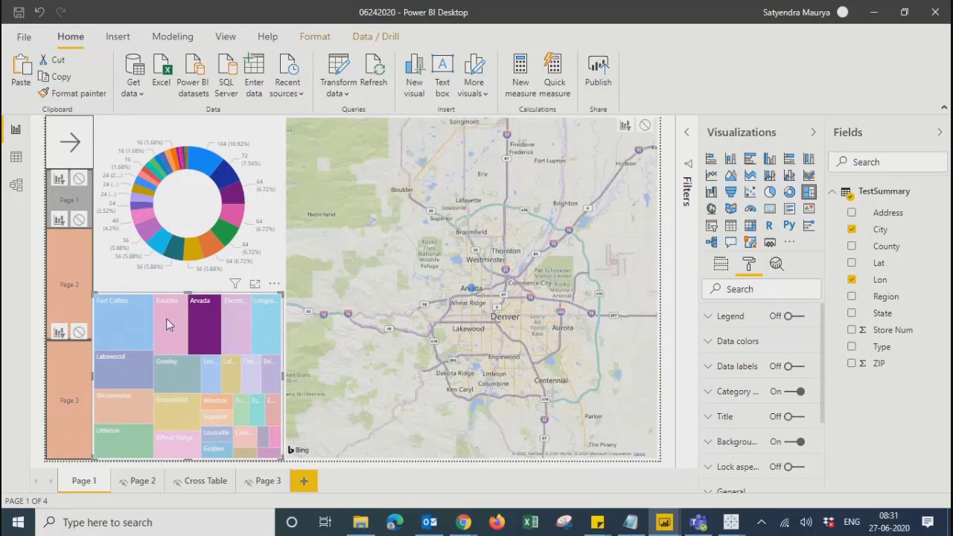
Show the Cross Table page, and switch to the Power BI- Batch M0605PBI meeting in Chrome.
{"action": "left_click", "coordinate": [200, 482]}
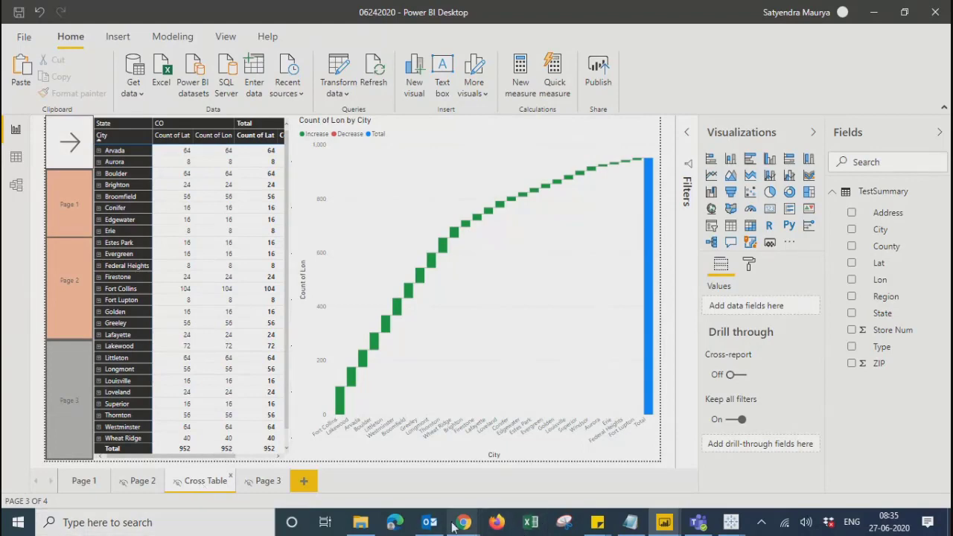
{"action": "mouse_move", "coordinate": [456, 527]}
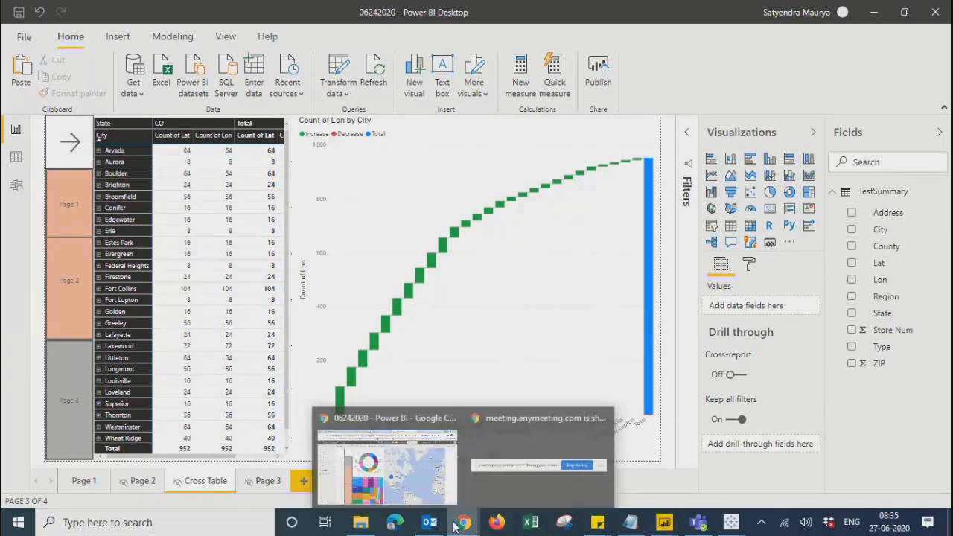
{"action": "left_click", "coordinate": [365, 425]}
{"action": "left_click", "coordinate": [413, 15]}
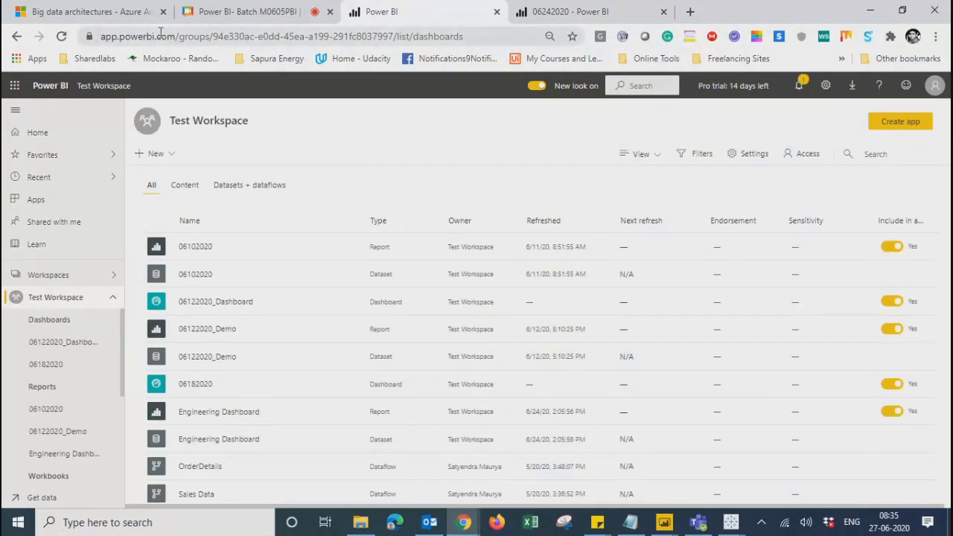
{"action": "left_click", "coordinate": [246, 11]}
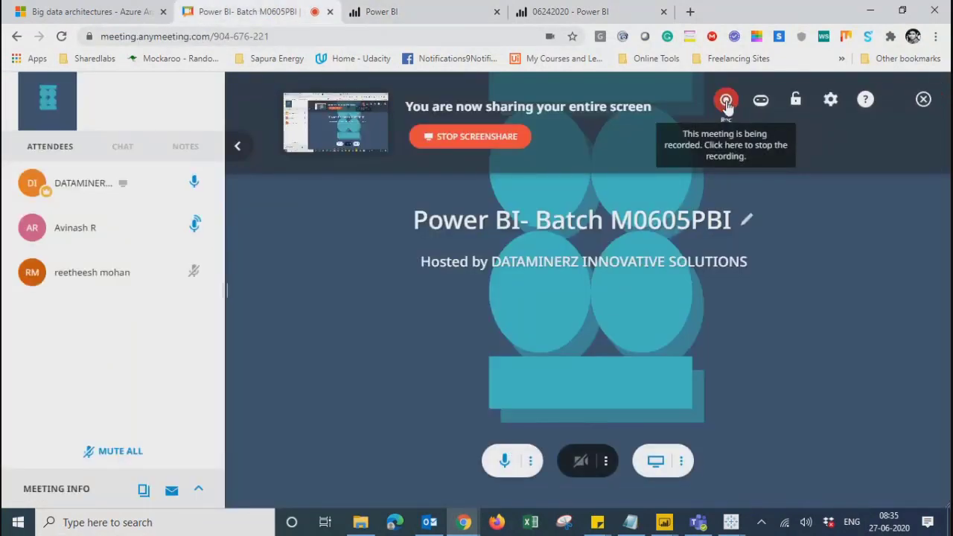